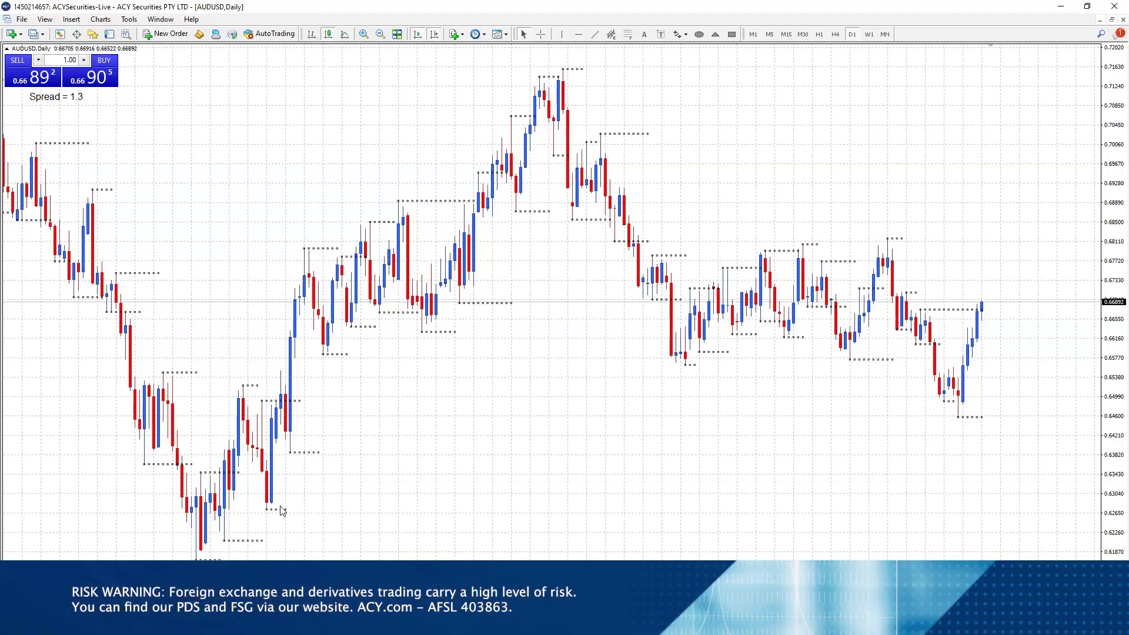
Step: Switch the chart window from AUDUSD to the AUDJPY,Daily chart tab
click(219, 568)
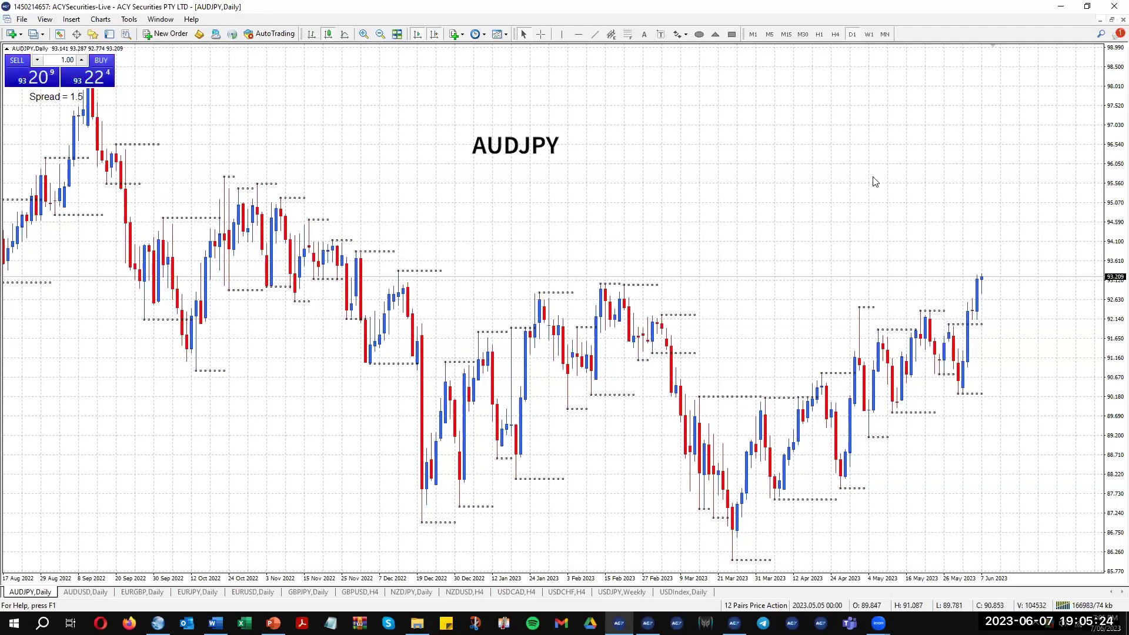
Step: Check AUDJPY on the monthly chart, then settle on the W1 weekly timeframe
click(884, 34)
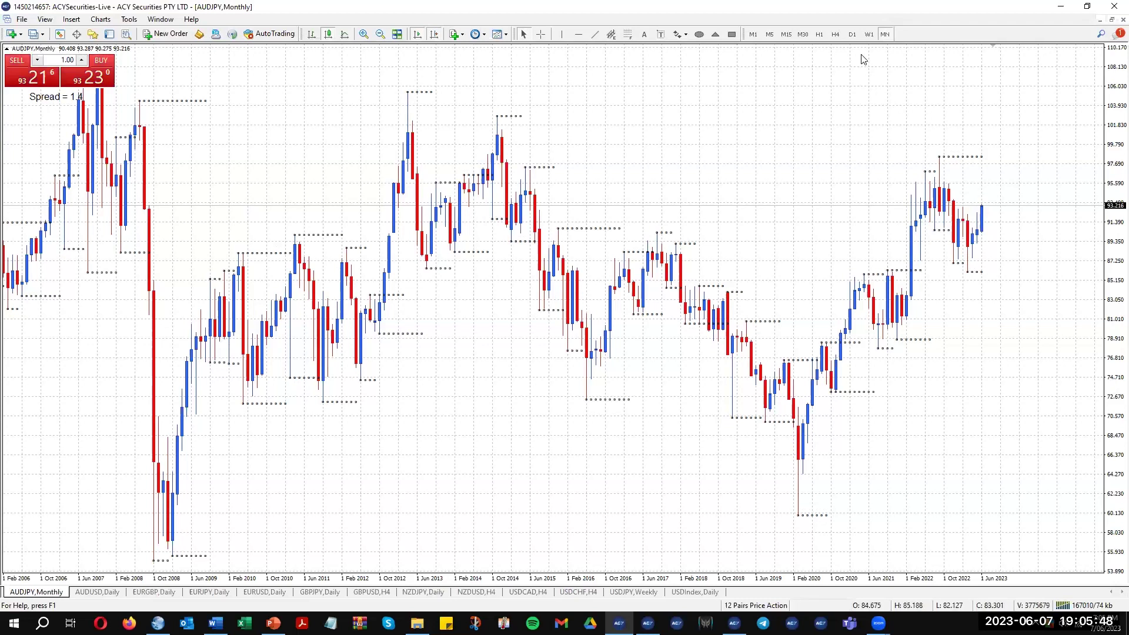
click(869, 34)
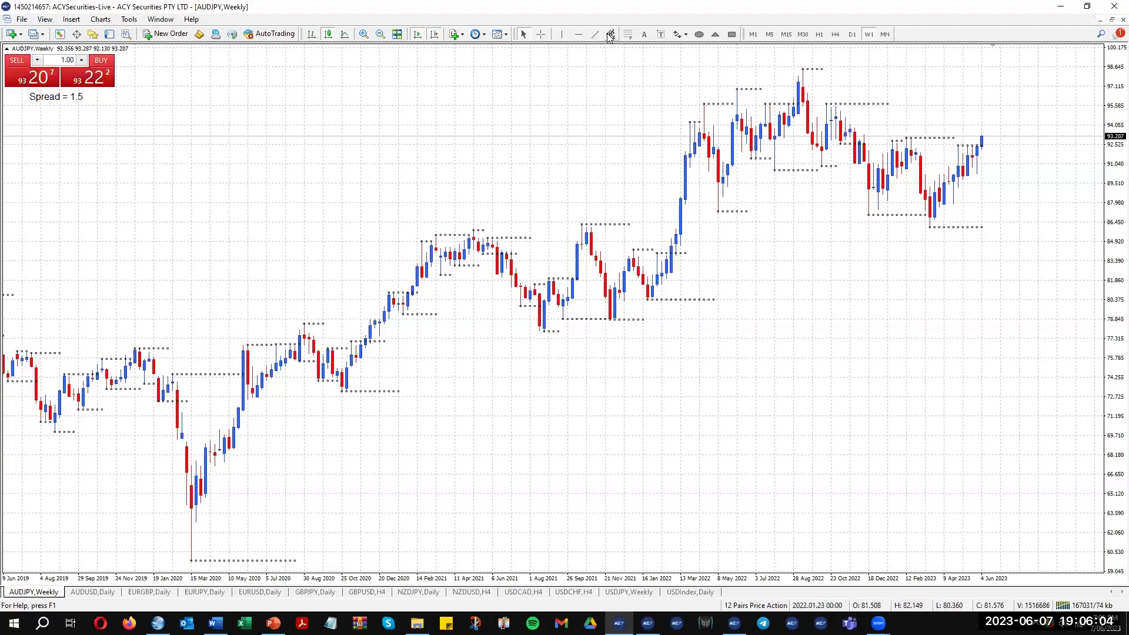
Step: Draw a Fibonacci retracement from the recent AUDJPY high to the low, then return to D1
click(628, 35)
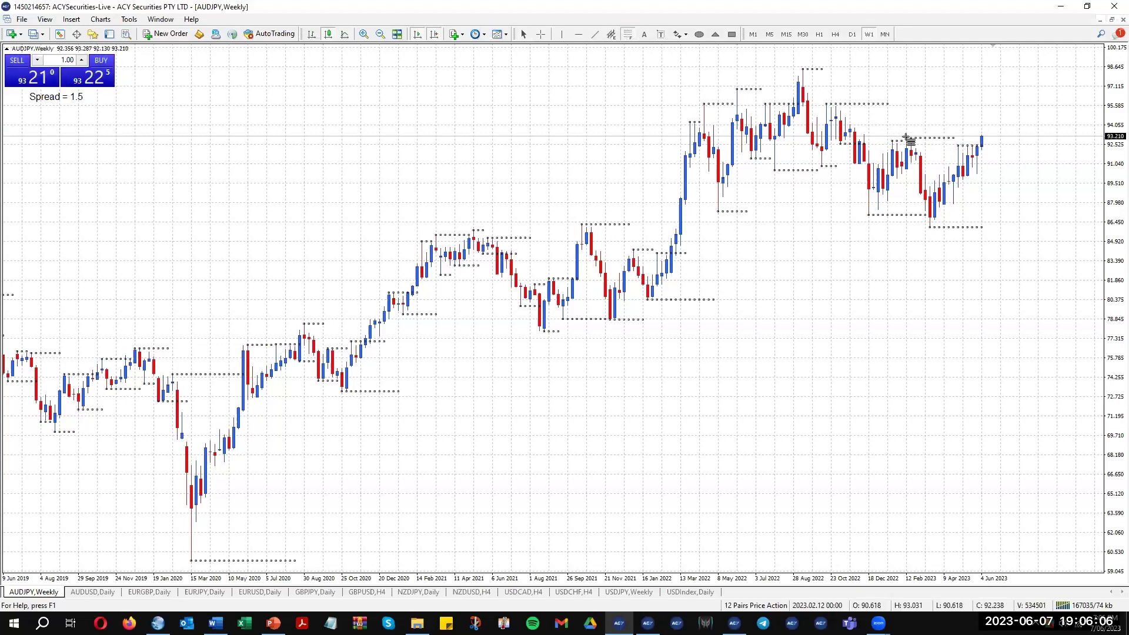
drag(907, 139, 930, 227)
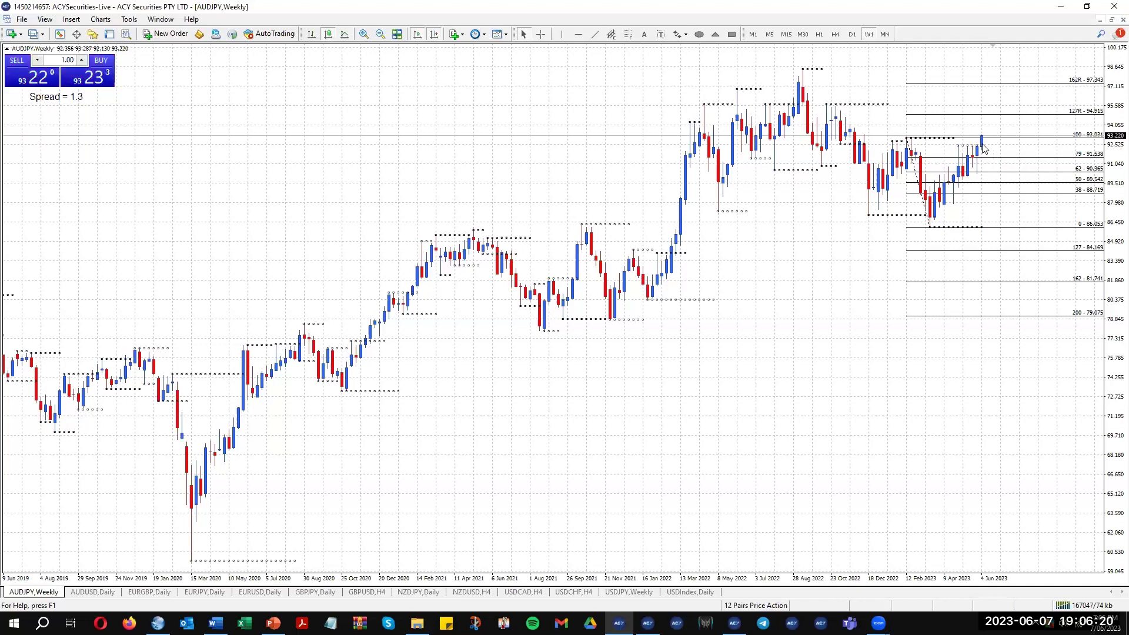
click(852, 35)
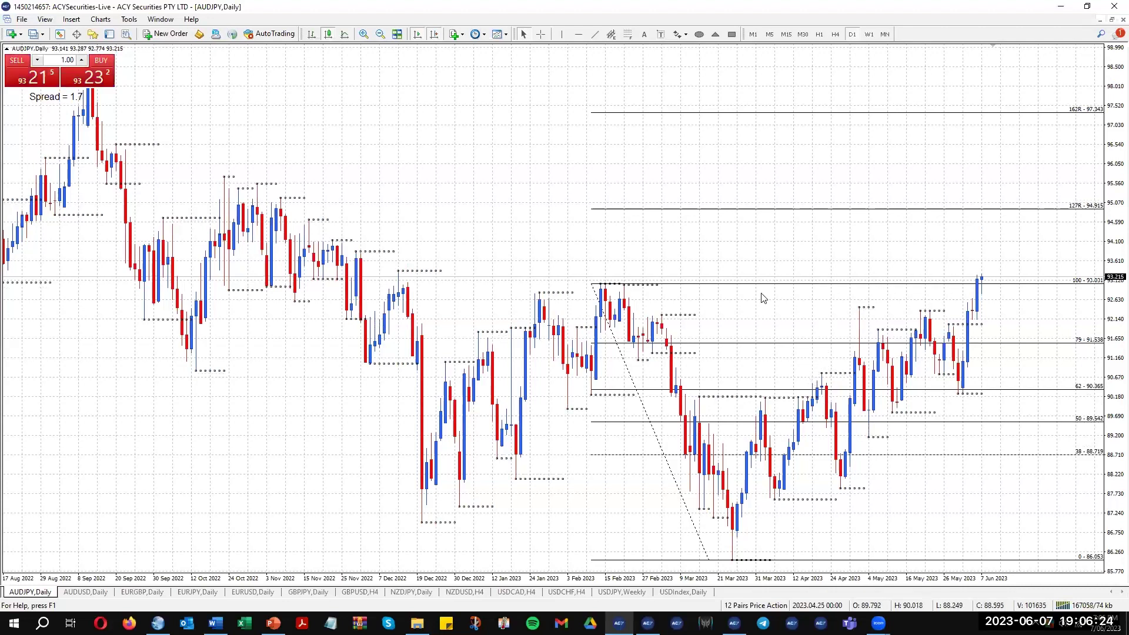
Step: Add a vertical line at 1 May 2023, nudge the Fibonacci anchor, then delete the Fibonacci
click(561, 34)
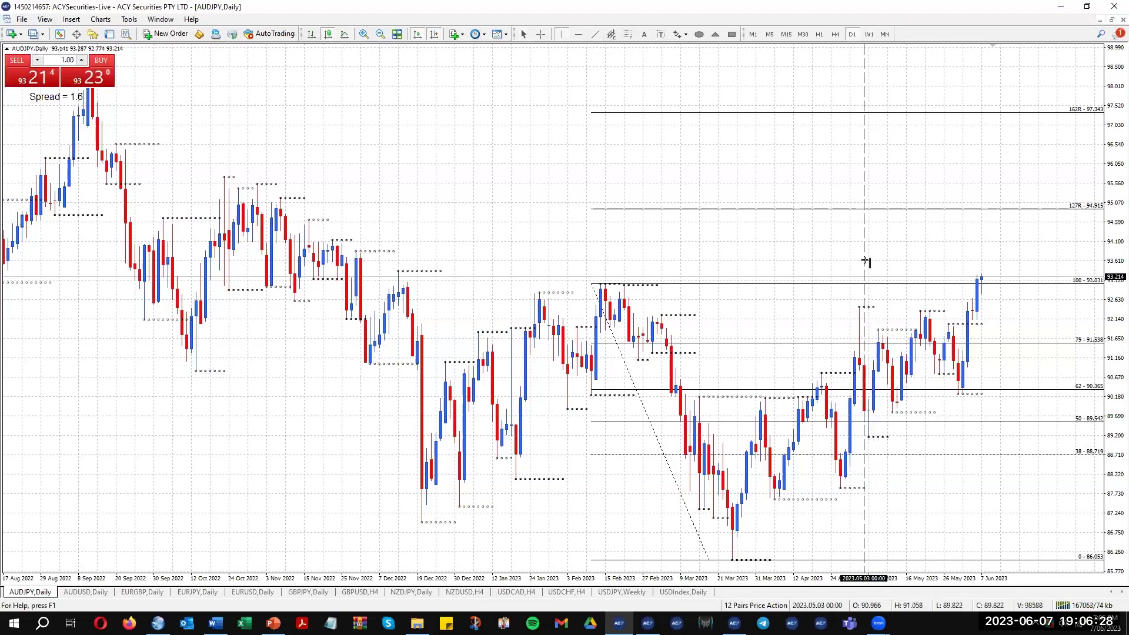
click(855, 263)
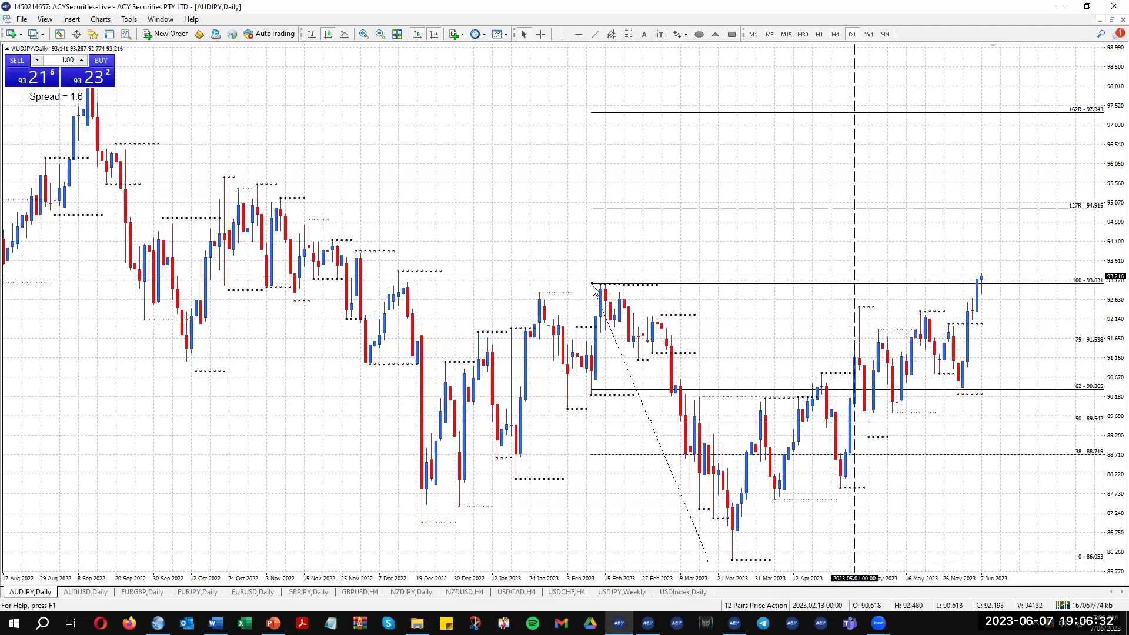
drag(593, 285, 601, 286)
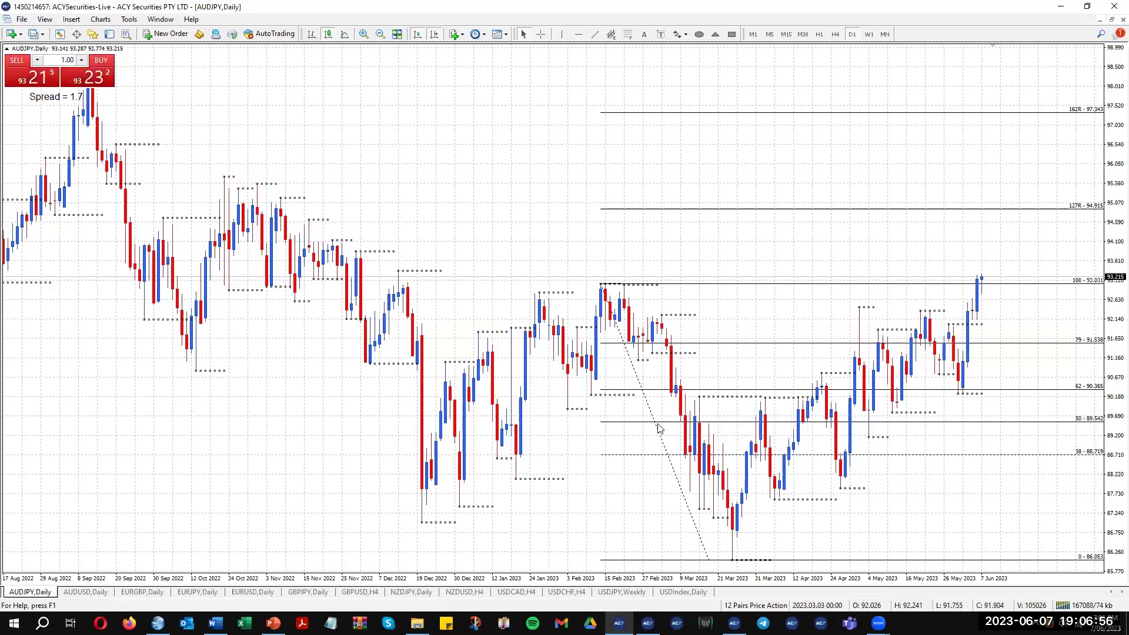
key(Delete)
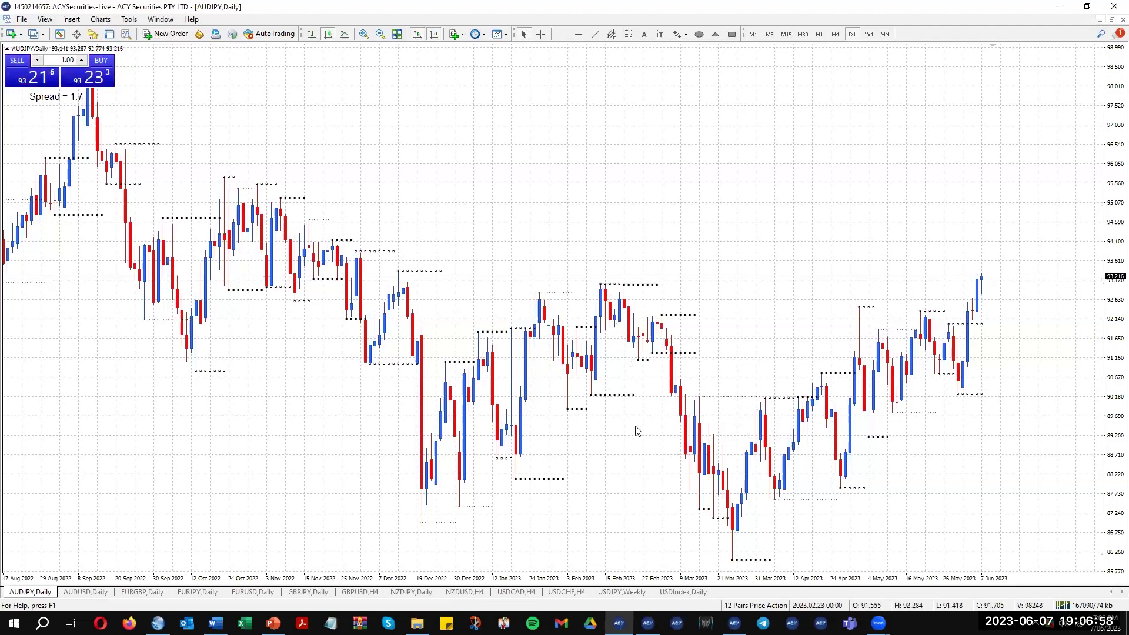
Step: Draw a blue trendline from the February high down to the March low
click(595, 34)
mouse_move(601, 284)
mouse_down()
mouse_move(647, 320)
mouse_move(619, 337)
mouse_up()
drag(654, 403, 734, 560)
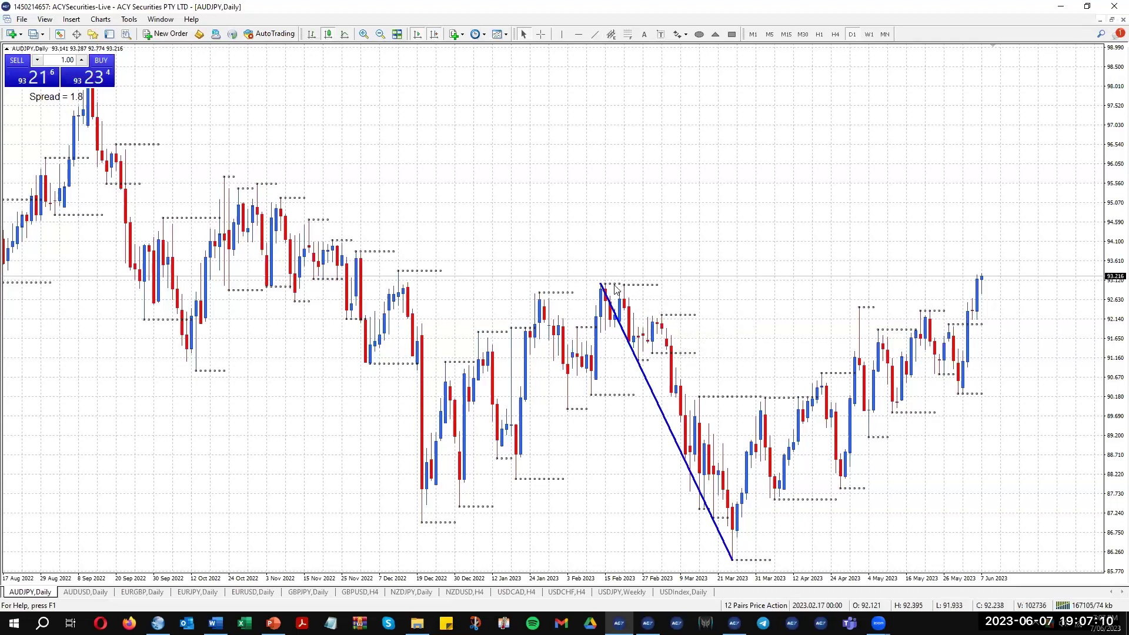
Step: Add a horizontal line and set its price to exactly 92.241 in its properties
click(578, 34)
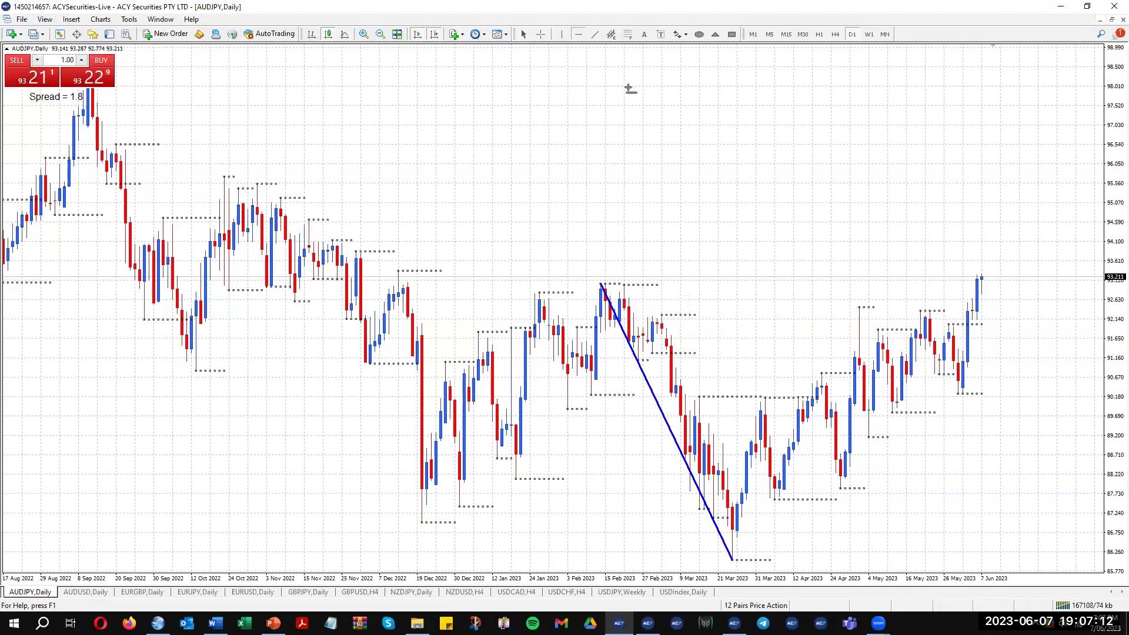
click(713, 309)
drag(713, 315, 691, 316)
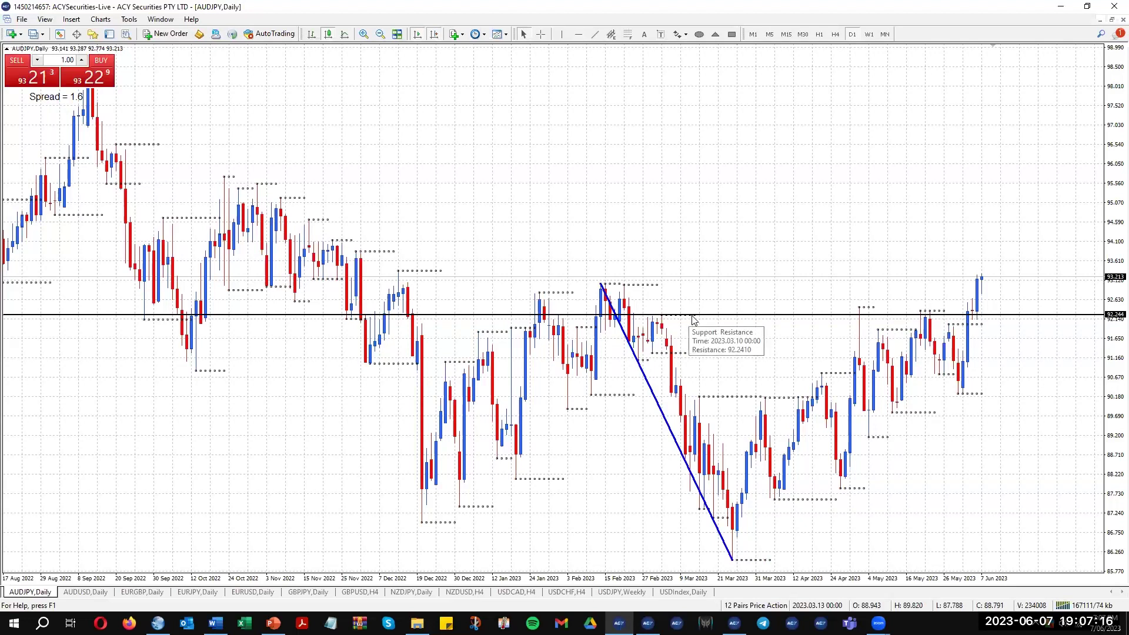
double_click(703, 315)
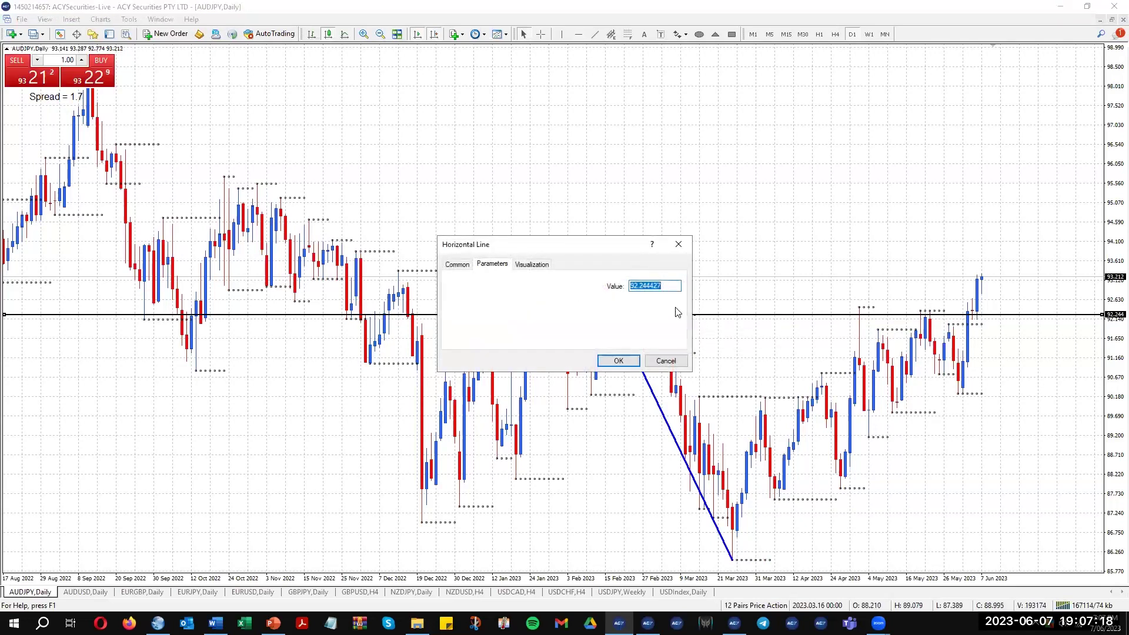
drag(646, 286, 663, 286)
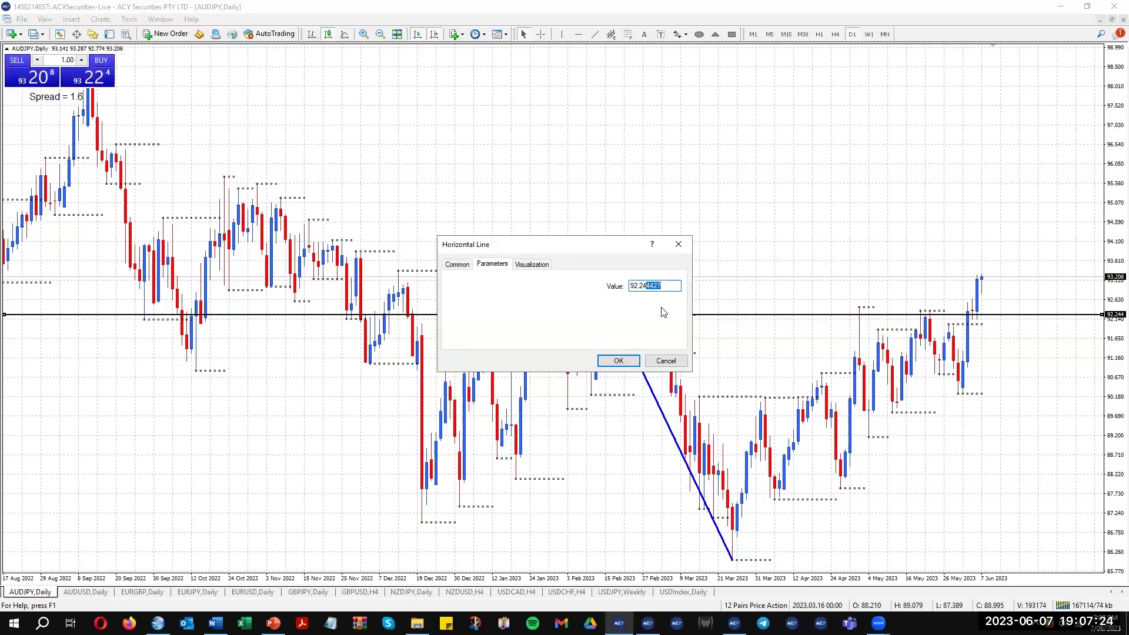
text(1)
click(619, 360)
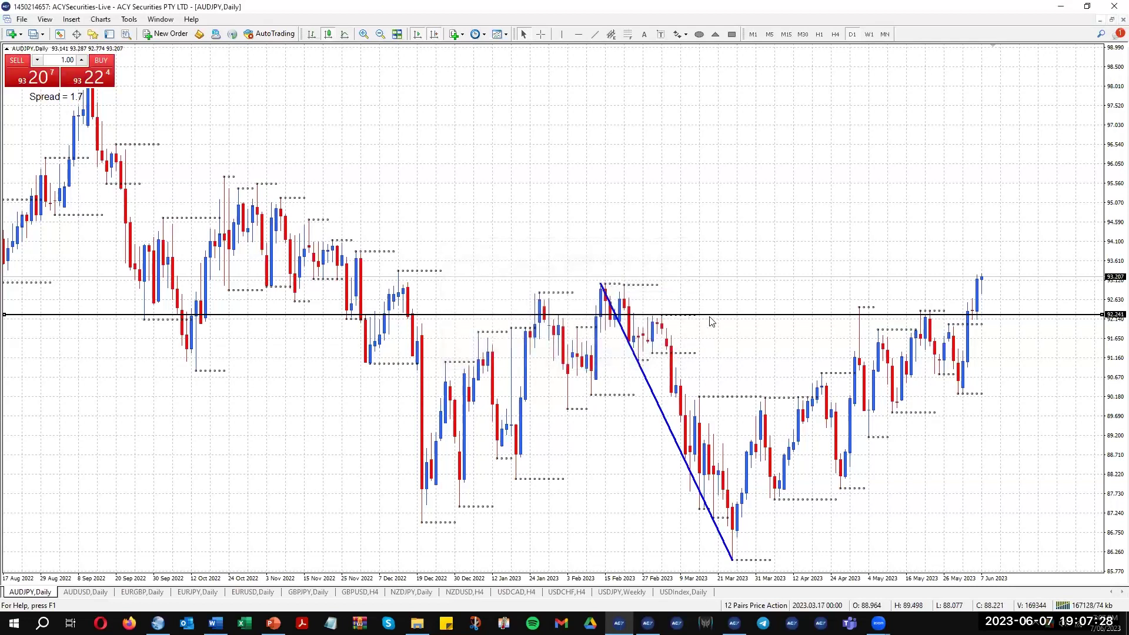
Step: Draw a Fibonacci from the May high 92.432 to the 89.159 low and switch AUDJPY to H4
click(753, 343)
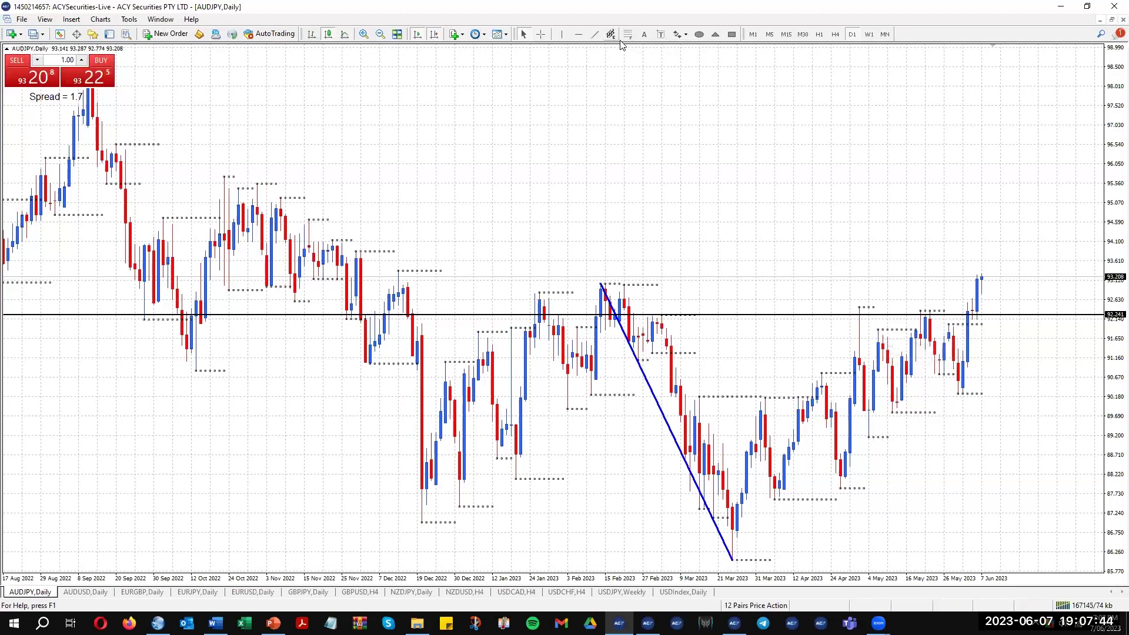
drag(859, 307, 873, 439)
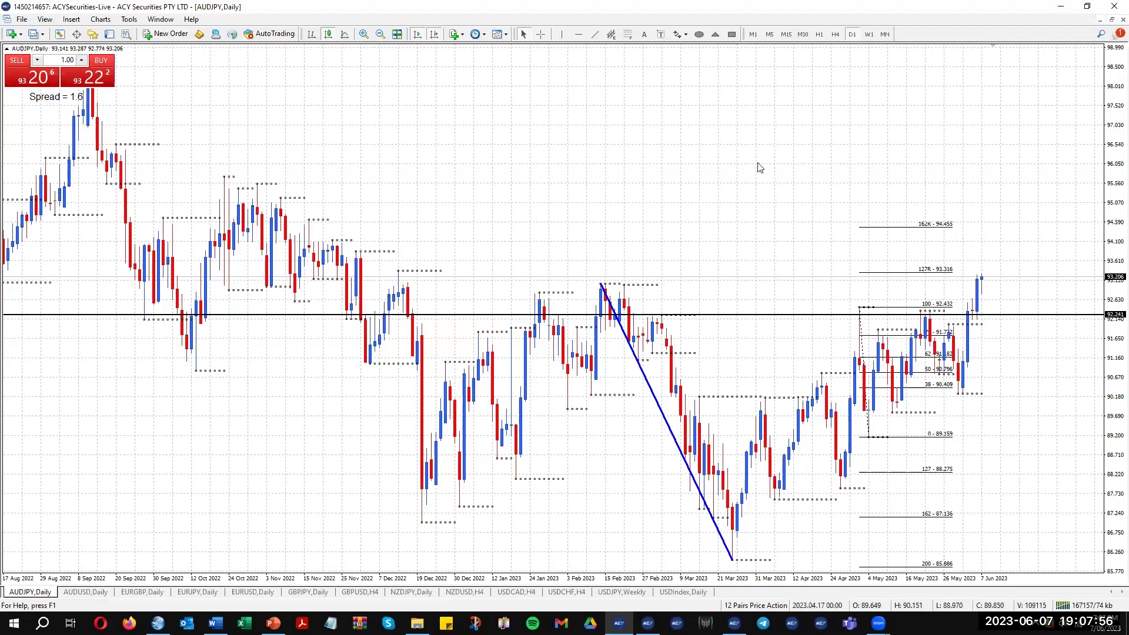
click(835, 34)
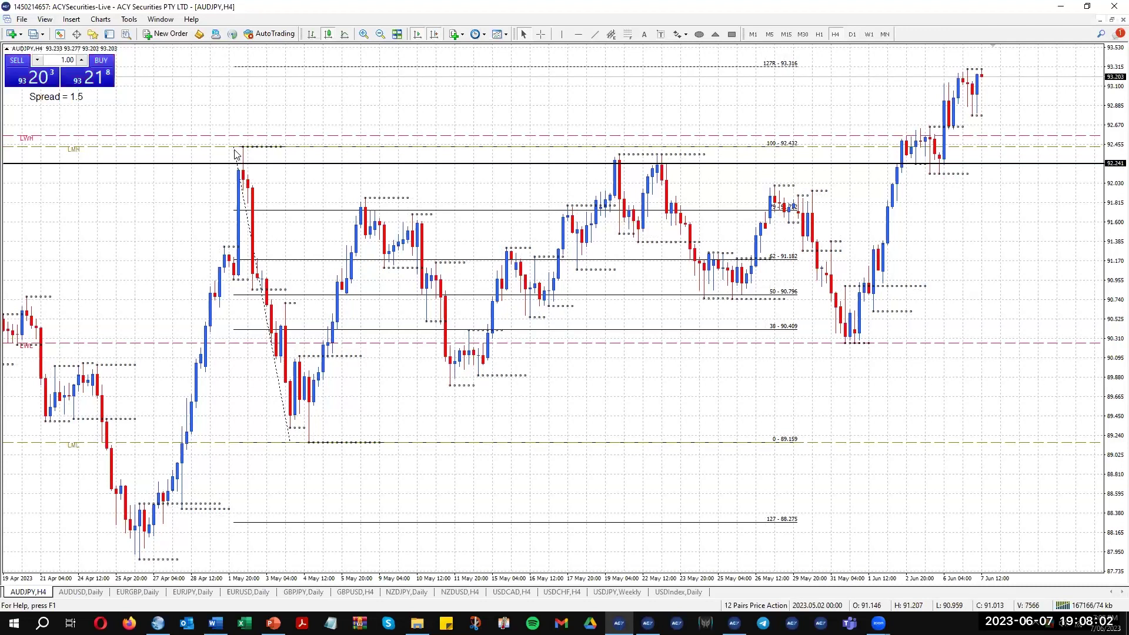
Step: Snap the Fibonacci top to the 1 May high and draw a trendline down to the 4 May low
drag(236, 148, 244, 151)
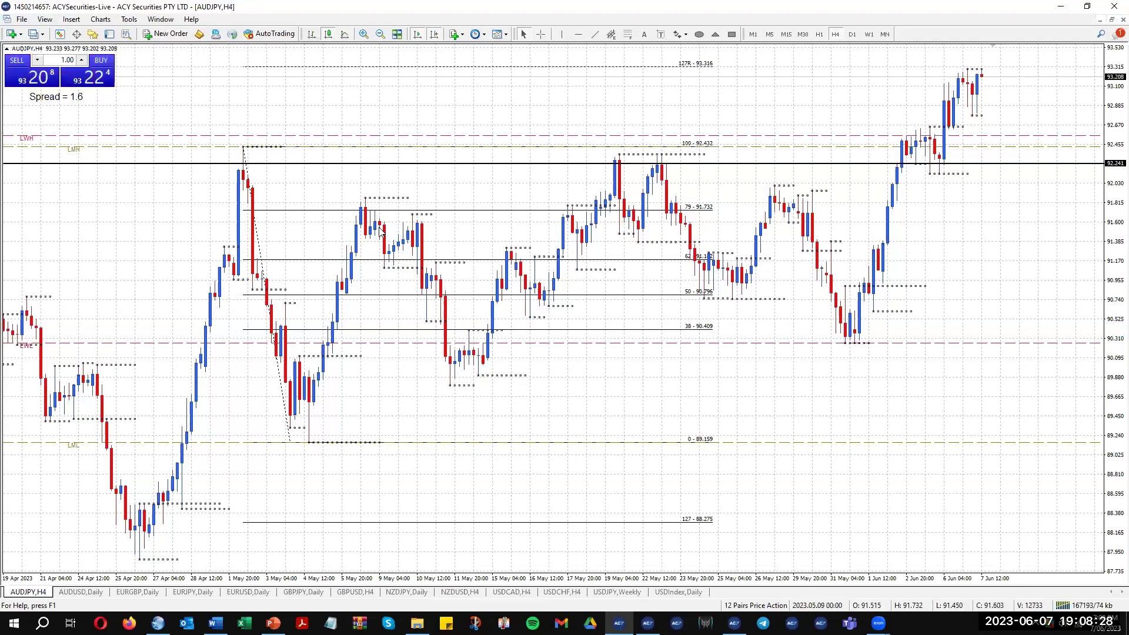
click(594, 35)
drag(244, 147, 309, 442)
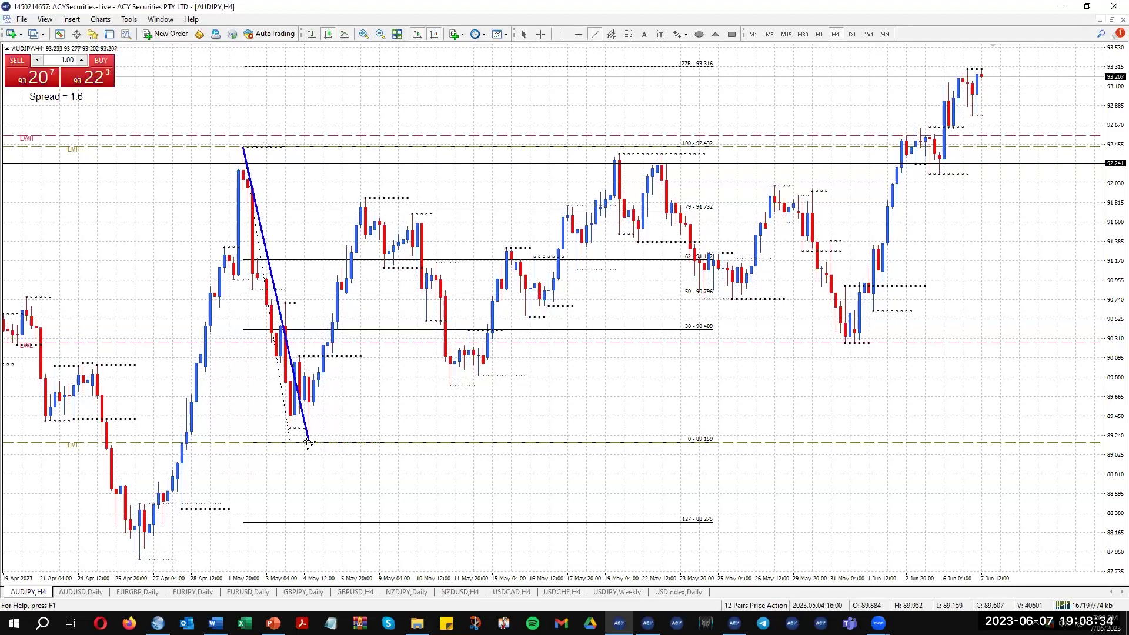
Step: Draw a trendline back up to the 5 May high, deleting a stray third leg toward 88.275
click(594, 35)
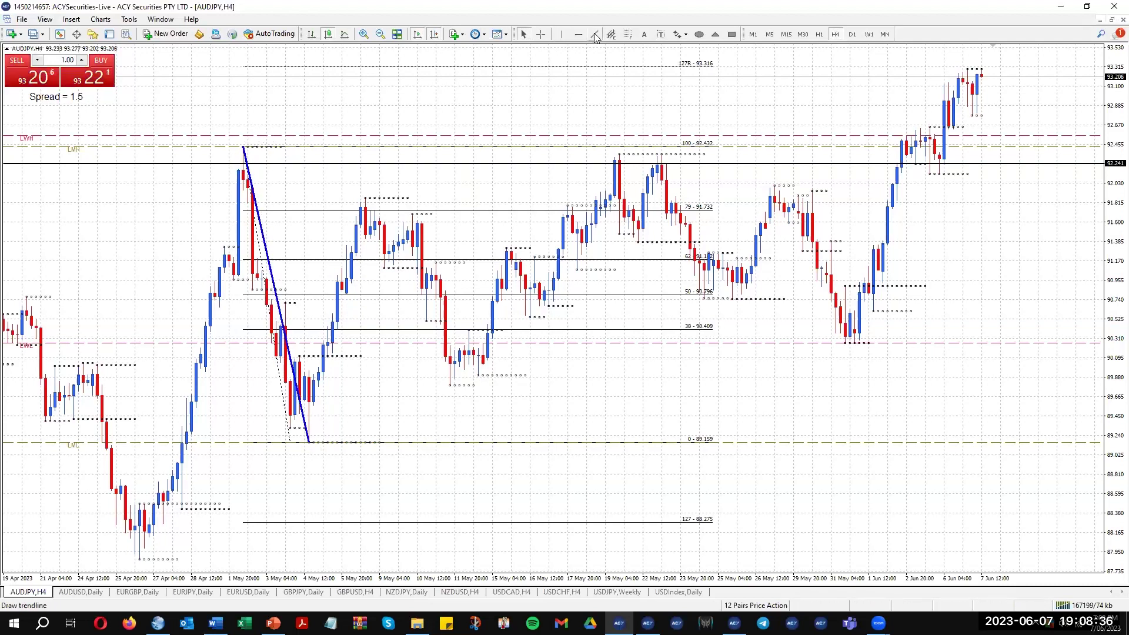
drag(309, 442, 365, 197)
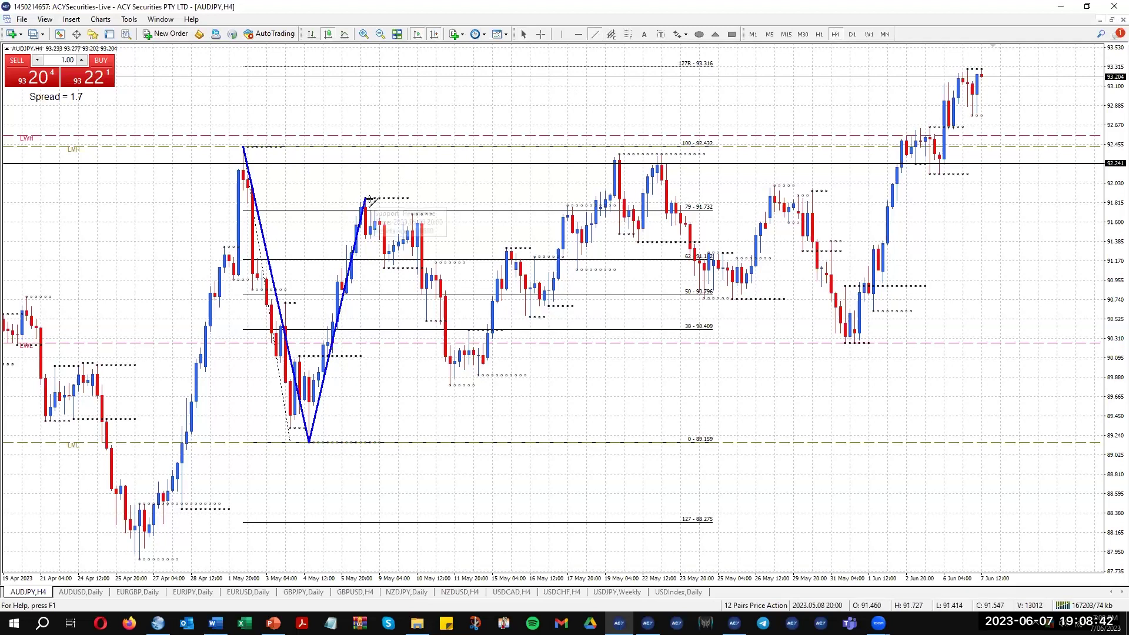
drag(365, 197, 499, 524)
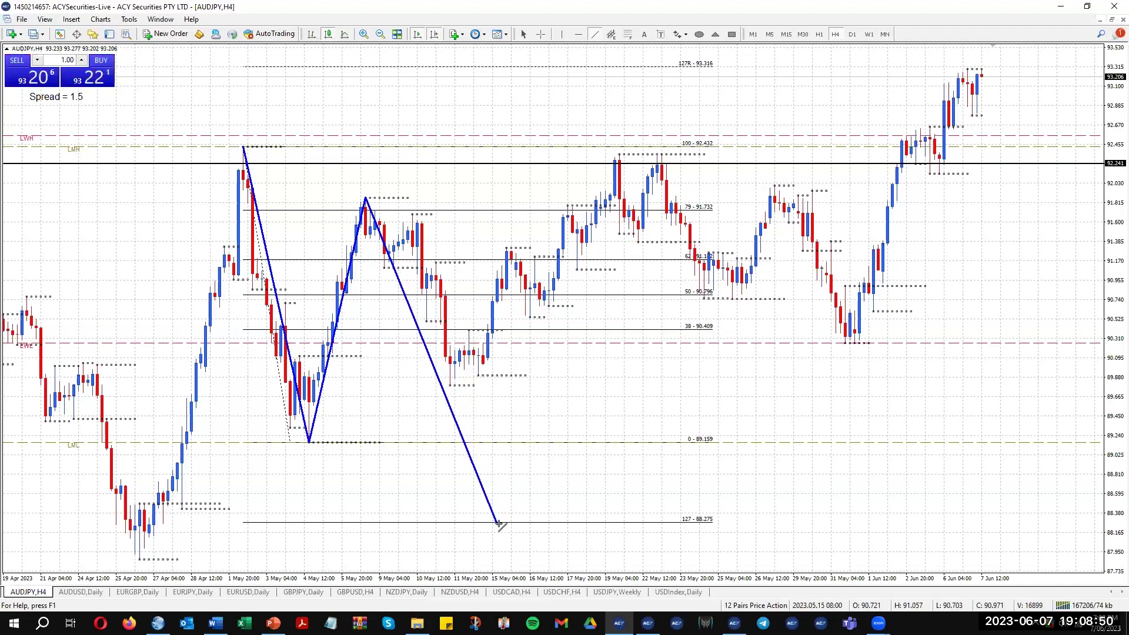
double_click(490, 503)
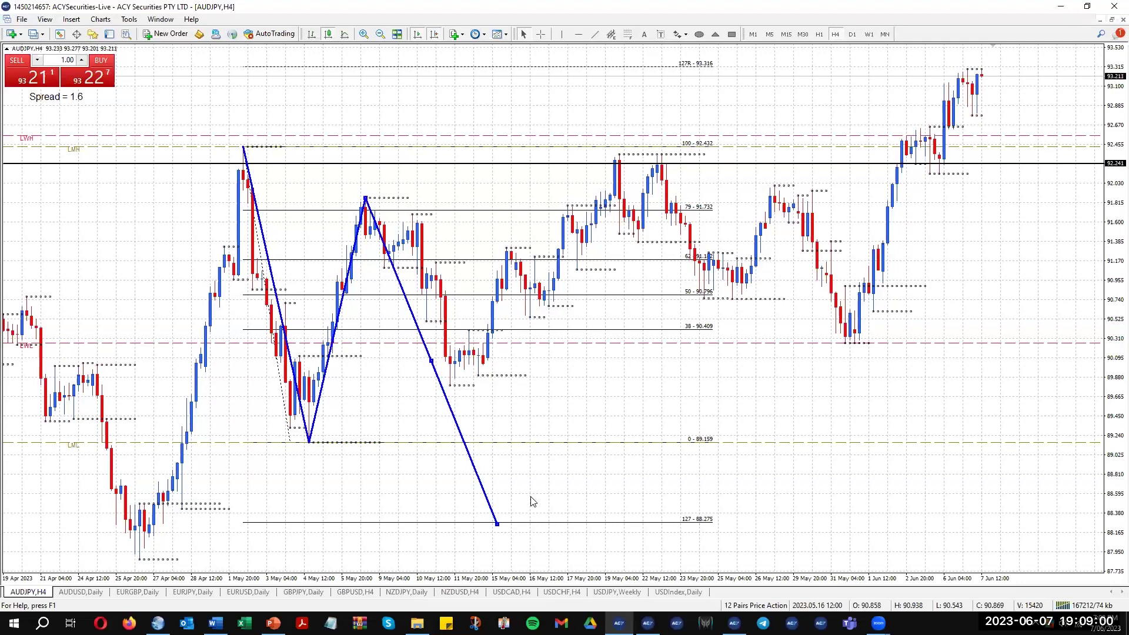
key(Delete)
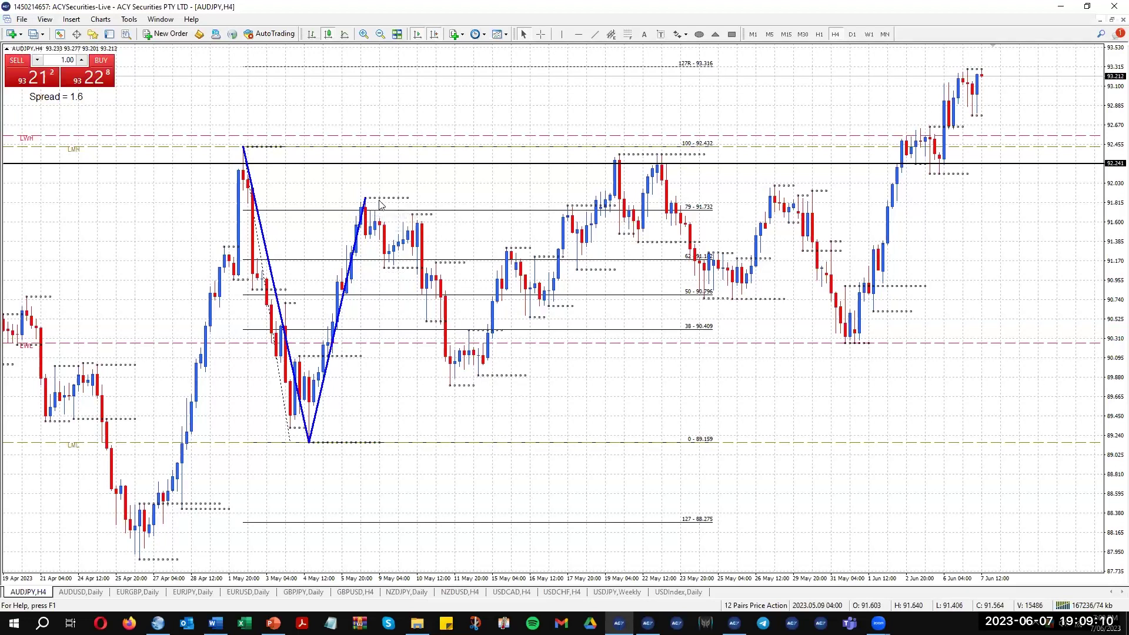
Step: Draw a short trendline down from the 5 May peak and delete the H4 Fibonacci retracement
click(594, 35)
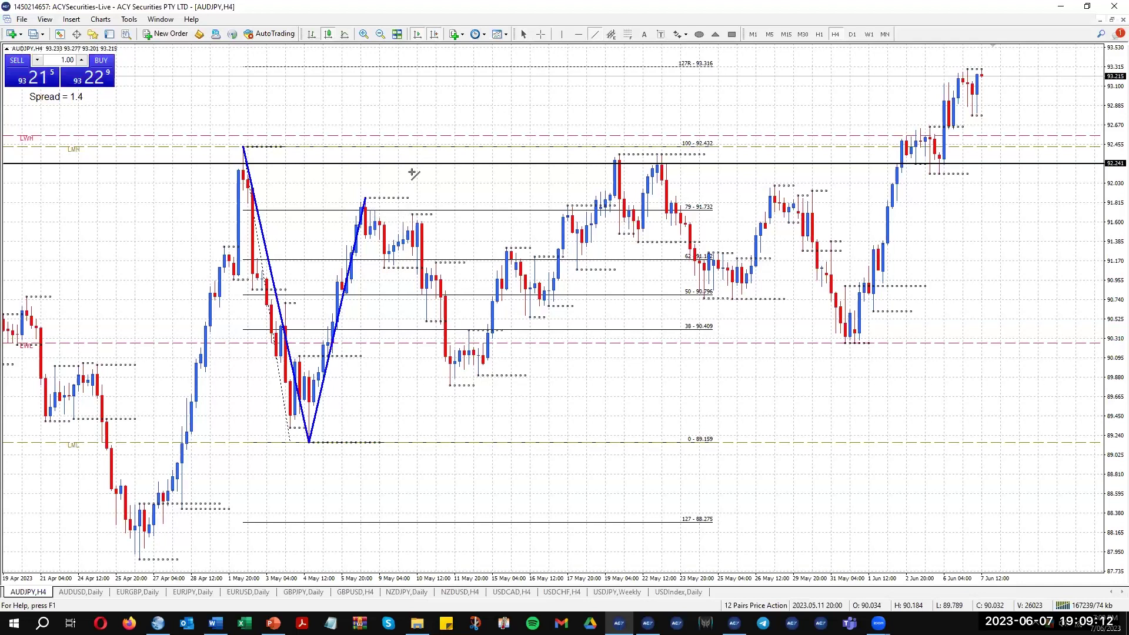
drag(366, 200, 386, 270)
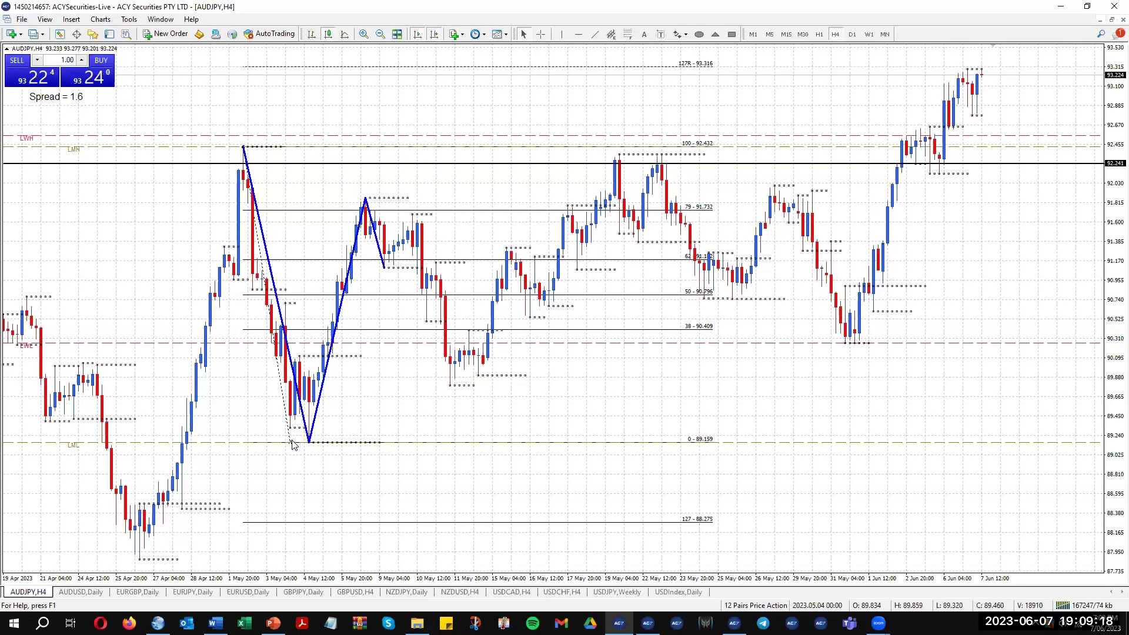
key(Delete)
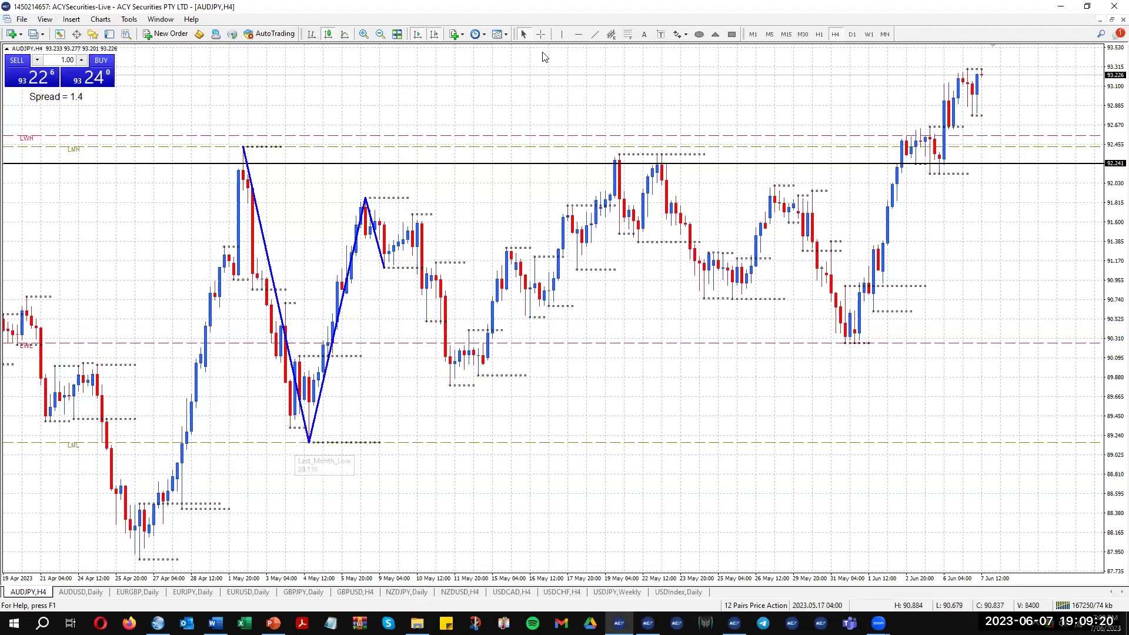
Step: Draw a Fibonacci over the 9 May swing (90.312–92.349) and add a zigzag leg to the 11 May low
click(628, 34)
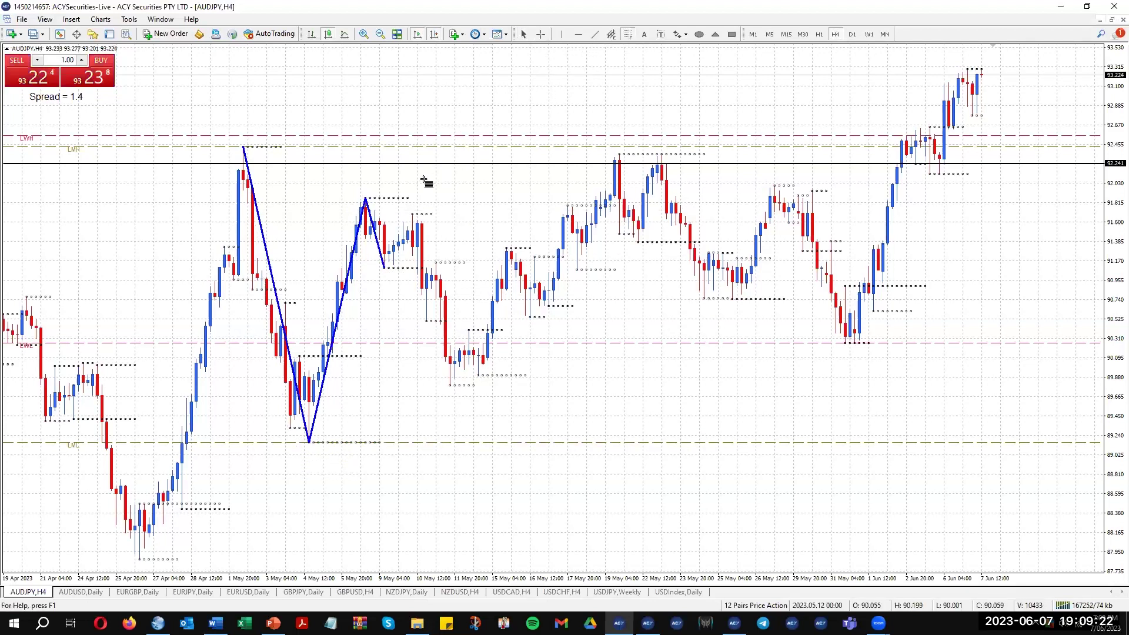
drag(365, 199, 384, 268)
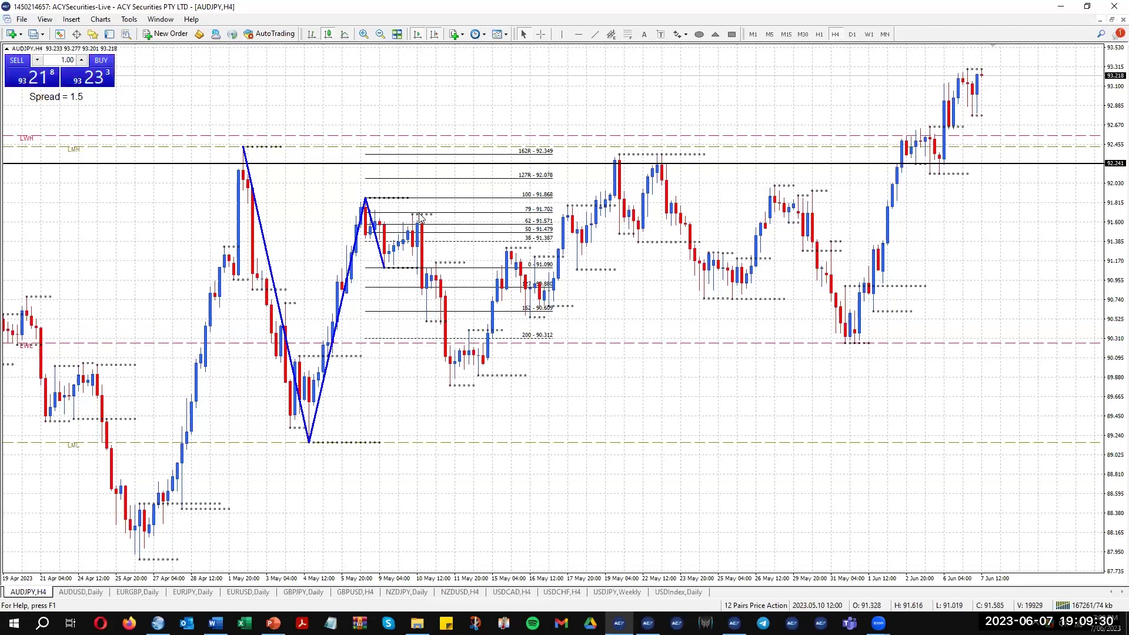
mouse_move(420, 219)
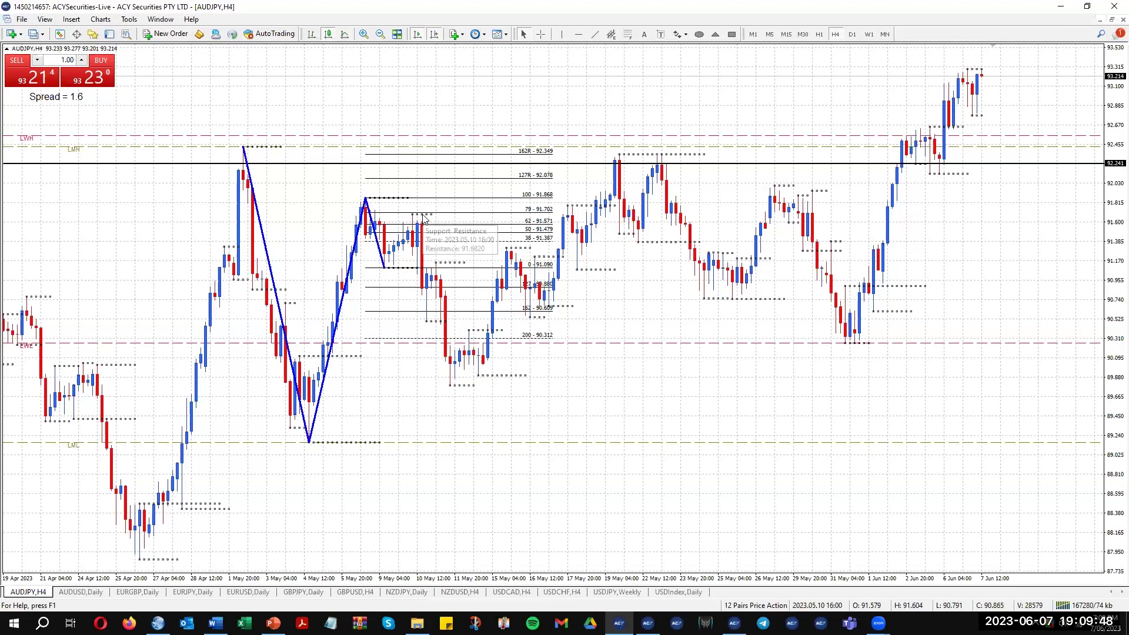
click(596, 35)
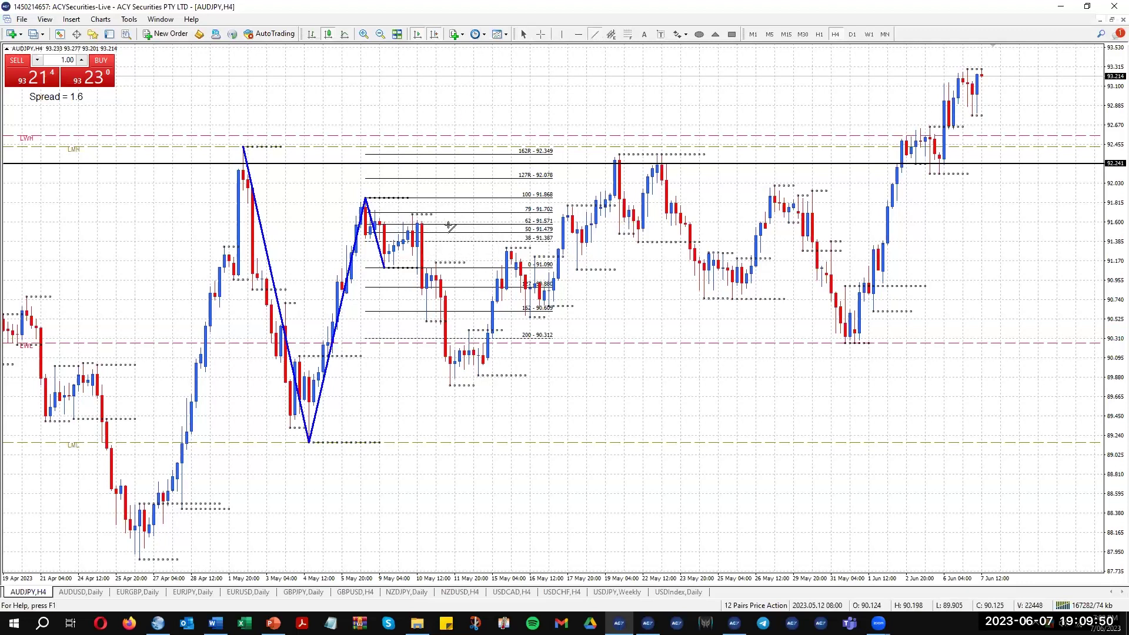
mouse_move(384, 268)
mouse_down()
mouse_move(417, 212)
mouse_move(460, 334)
mouse_move(450, 385)
mouse_up()
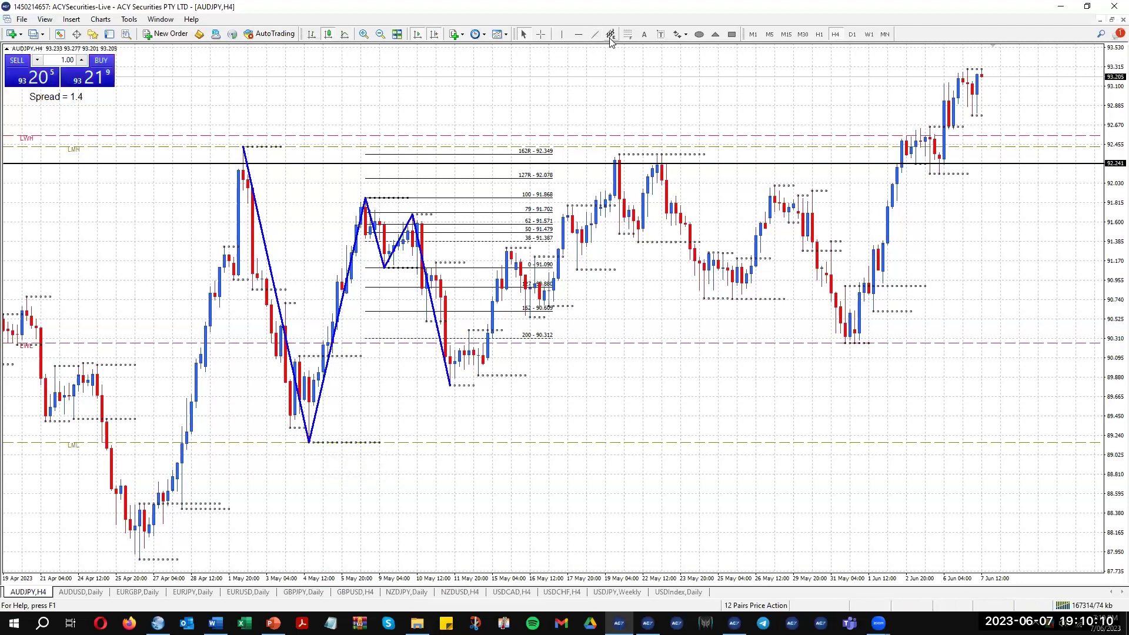
Step: Draw a Fibonacci from the 92.432 high to the 89.162 low and delete the long descending trendline
click(627, 34)
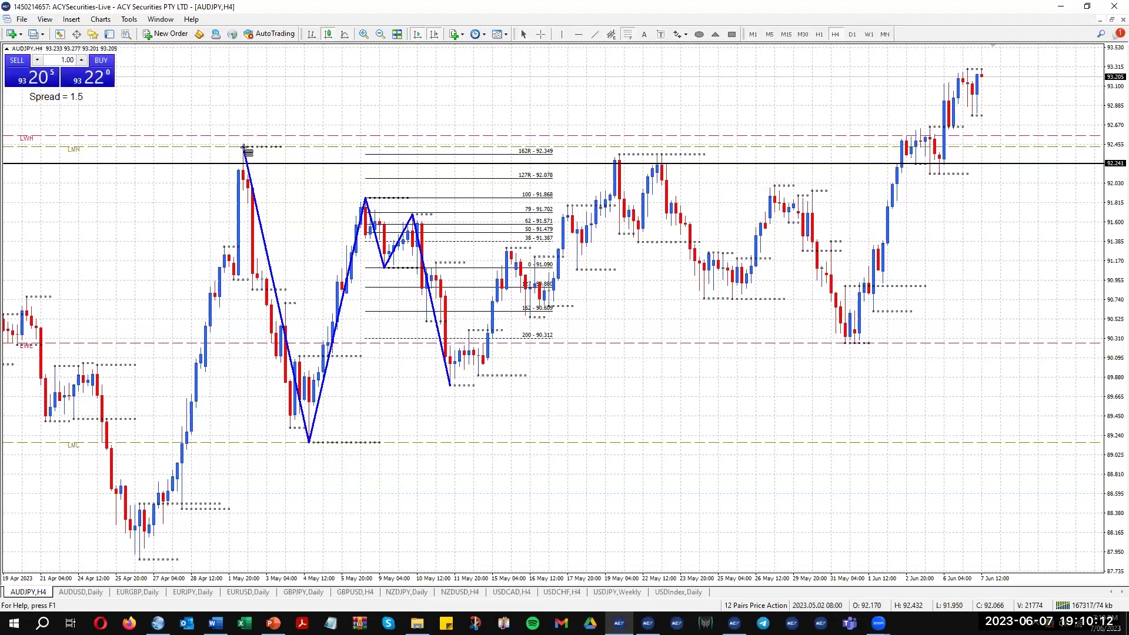
drag(244, 147, 255, 441)
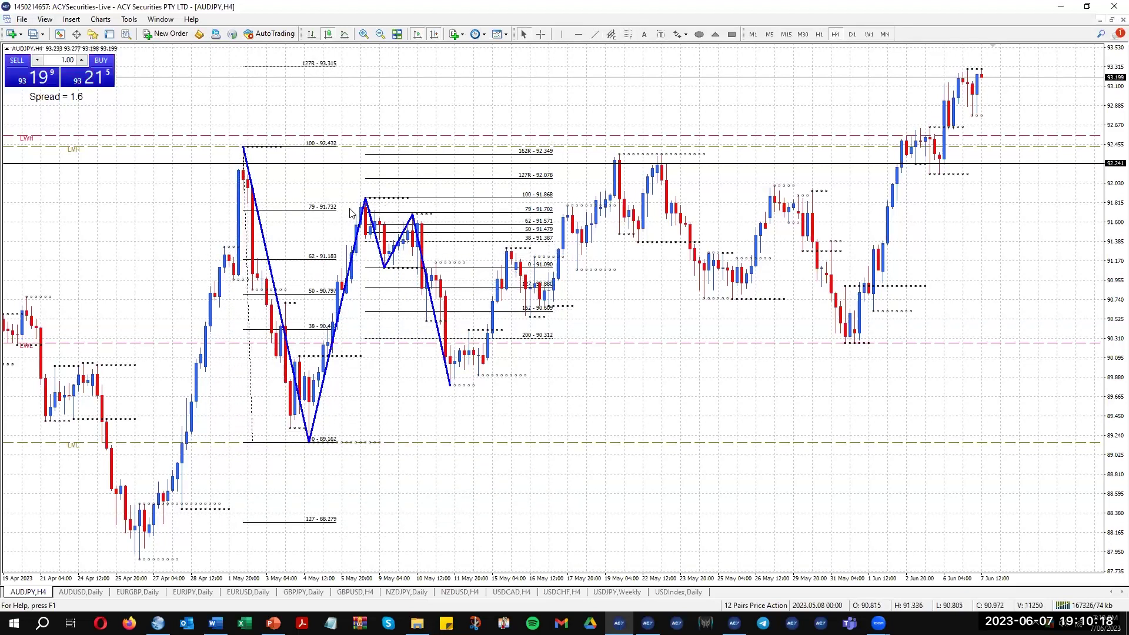
mouse_move(365, 215)
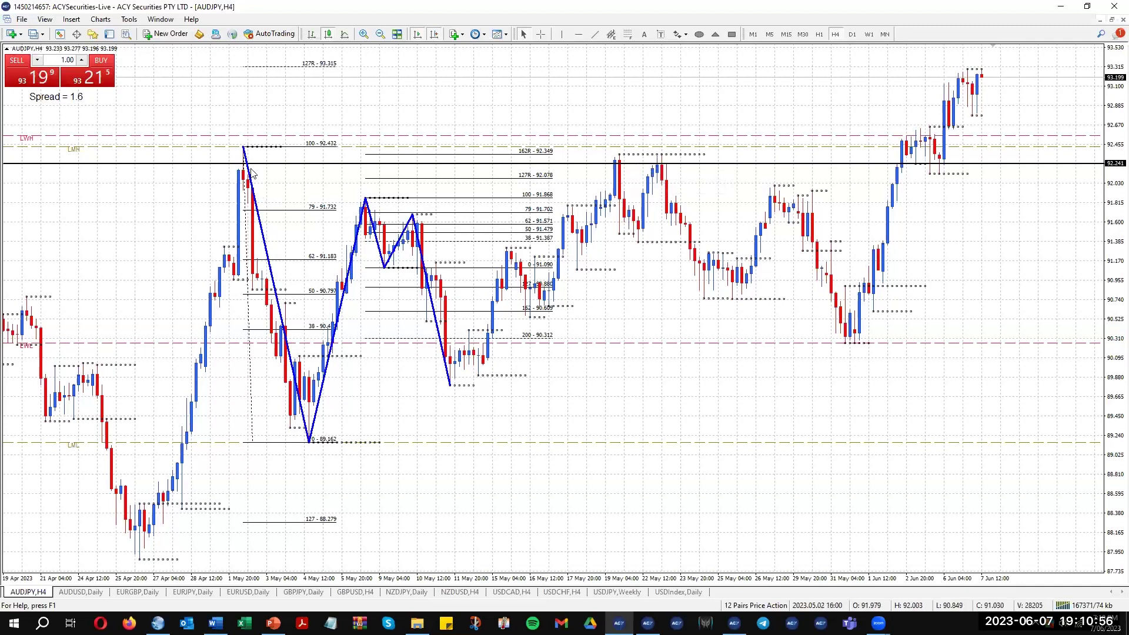
key(Delete)
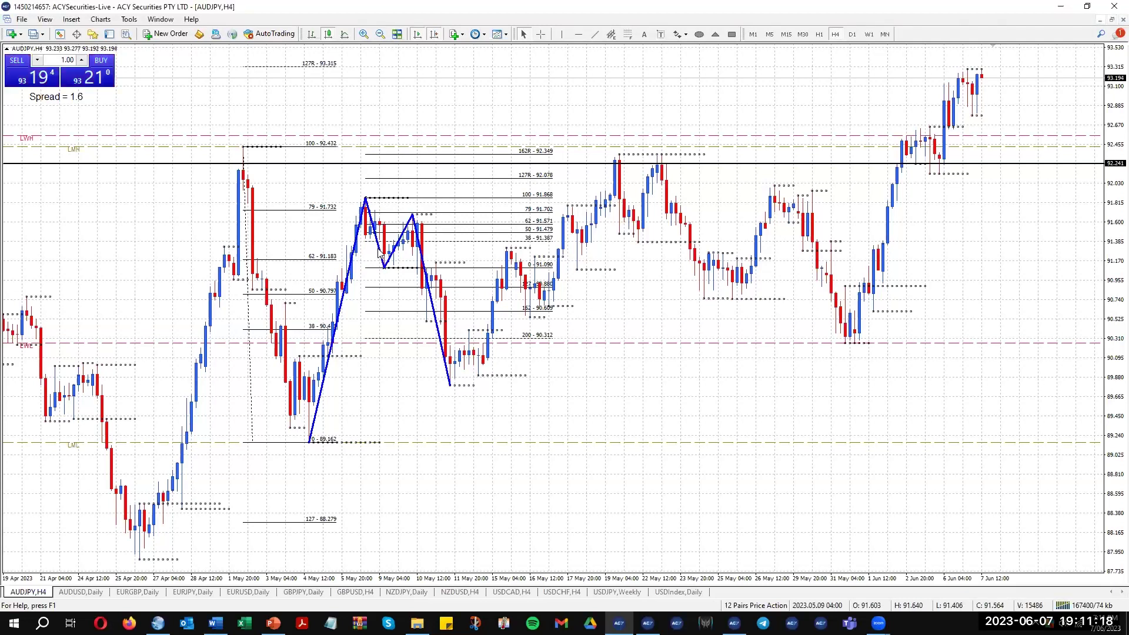
Step: Delete both Fibonacci retracements and each blue zigzag segment, keeping the 92.241 line
key(Delete)
key(Delete)
double_click(419, 251)
key(Delete)
double_click(384, 262)
key(Delete)
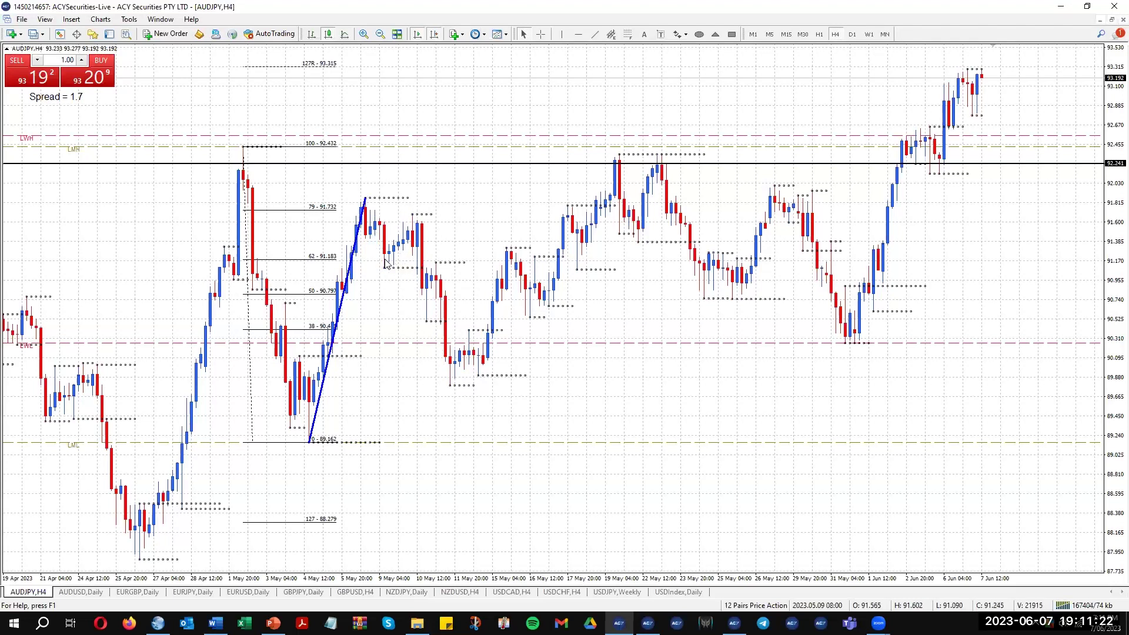
double_click(353, 265)
key(Delete)
scroll(248, 300, up, 1)
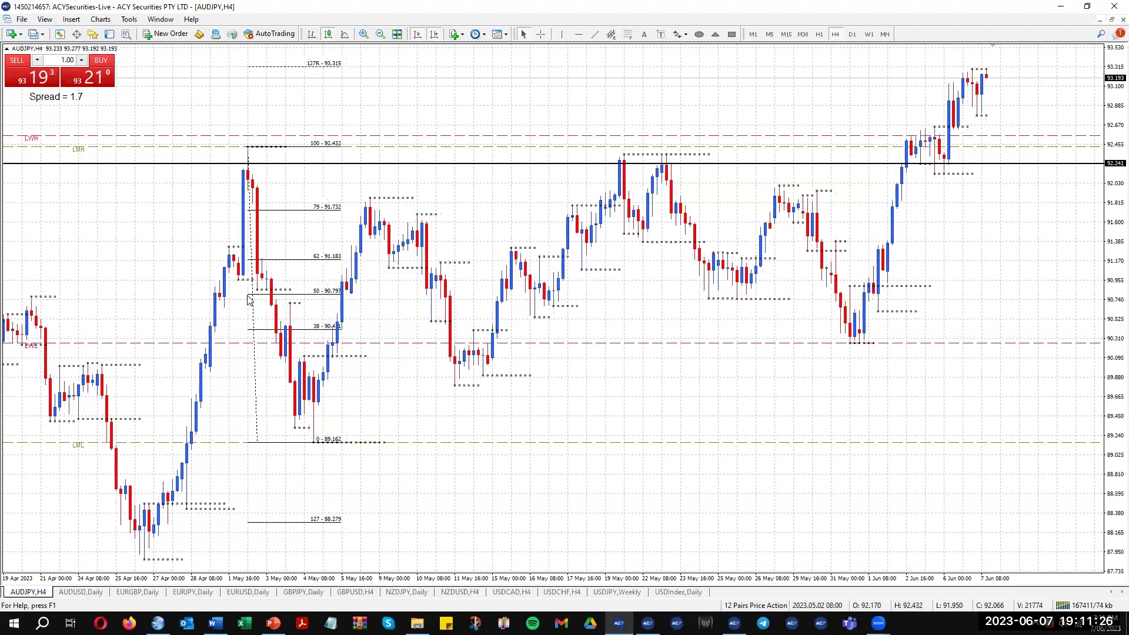
scroll(248, 300, down, 1)
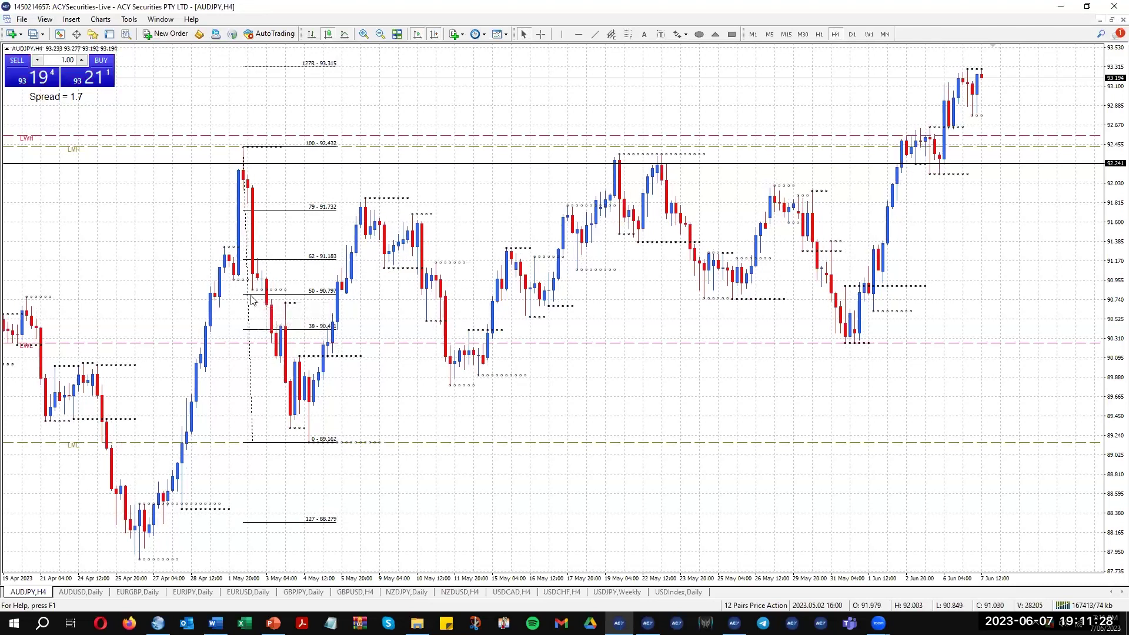
key(Delete)
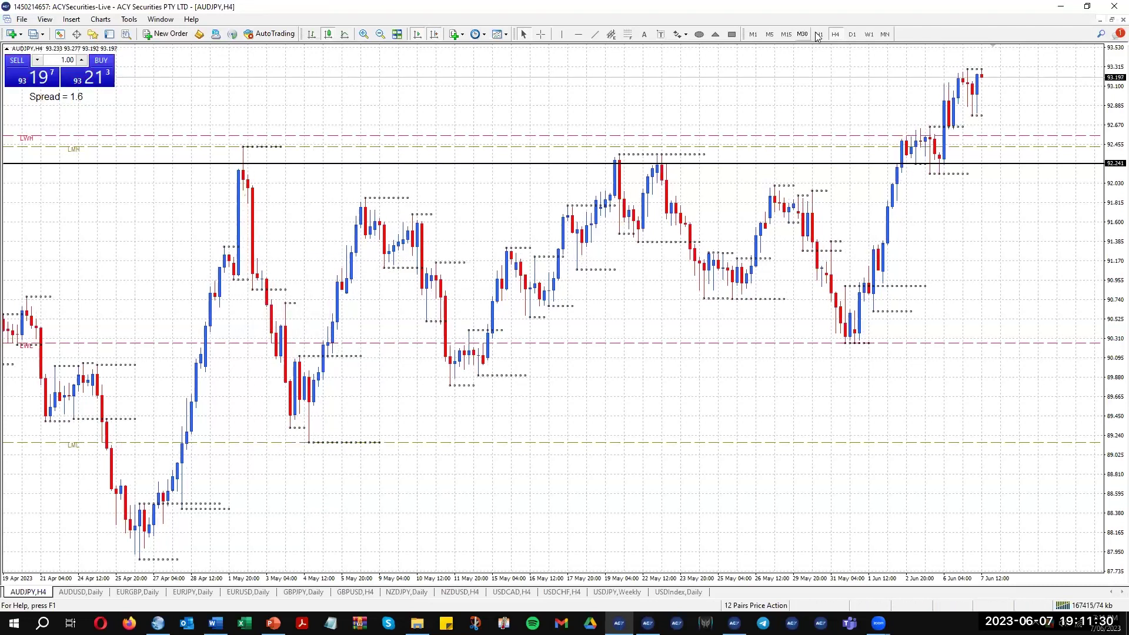
click(851, 34)
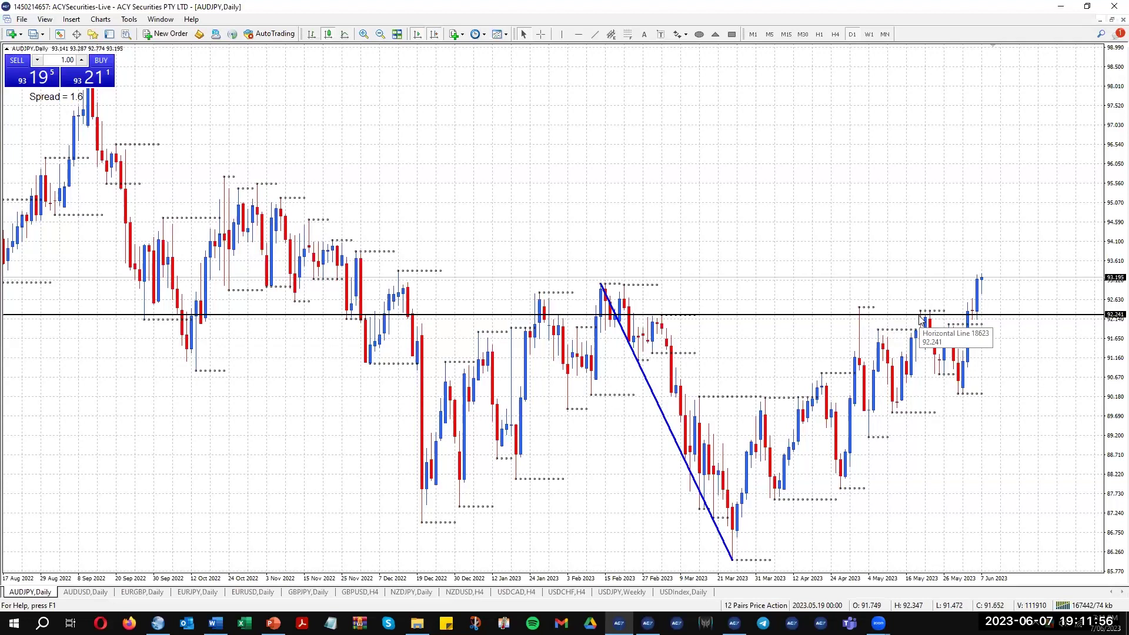
click(835, 34)
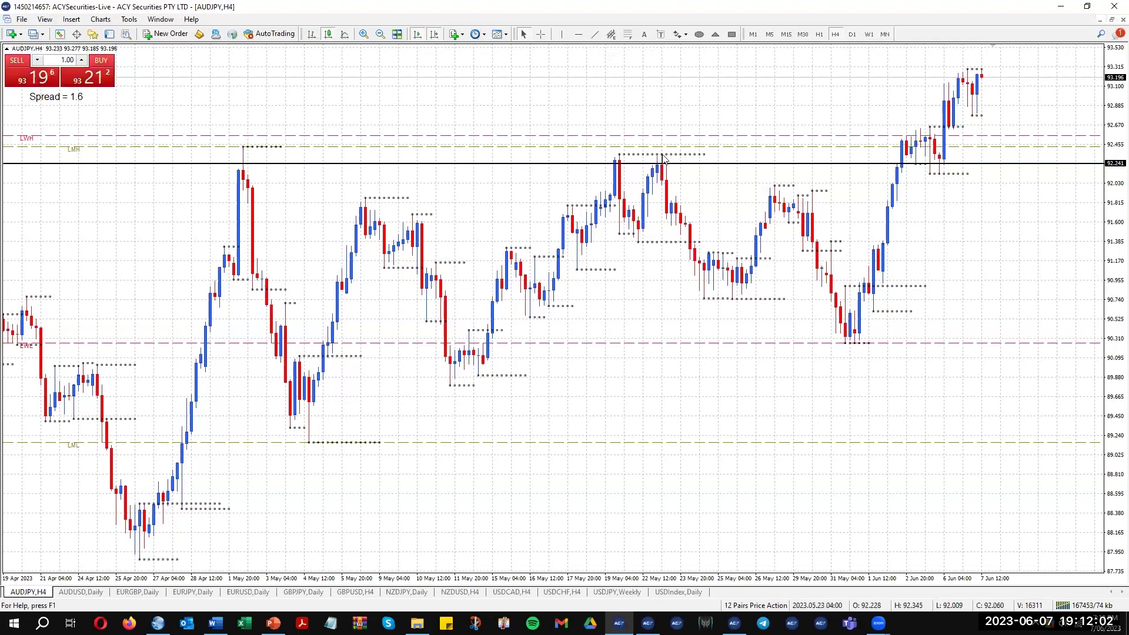
Step: Draw a trendline down from the 19 May high on the AUDJPY H4 chart
click(595, 34)
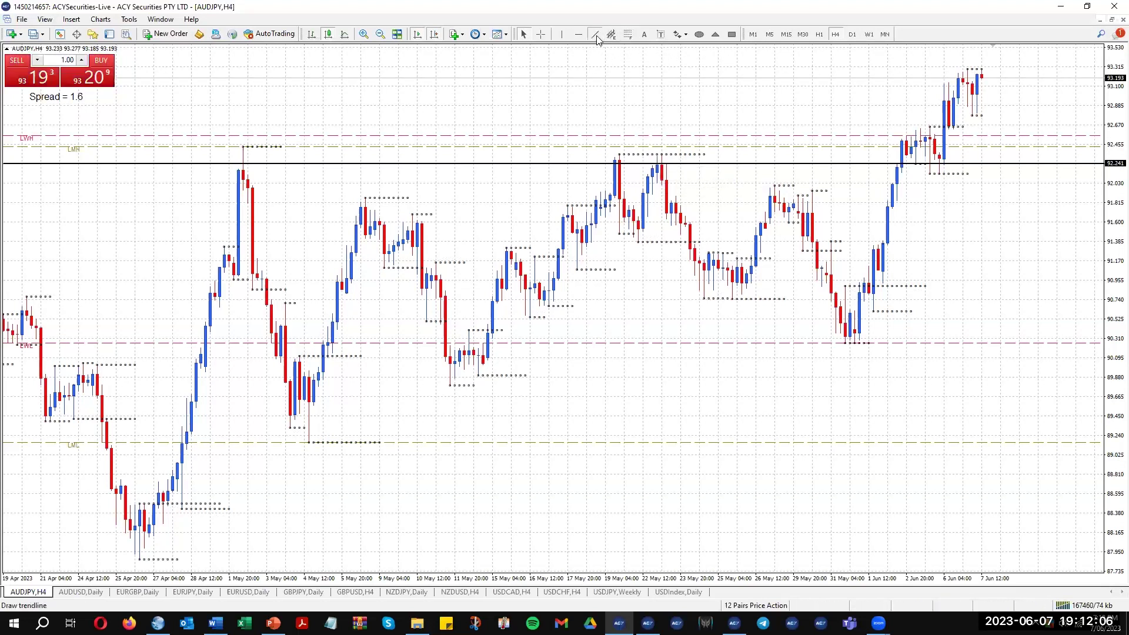
drag(621, 166, 641, 243)
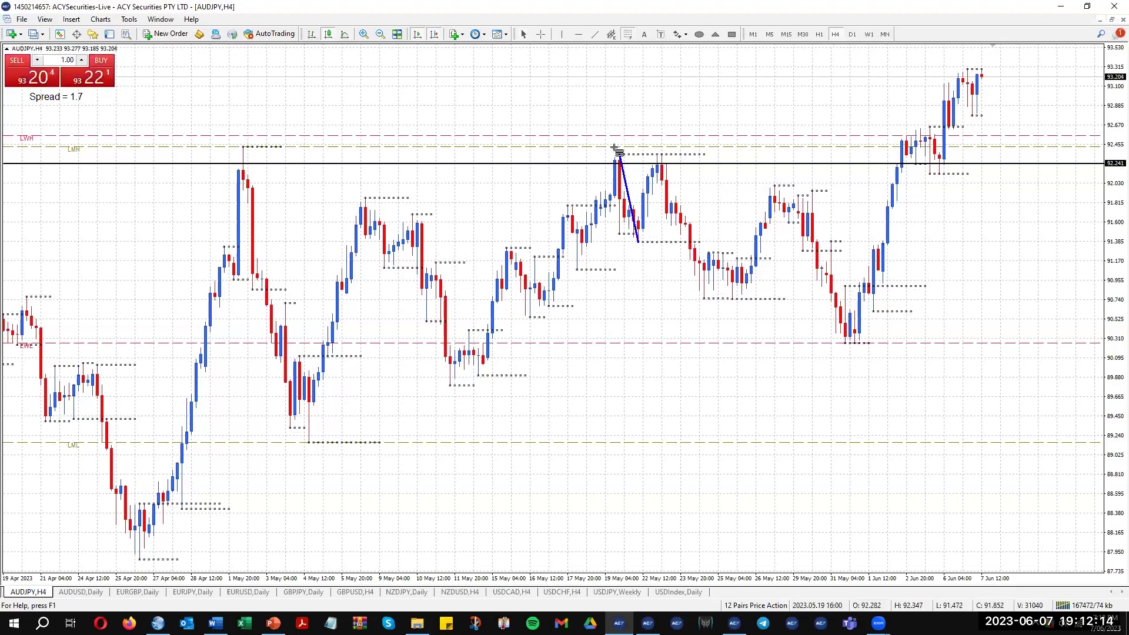
drag(620, 155, 639, 242)
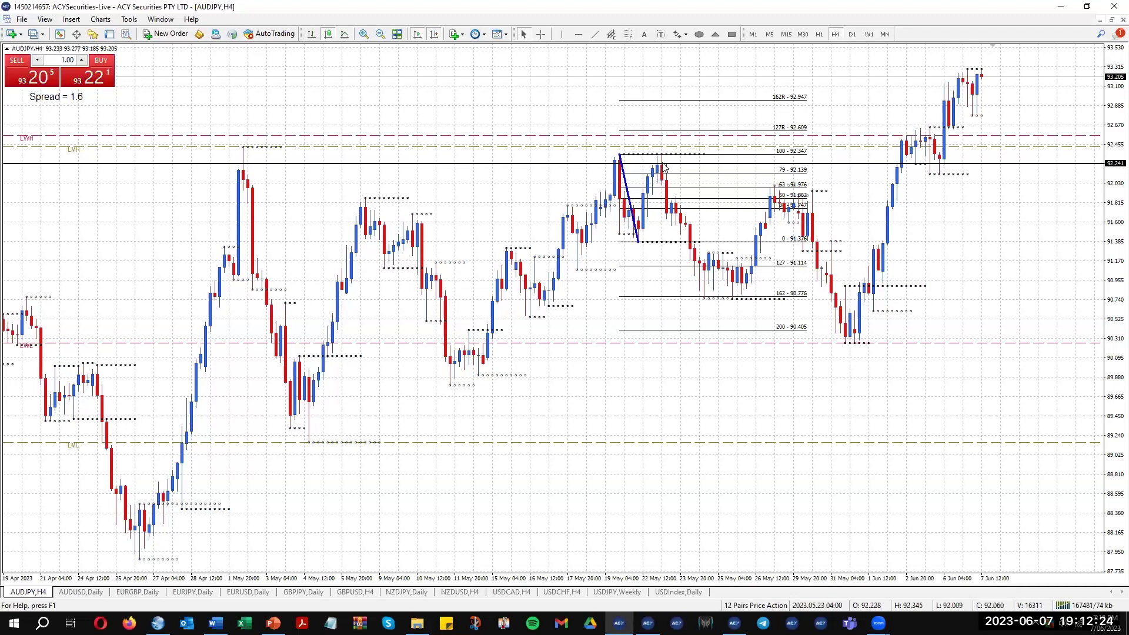
mouse_move(663, 158)
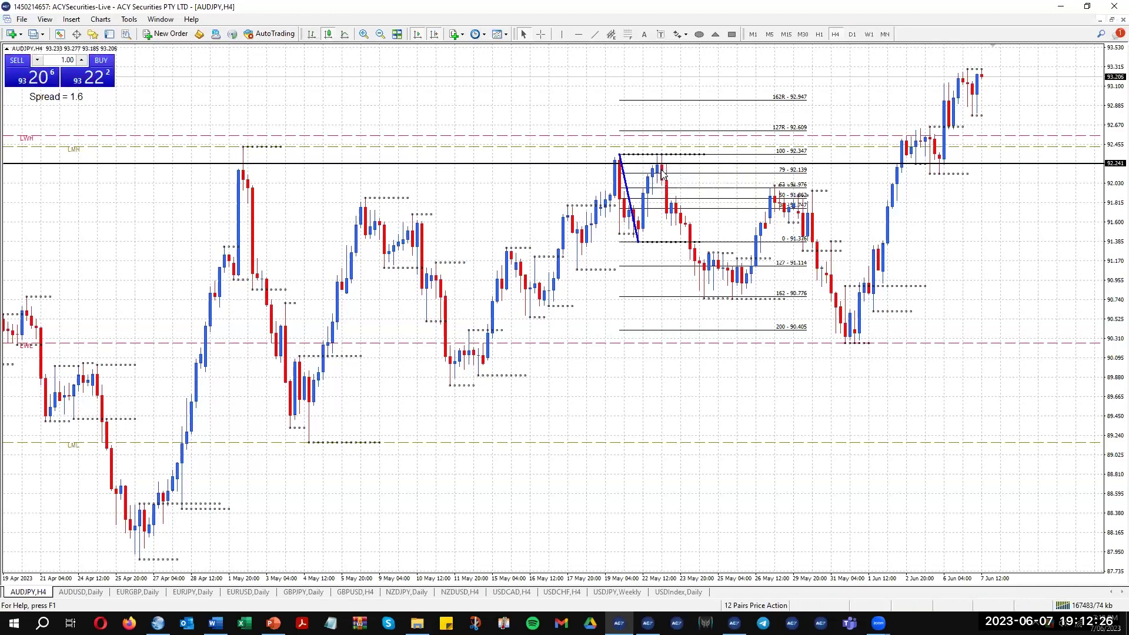
Step: Redraw the rising and falling legs, then extend the blue trendline to the late-May low near 90.74
click(595, 34)
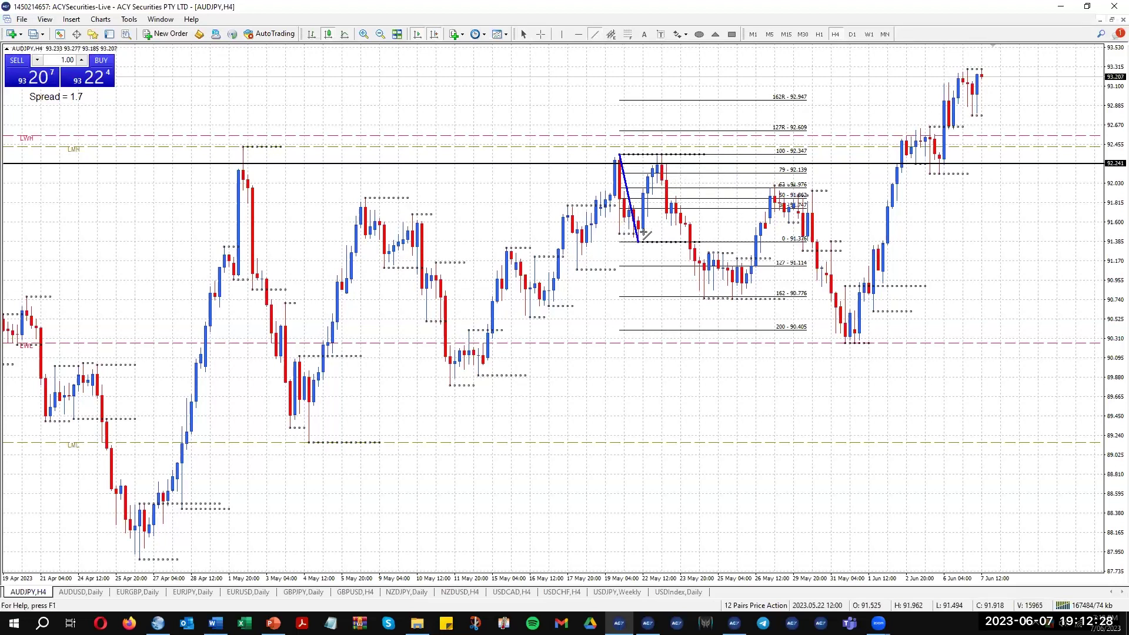
drag(638, 241, 657, 173)
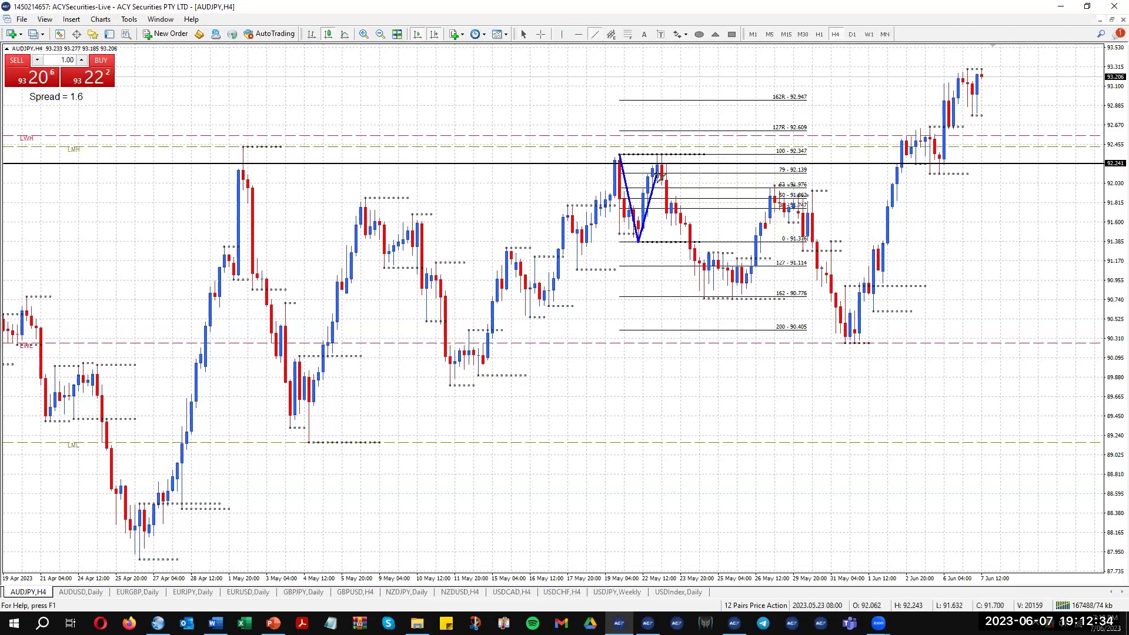
drag(660, 172, 699, 263)
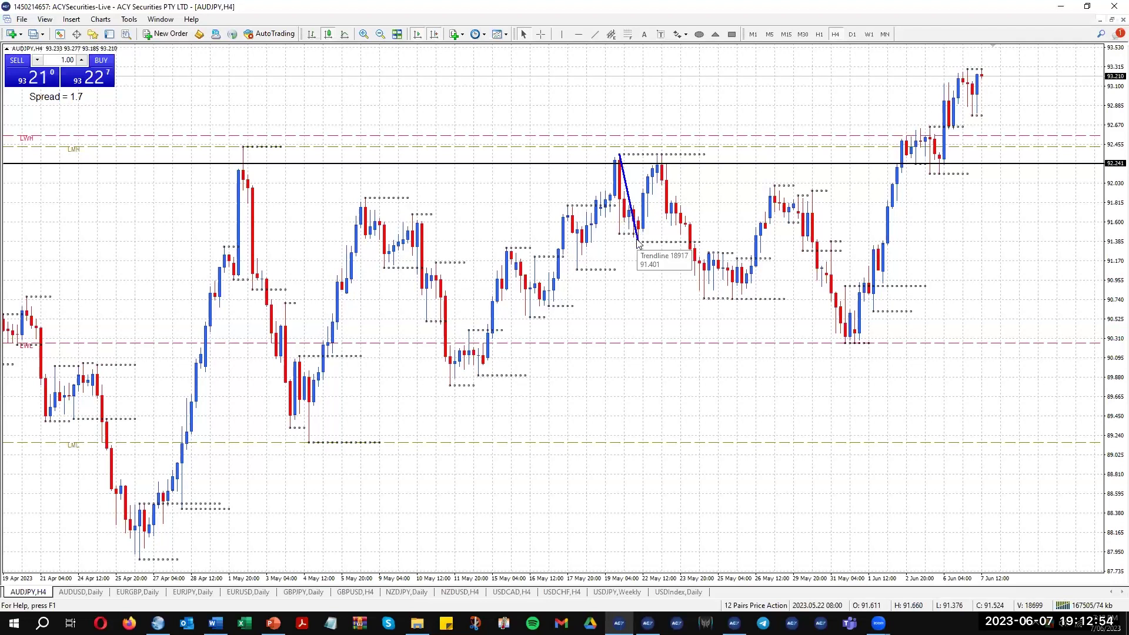
drag(639, 243, 705, 299)
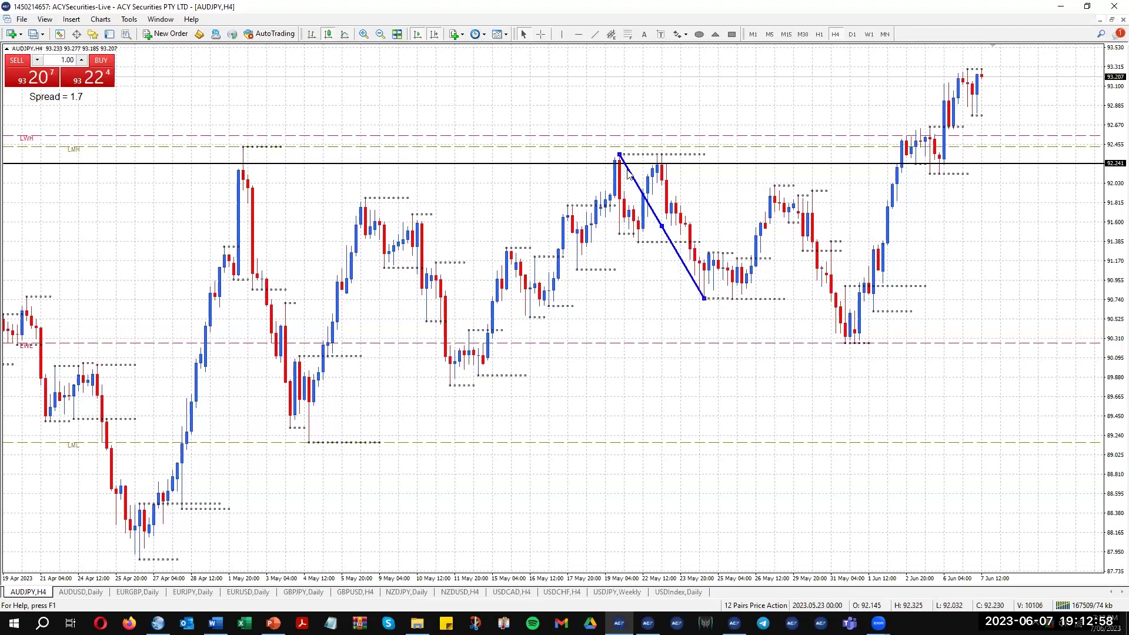
Step: Draw a Fibonacci retracement from the 19 May high down over the trendline
click(667, 234)
click(628, 34)
mouse_move(621, 154)
mouse_down()
mouse_move(693, 188)
mouse_move(669, 210)
mouse_move(706, 303)
mouse_up()
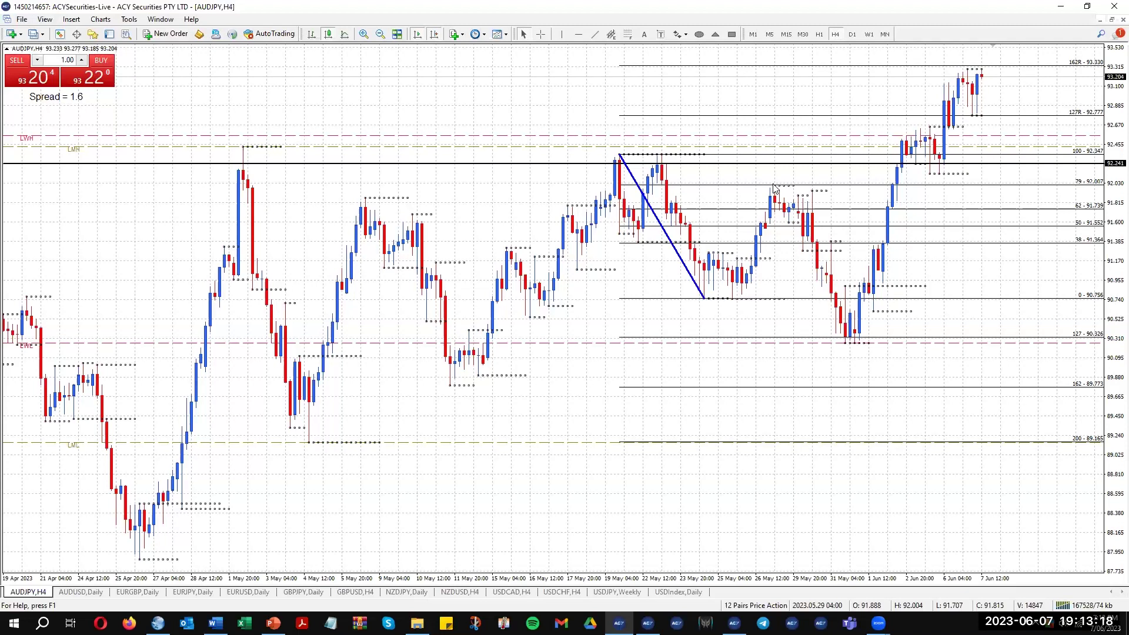
Step: Review the Fibonacci levels, then delete the retracement and the trendline
mouse_move(775, 190)
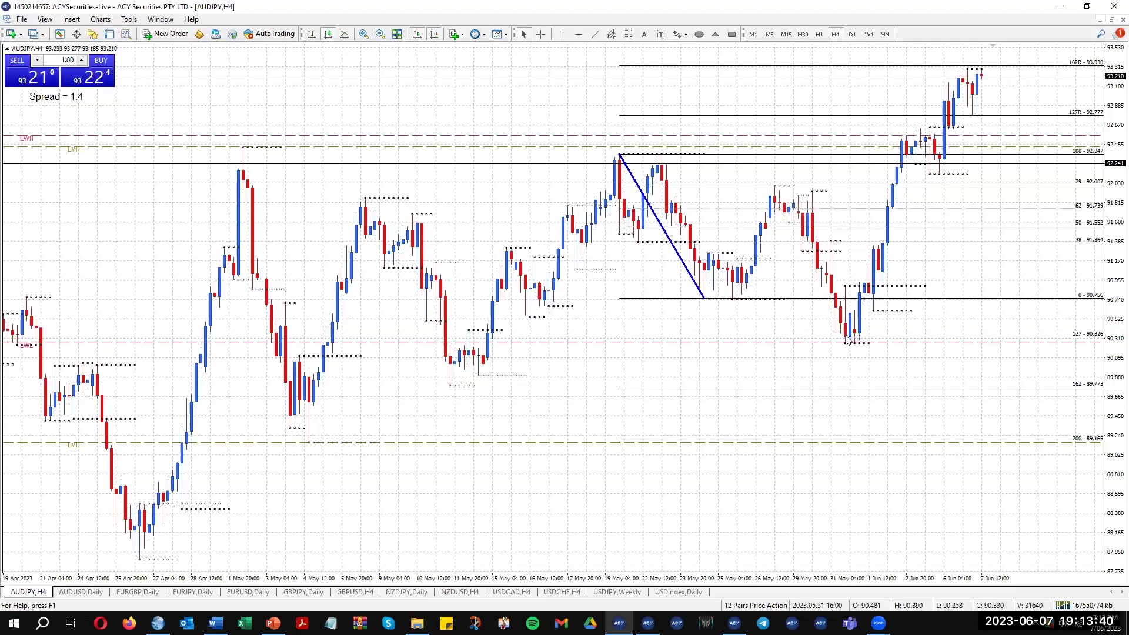
mouse_move(847, 340)
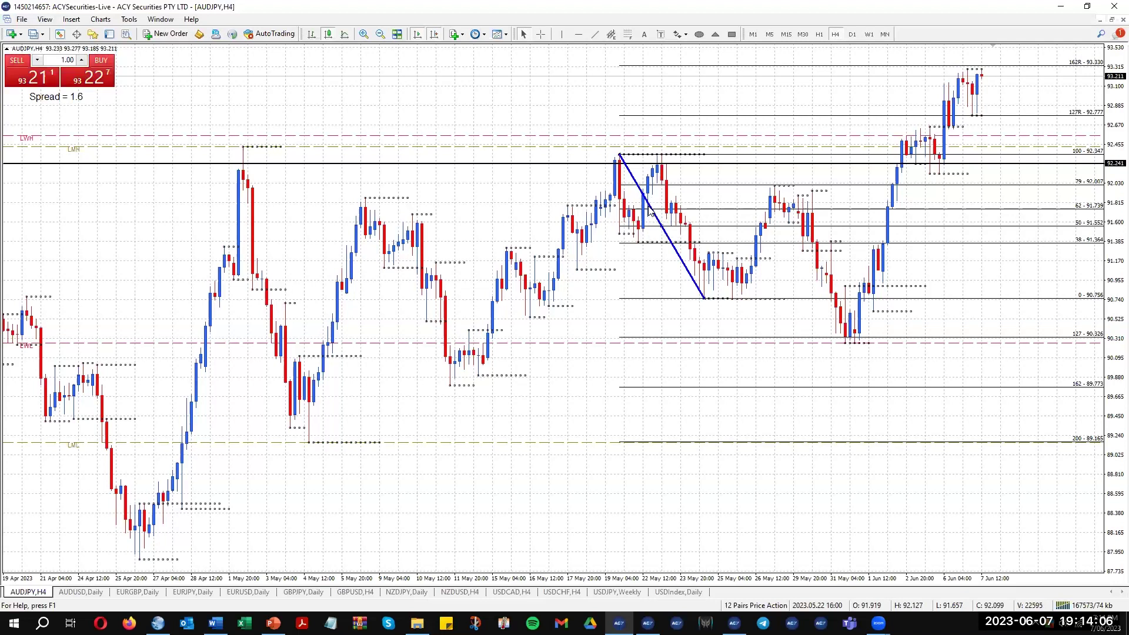
key(BackSpace)
key(BackSpace)
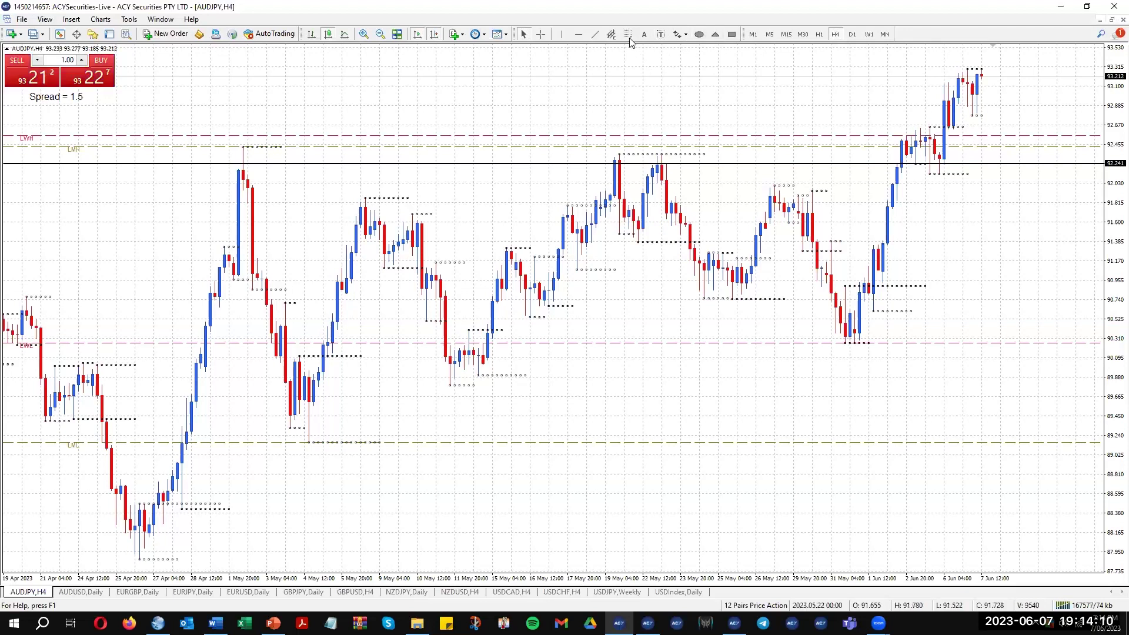
Step: Switch AUDJPY to daily, mark a short early-May high level and add a 92.319 horizontal line
click(853, 35)
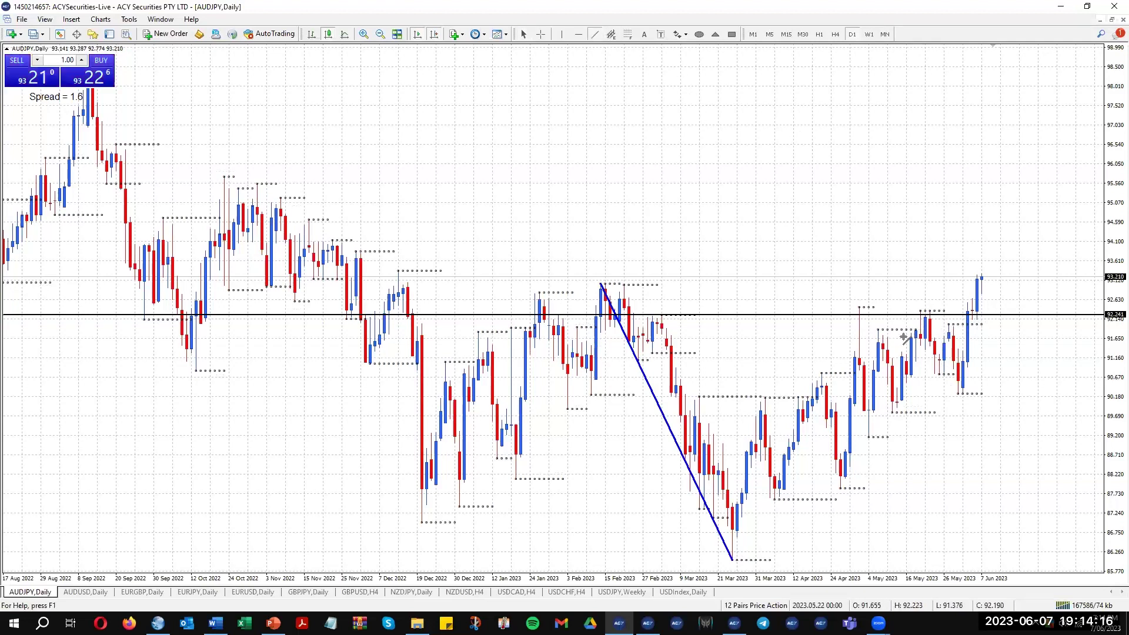
drag(869, 330, 888, 331)
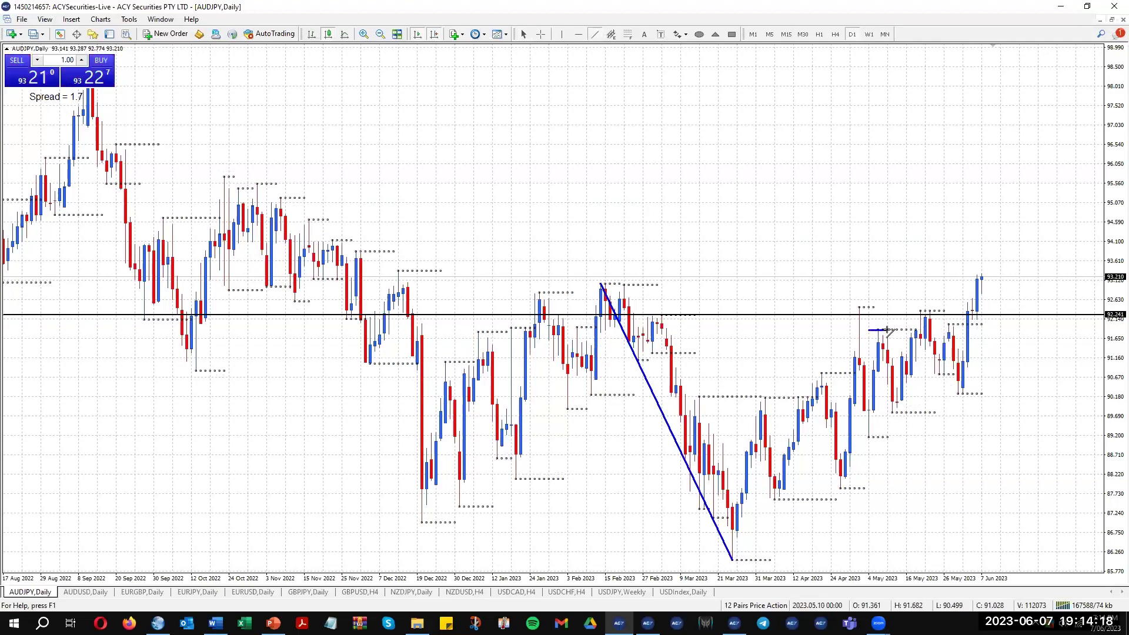
click(578, 33)
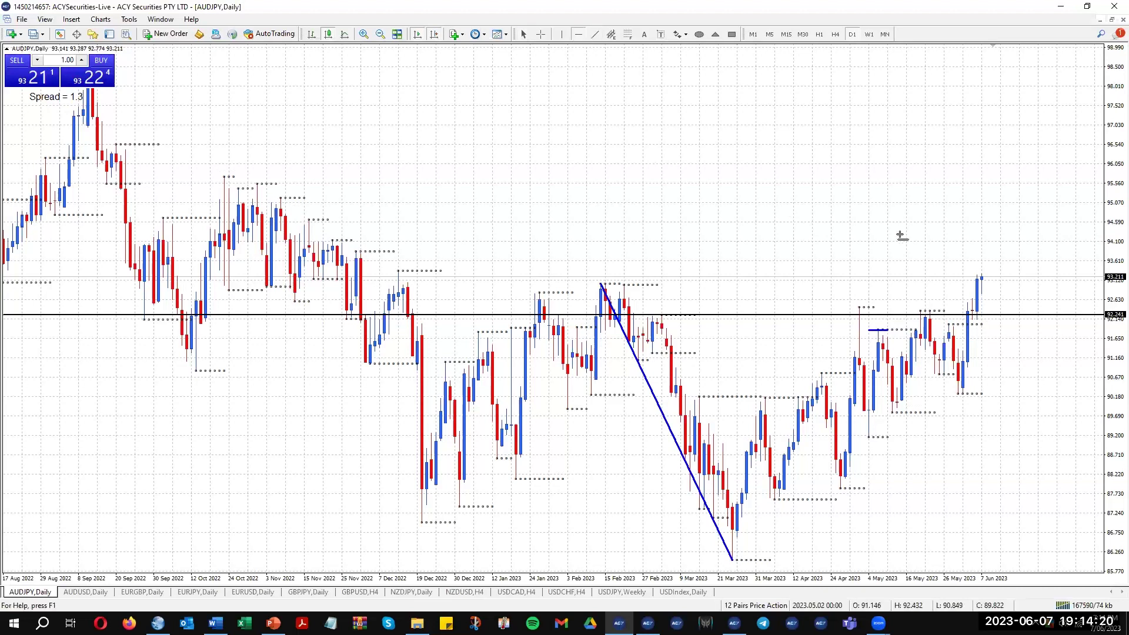
drag(916, 310, 937, 314)
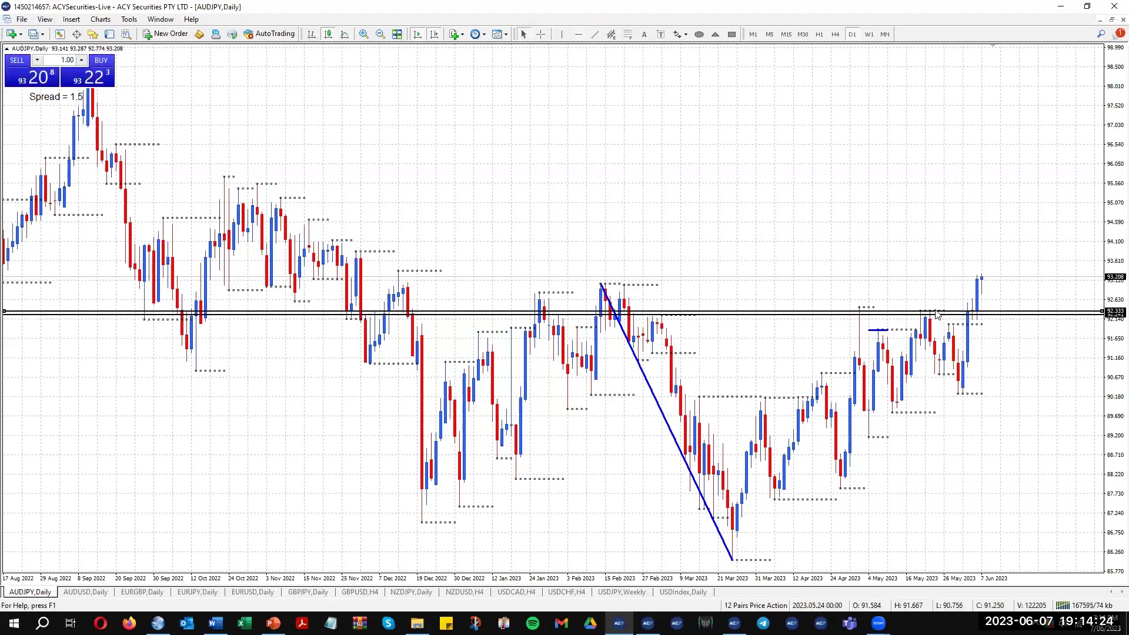
Step: Delete the 92.319 horizontal line and copy the short blue level up to the late-May highs
key(Delete)
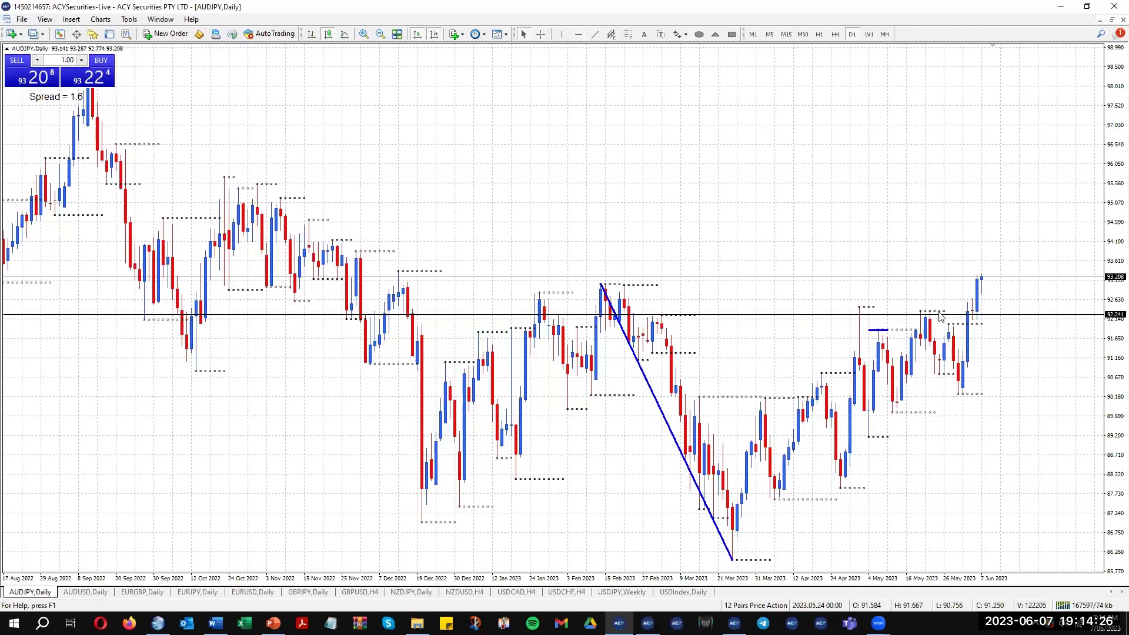
double_click(877, 331)
drag(878, 330, 929, 316)
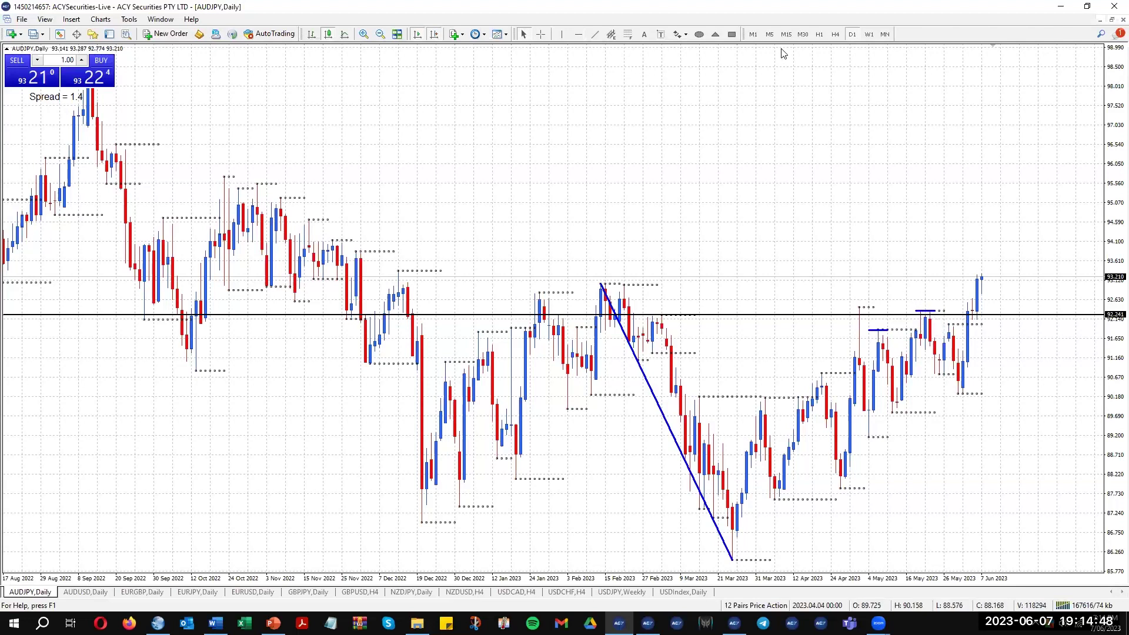
Step: On the AUDJPY H4 chart, draw a trendline down the drop from the May high
click(835, 36)
click(595, 34)
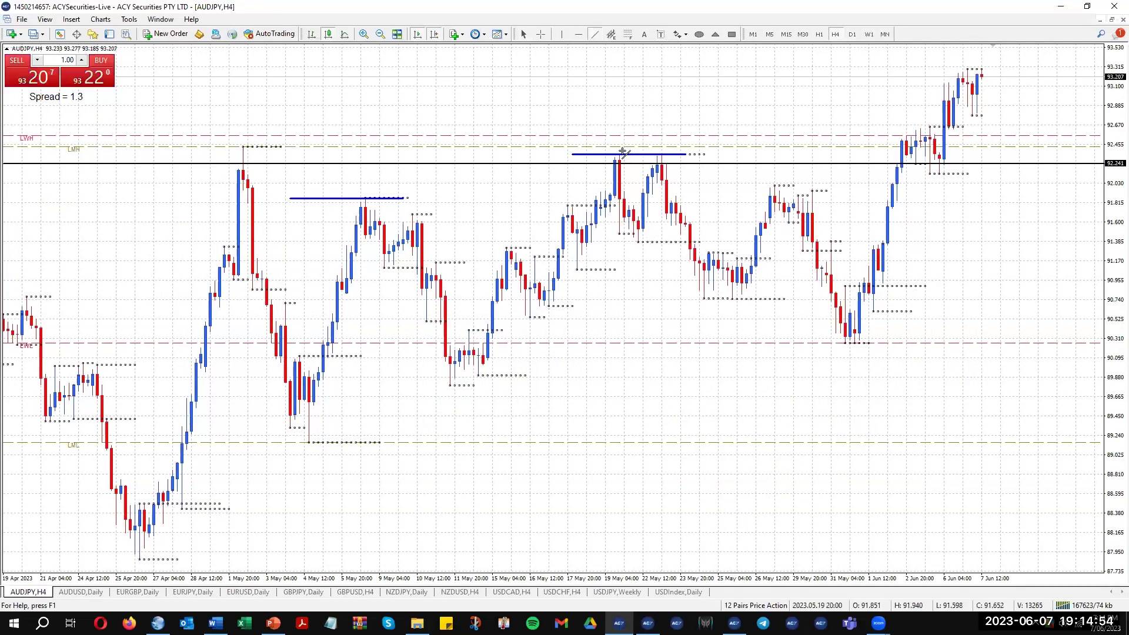
drag(621, 155, 707, 302)
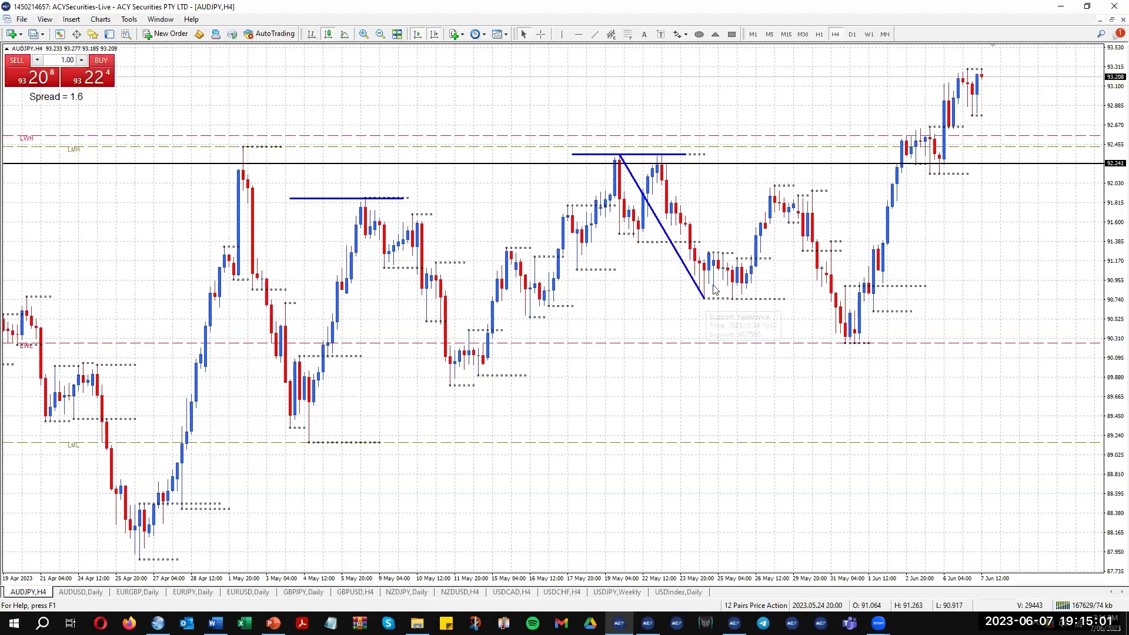
Step: Add a 90.756–92.347 Fibonacci retracement and draw the rebound leg up from the 90.756 low
click(627, 35)
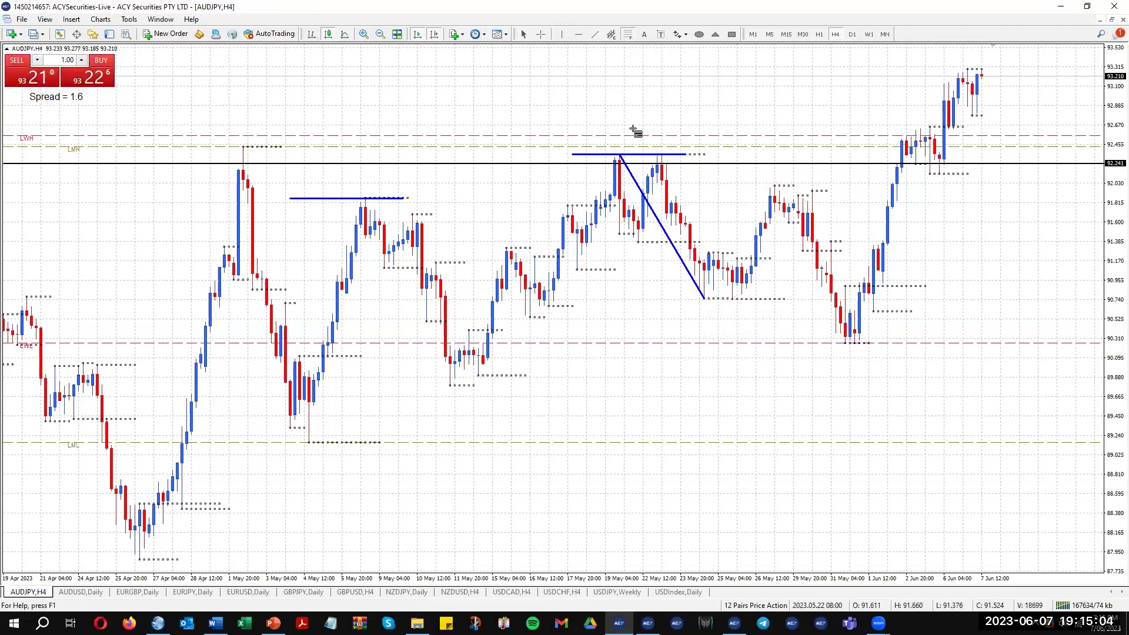
drag(620, 154, 705, 300)
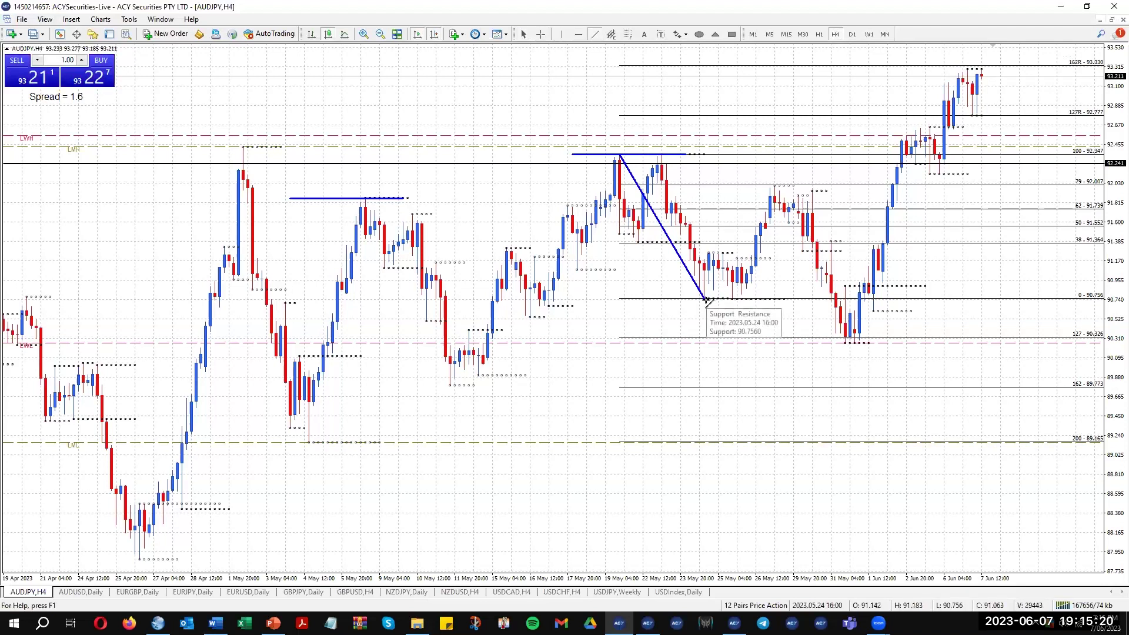
drag(706, 301, 775, 186)
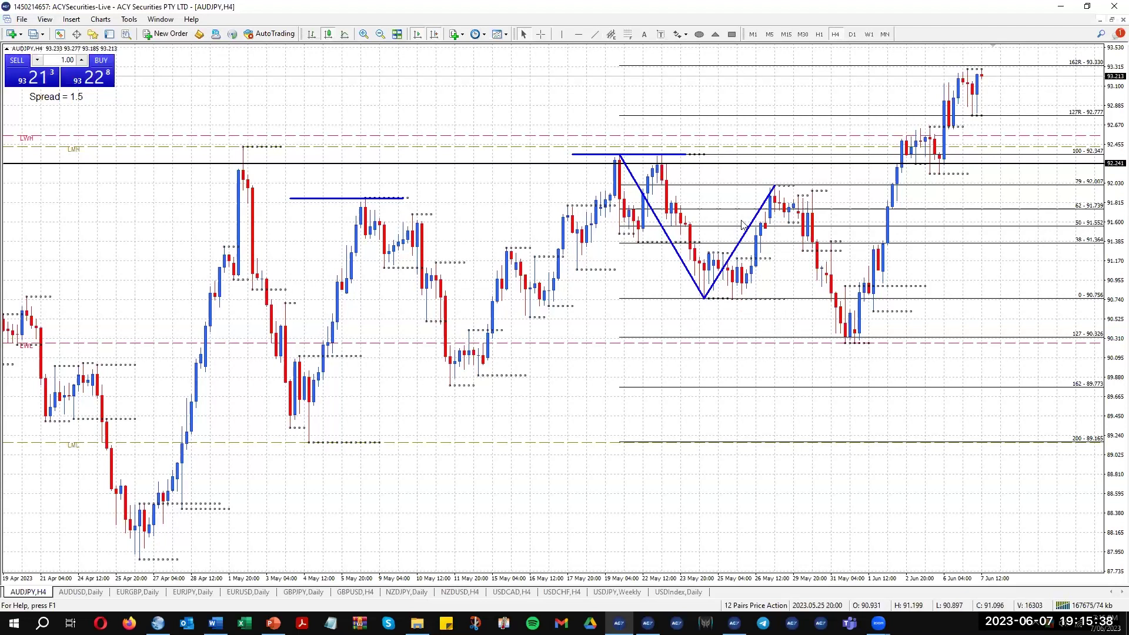
double_click(763, 217)
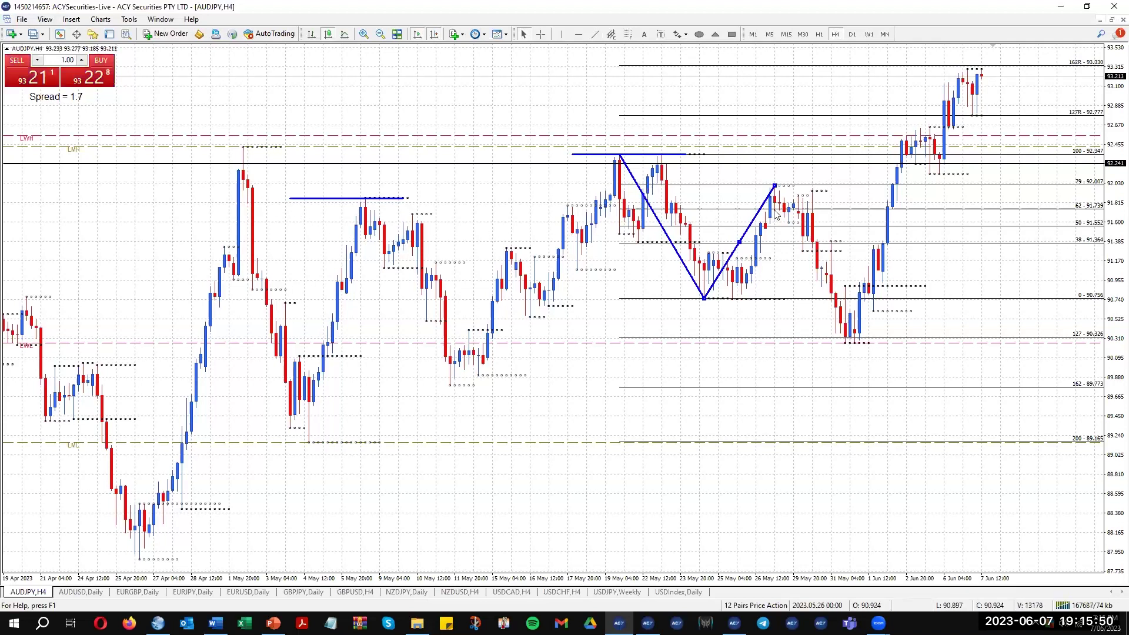
Step: Delete the H4 Fibonacci, rebound leg, diagonal line and the short May-high lines
key(Delete)
double_click(657, 221)
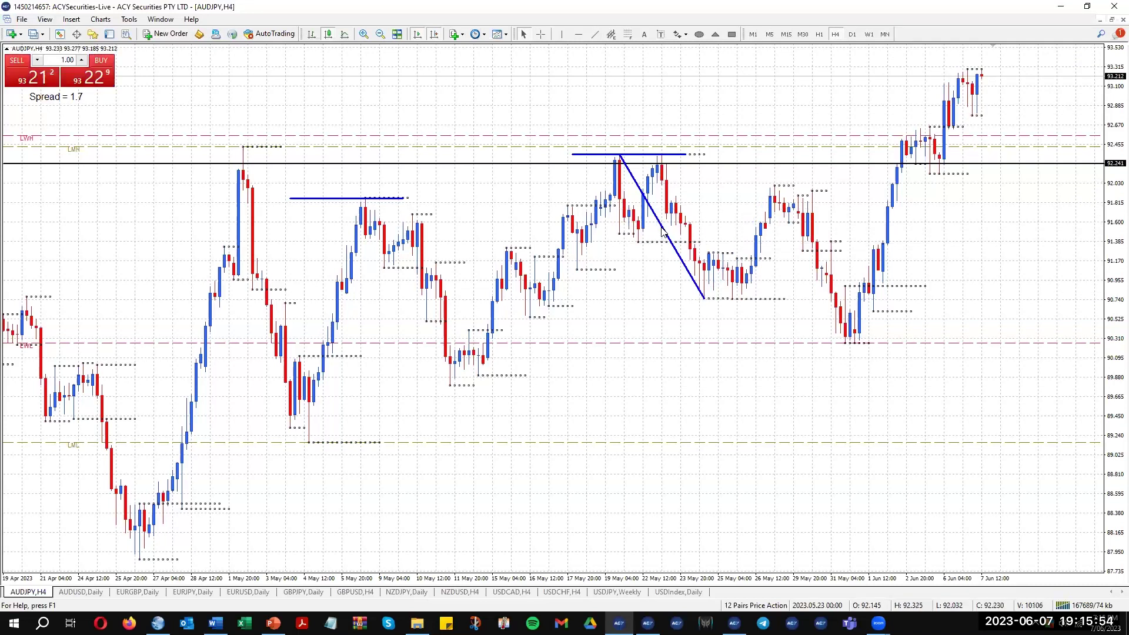
key(Delete)
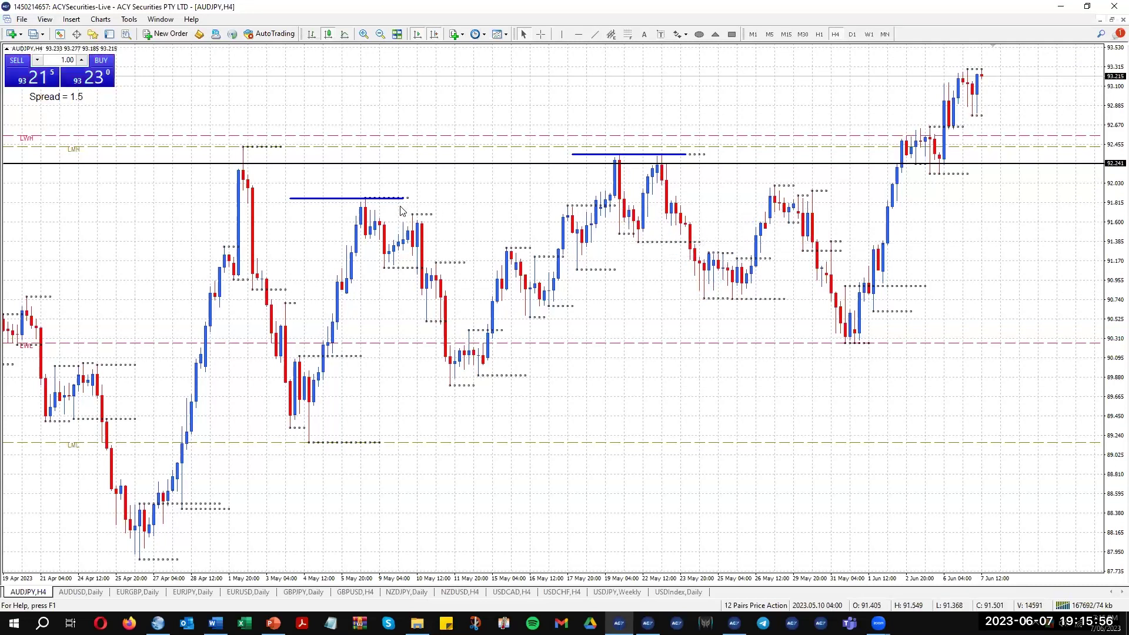
key(Delete)
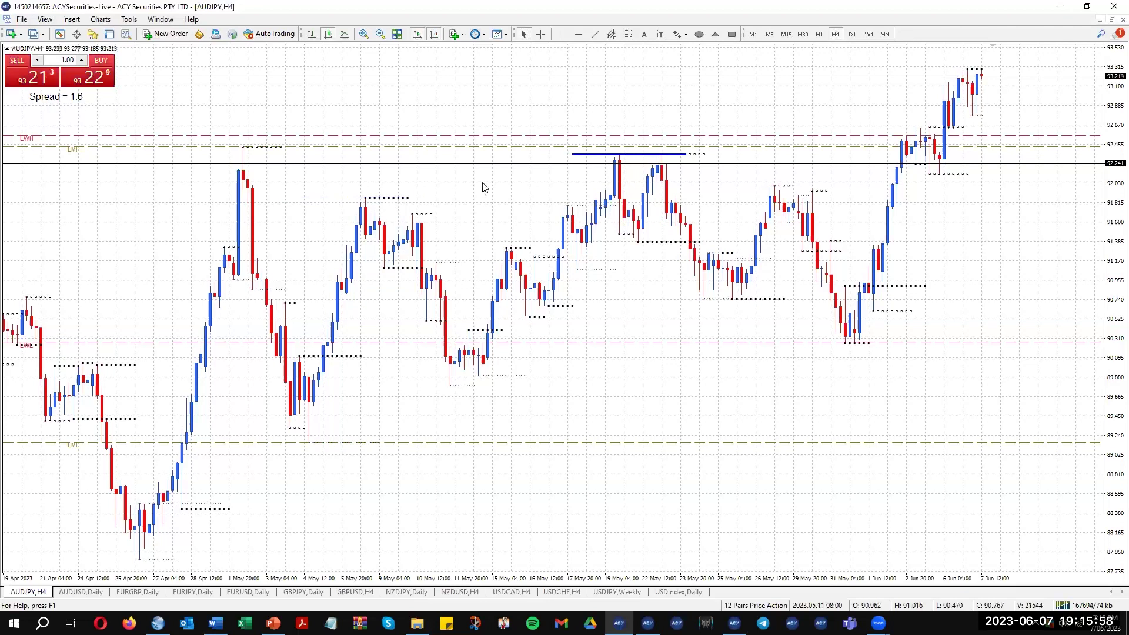
double_click(639, 155)
key(Delete)
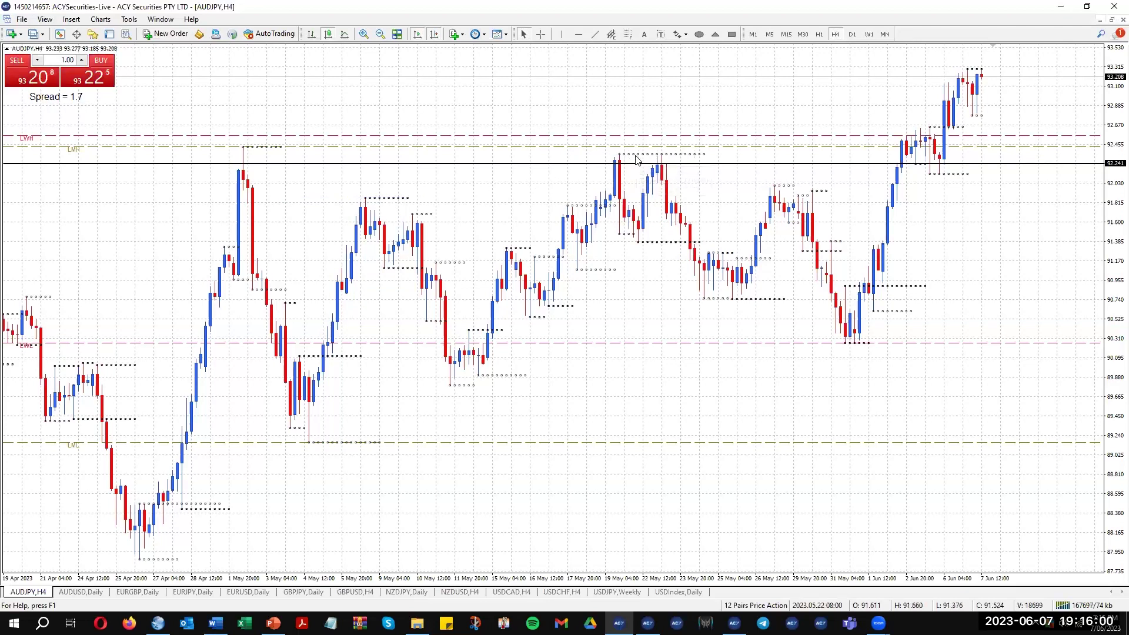
Step: Return to the daily chart and draw short blue levels at the early-May and mid-May highs
click(852, 34)
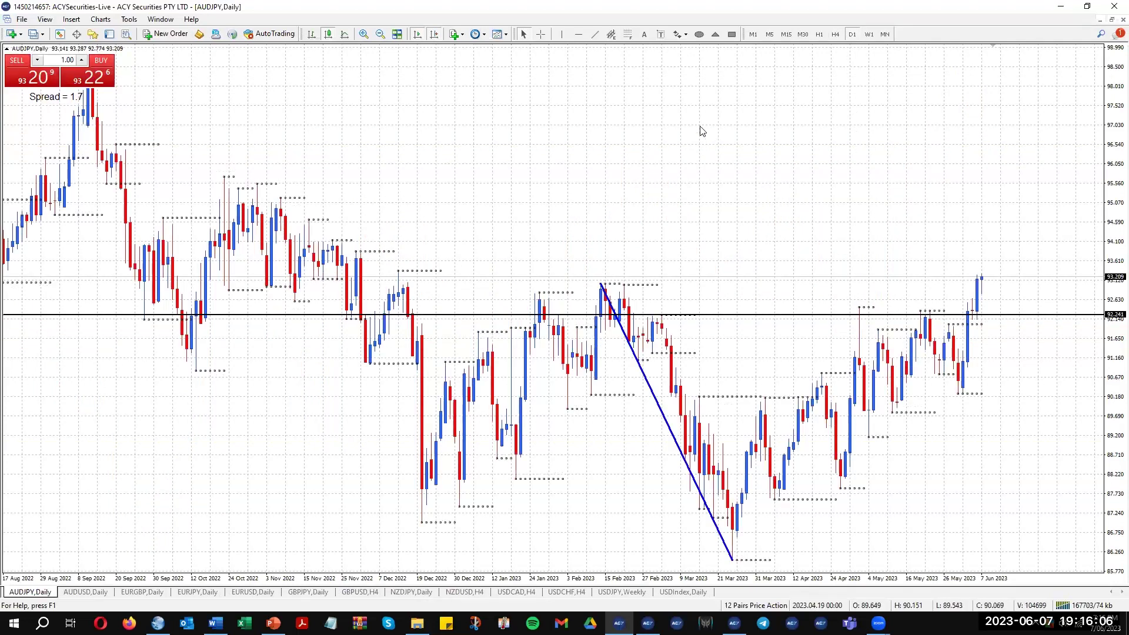
click(595, 34)
drag(864, 330, 894, 330)
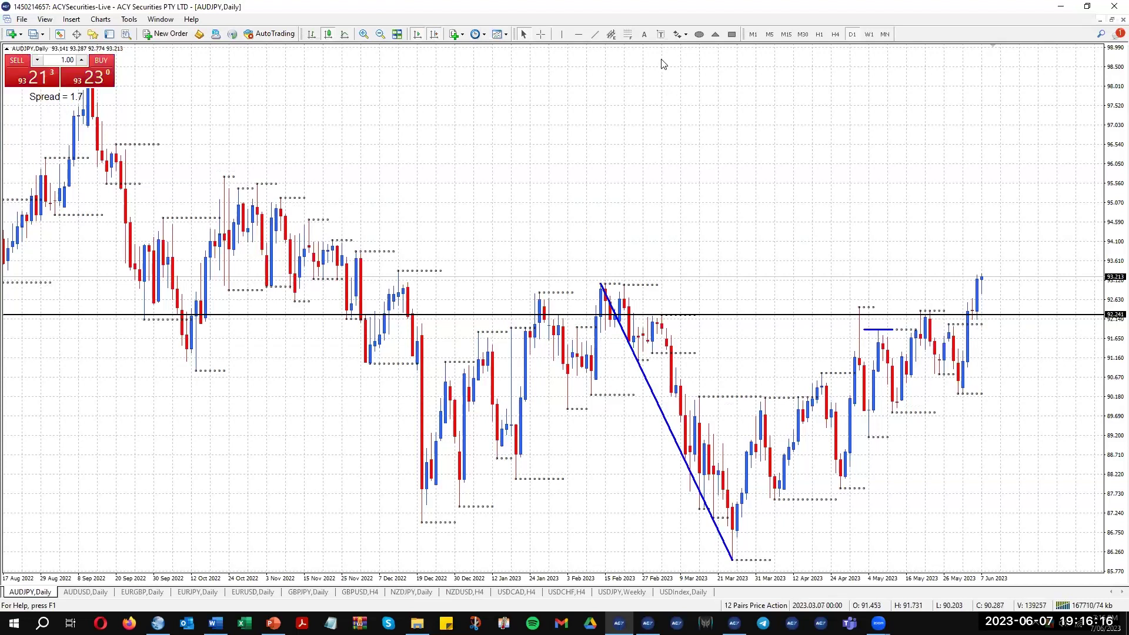
click(594, 35)
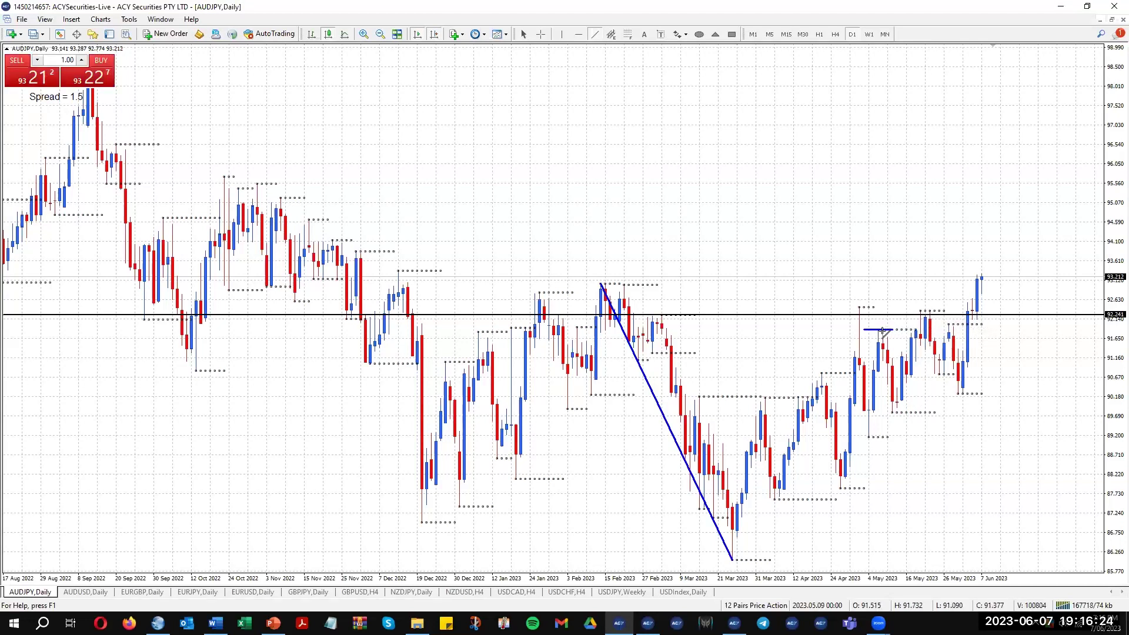
drag(906, 310, 945, 311)
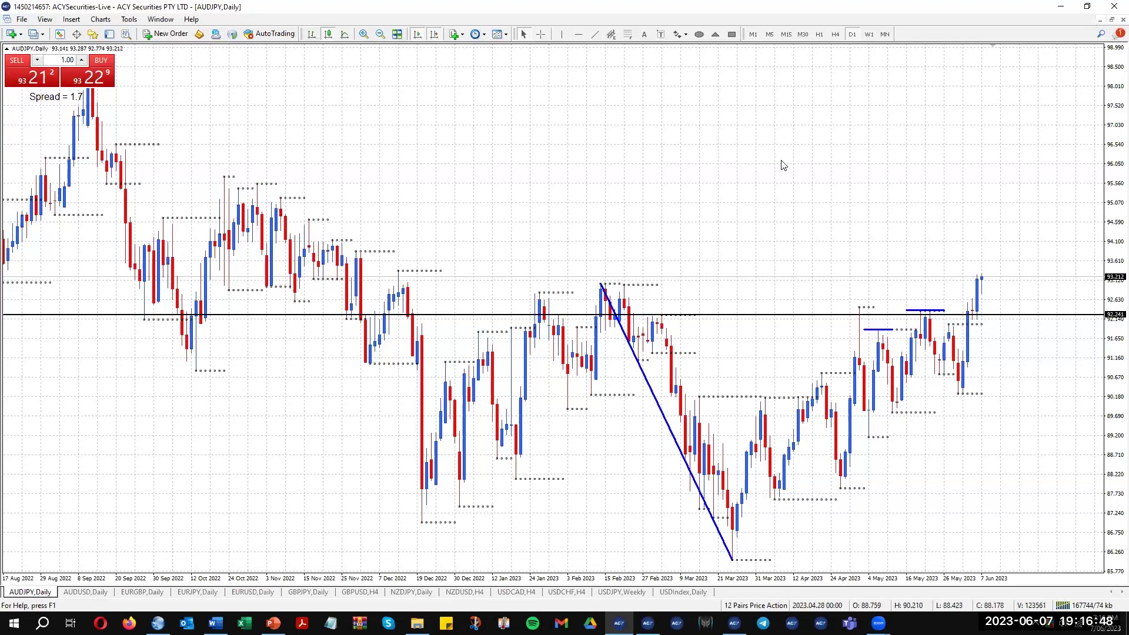
Step: Draw a short blue level across the latest candles just below 92.241 and redraw the early-May line
click(596, 34)
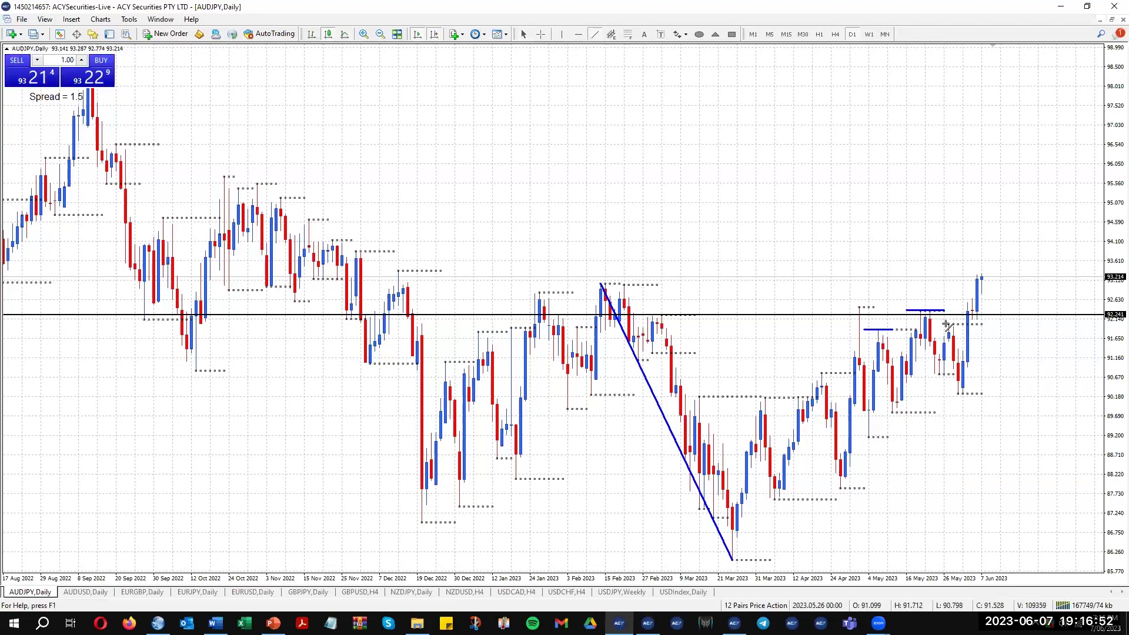
drag(946, 324, 987, 324)
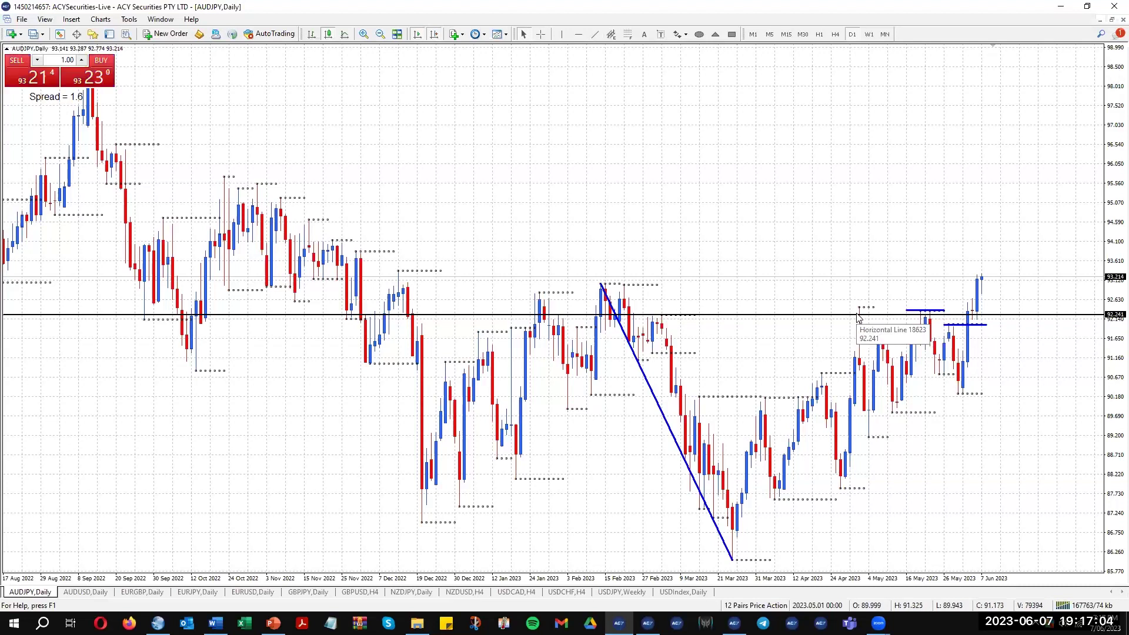
drag(864, 329, 893, 330)
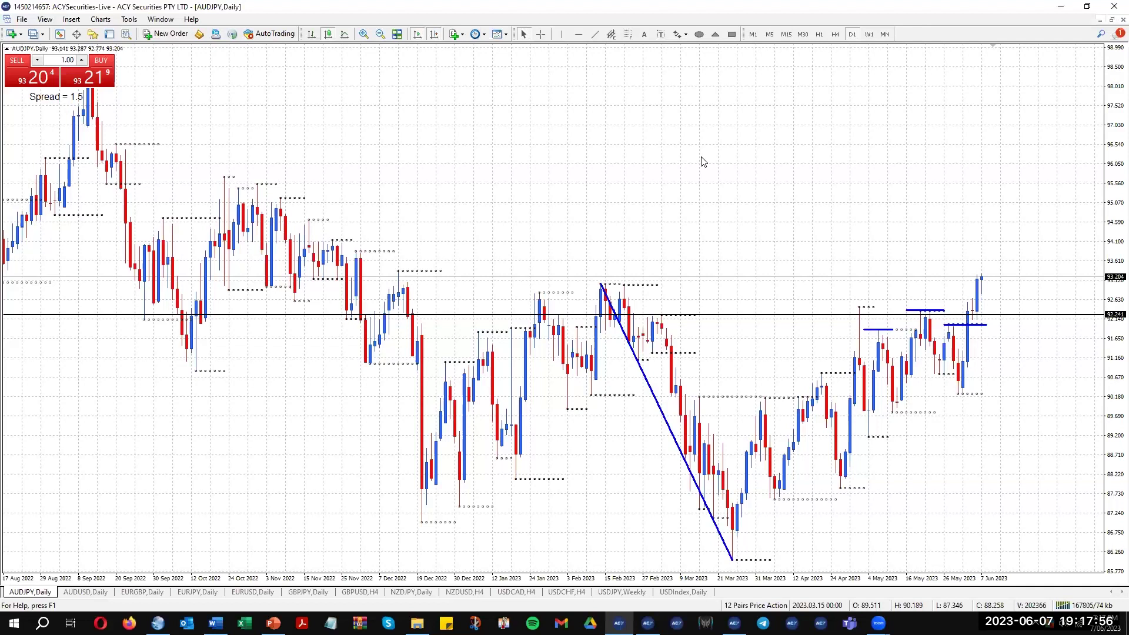
Step: Sketch a projected path above price: a rising leg, a pullback, and a leg toward current prices
click(595, 34)
drag(671, 234, 712, 168)
click(597, 35)
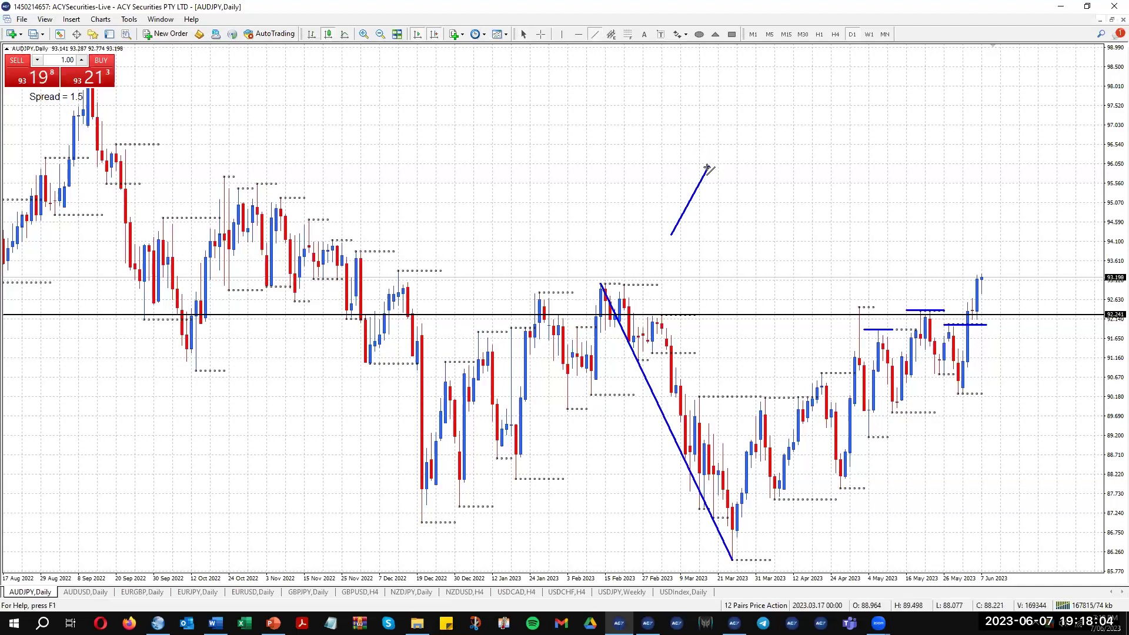
drag(709, 167, 671, 235)
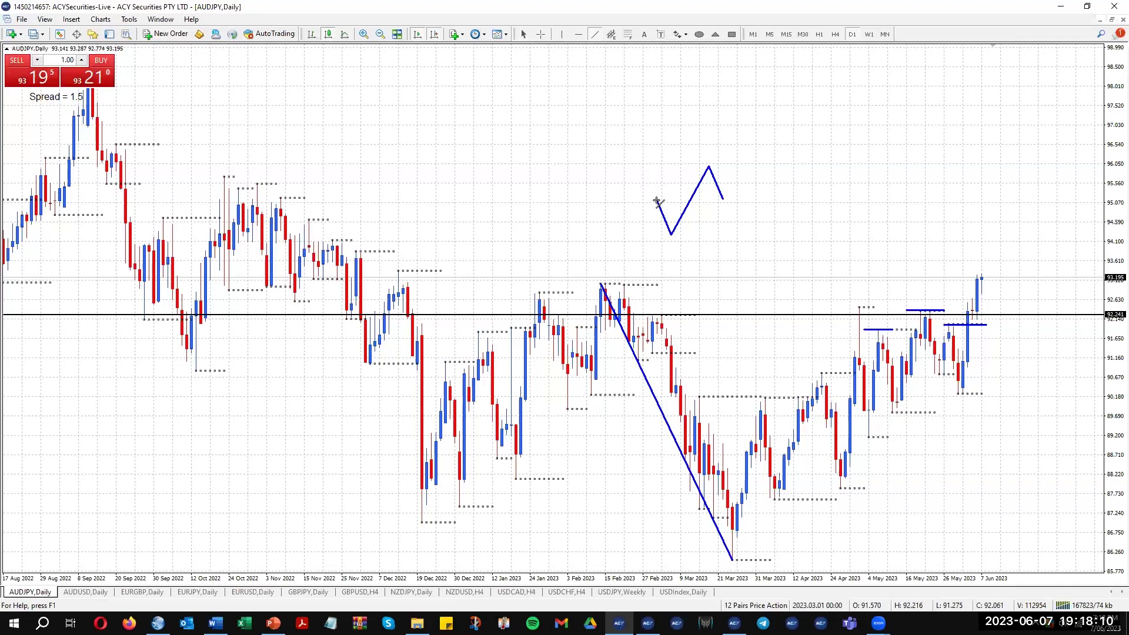
drag(657, 201, 614, 260)
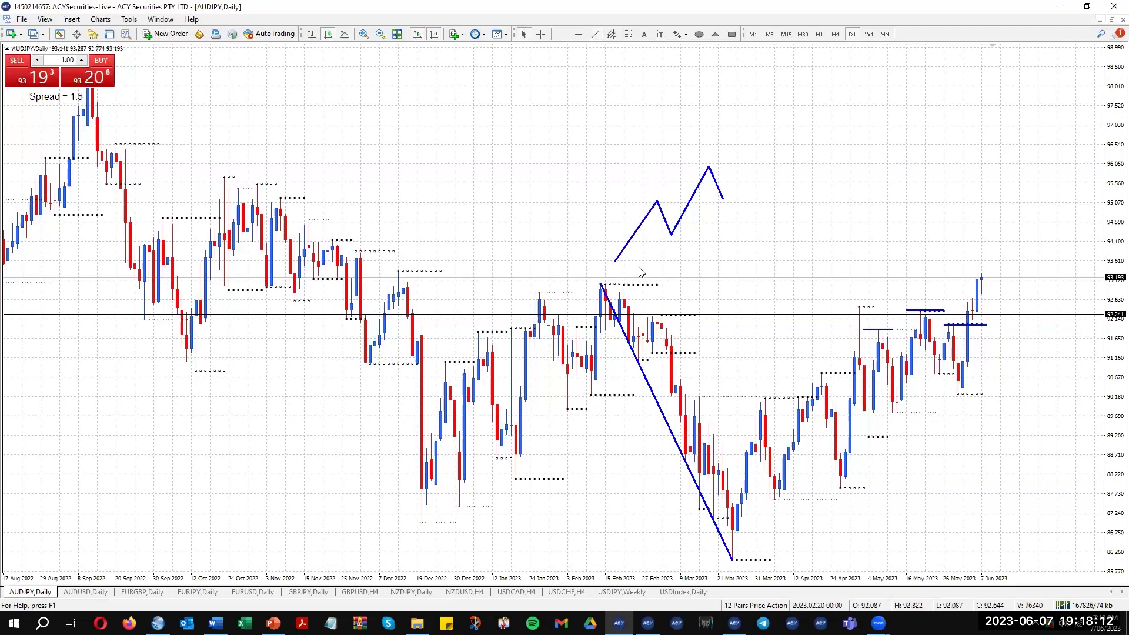
Step: Add Fibonacci levels from the zigzag low to its peak, then draw and undo/redo a falling leg
click(628, 33)
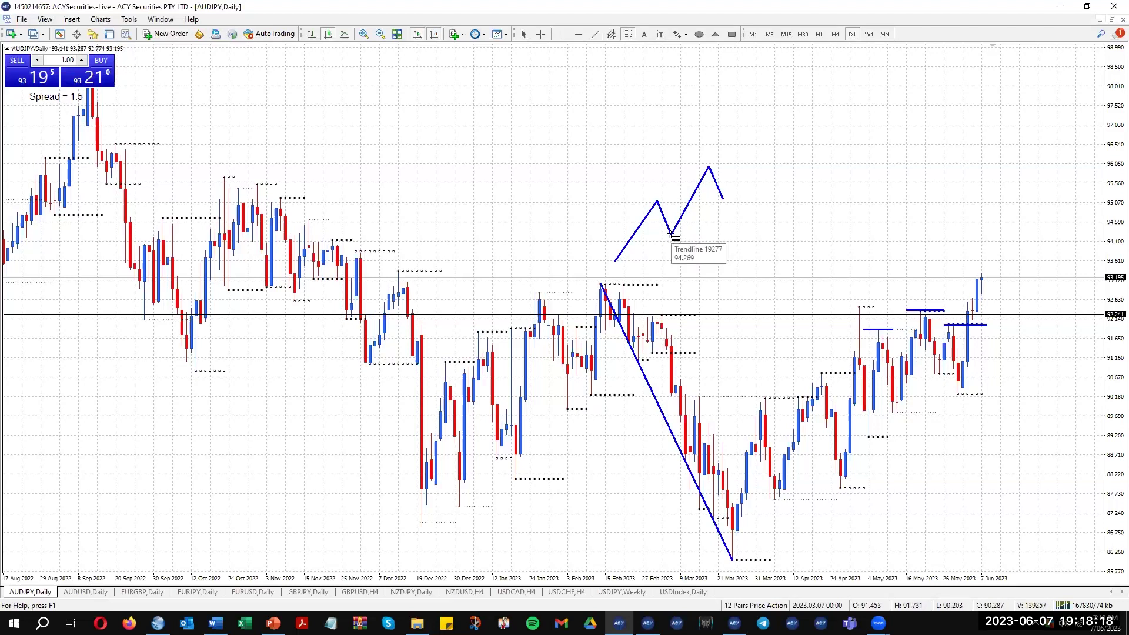
drag(671, 234, 710, 171)
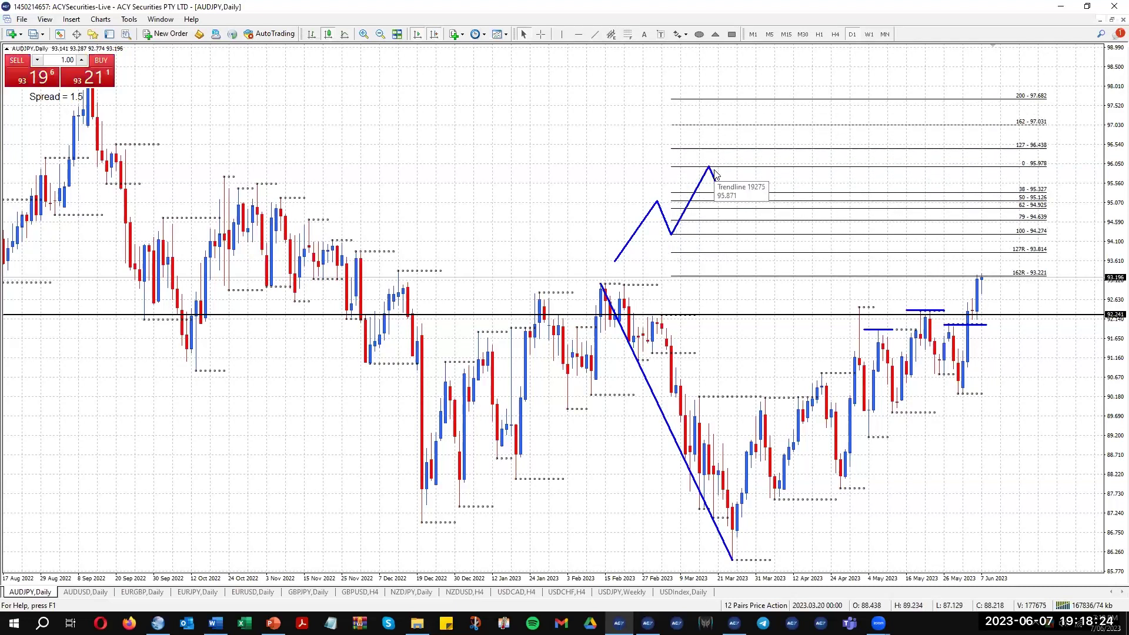
drag(714, 173, 732, 220)
key(ctrl+z)
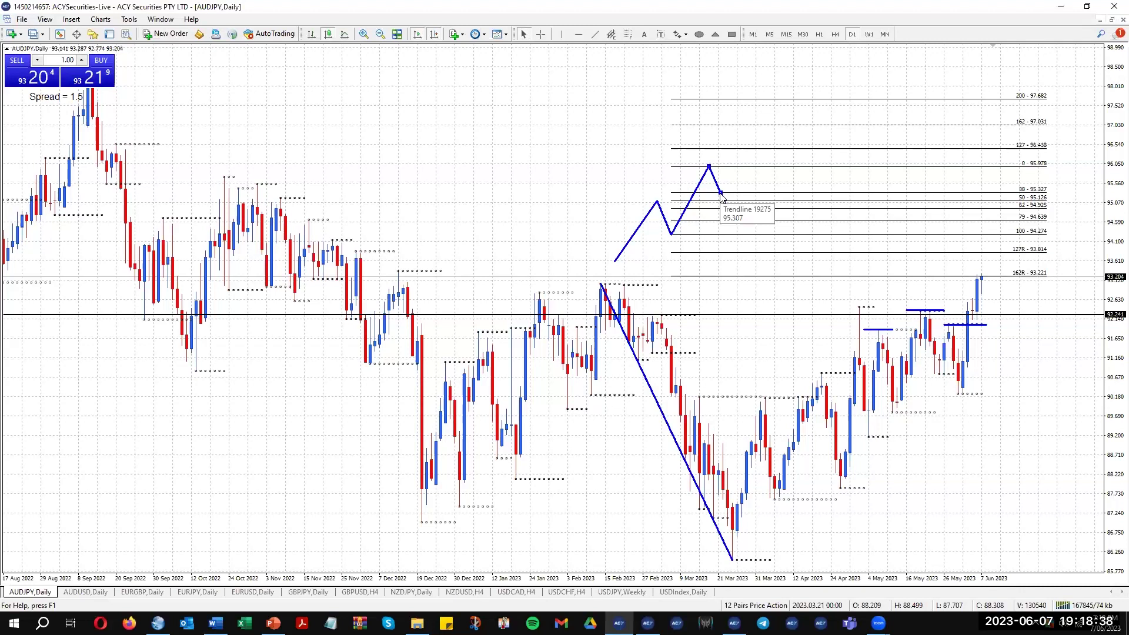
key(ctrl+y)
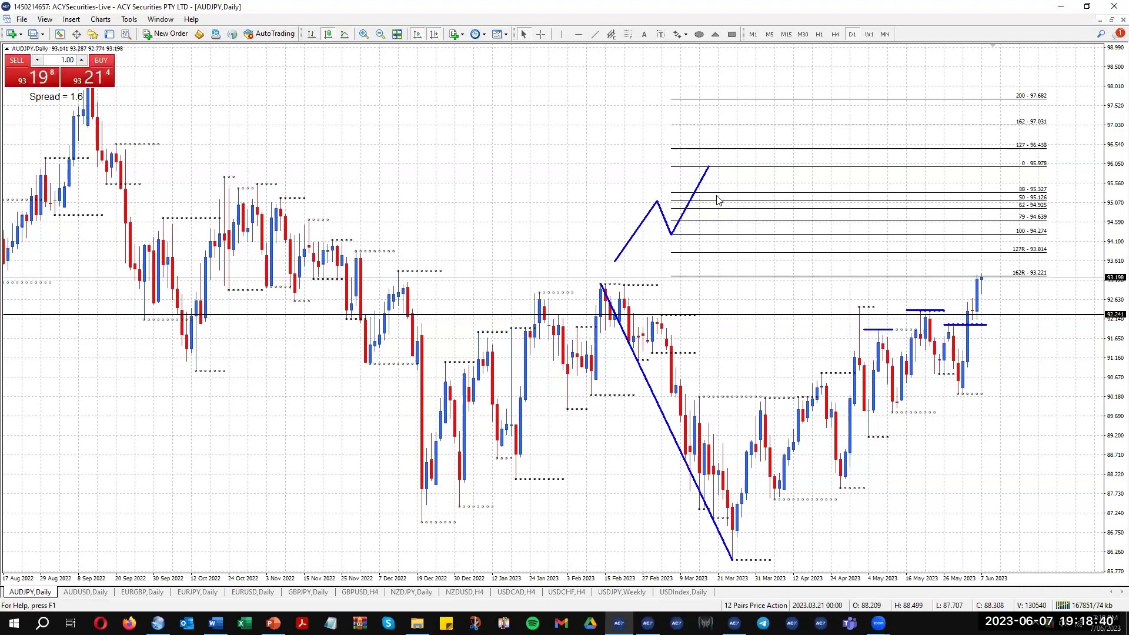
drag(679, 214, 679, 214)
Step: Undo the old Fibonacci and left leg, then start a new path with falling and rising legs
key(ctrl+z)
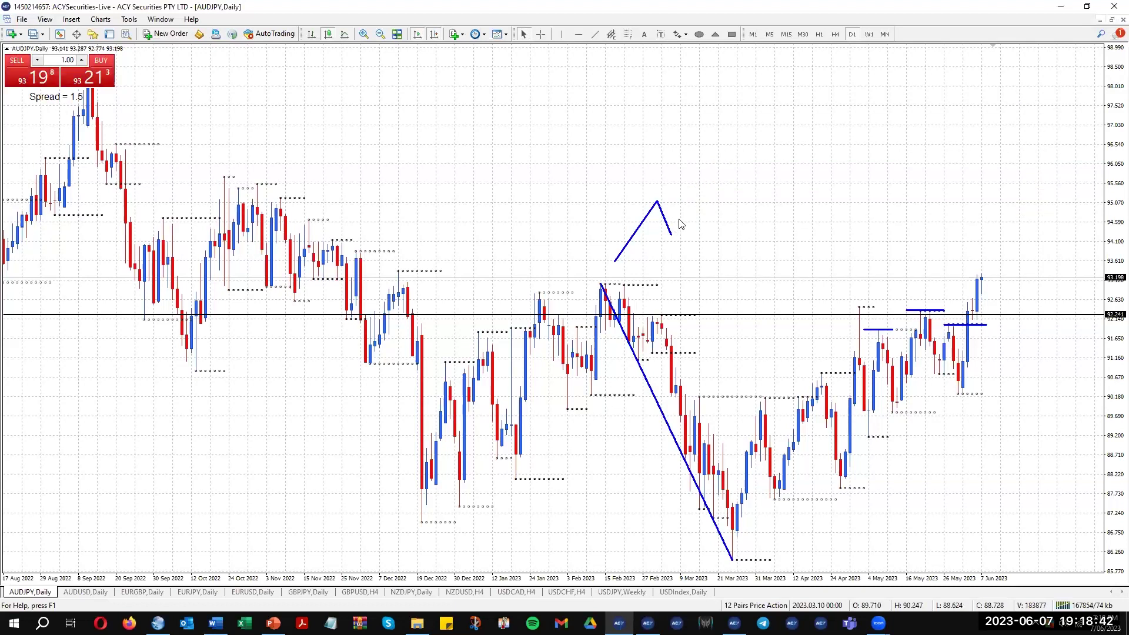
key(ctrl+z)
key(ctrl+z)
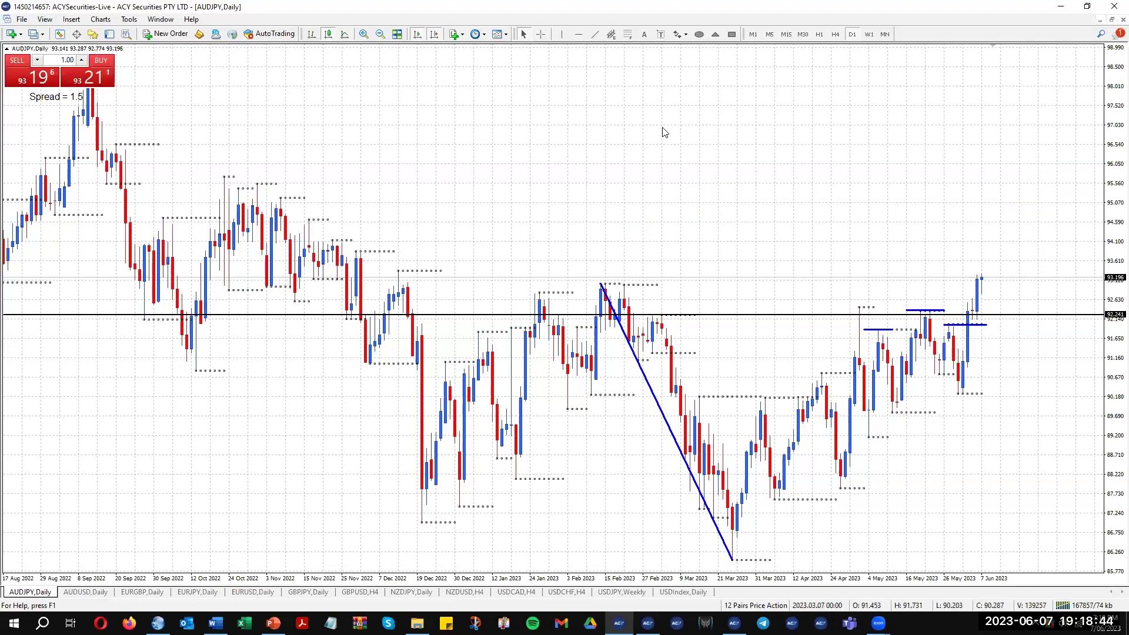
drag(675, 134, 704, 188)
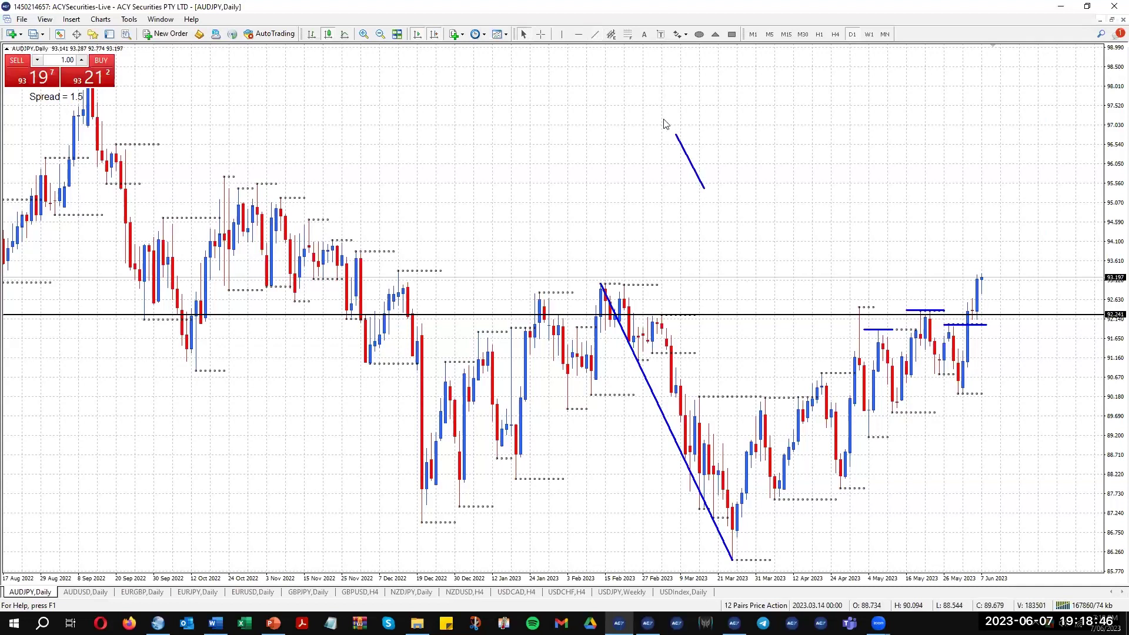
drag(676, 135, 662, 146)
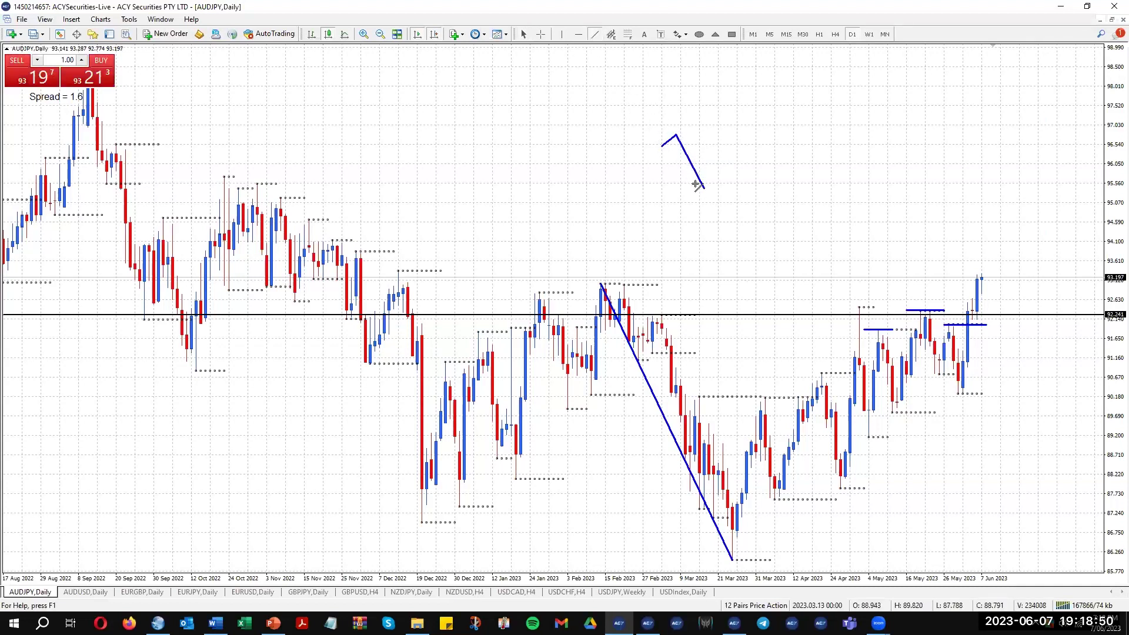
drag(704, 188, 724, 151)
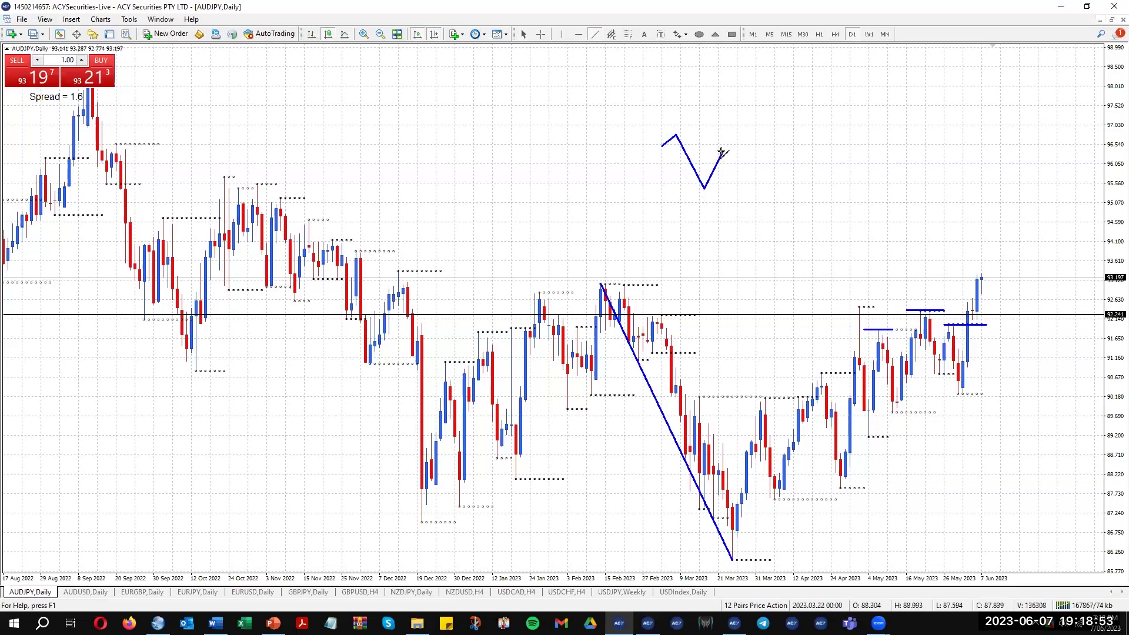
Step: Add a falling leg to about 94.6, a short rebound, and a 94.600–96.393 Fibonacci expansion
click(595, 34)
mouse_move(723, 152)
mouse_down()
mouse_move(741, 210)
mouse_move(761, 221)
mouse_up()
click(595, 34)
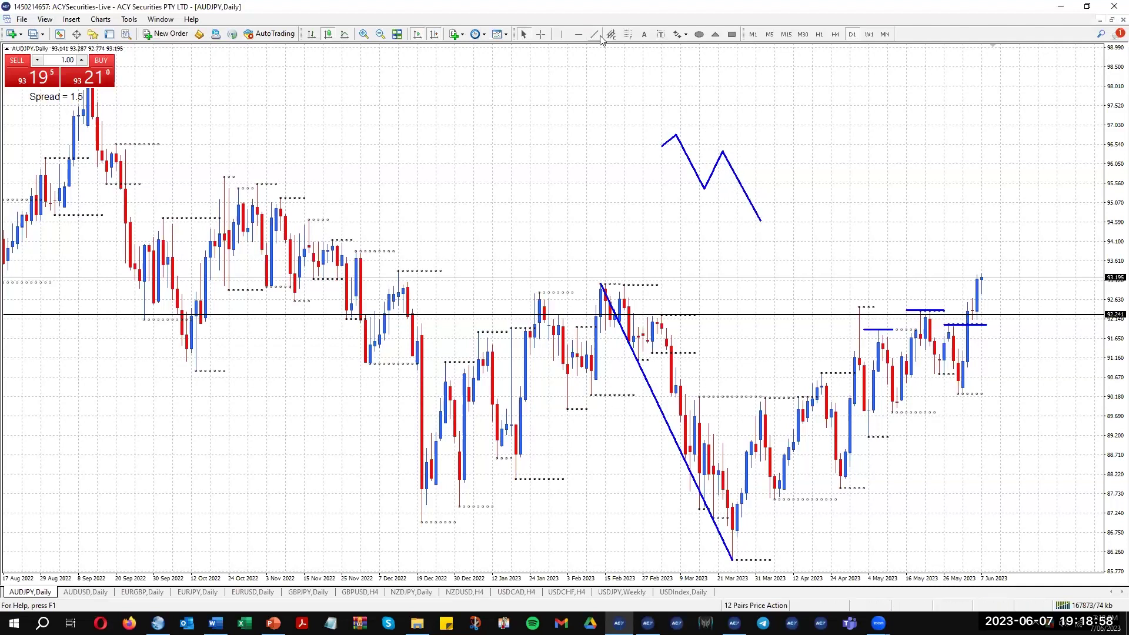
drag(761, 221, 775, 205)
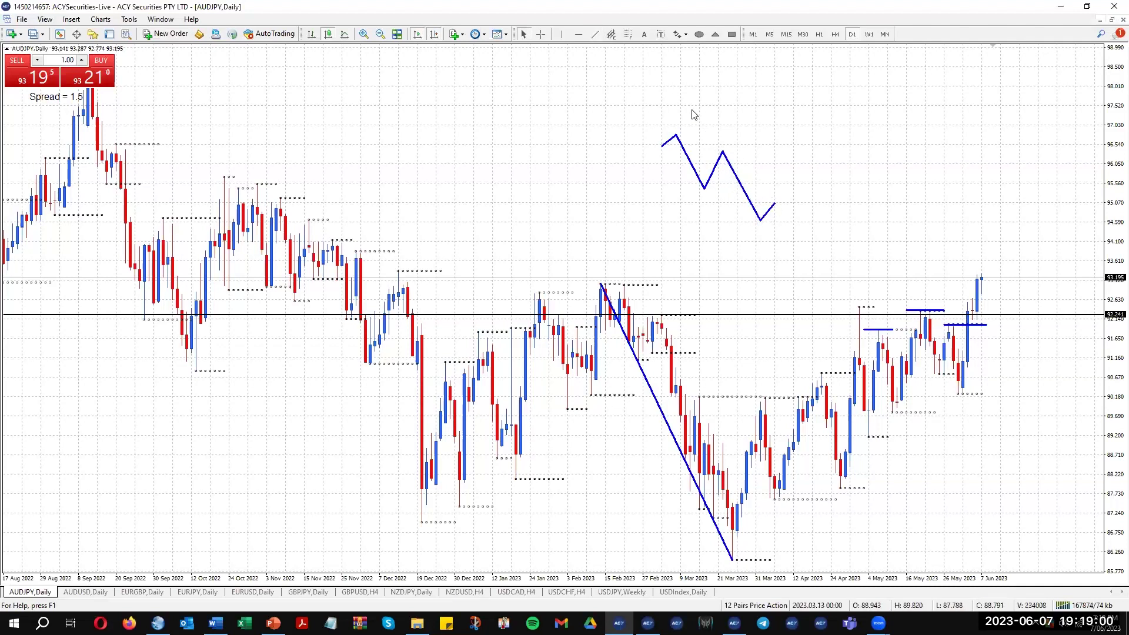
click(628, 34)
drag(723, 154, 761, 222)
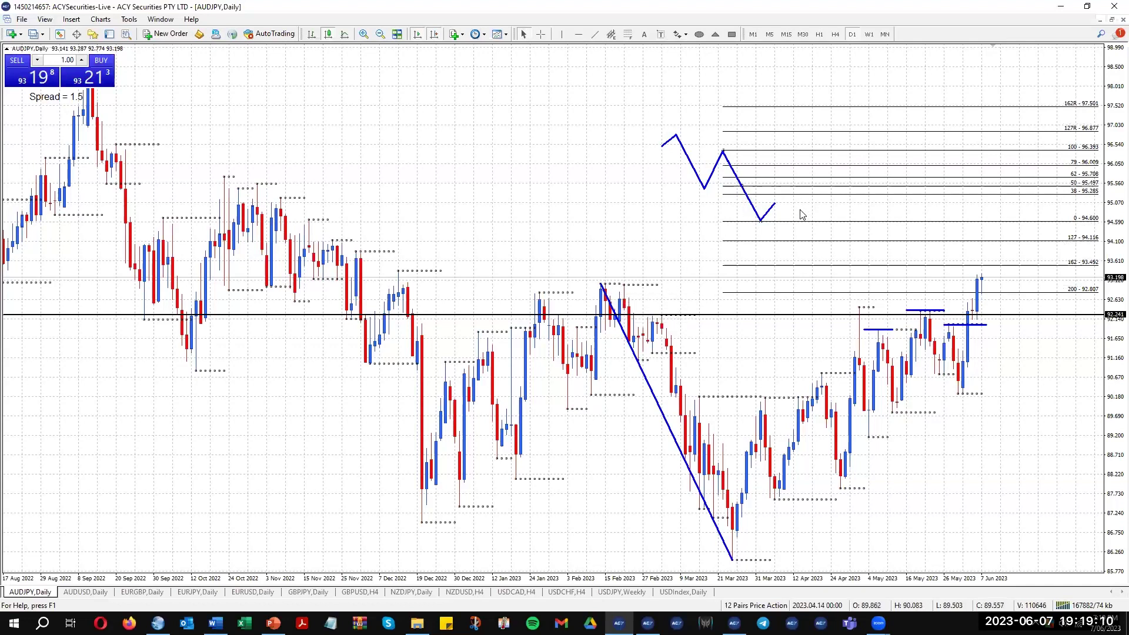
Step: Delete the Fibonacci expansion, zigzag segments and short blue line, then draw an 89.159–92.432 Fibonacci
key(Delete)
key(BackSpace)
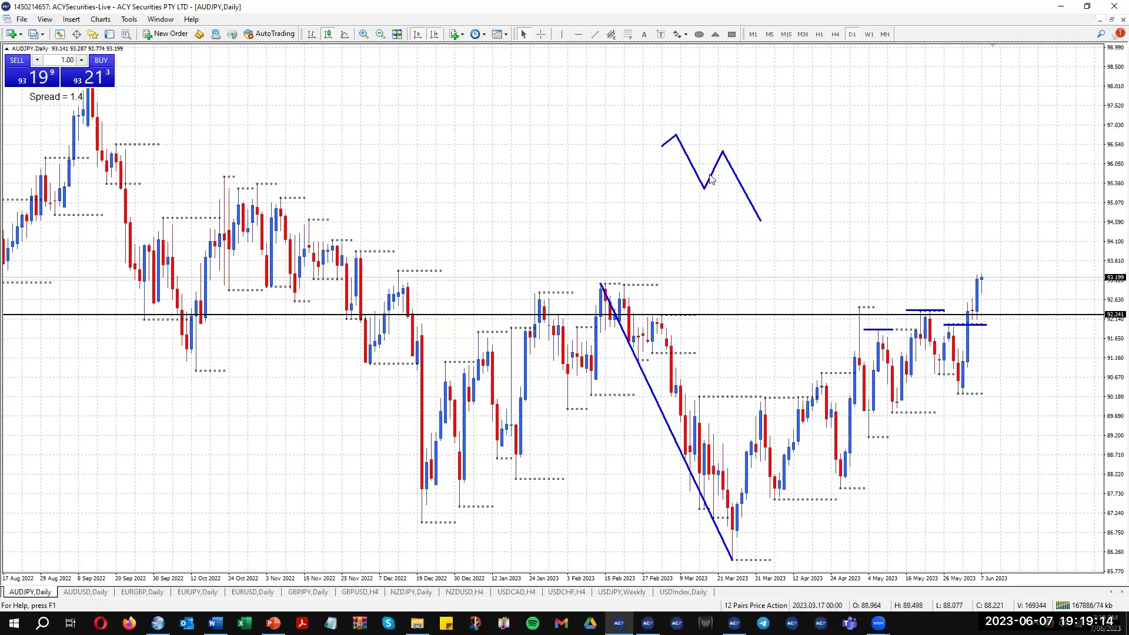
key(BackSpace)
key(BackSpace)
key(BackSpace)
key(BackSpace)
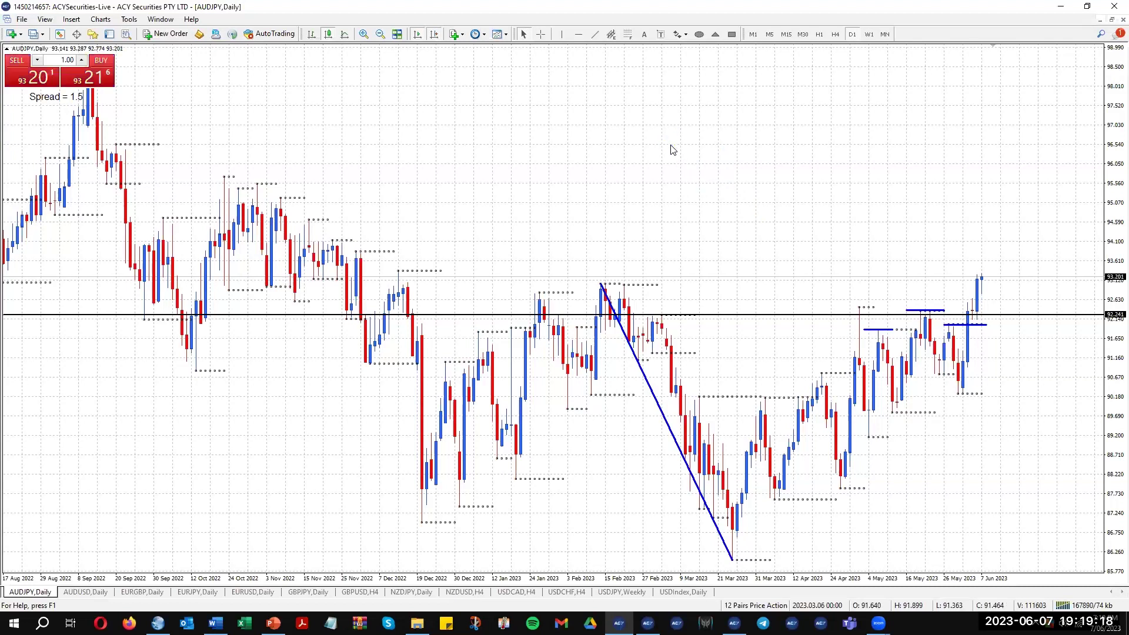
key(BackSpace)
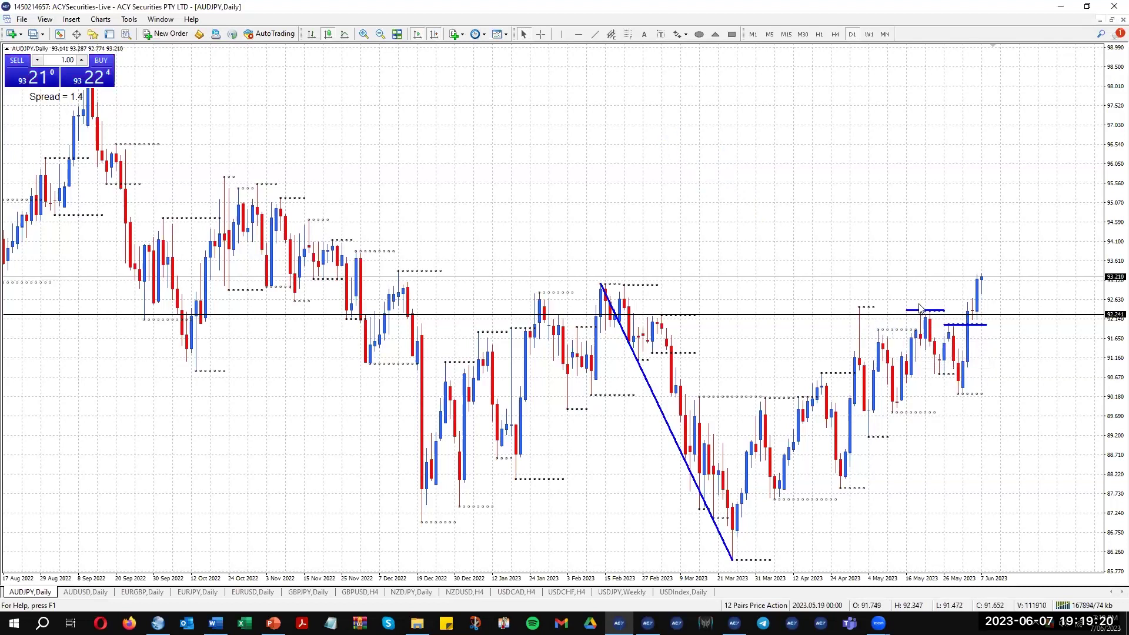
key(BackSpace)
key(BackSpace)
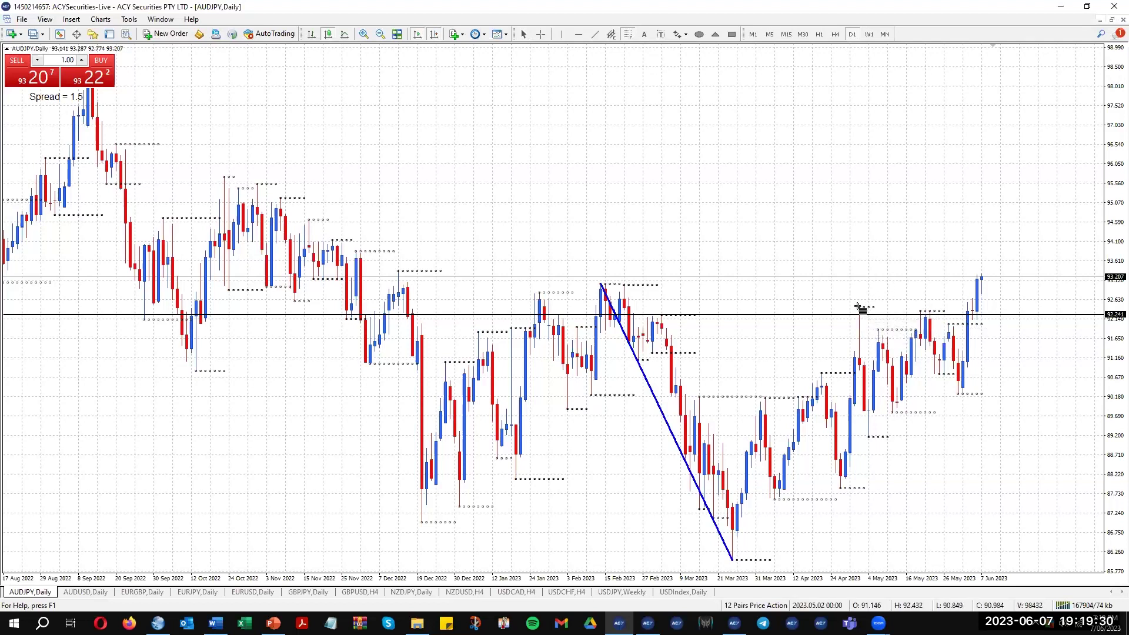
drag(860, 308, 870, 436)
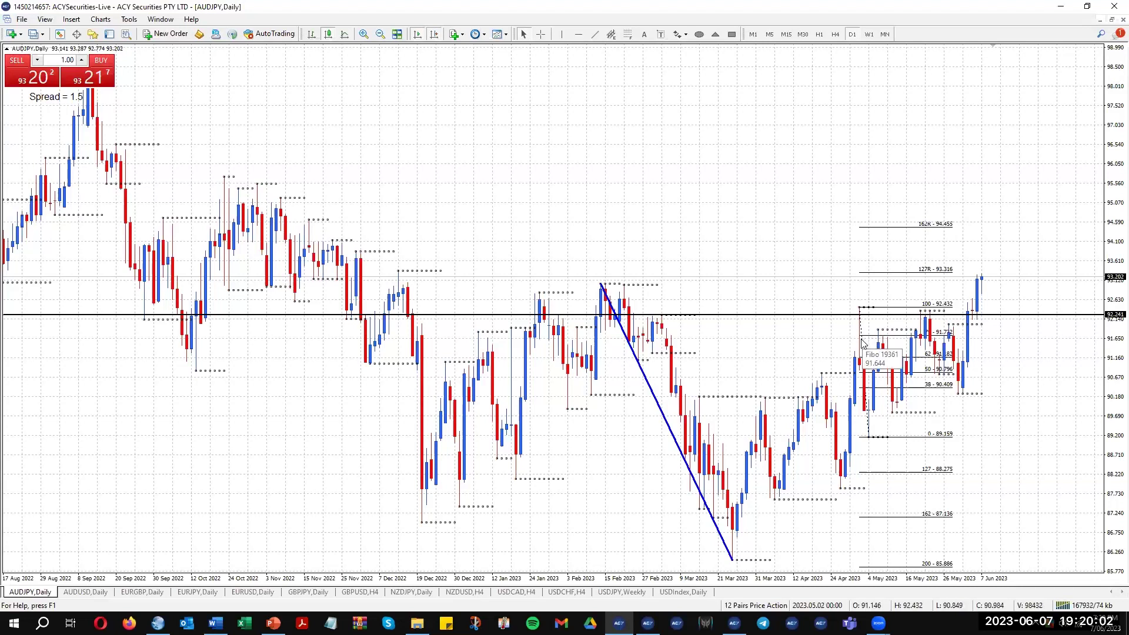
Step: Delete the 89.159–92.432 Fibonacci and the falling blue February–March trendline, keeping the 92.241 line
scroll(863, 341, down, 1)
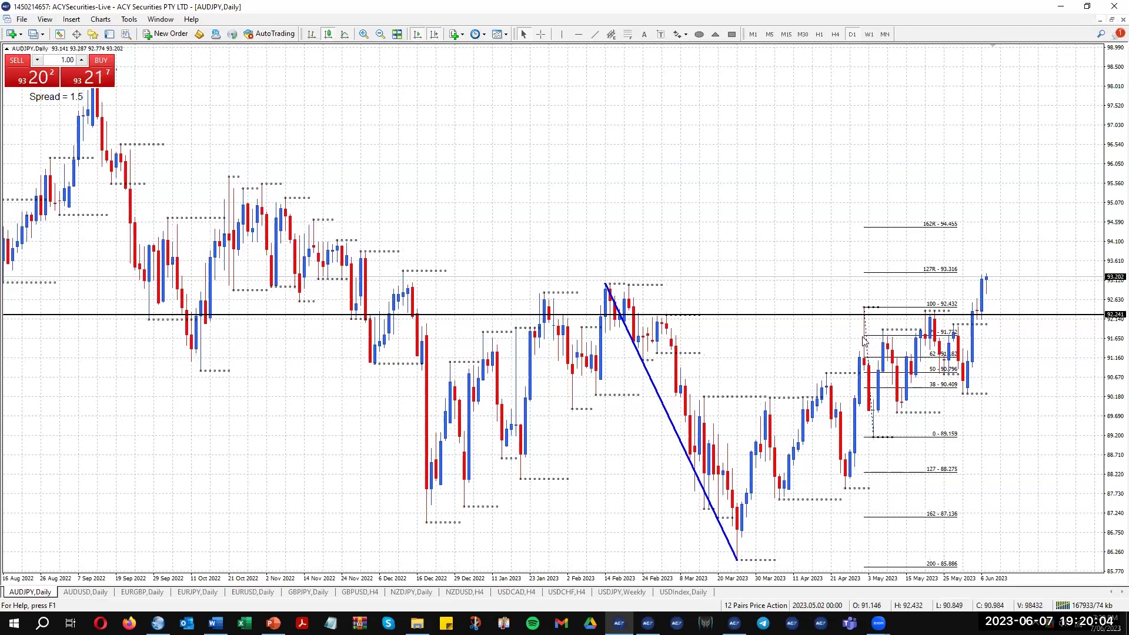
scroll(863, 341, up, 1)
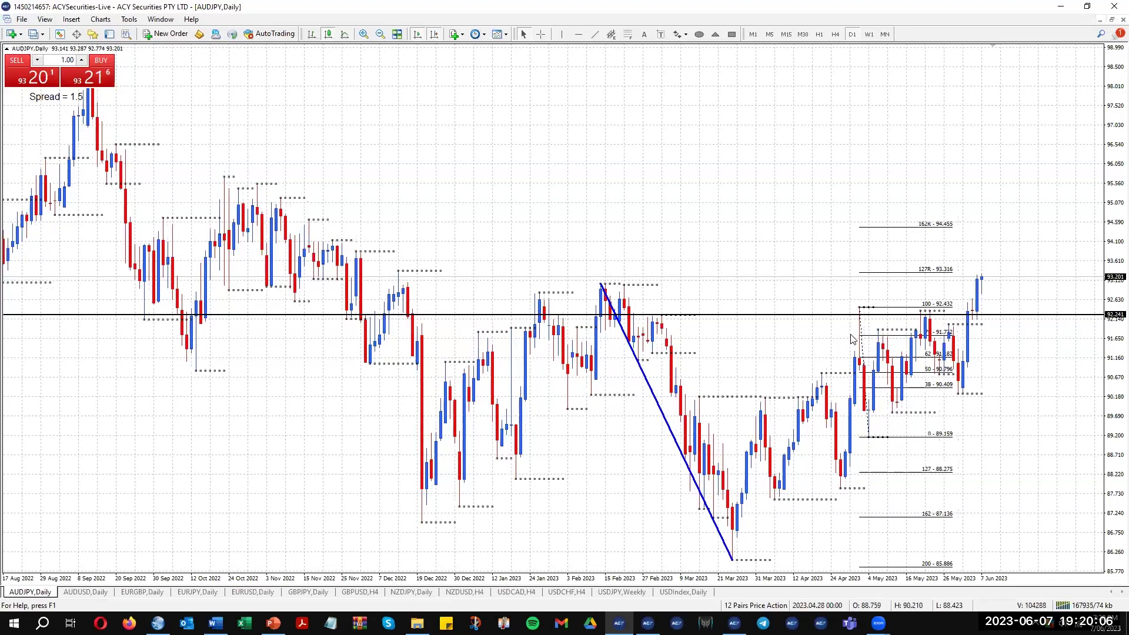
key(Delete)
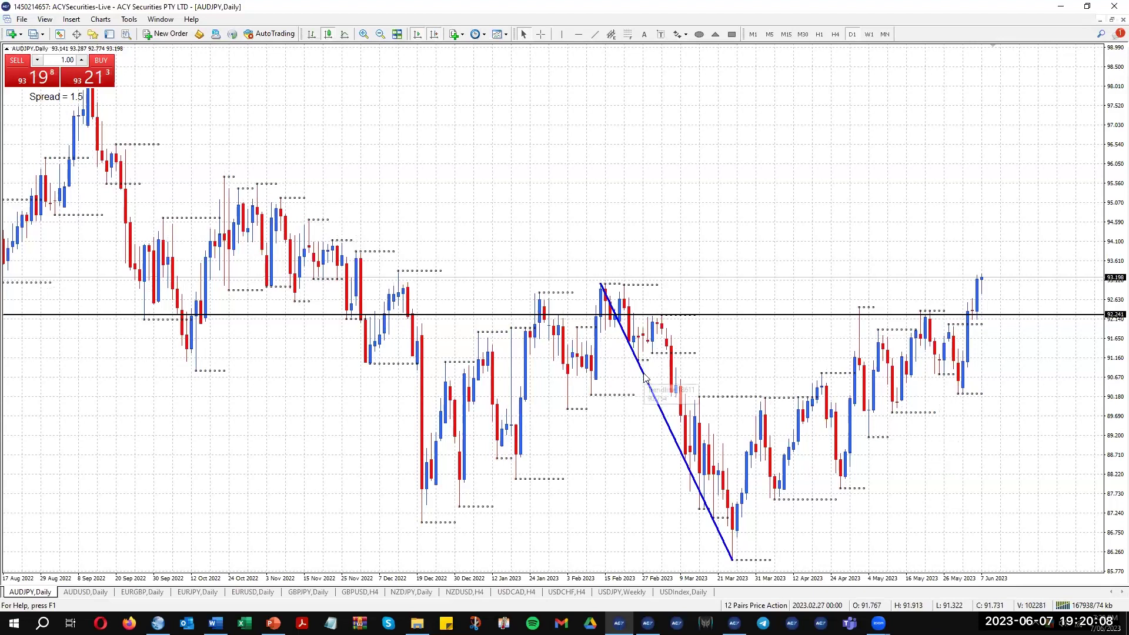
key(BackSpace)
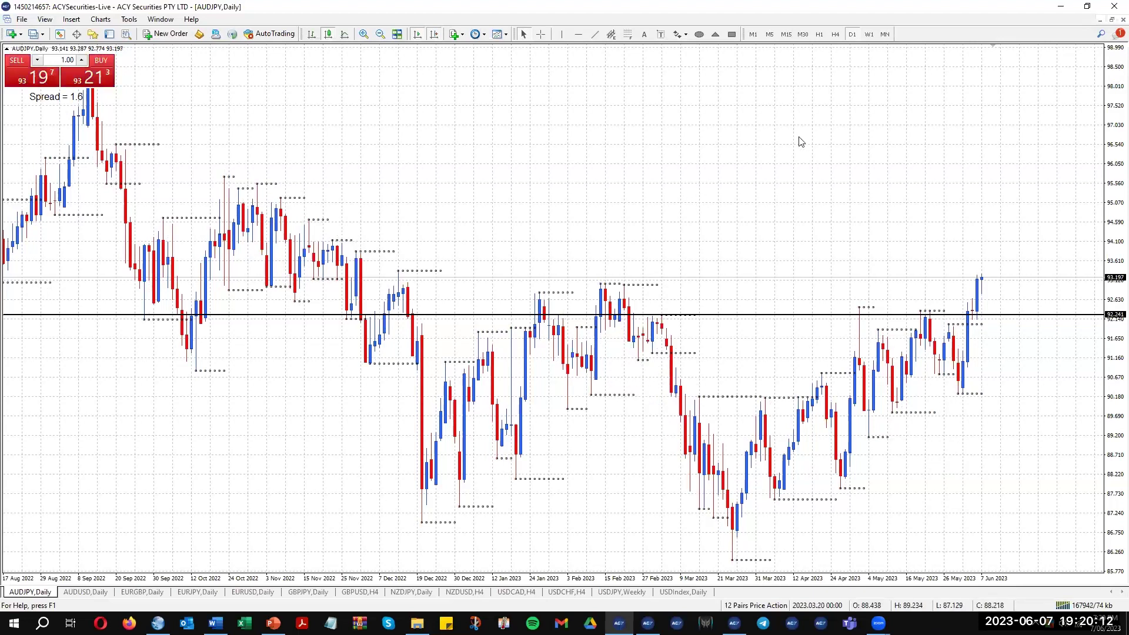
Step: Put AUDJPY on the monthly chart and draw a Fibonacci retracement down from the 2022 high
click(884, 36)
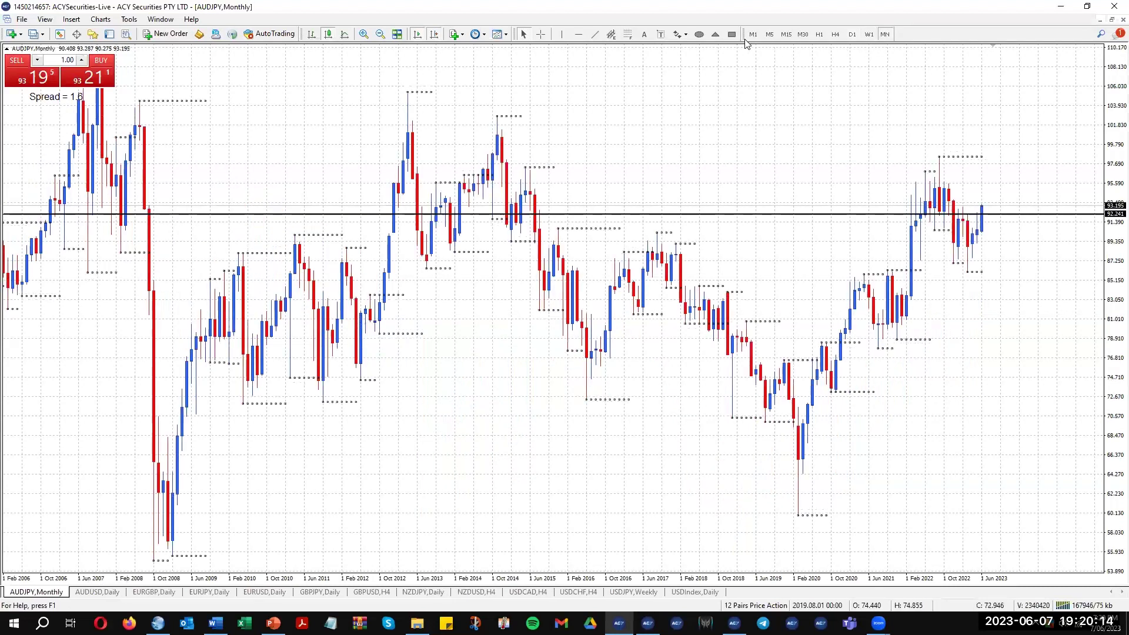
click(629, 35)
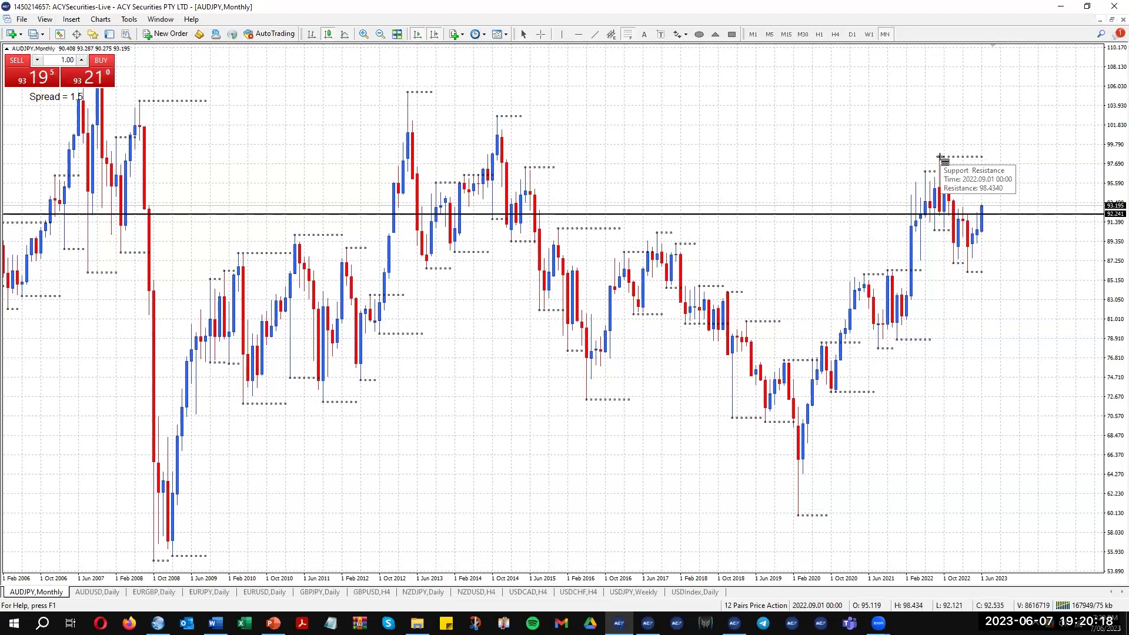
drag(940, 157, 968, 272)
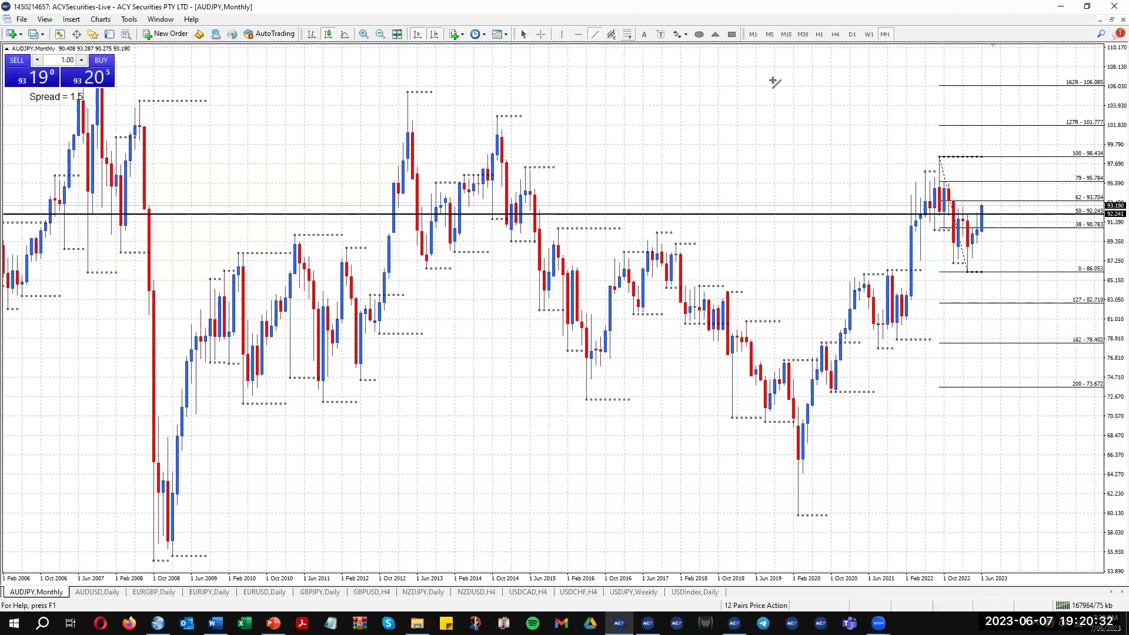
Step: Draw zigzag trendlines: down from the 98.434 high, up from the 86.053 low, then a projected falling leg
drag(939, 157, 967, 272)
click(612, 33)
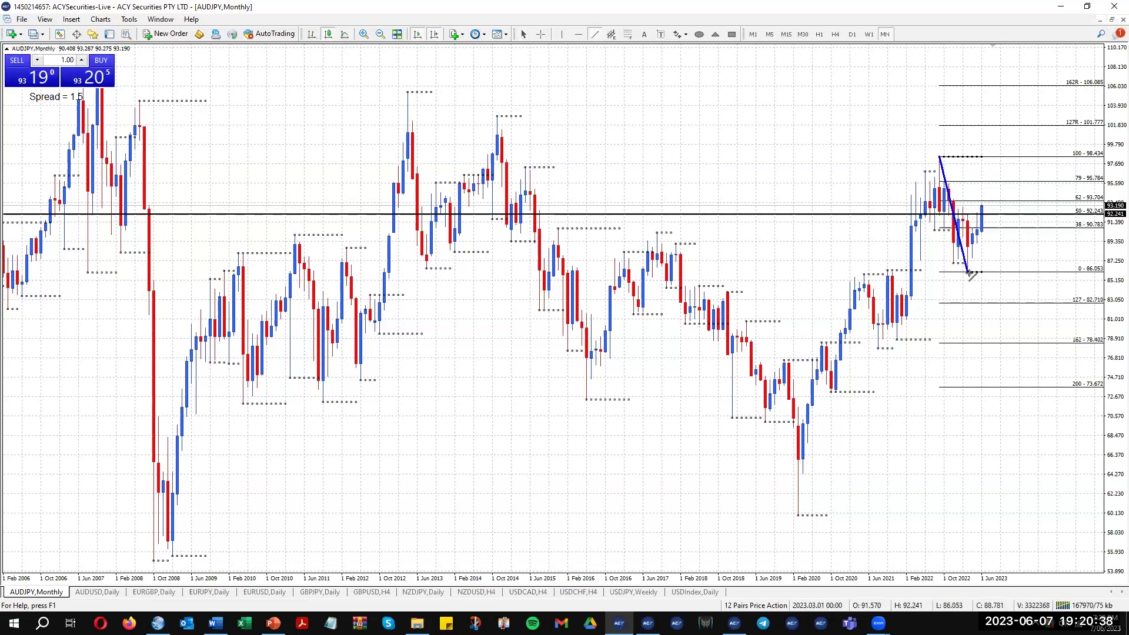
drag(976, 266, 998, 204)
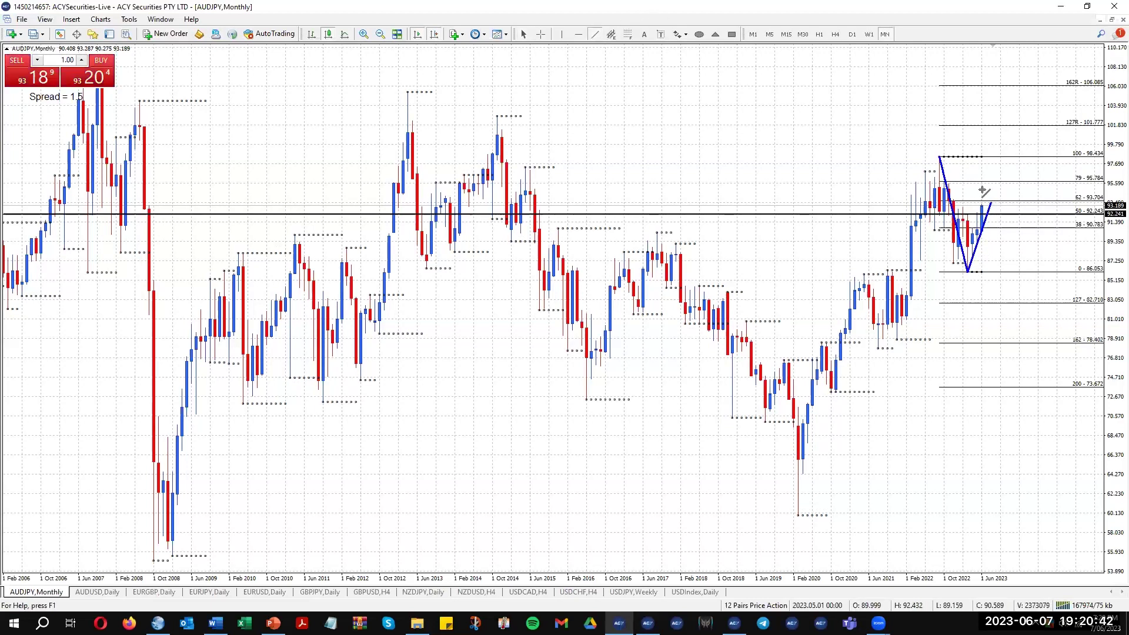
mouse_move(990, 204)
mouse_down()
mouse_move(1026, 253)
mouse_move(1036, 307)
mouse_up()
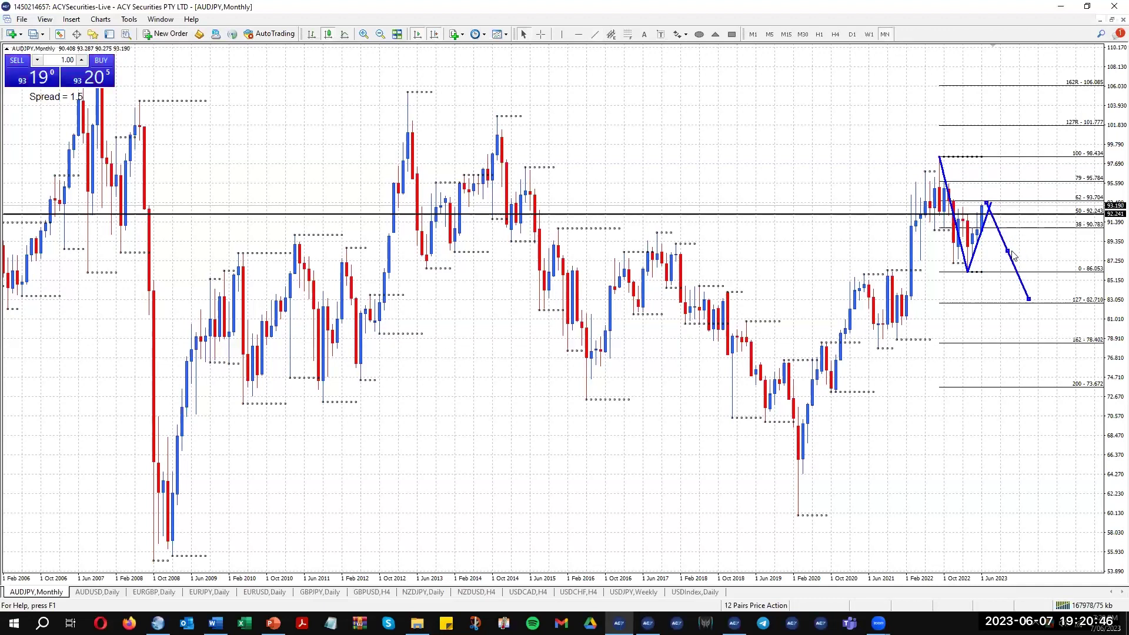
Step: Delete the trendlines and Fibonacci drawings, then bring up the AUDUSD daily chart
double_click(1015, 256)
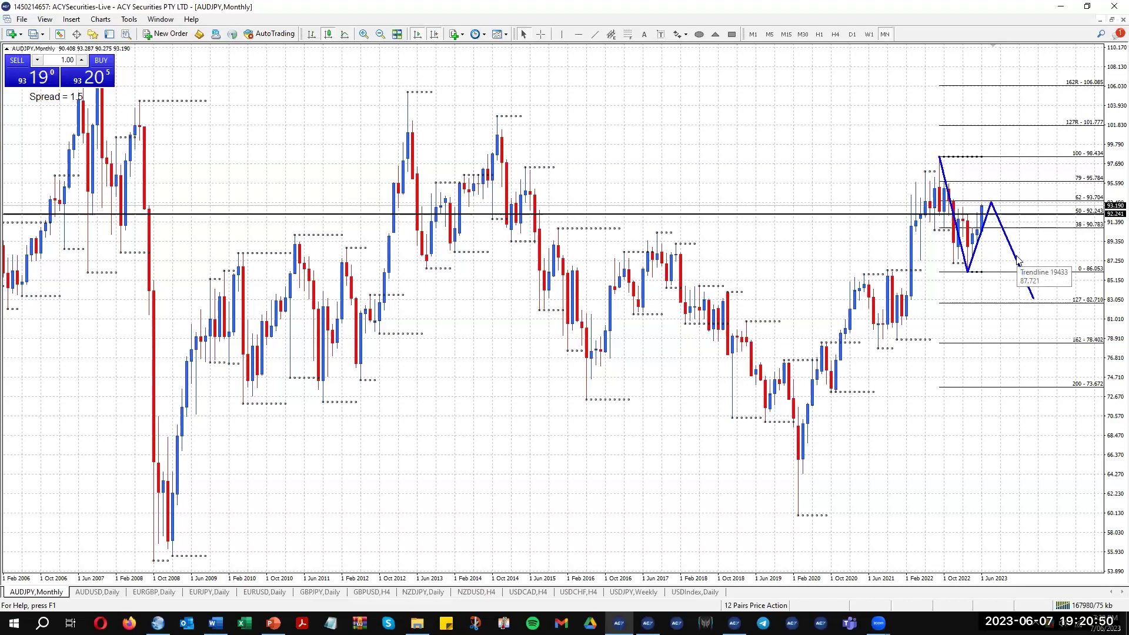
key(Delete)
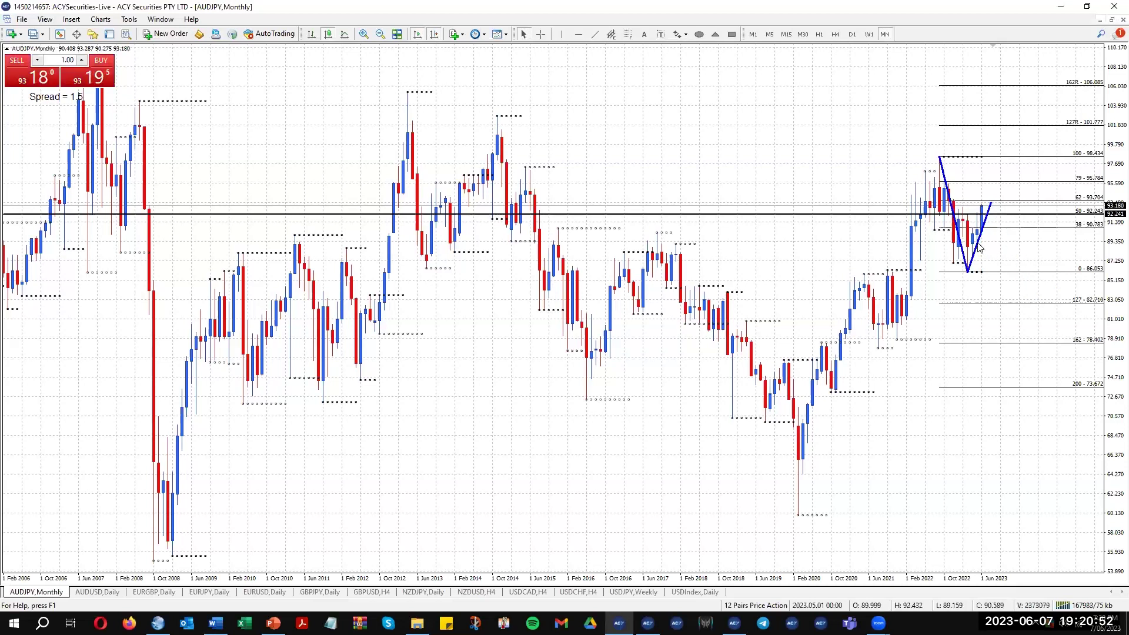
key(Delete)
double_click(967, 268)
key(Delete)
key(Delete)
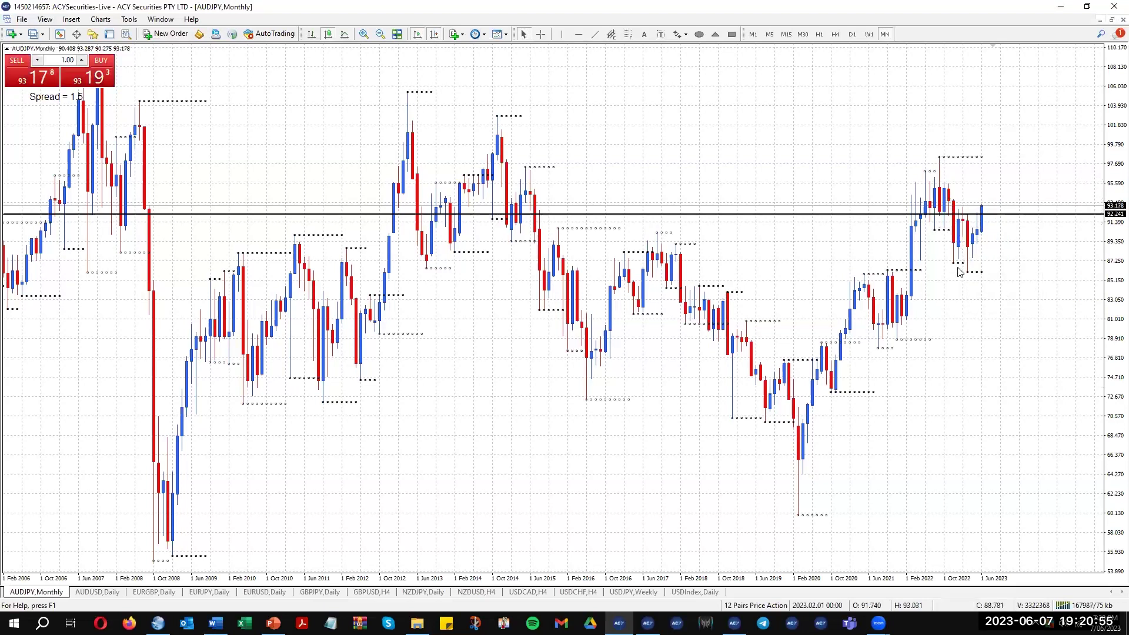
click(89, 592)
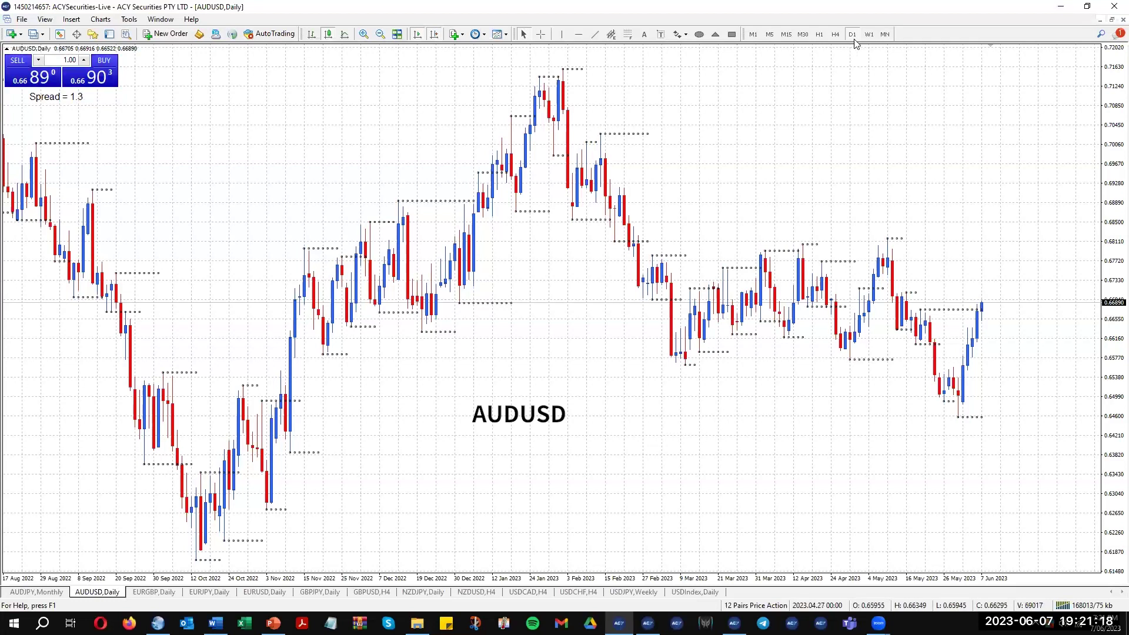
Step: Show AUDUSD monthly and draw Fibonacci levels from the 2022 high to the 0.6170 low
click(885, 34)
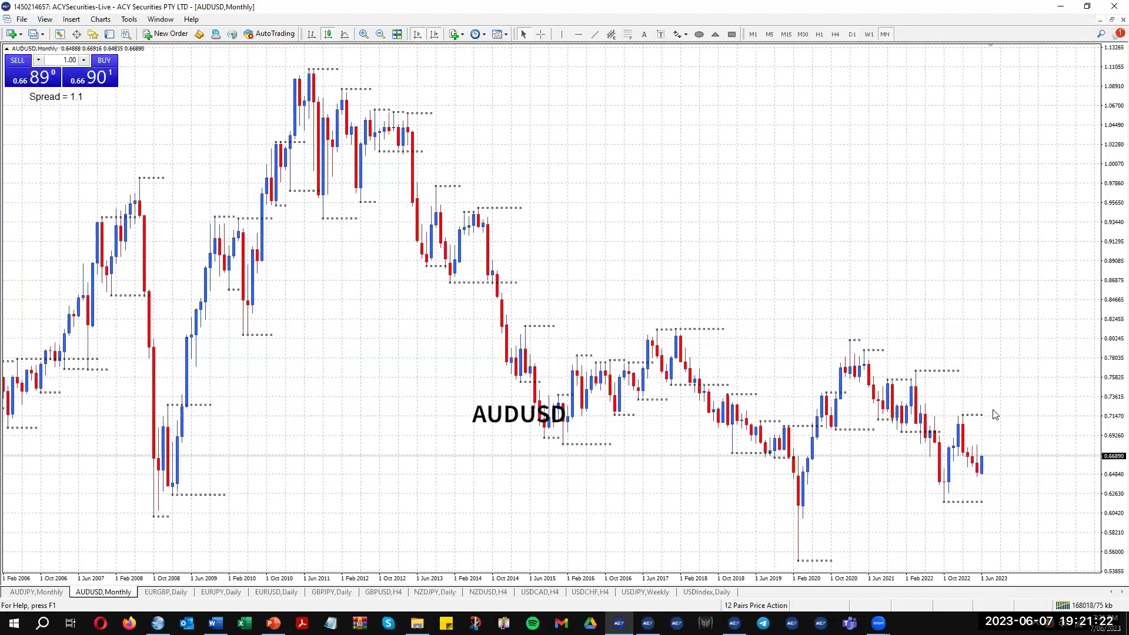
mouse_move(965, 419)
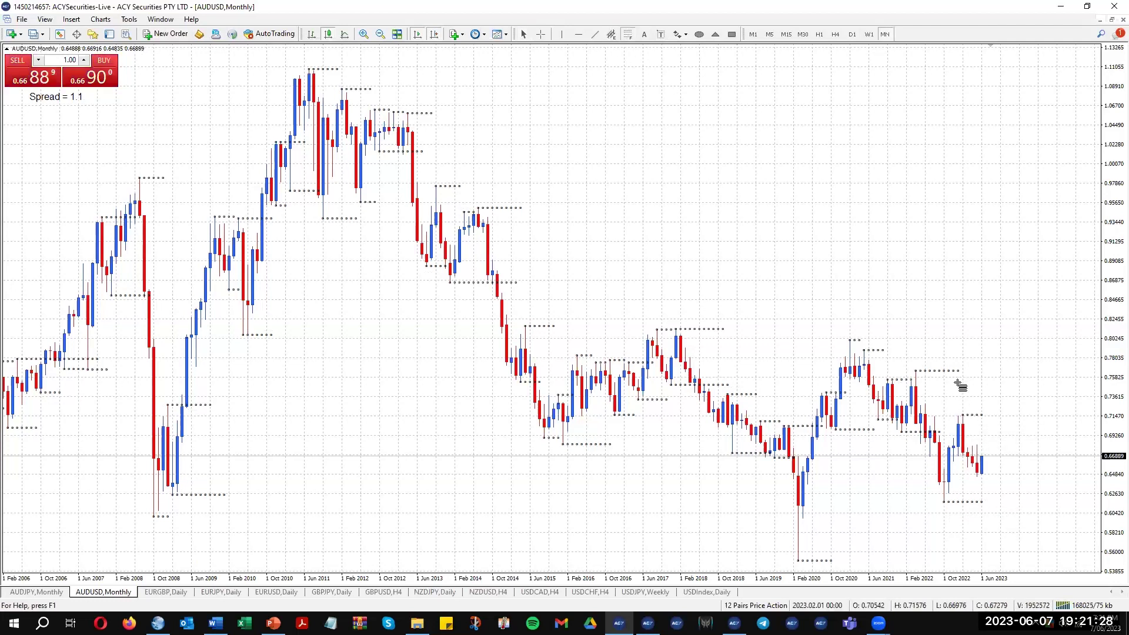
drag(917, 371, 944, 501)
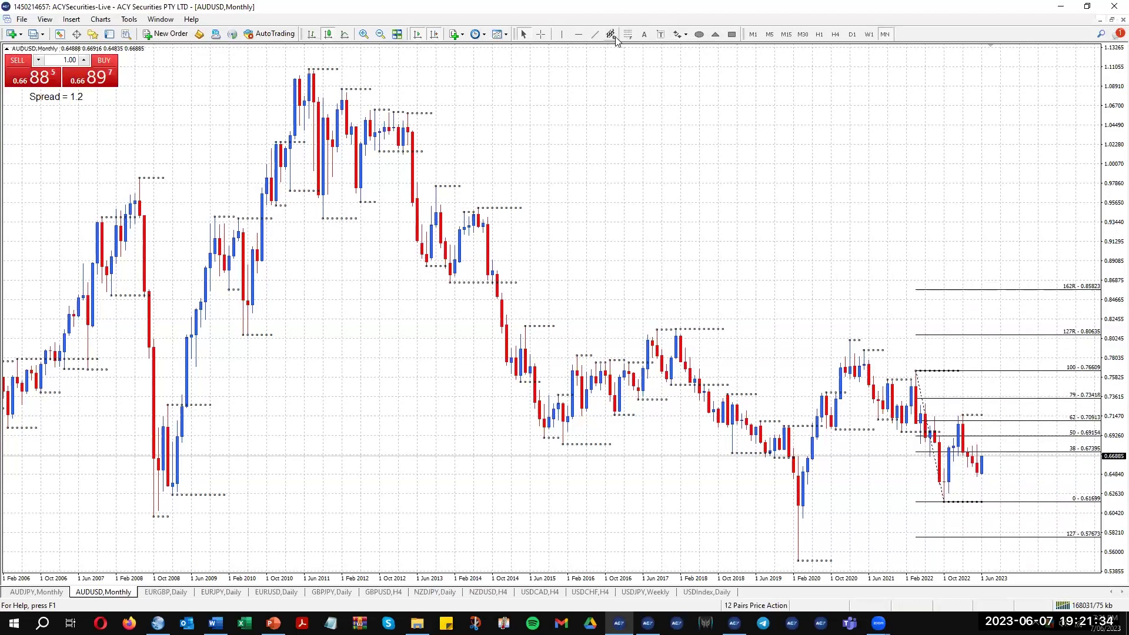
Step: Draw falling, rising and falling trendline legs around the Oct 2022 high, then remove the last two
click(595, 35)
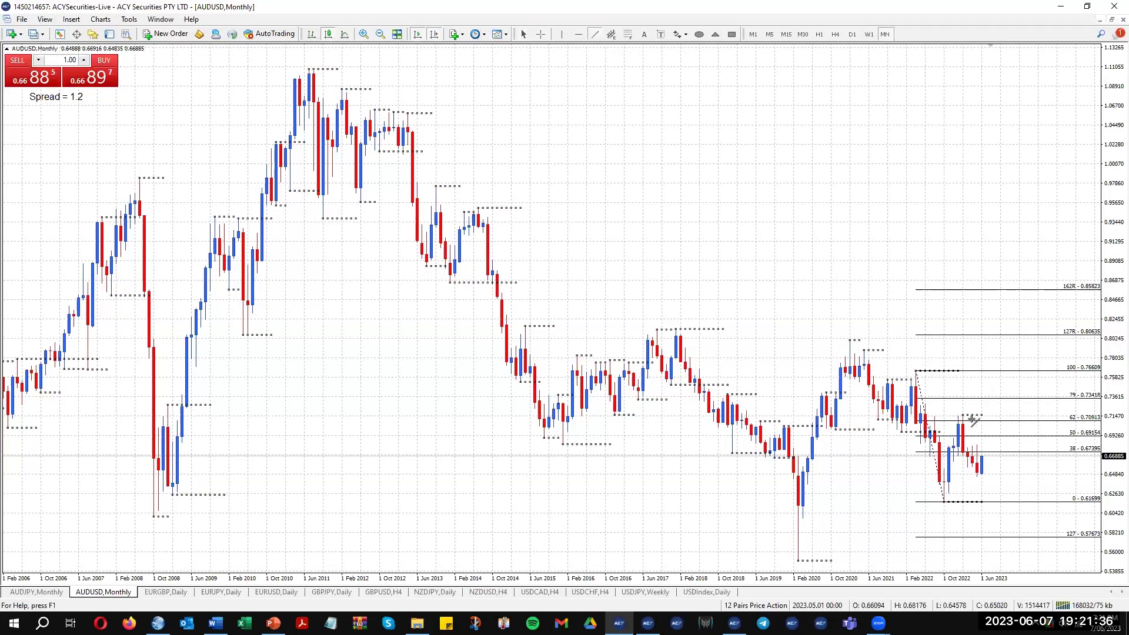
mouse_move(916, 371)
mouse_down()
mouse_move(953, 504)
mouse_move(943, 502)
mouse_up()
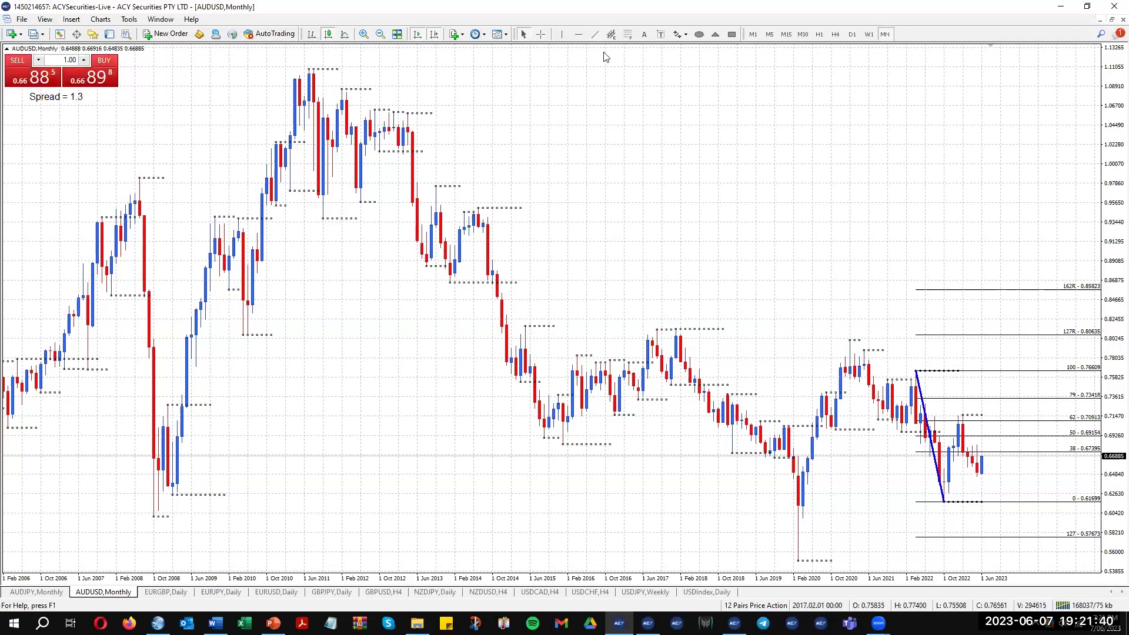
drag(943, 501, 962, 416)
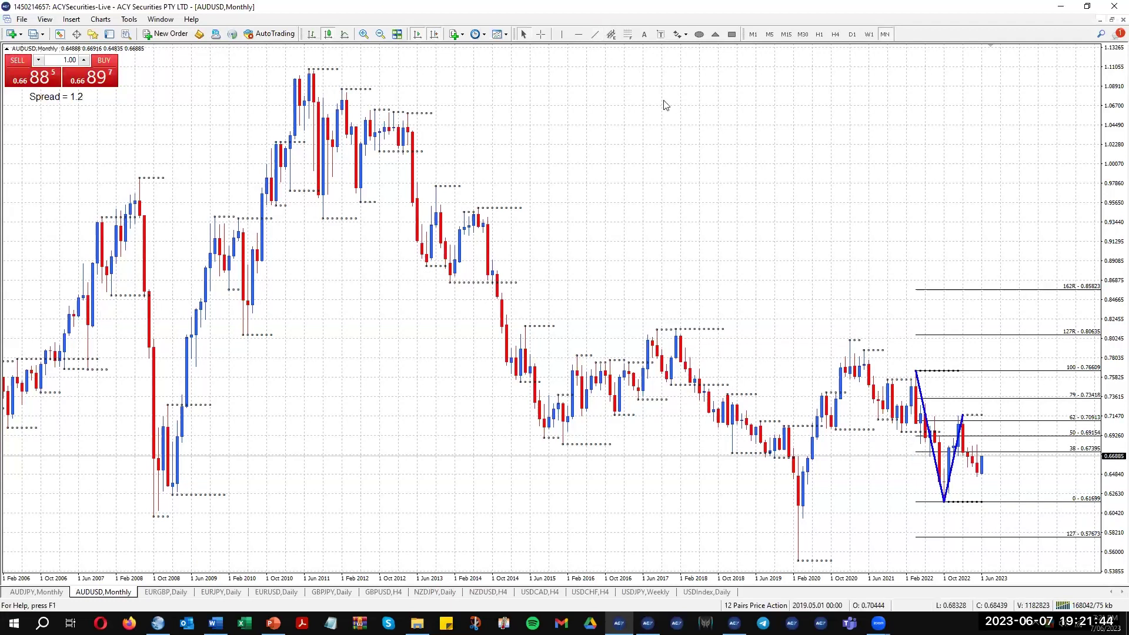
click(595, 34)
mouse_move(964, 415)
mouse_down()
mouse_move(1030, 536)
mouse_move(1001, 475)
mouse_up()
key(BackSpace)
key(BackSpace)
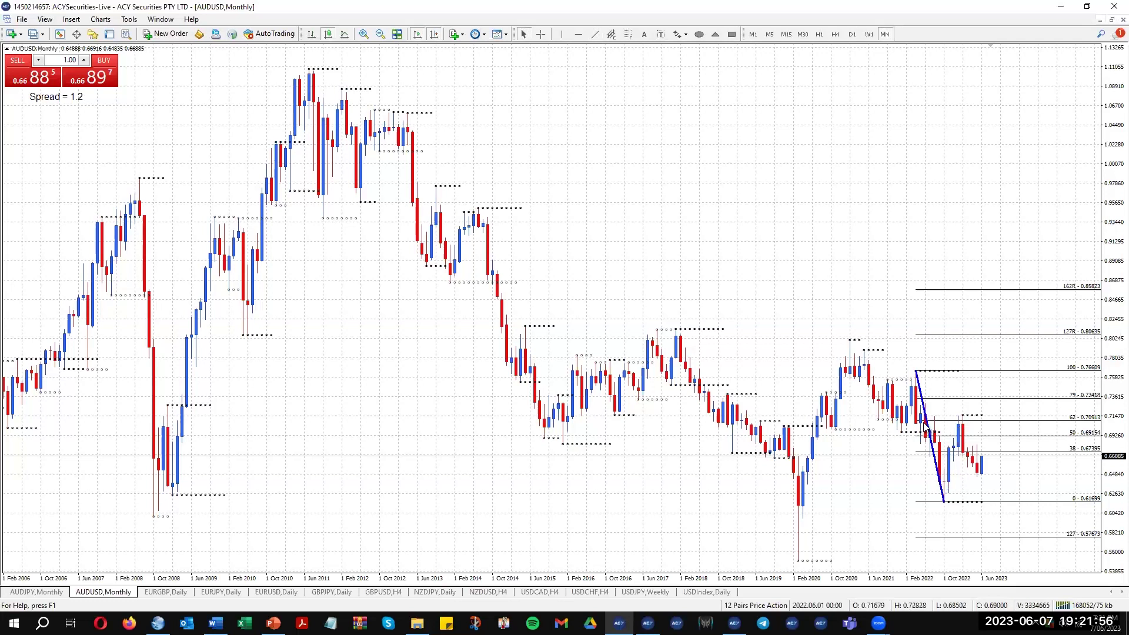
key(BackSpace)
key(BackSpace)
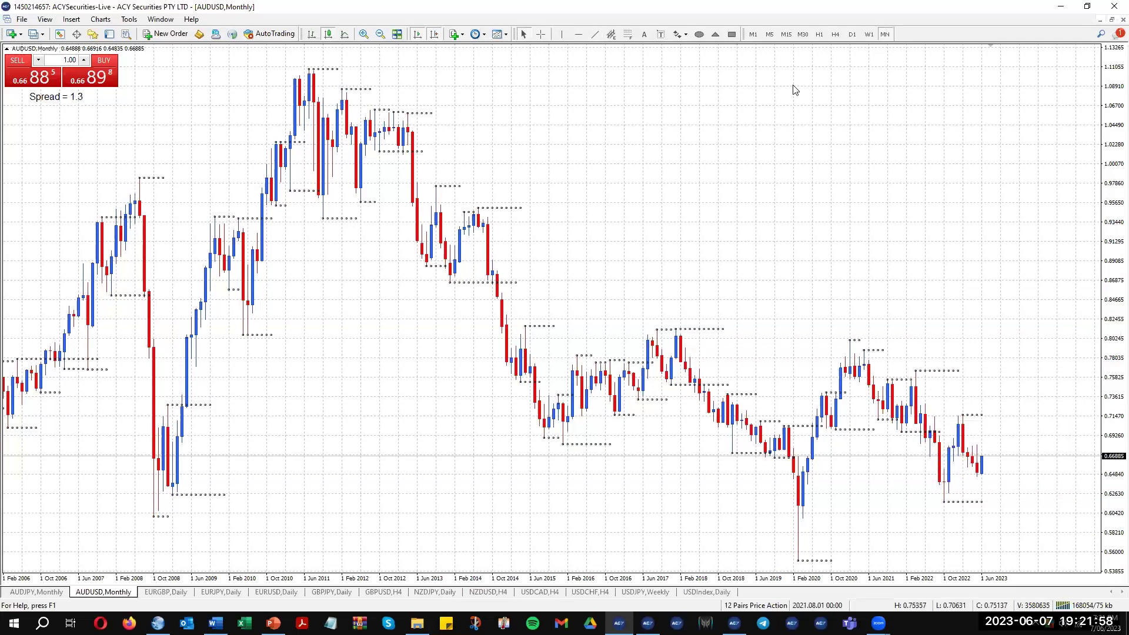
Step: Step AUDUSD from weekly to daily candles and place a vertical line at 1 May 2023
click(866, 34)
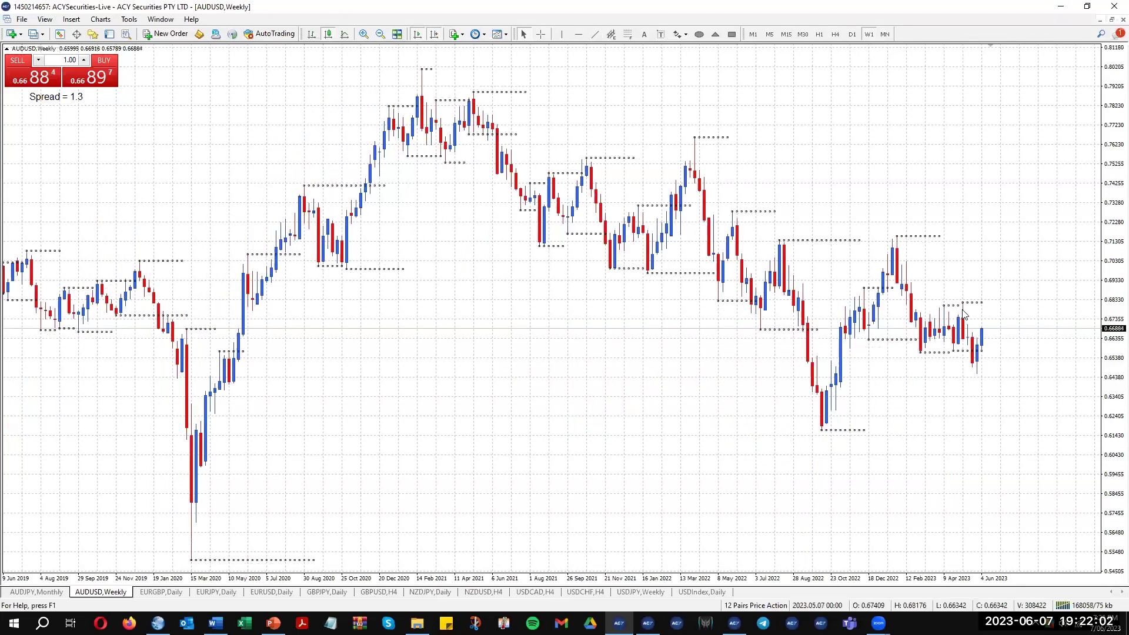
mouse_move(955, 356)
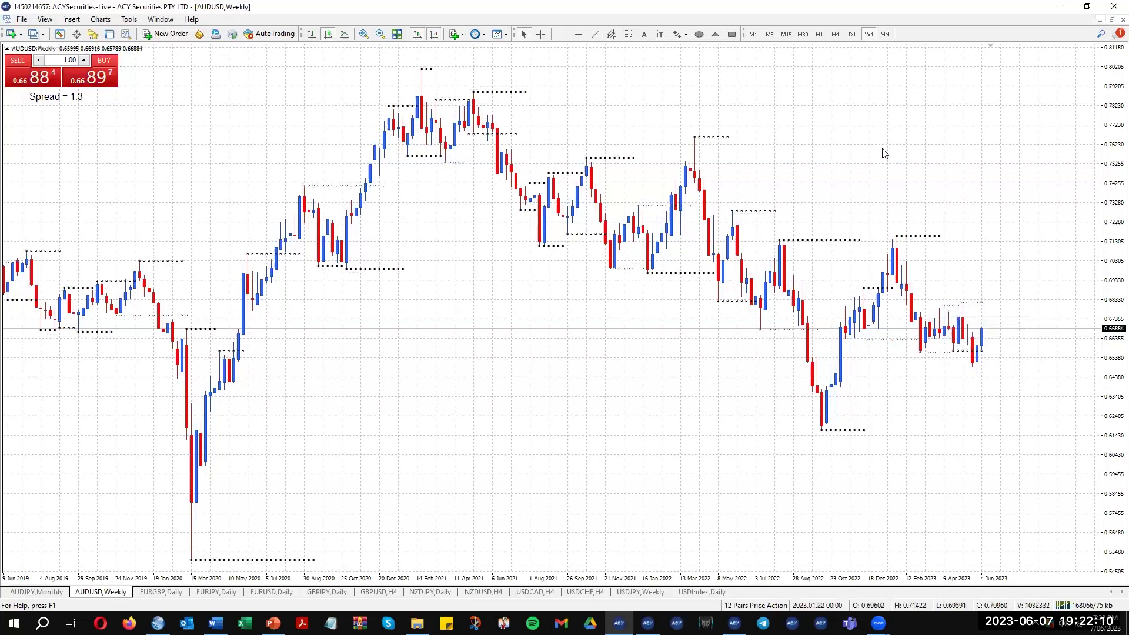
click(852, 35)
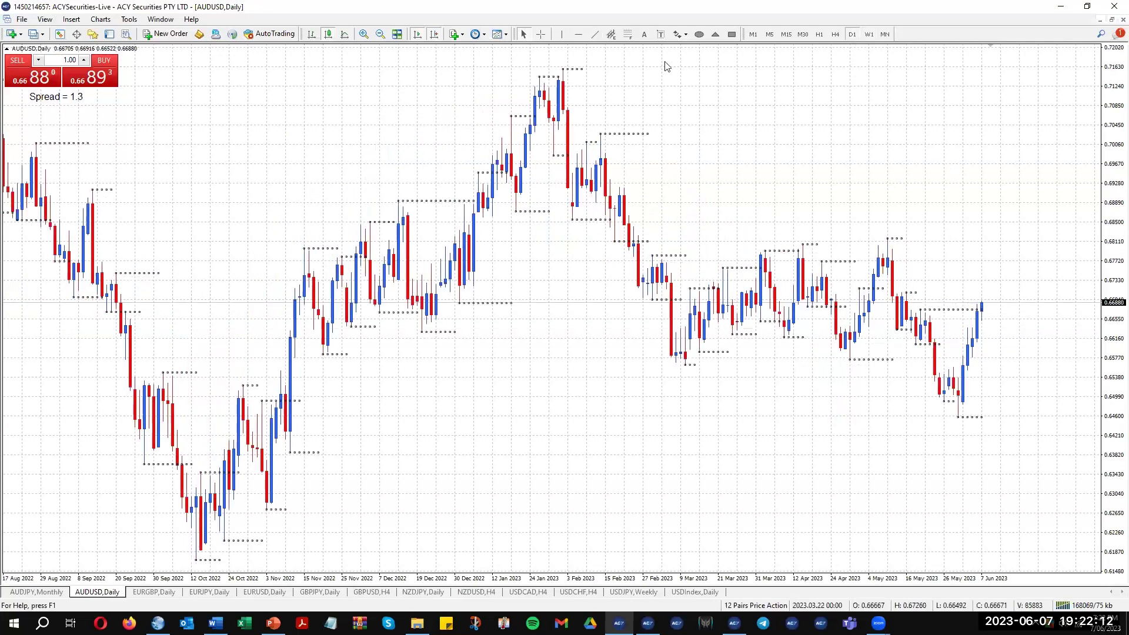
click(561, 34)
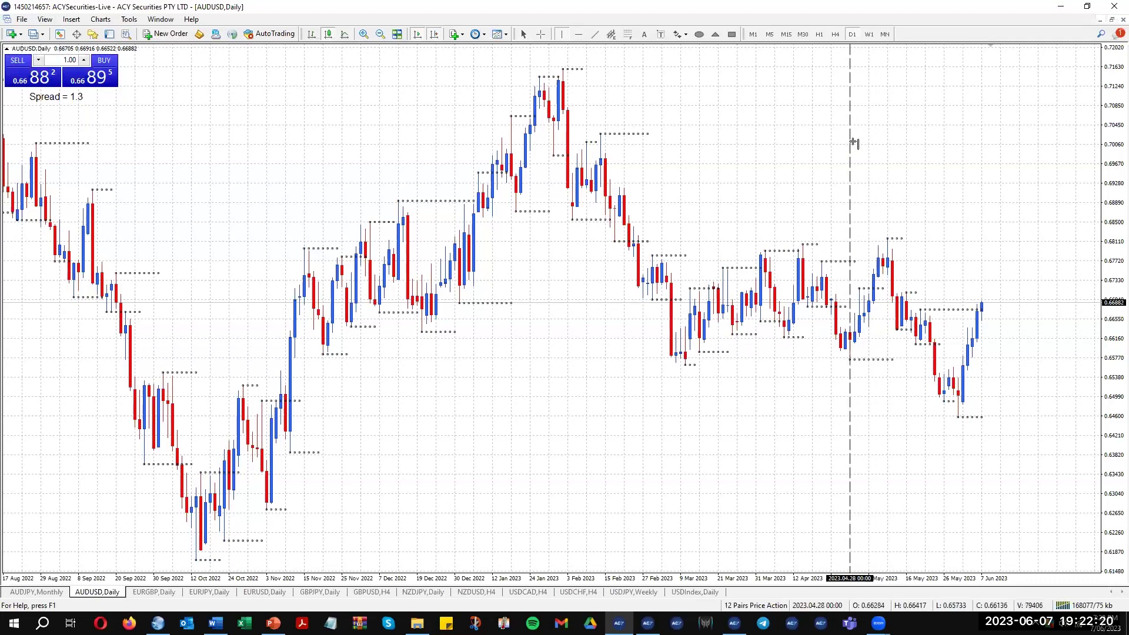
click(856, 145)
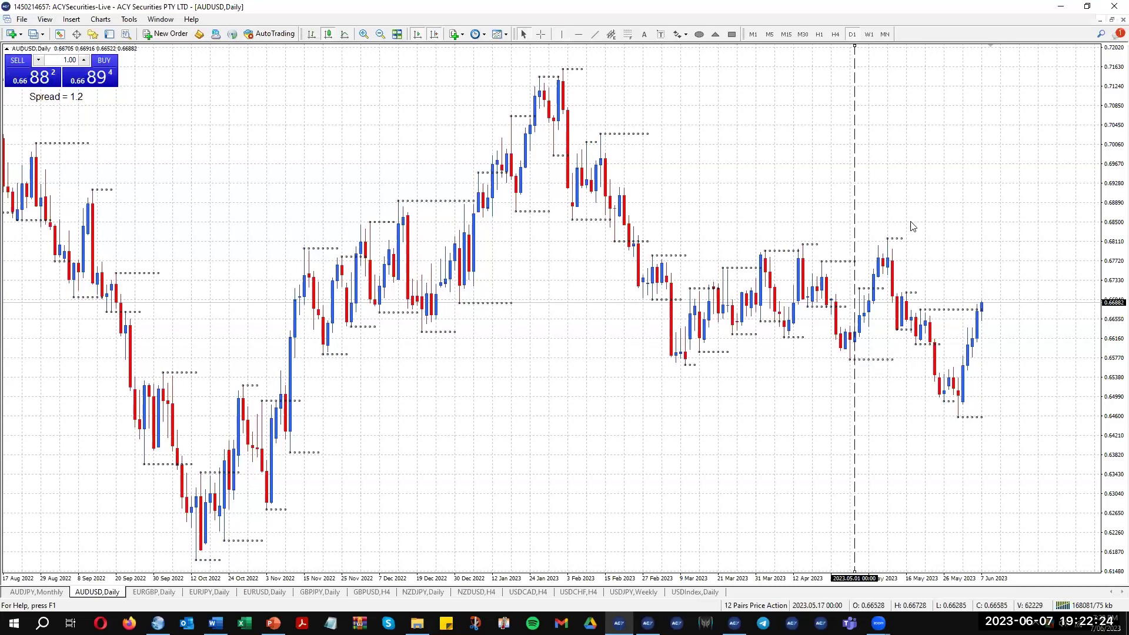
Step: Delete the 1 May vertical line and add a horizontal line at 0.6811 near the recent highs
key(Delete)
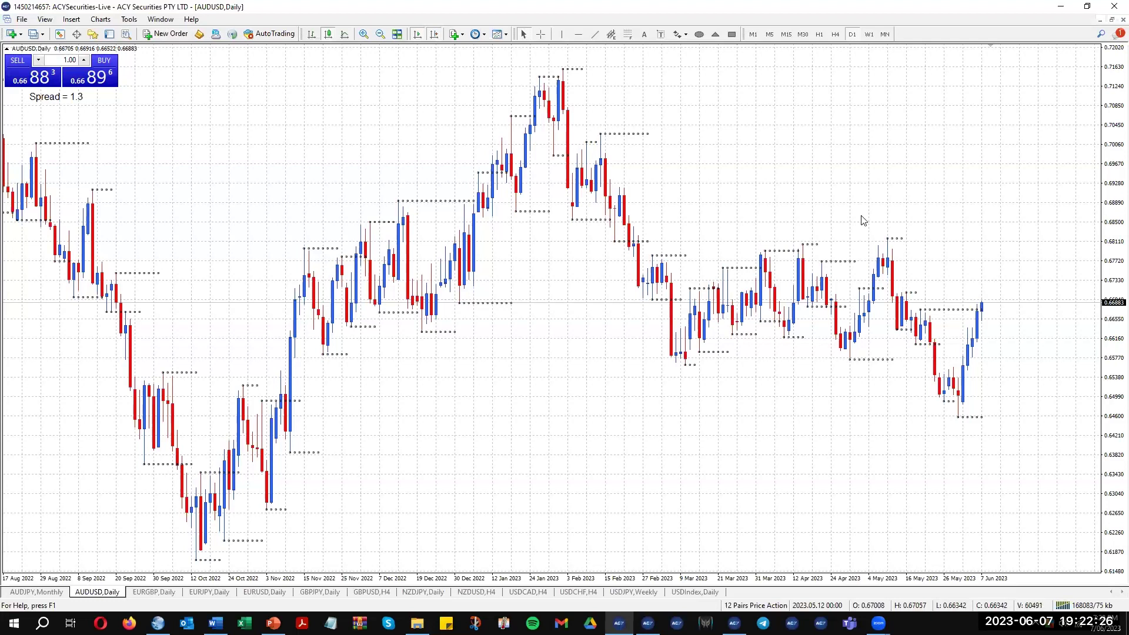
click(579, 34)
click(634, 243)
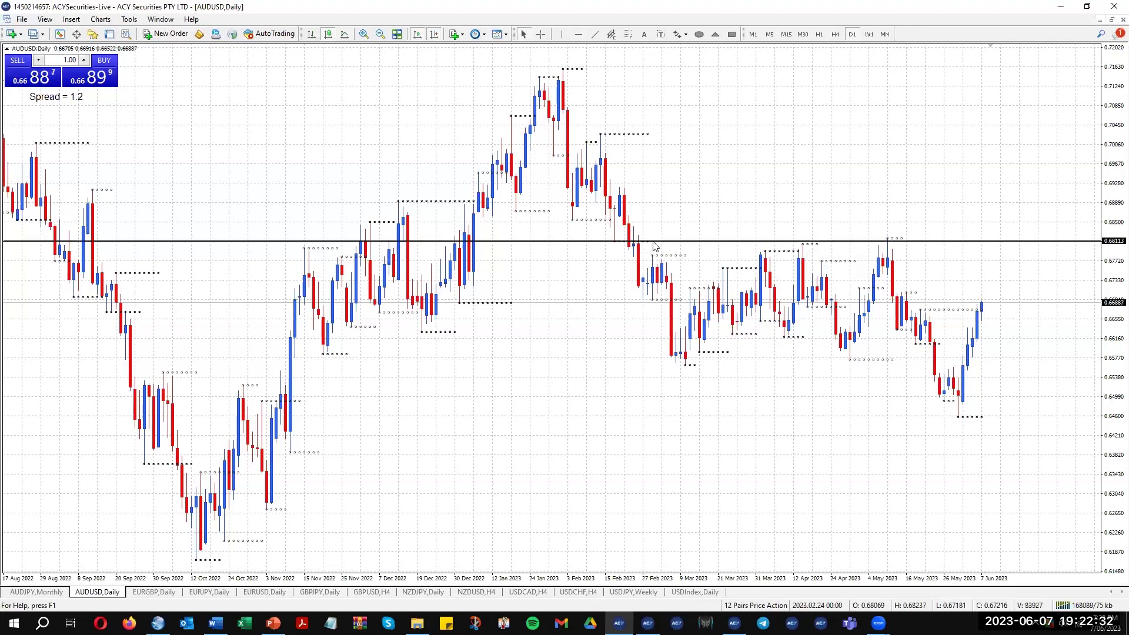
click(651, 286)
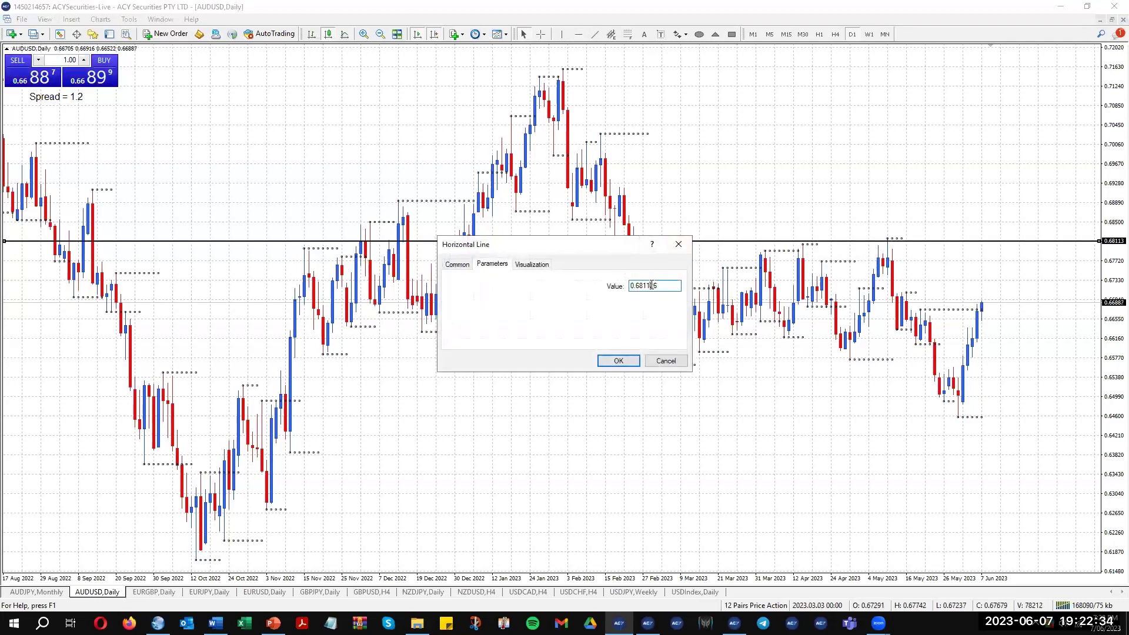
key(BackSpace)
click(618, 360)
mouse_move(807, 250)
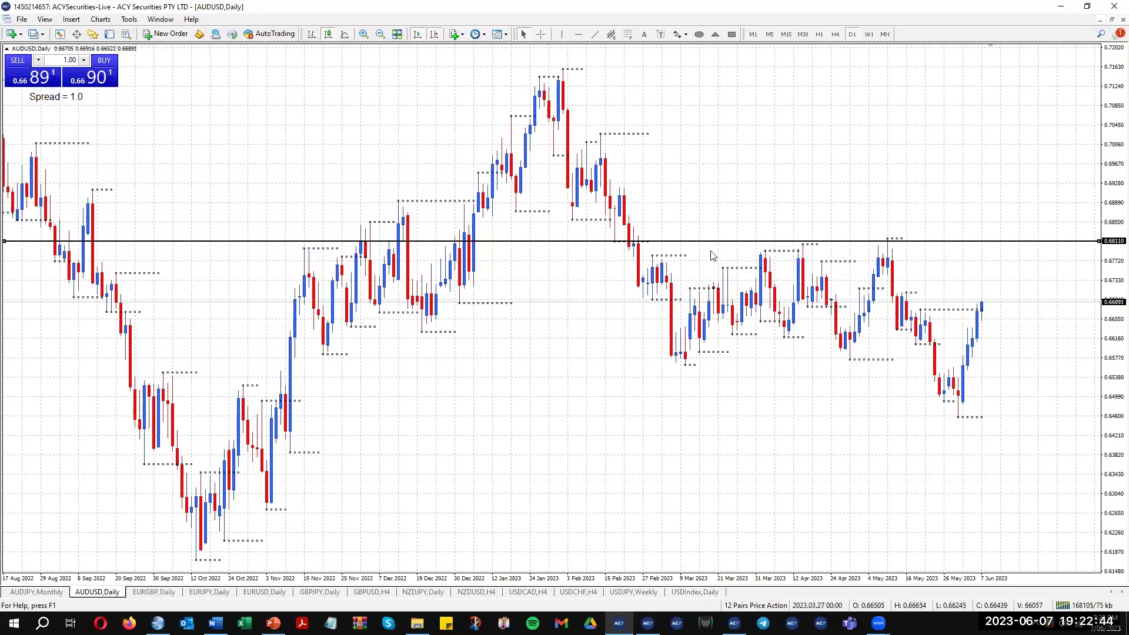
mouse_move(637, 247)
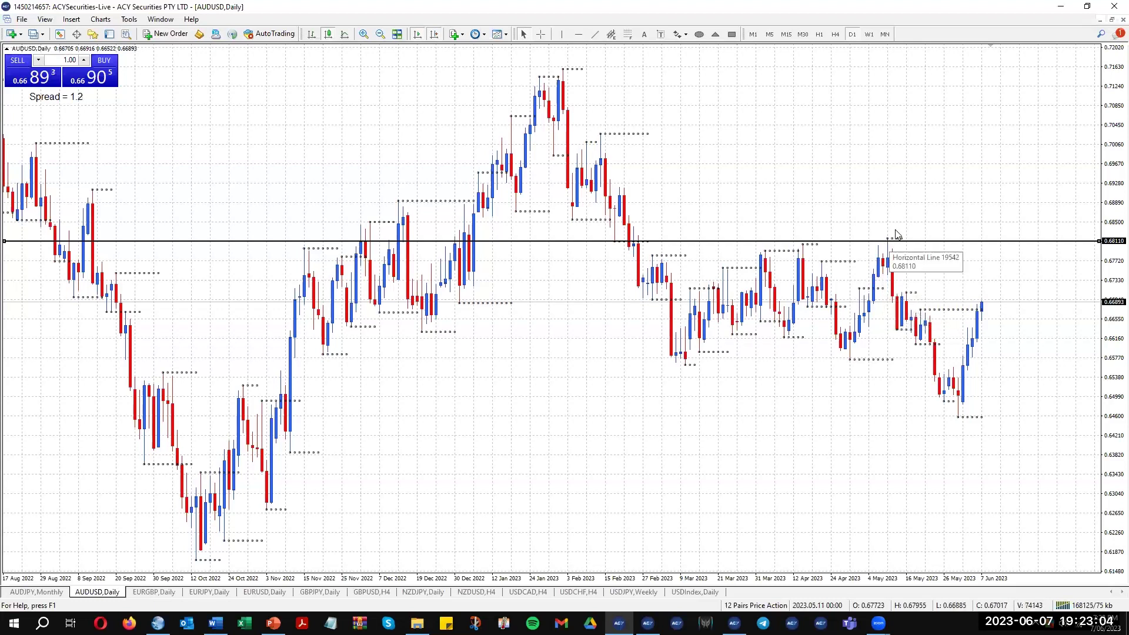
Step: Add a horizontal line at 0.6805, a copy at 0.6793, and a trendline down from the April high
click(579, 34)
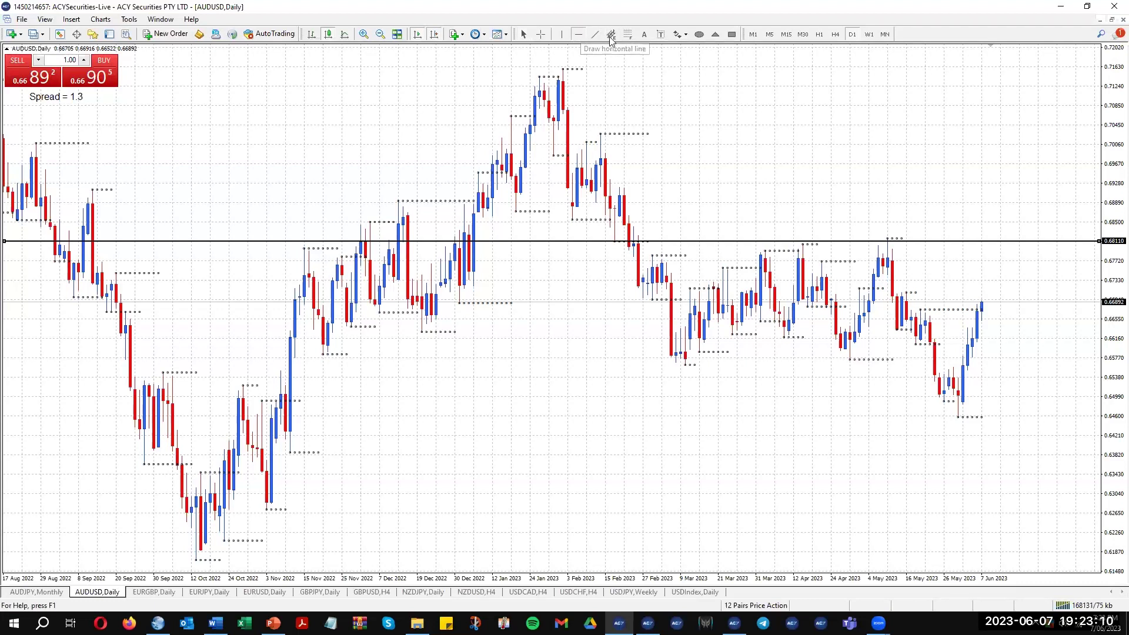
click(811, 244)
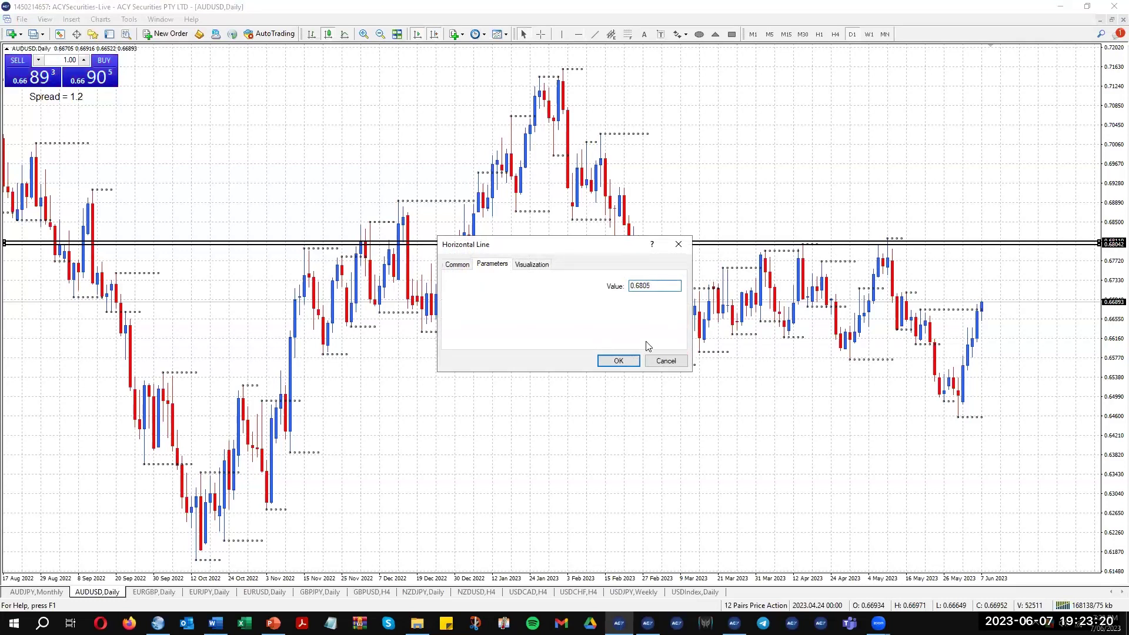
click(619, 361)
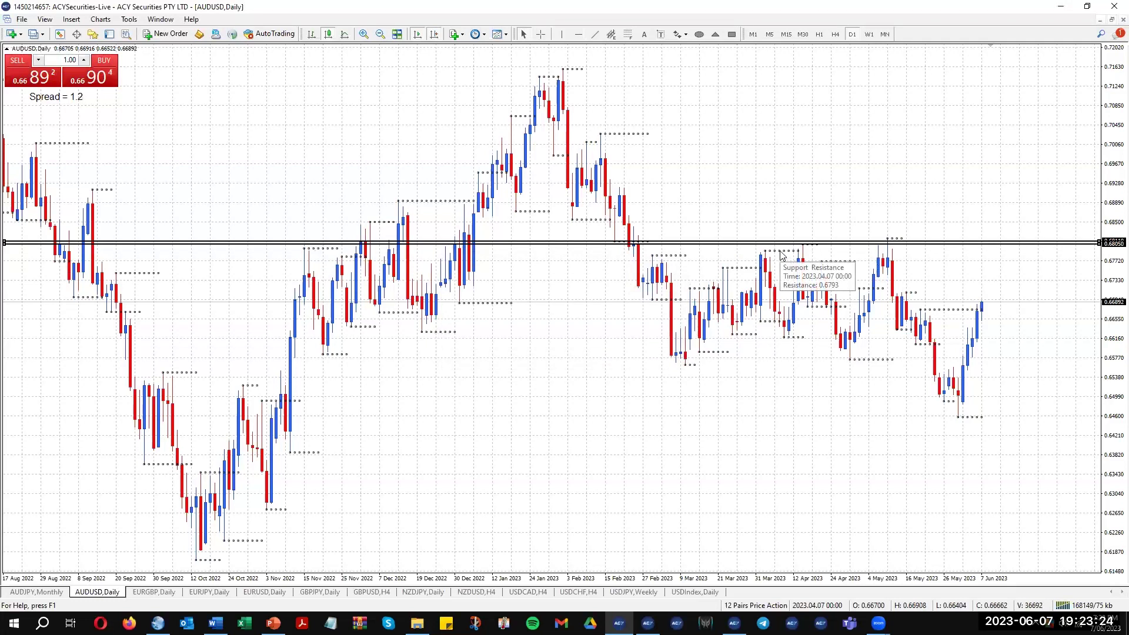
drag(755, 248, 754, 251)
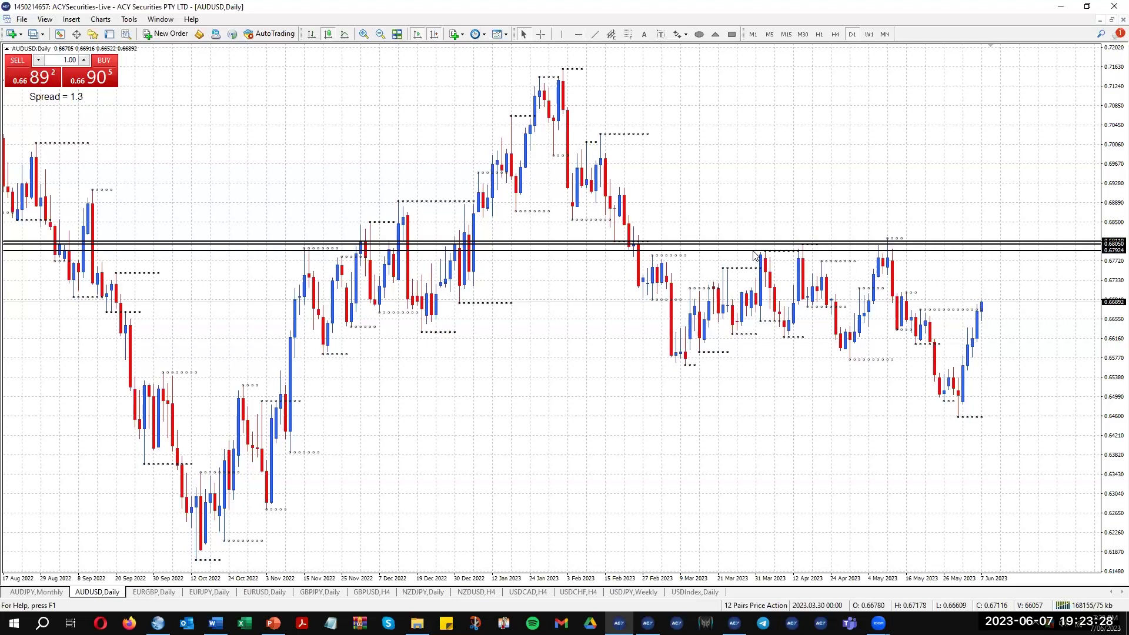
double_click(753, 251)
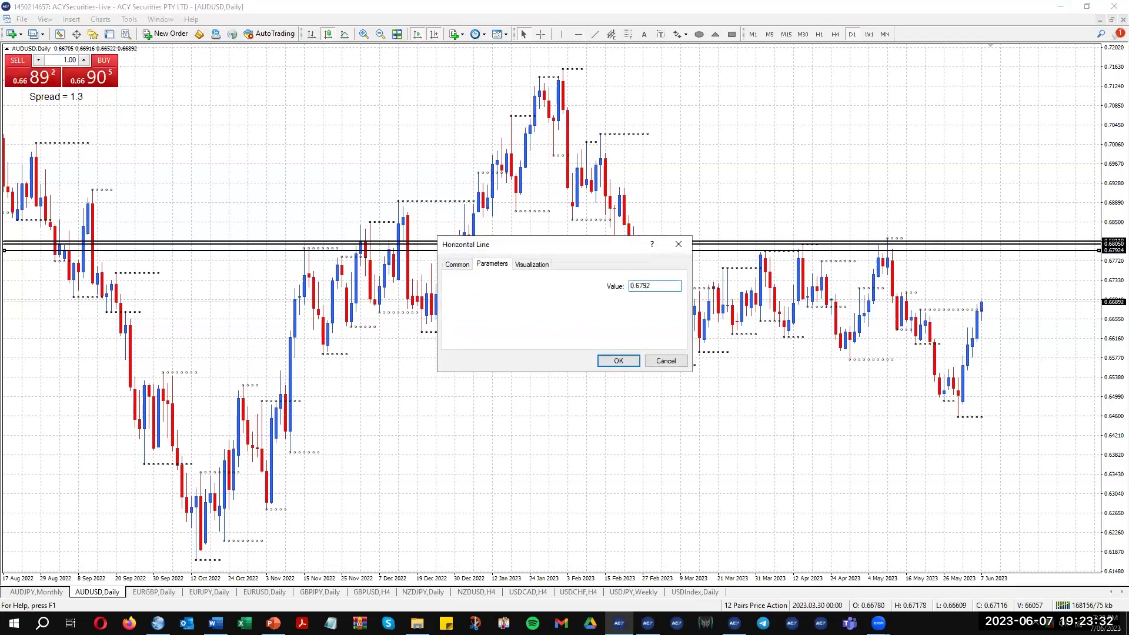
text(3)
click(614, 361)
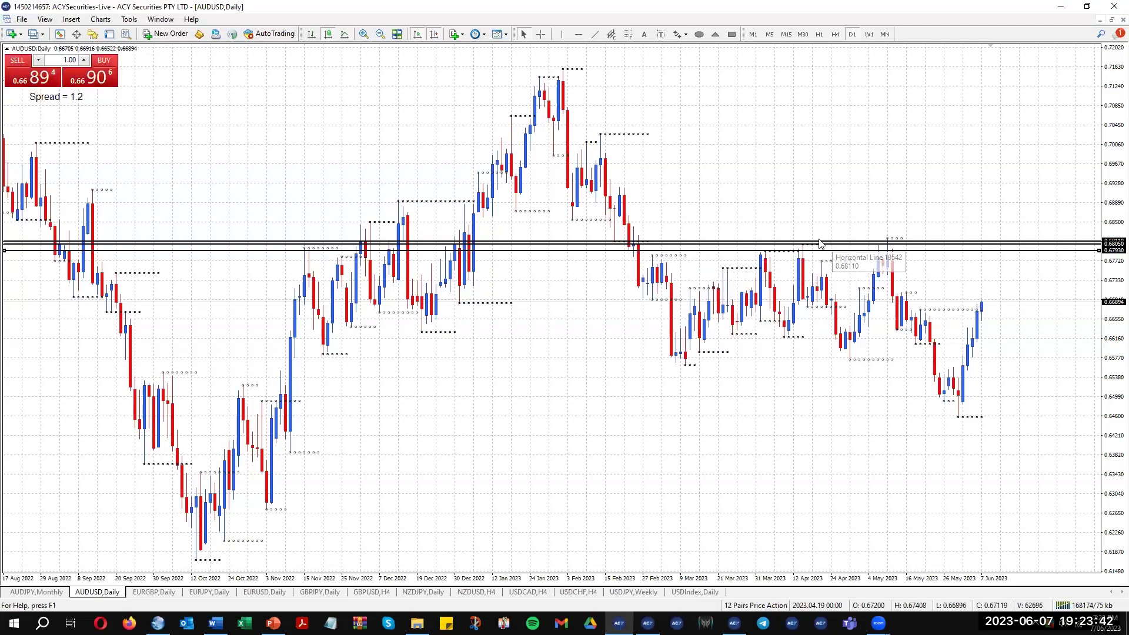
click(595, 35)
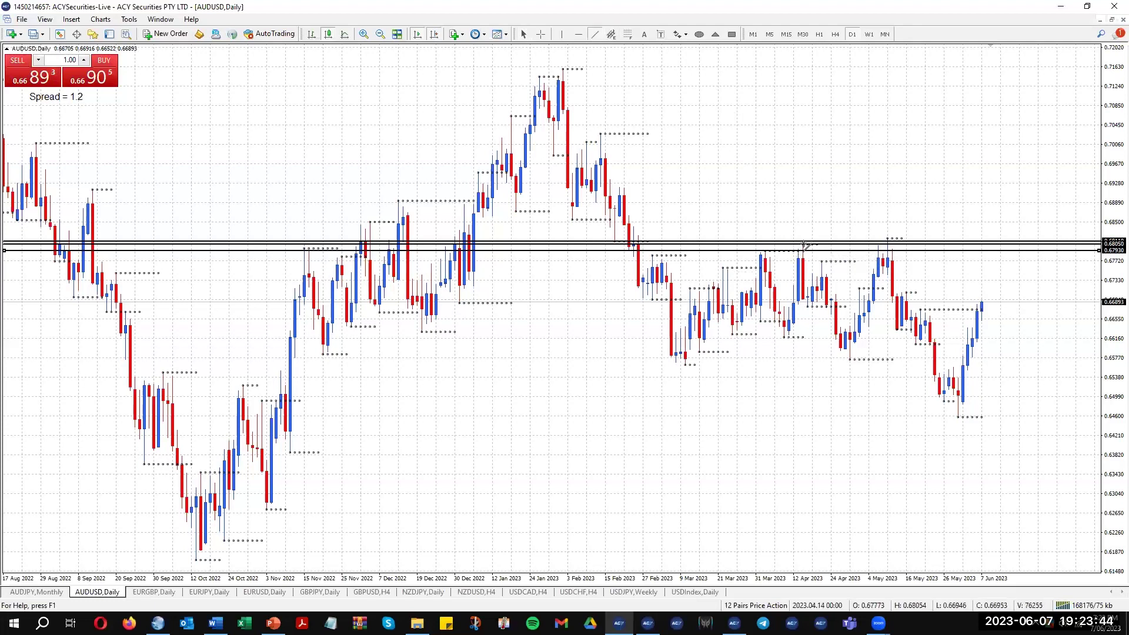
drag(822, 282, 851, 360)
Step: Draw a rising trendline from the late-April low up to the early-May high at the 0.6805–0.6811 lines
click(595, 34)
drag(851, 359, 887, 238)
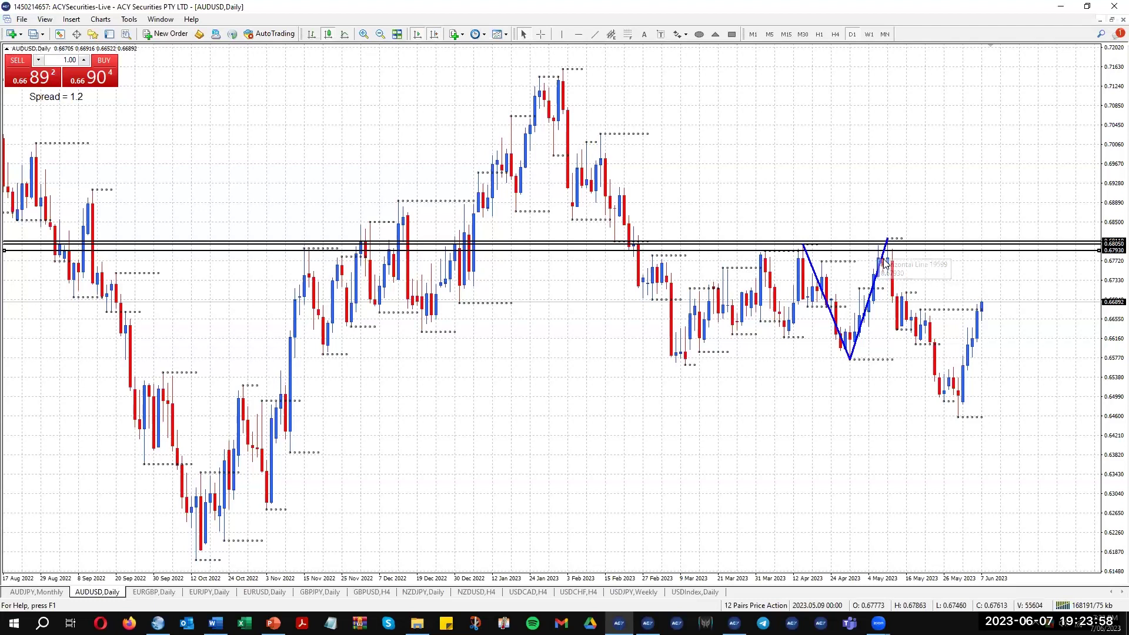
mouse_move(884, 269)
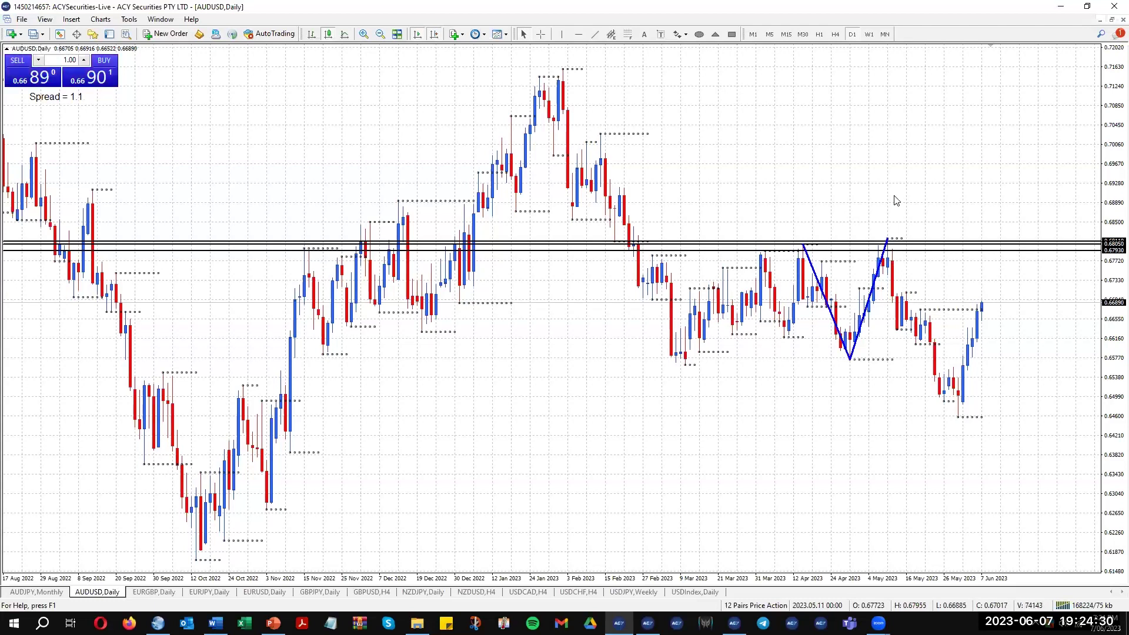
mouse_move(894, 242)
Step: Switch AUDUSD to H4 and draw Fibonacci levels down from the 10 May high
click(835, 34)
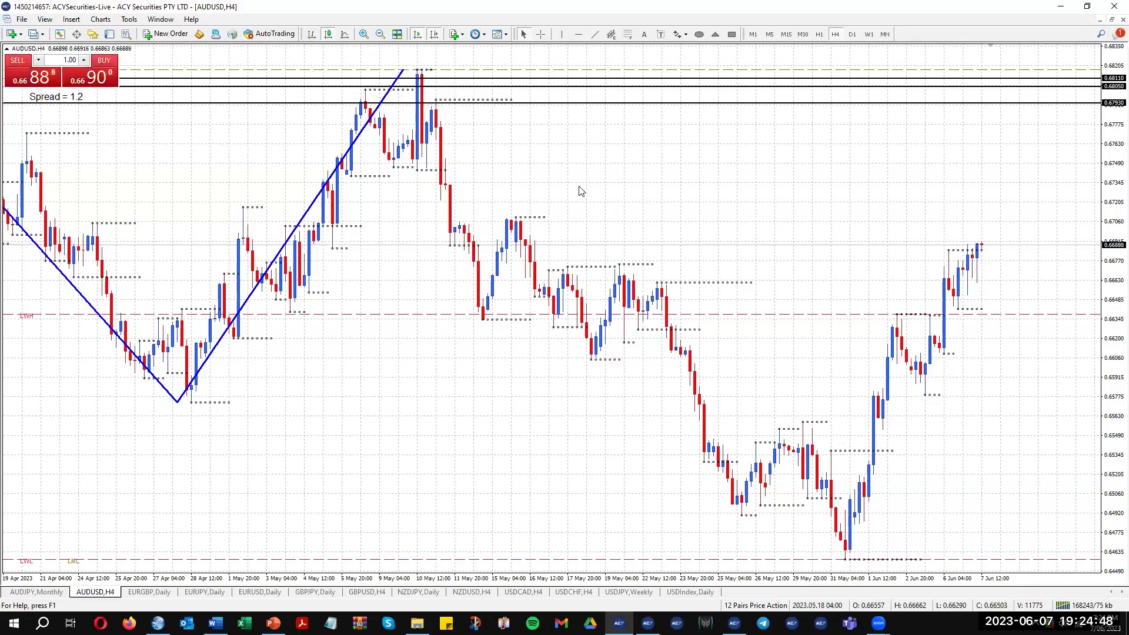
click(629, 37)
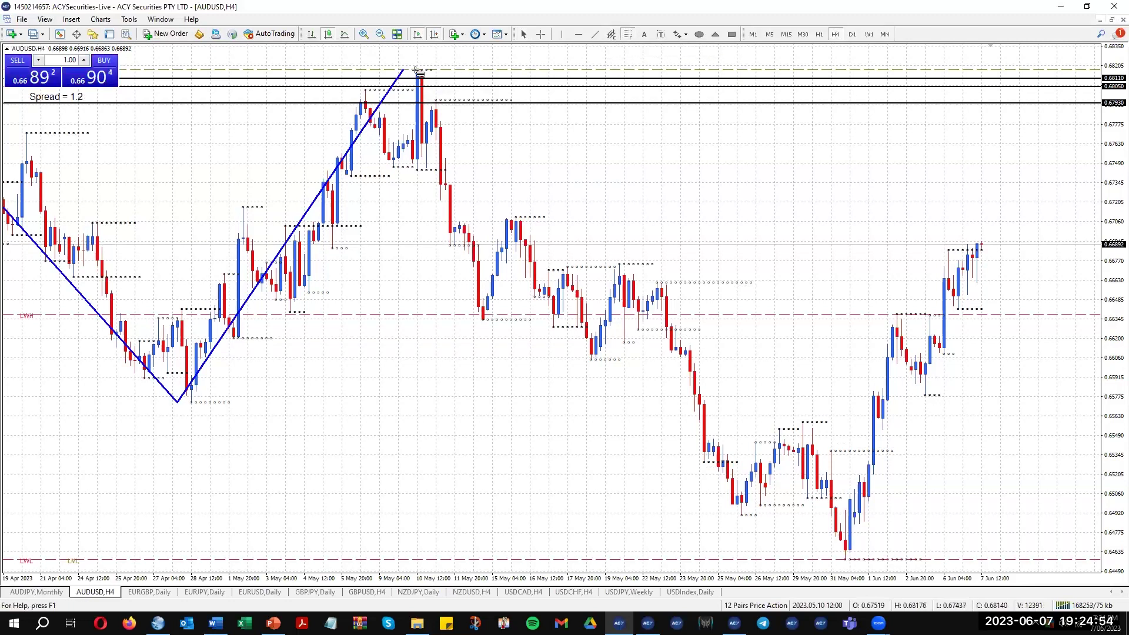
drag(419, 69, 433, 170)
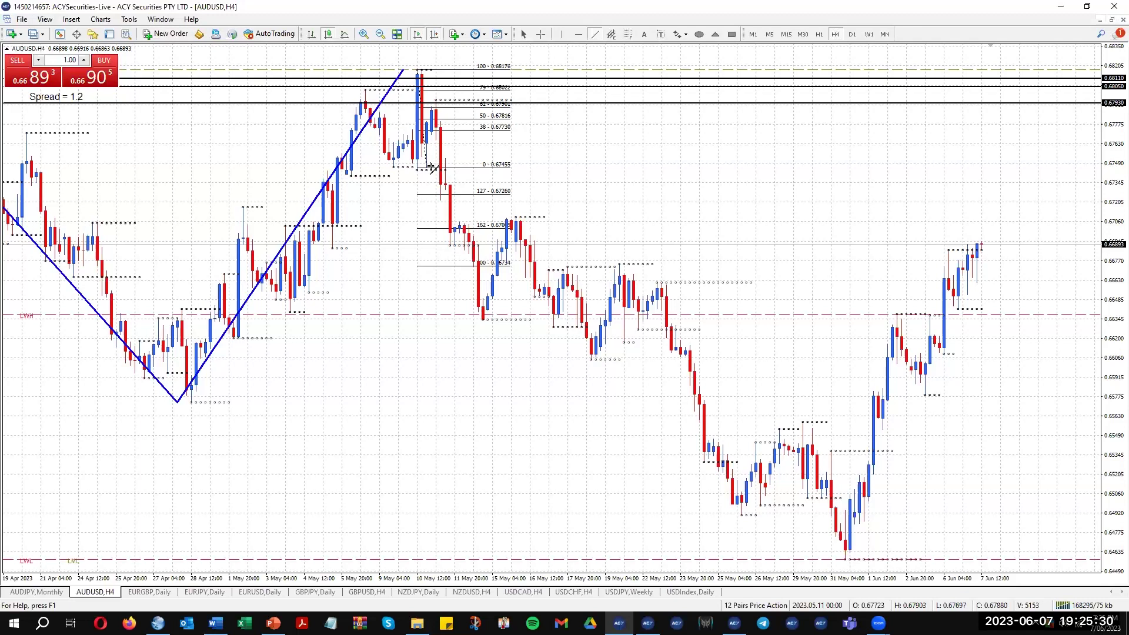
Step: Draw and adjust rising and falling trendline legs, then delete the rising leg and the Fibonacci
drag(426, 169, 447, 93)
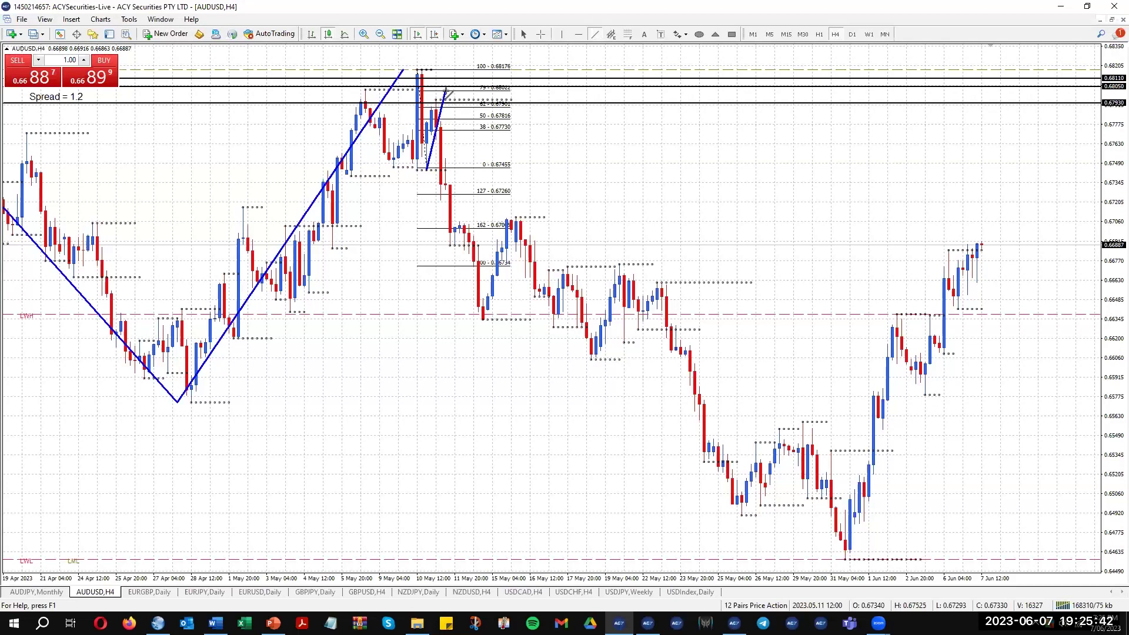
mouse_move(445, 92)
mouse_down()
mouse_move(434, 122)
mouse_move(441, 108)
mouse_up()
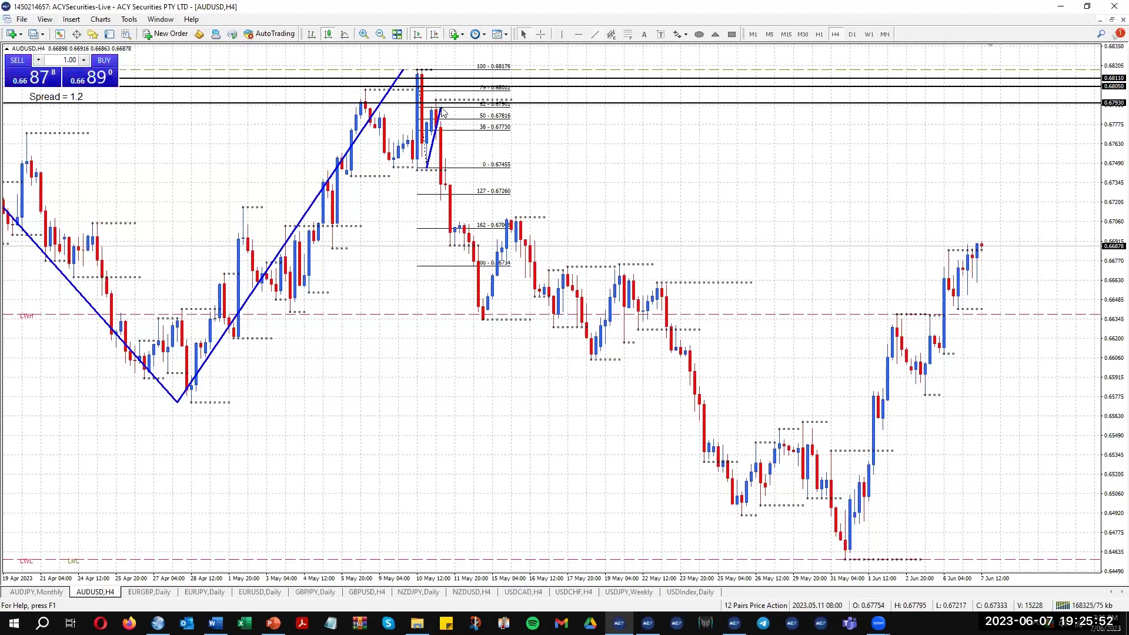
click(595, 35)
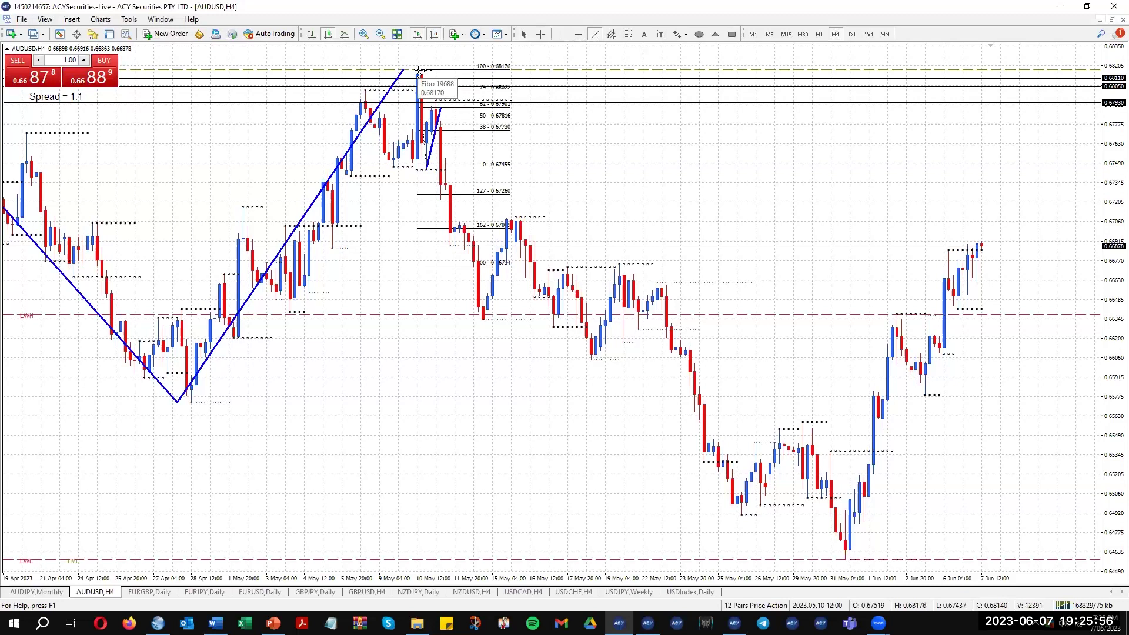
drag(416, 70, 429, 170)
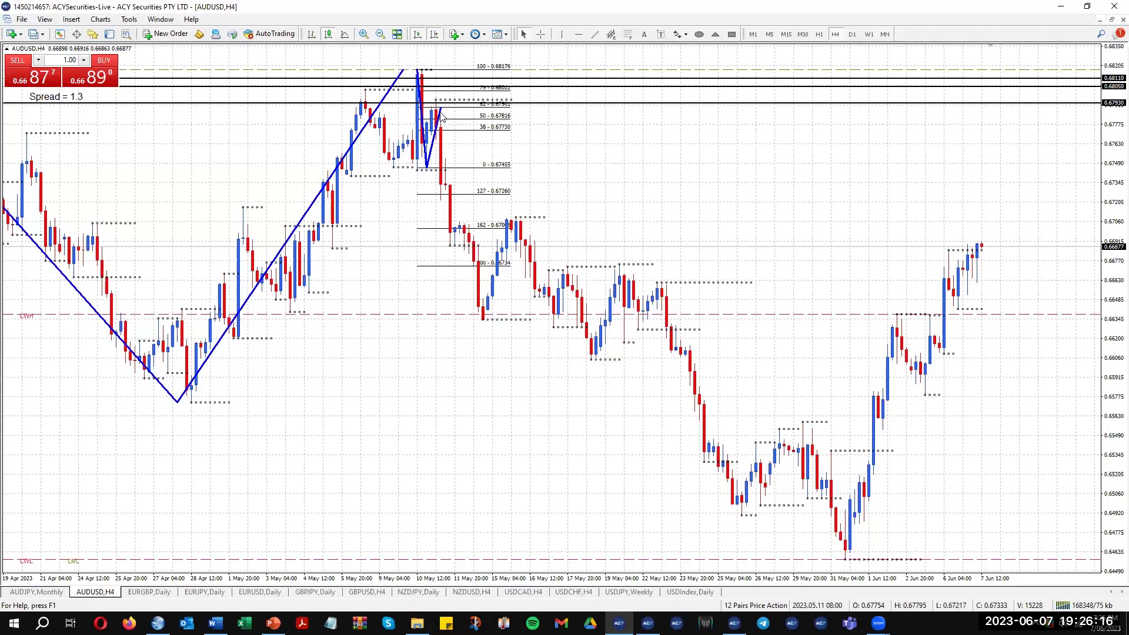
drag(440, 112, 447, 107)
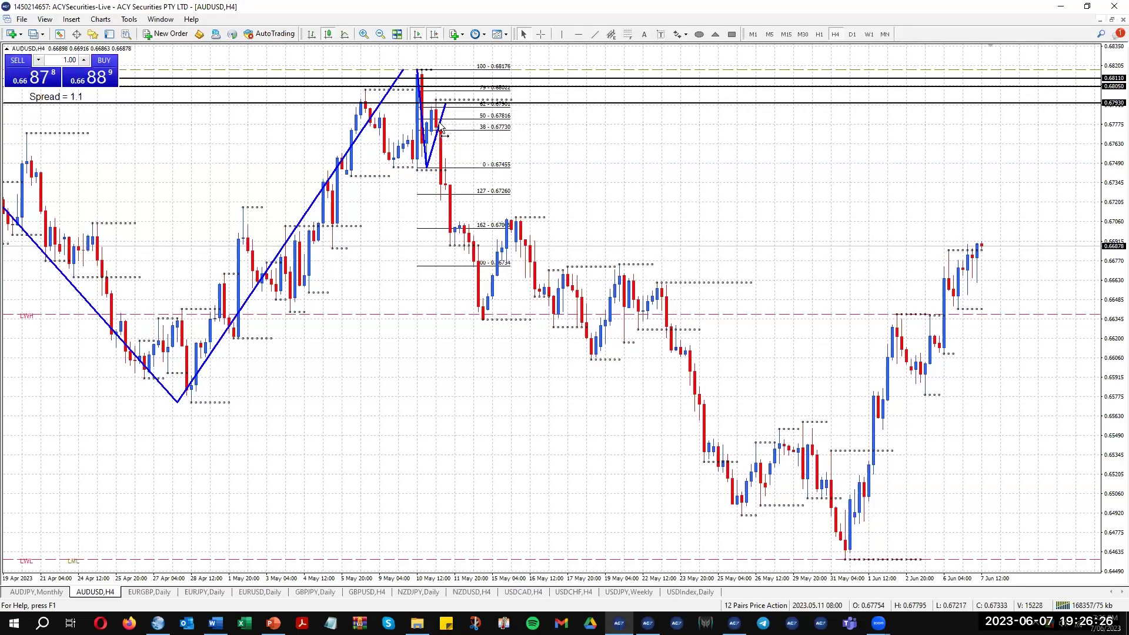
key(Delete)
key(Delete)
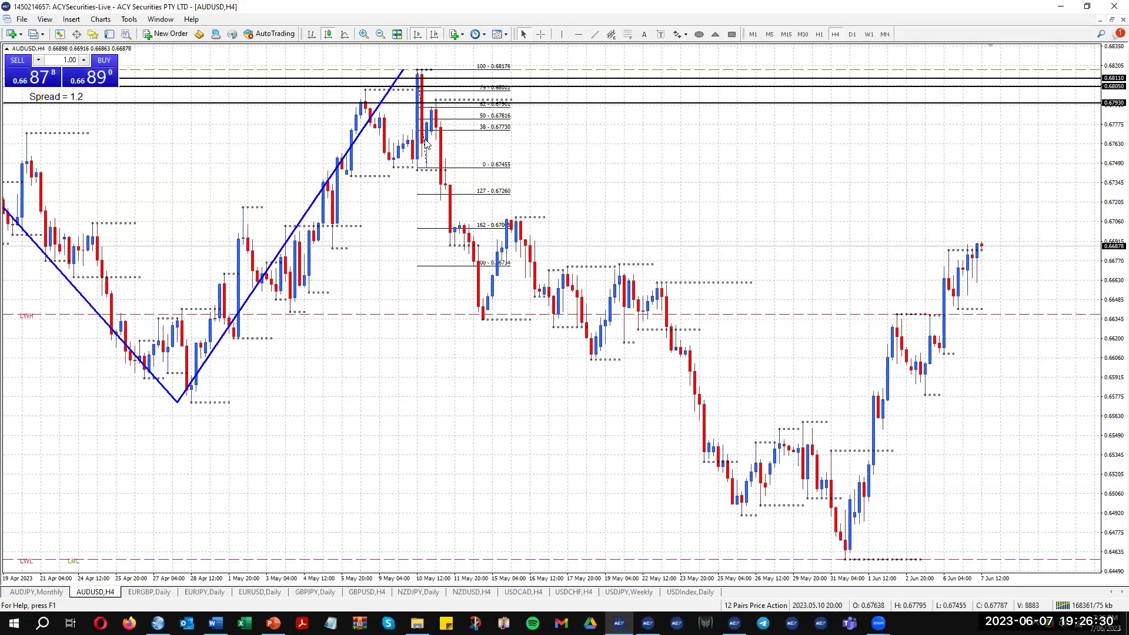
key(Delete)
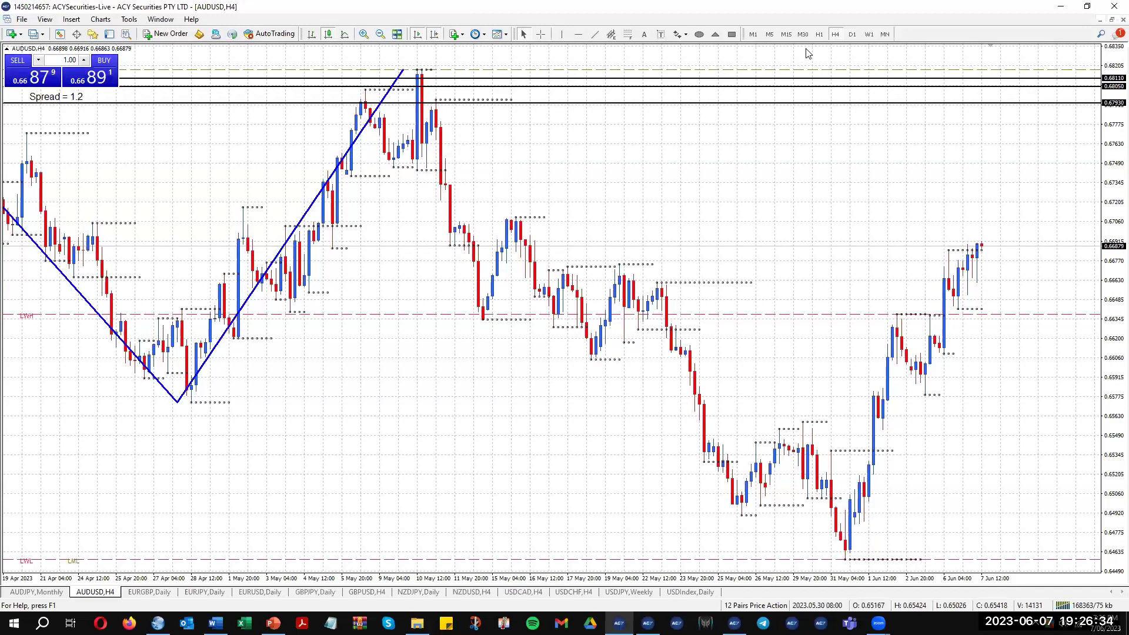
Step: Return AUDUSD to D1 candles and switch to the NZDUSD H4 chart
click(854, 34)
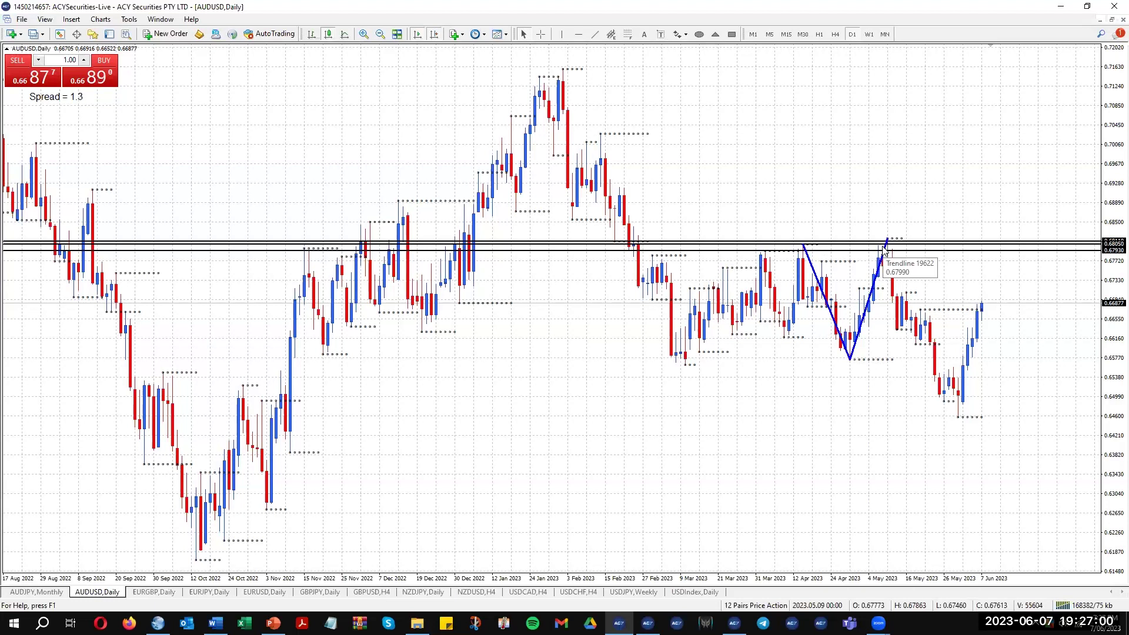
click(474, 591)
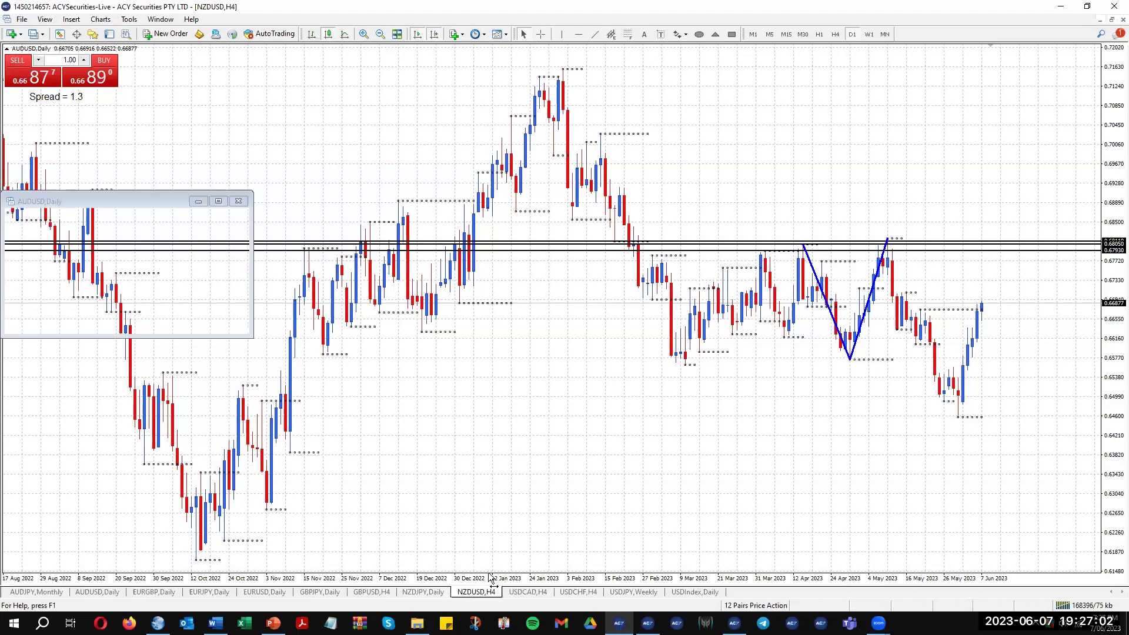
Step: On NZDUSD daily, place and then delete a trial horizontal line at the highs, then go monthly
click(854, 36)
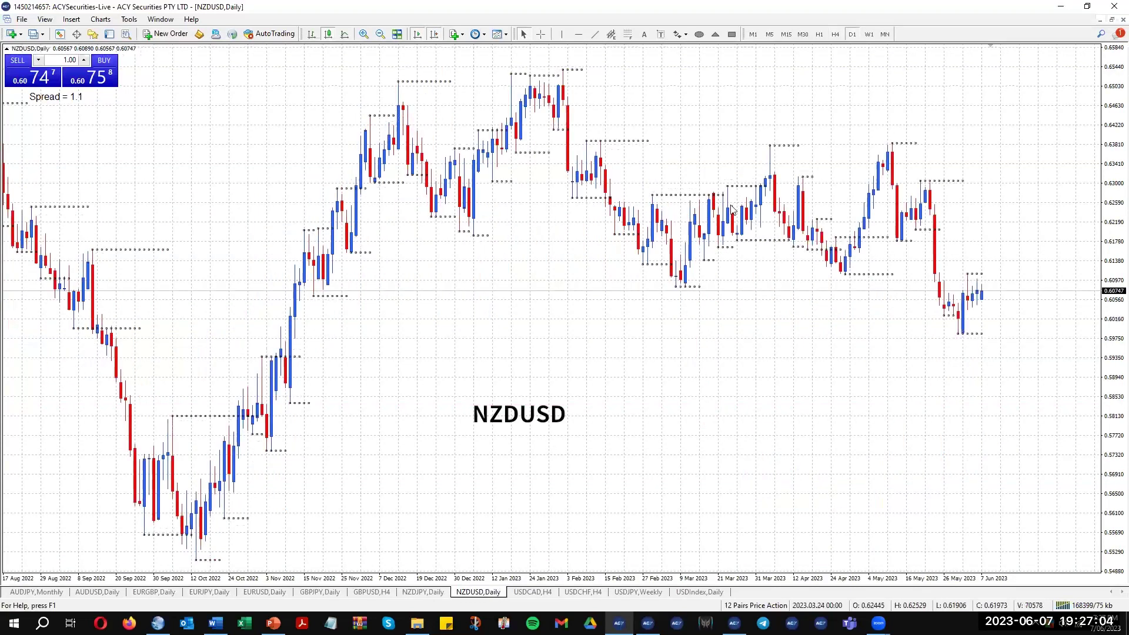
click(578, 34)
click(681, 142)
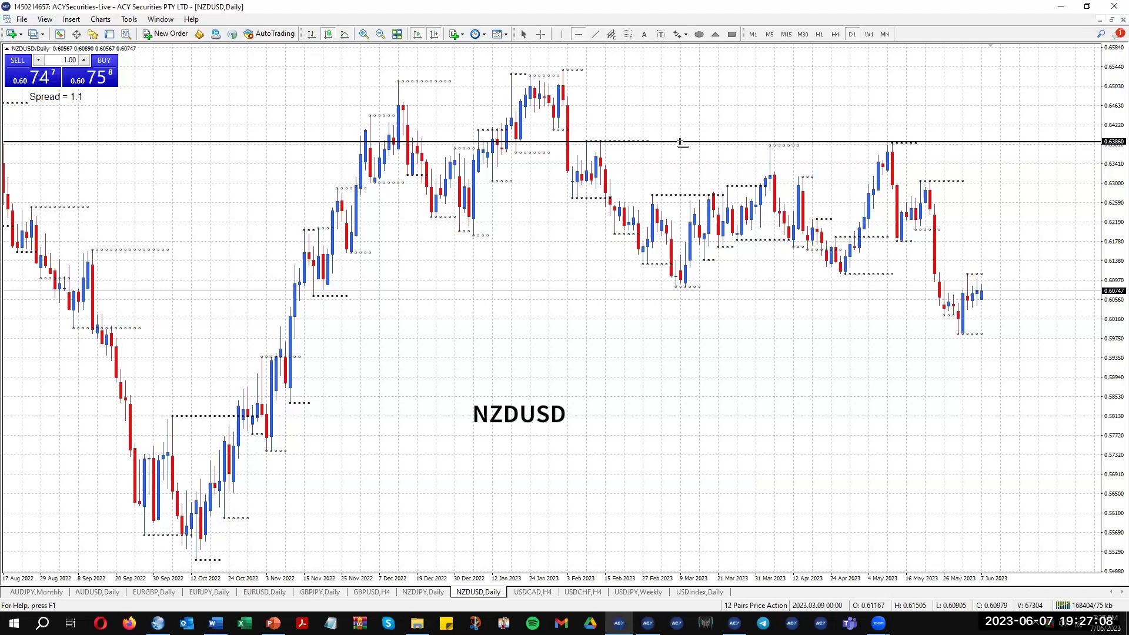
drag(681, 142, 683, 145)
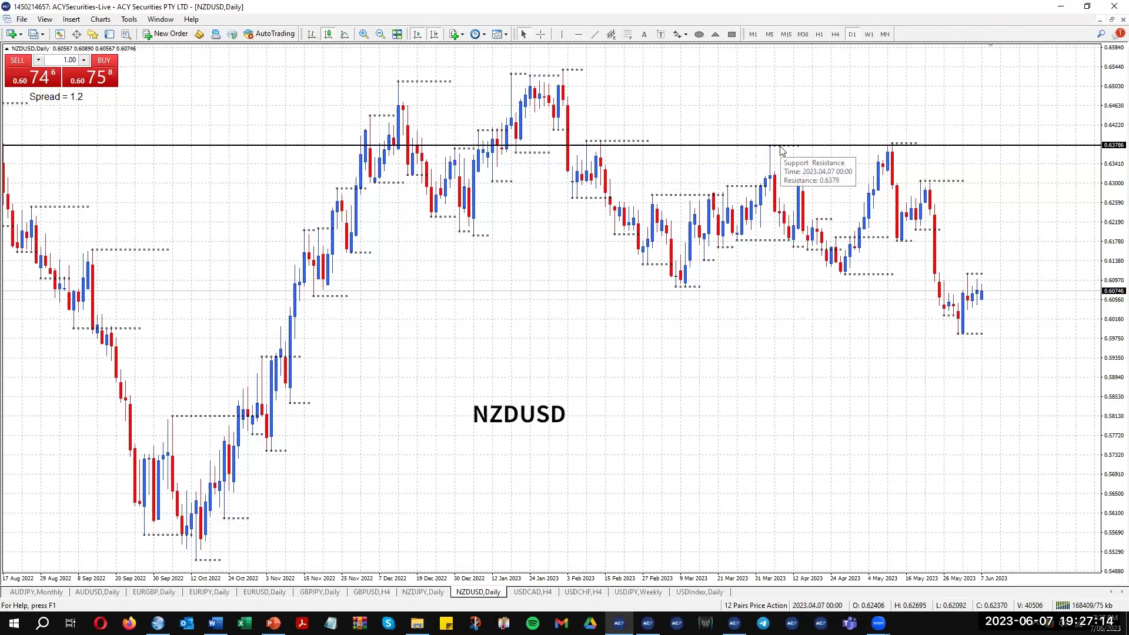
double_click(756, 144)
key(Delete)
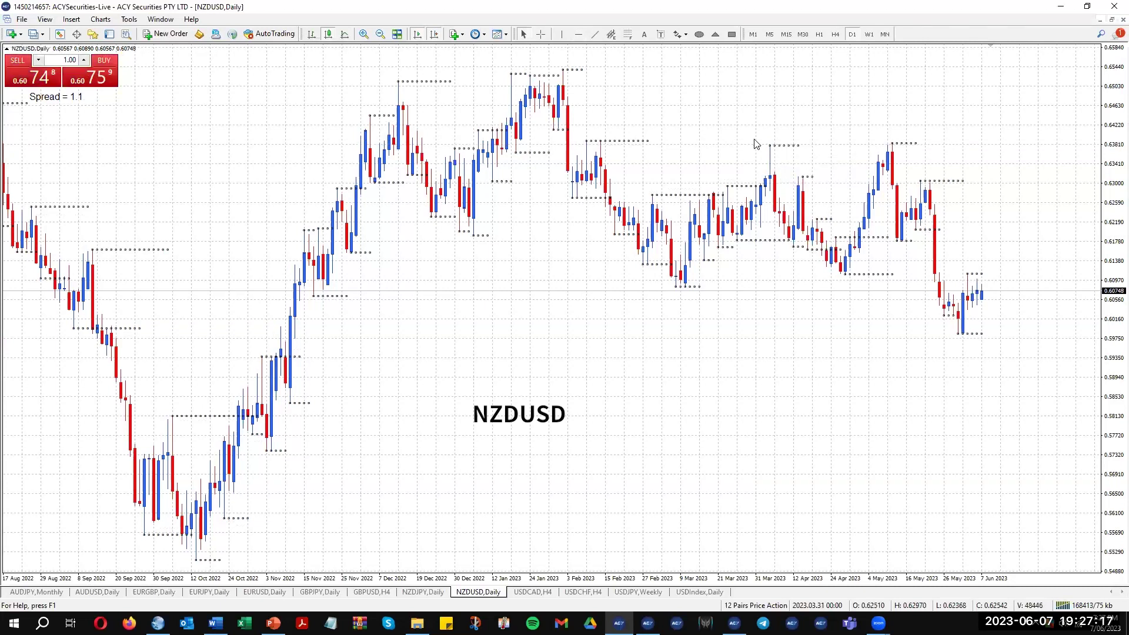
click(886, 34)
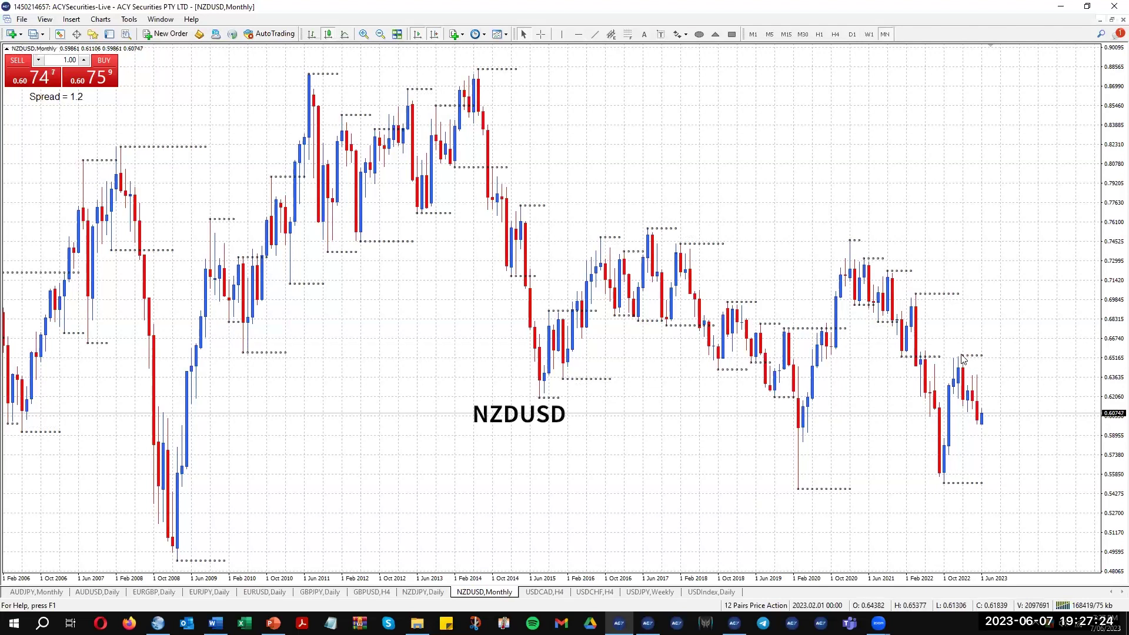
Step: Draw a Fibonacci from the 2022 high to low, view it on W1, delete it, and return to D1
click(628, 35)
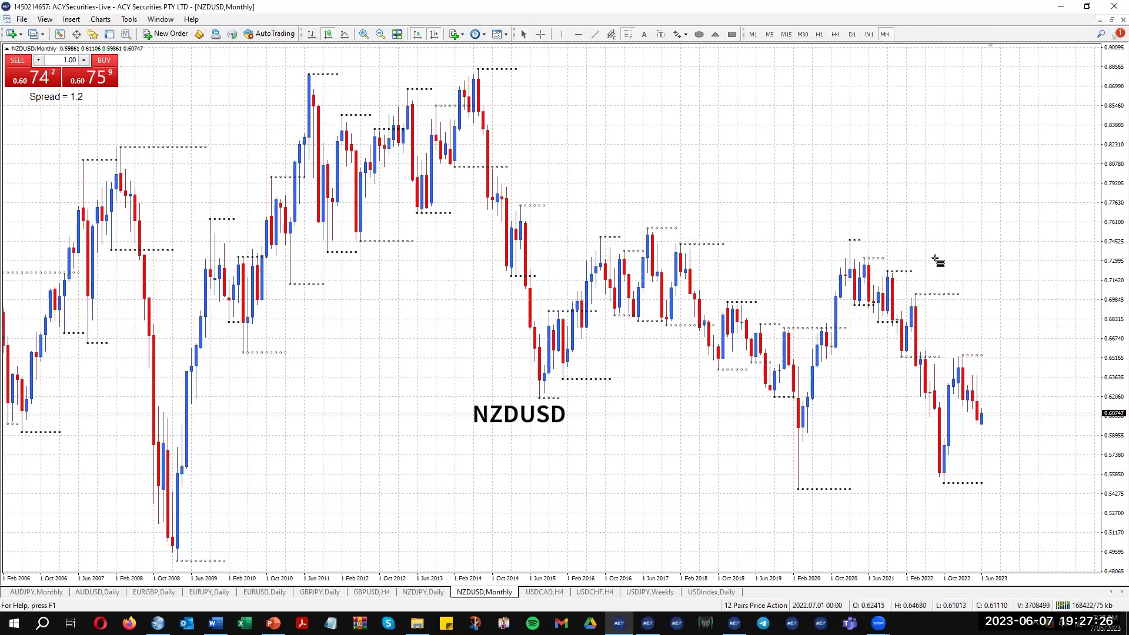
drag(916, 292, 944, 483)
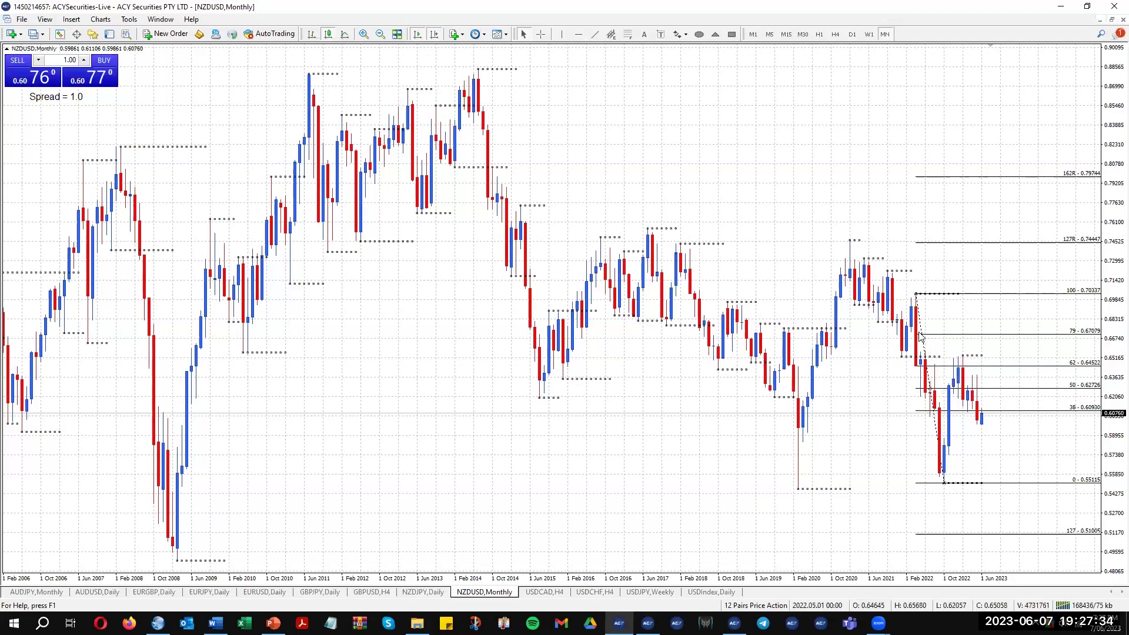
text(w1)
key(Return)
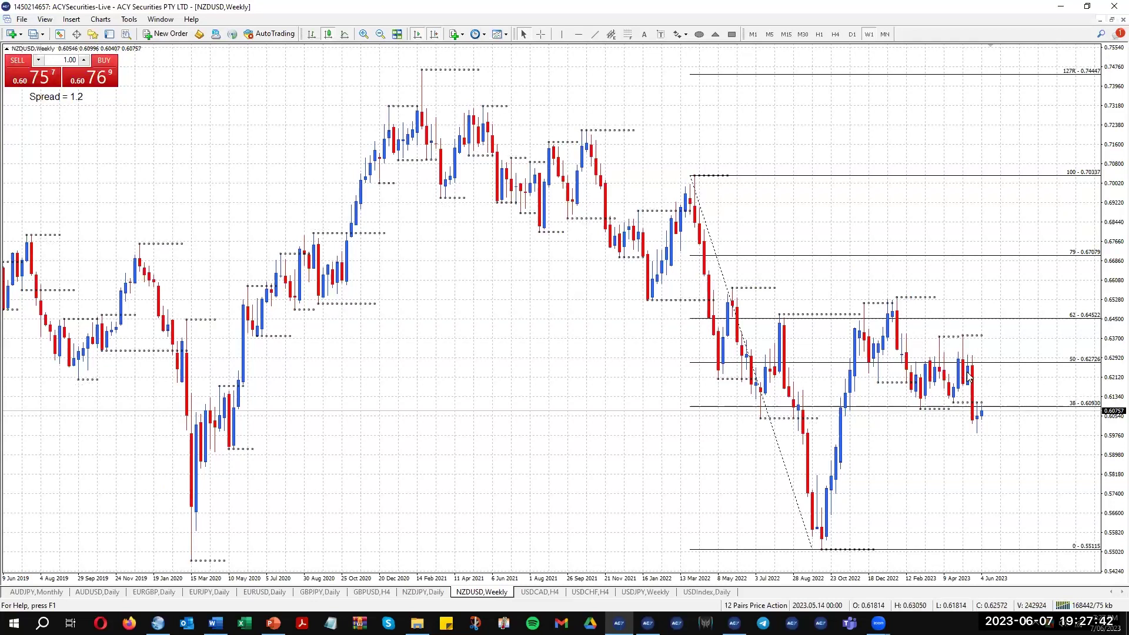
mouse_move(943, 341)
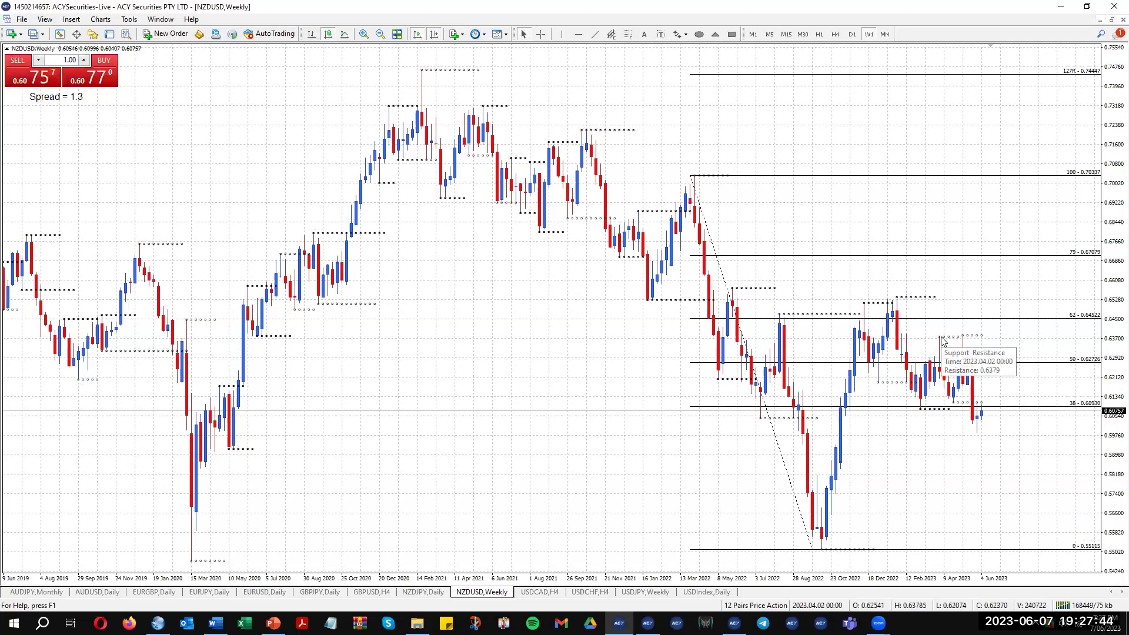
double_click(759, 361)
key(Delete)
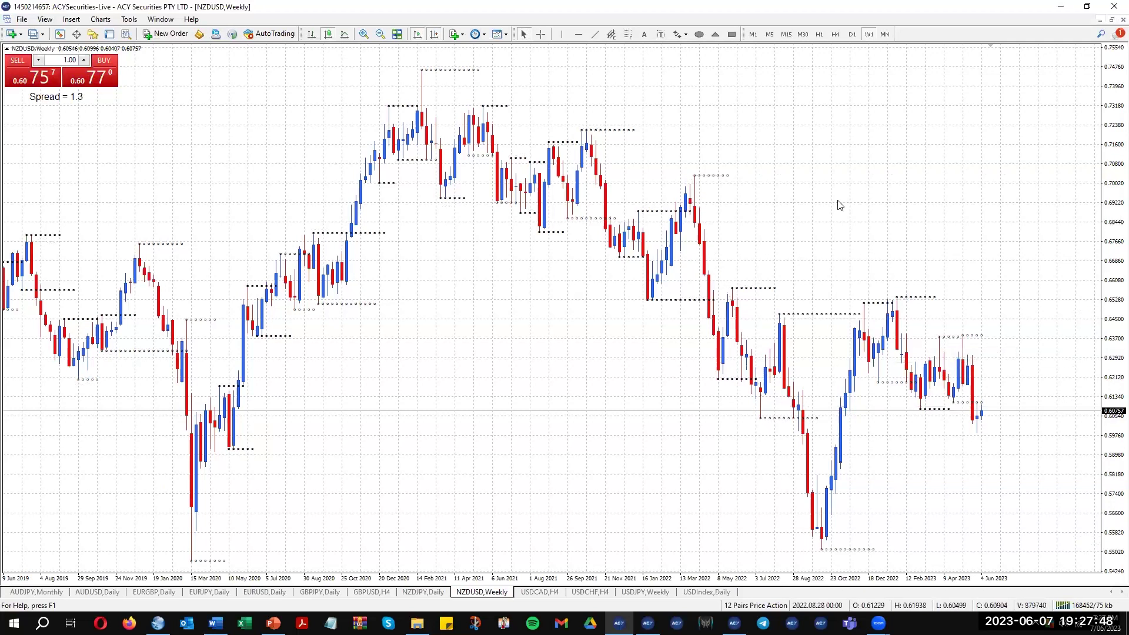
click(852, 34)
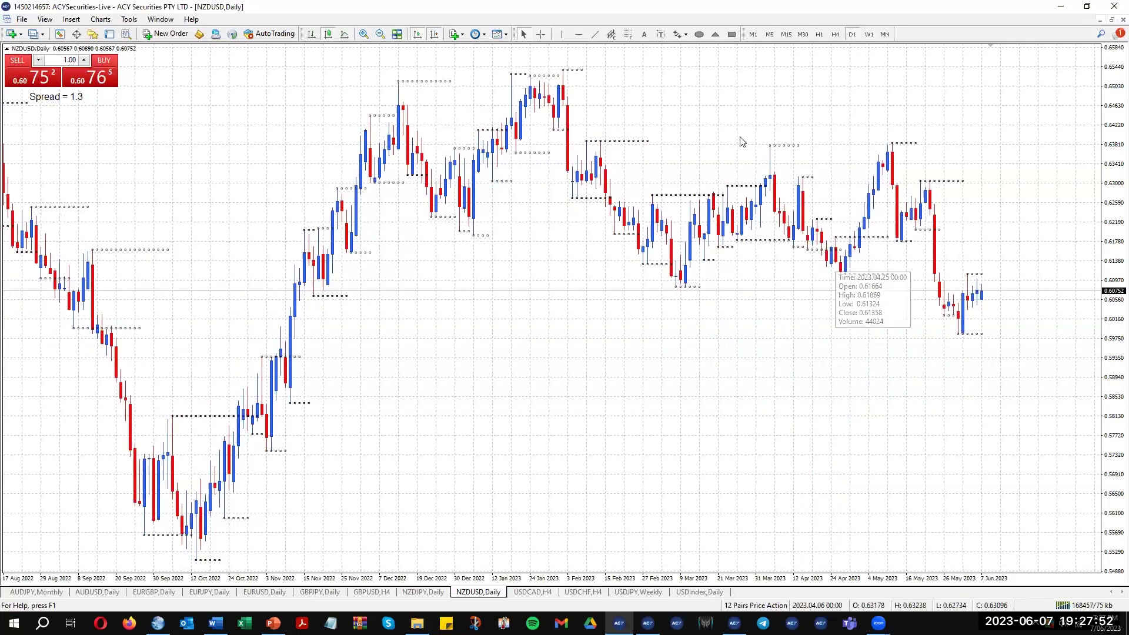
Step: Place a horizontal line at the April/May highs and set its value to exactly 0.63790
click(579, 34)
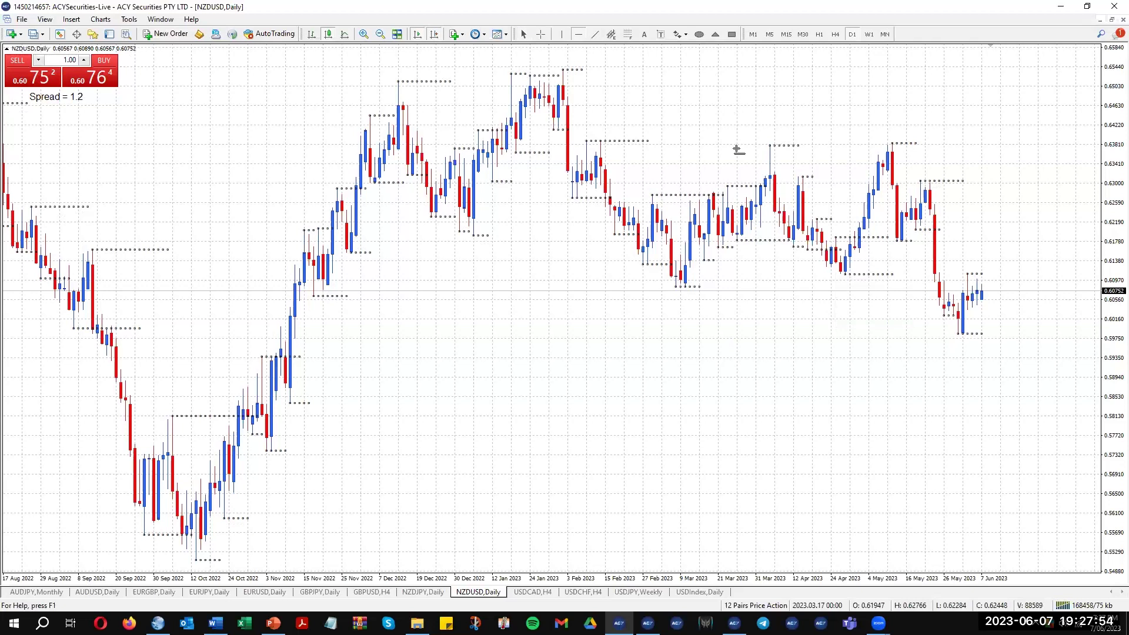
click(770, 145)
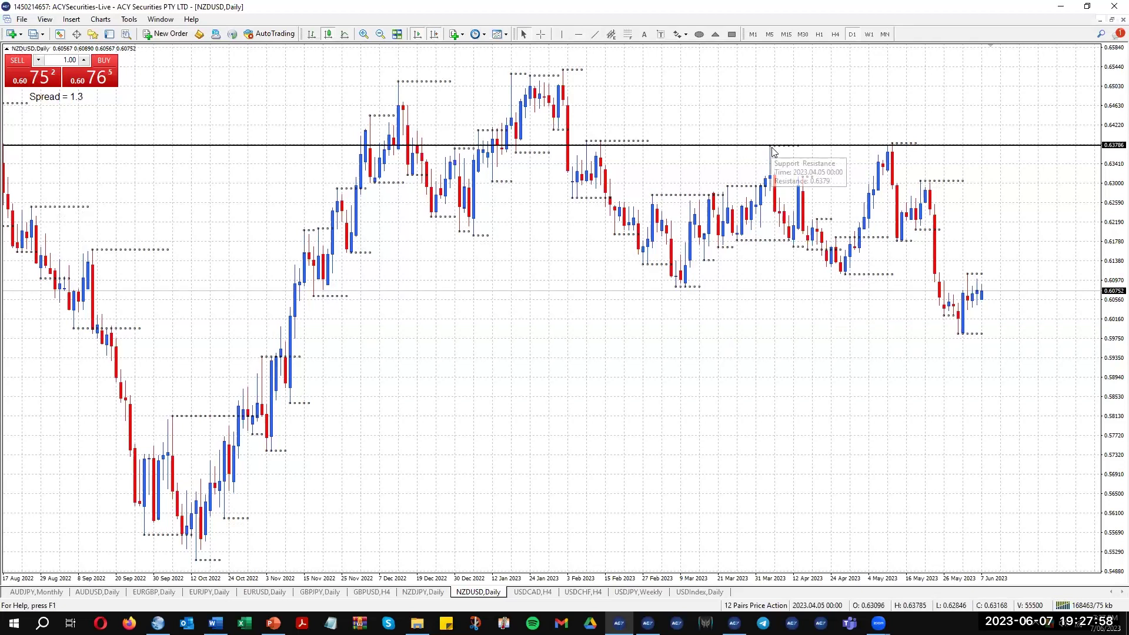
double_click(764, 147)
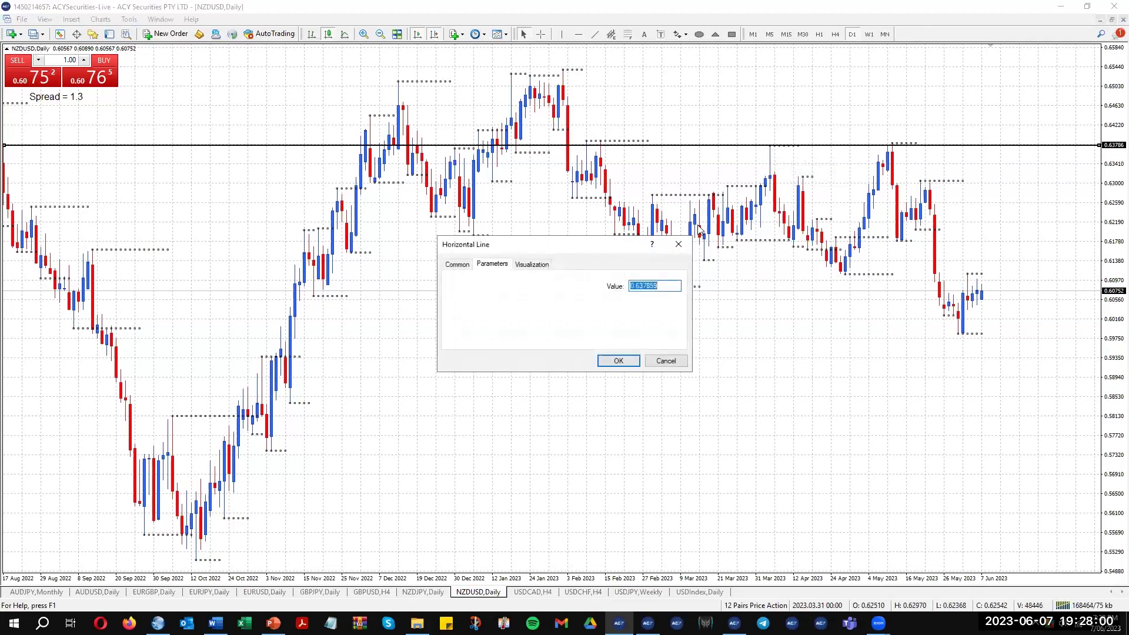
drag(648, 287, 677, 287)
click(619, 361)
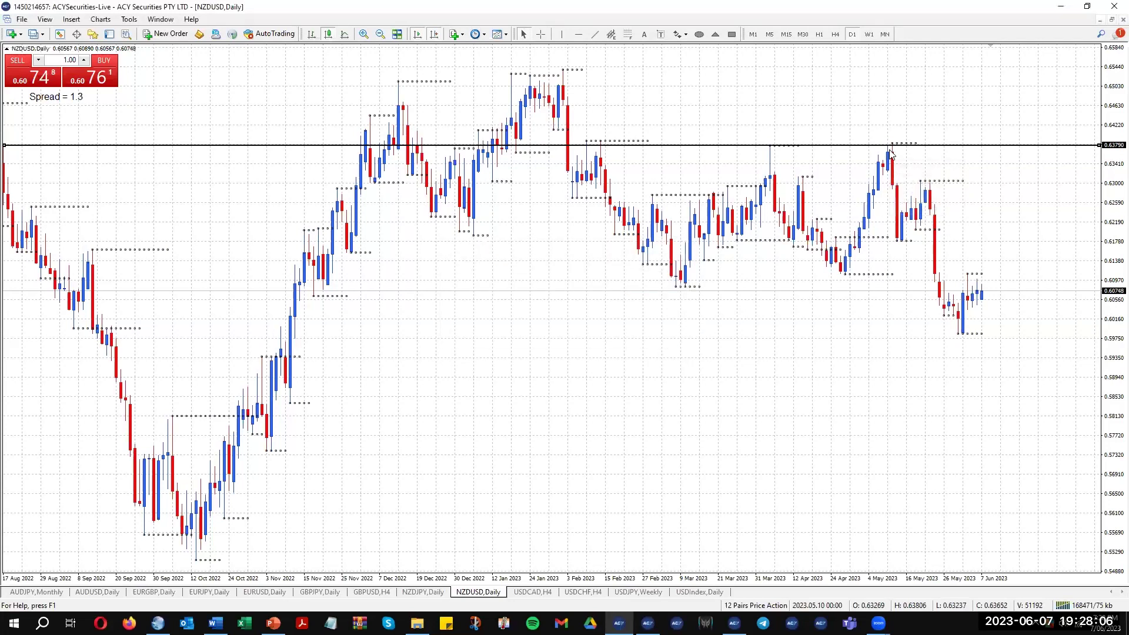
mouse_move(891, 156)
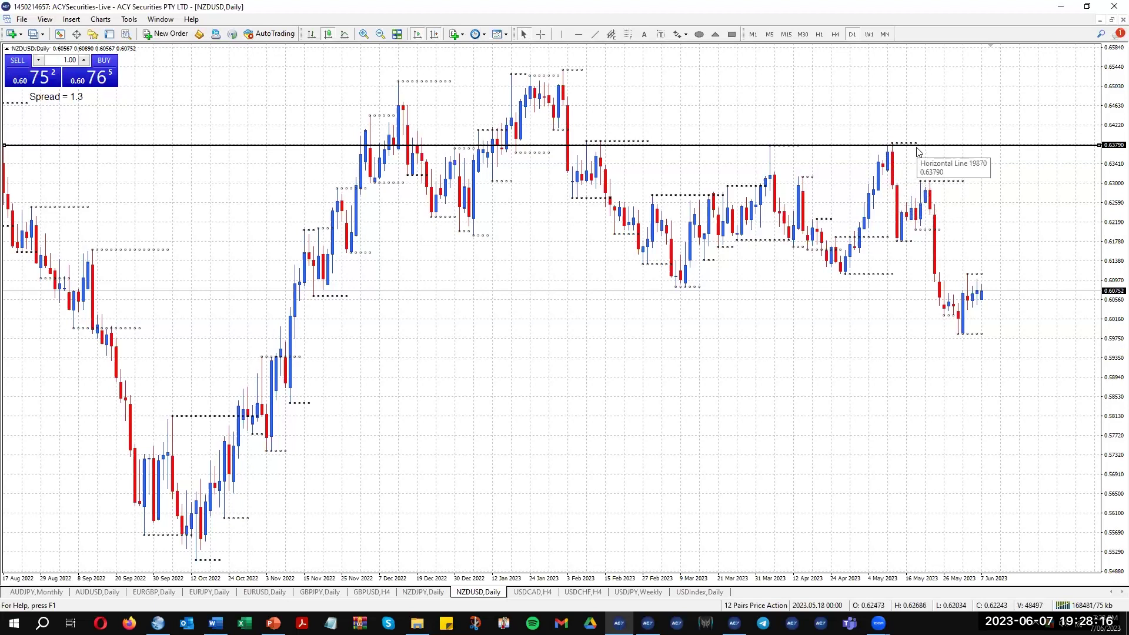
click(890, 165)
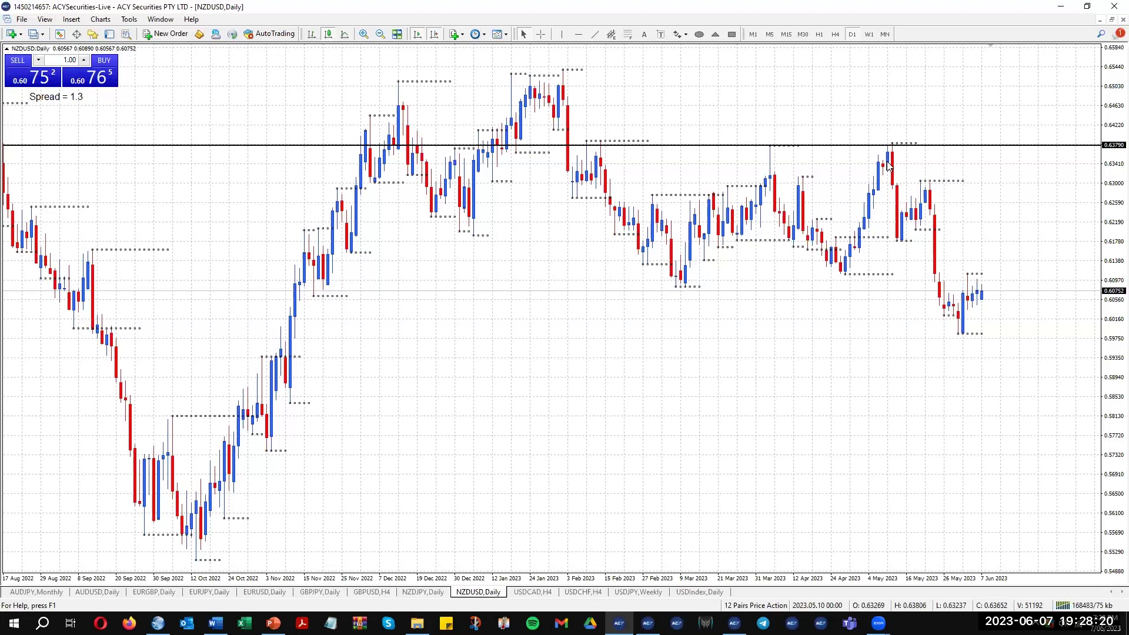
Step: Measure the fall from the May high using the crosshair
mouse_move(892, 154)
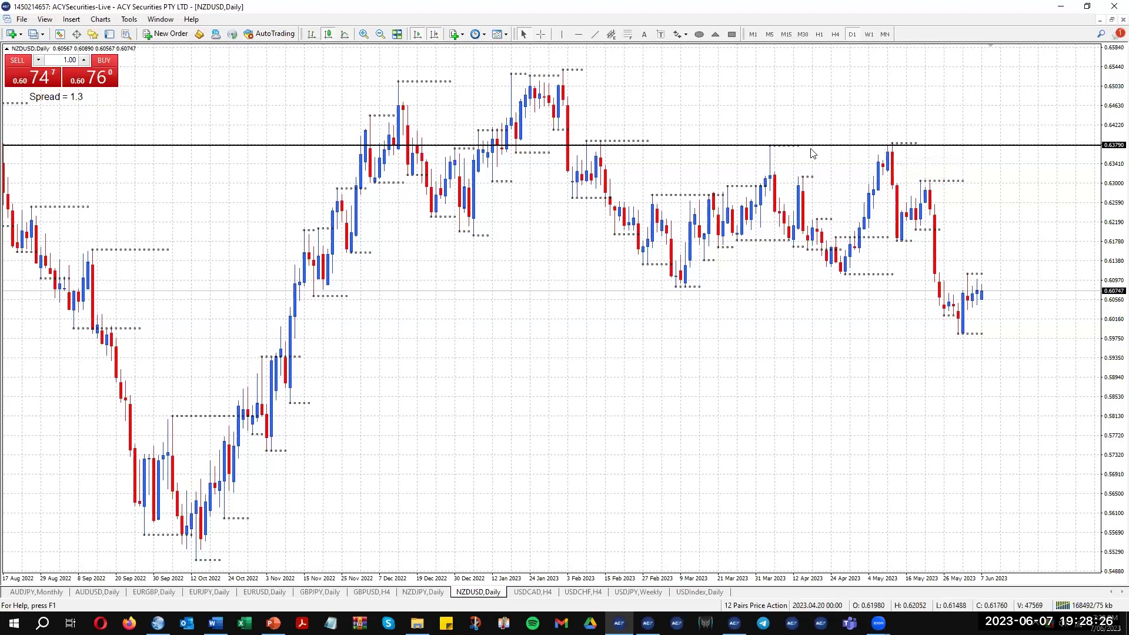
mouse_move(794, 149)
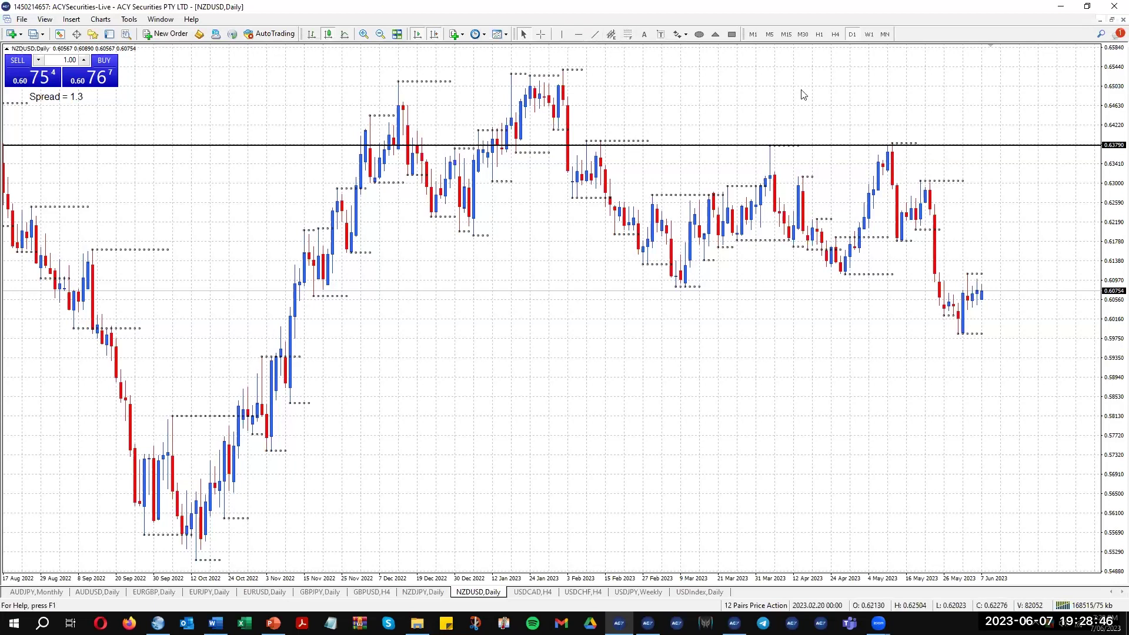
middle_click(906, 139)
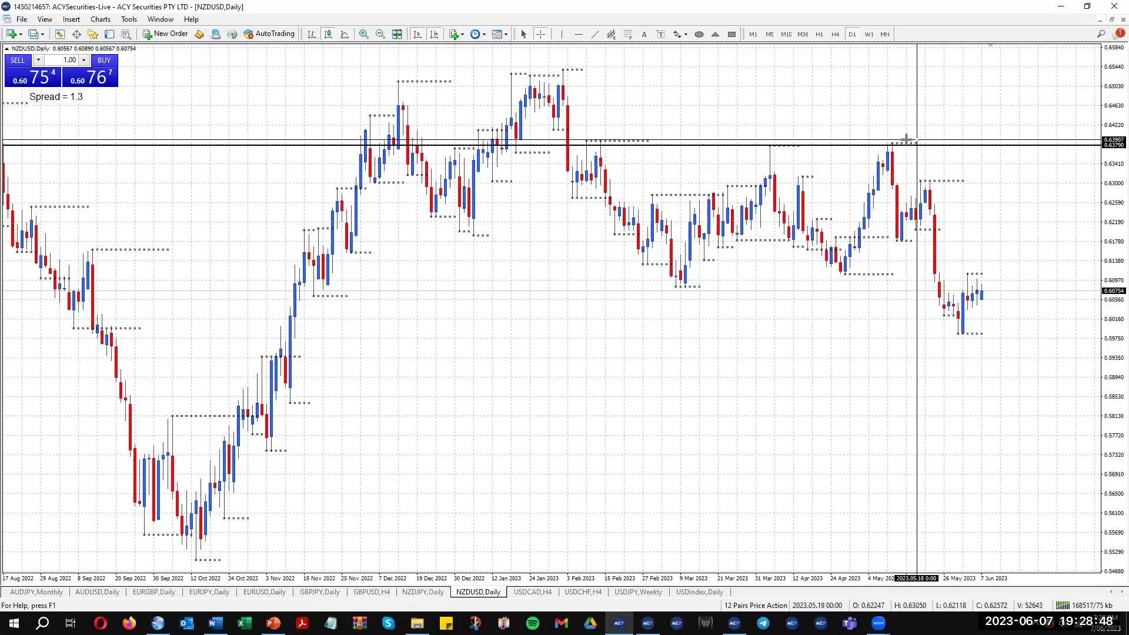
drag(894, 144, 958, 336)
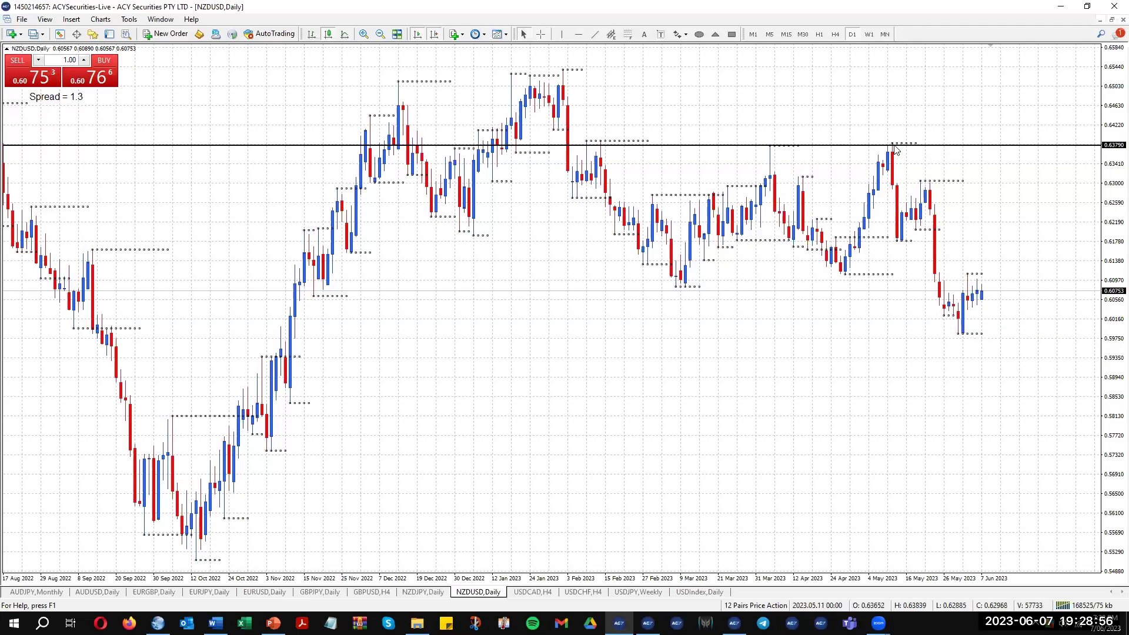
mouse_move(895, 148)
mouse_move(964, 336)
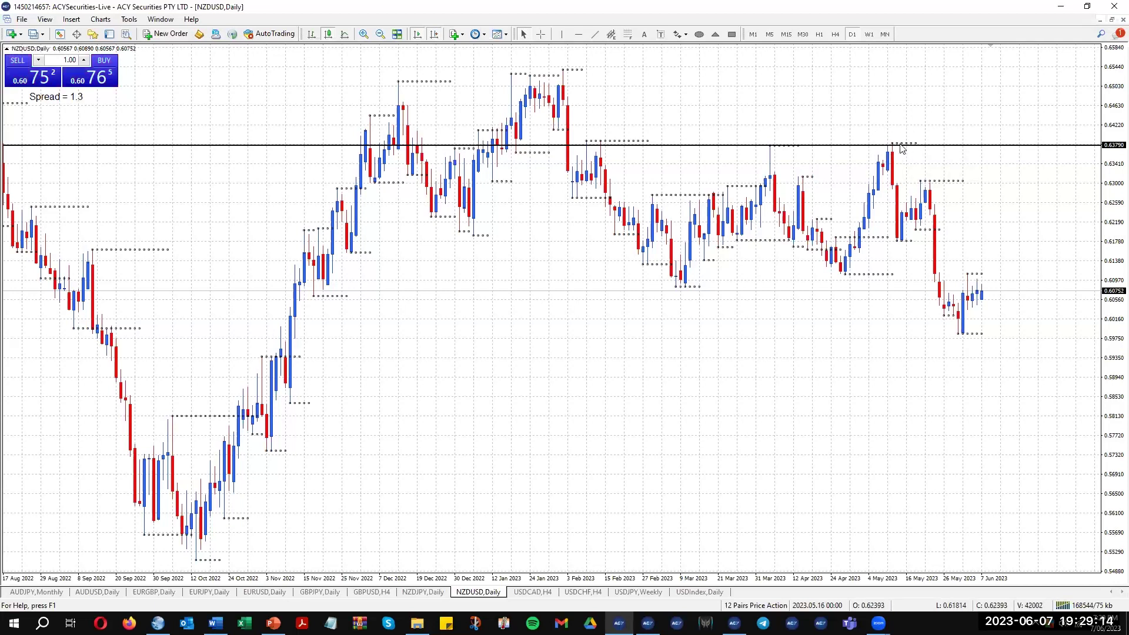
Step: On the H4 chart, place a vertical line on the 11 May 2023 04:00 candle
click(836, 36)
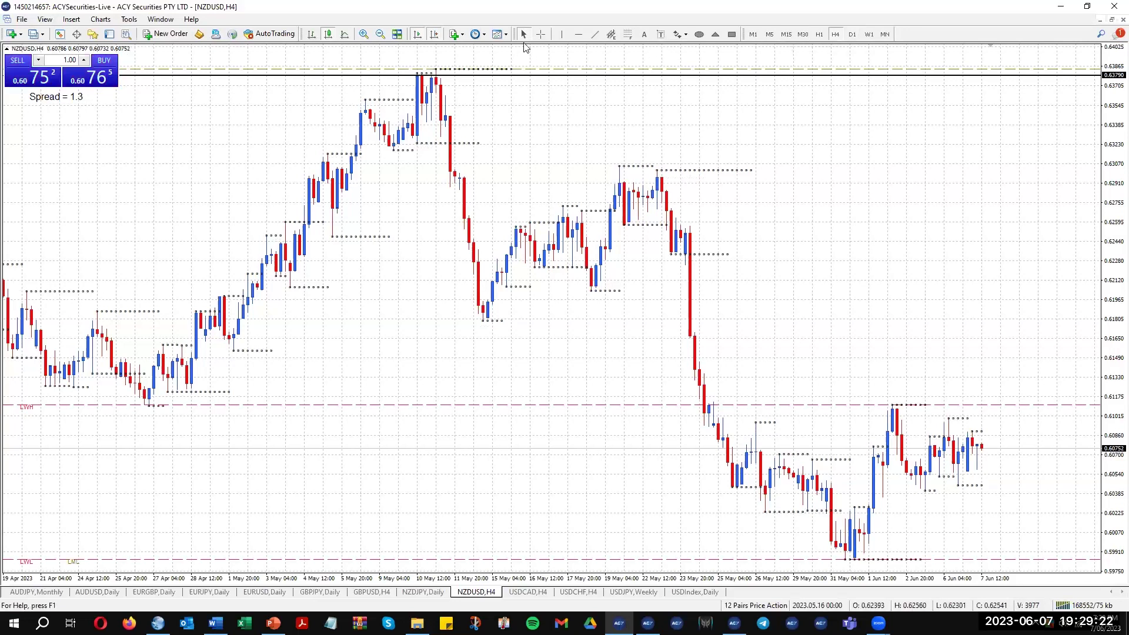
click(561, 34)
click(428, 186)
drag(427, 187, 435, 183)
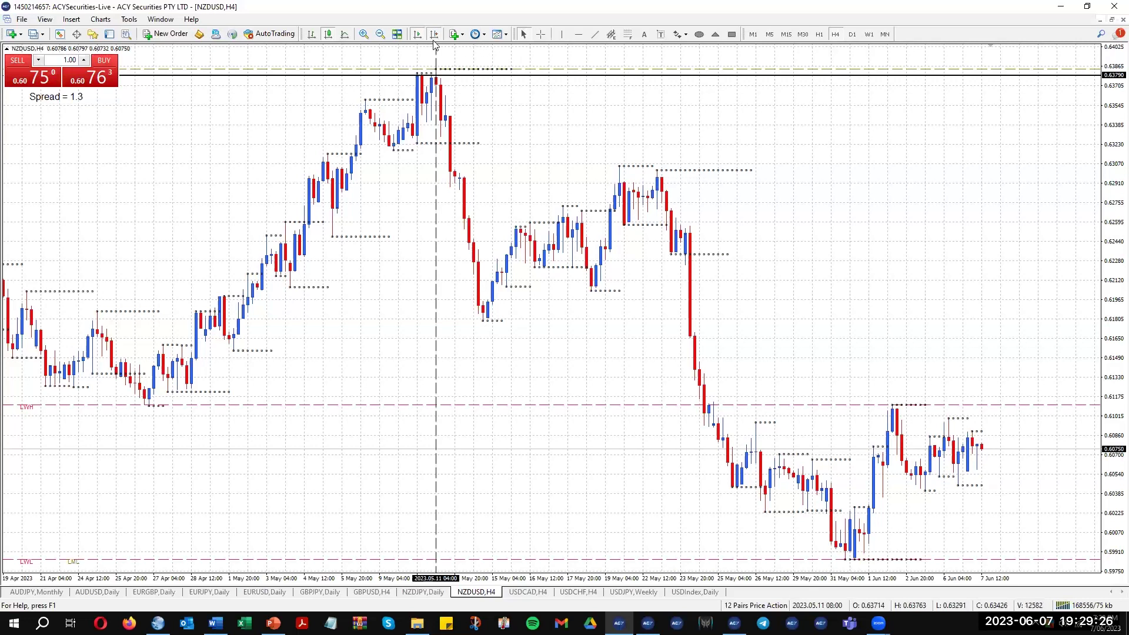
Step: Switch the NZDUSD chart to the 15-minute timeframe
scroll(650, 126, up, 5)
scroll(655, 122, up, 3)
scroll(659, 118, down, 3)
scroll(744, 73, down, 3)
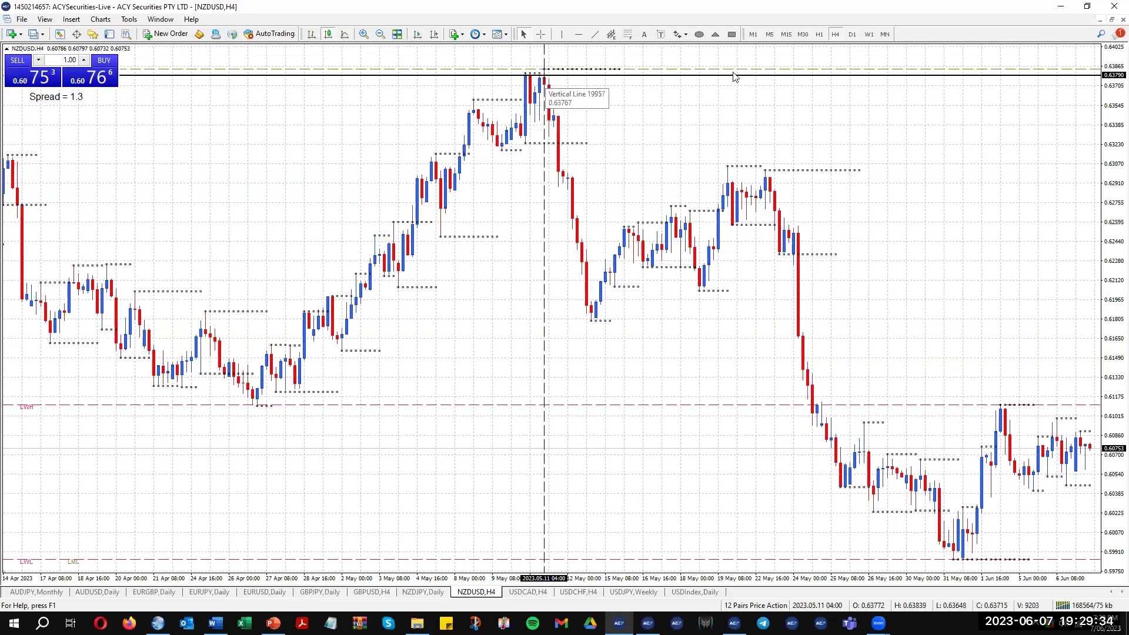
click(786, 34)
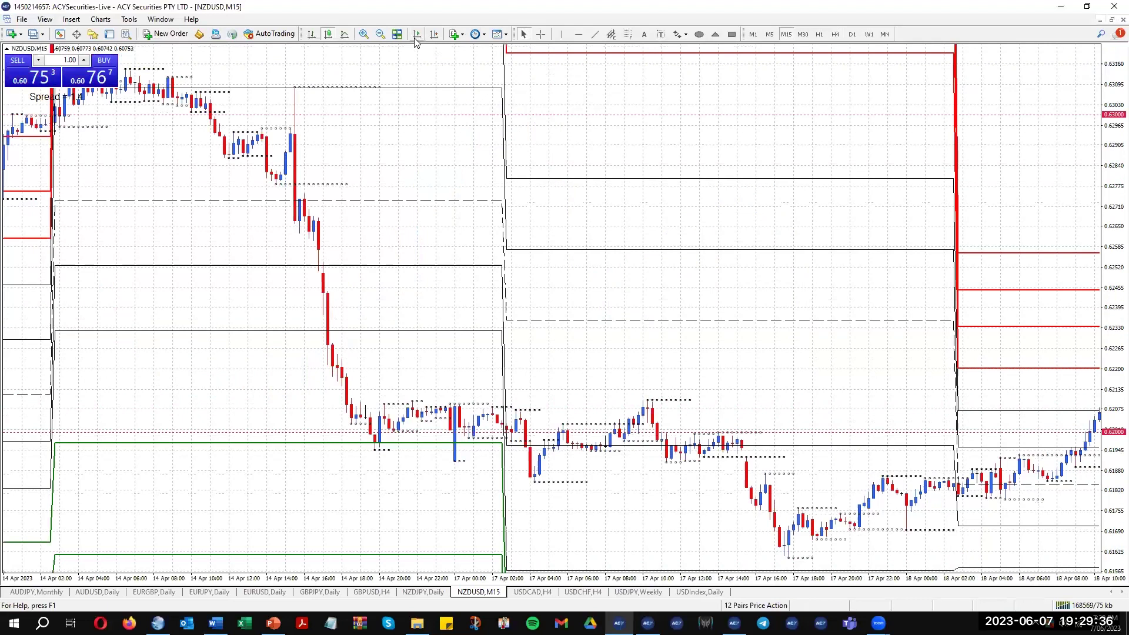
Step: Scroll the NZDUSD M15 chart forward to show the 10–12 May 2023 price action
scroll(529, 167, up, 10)
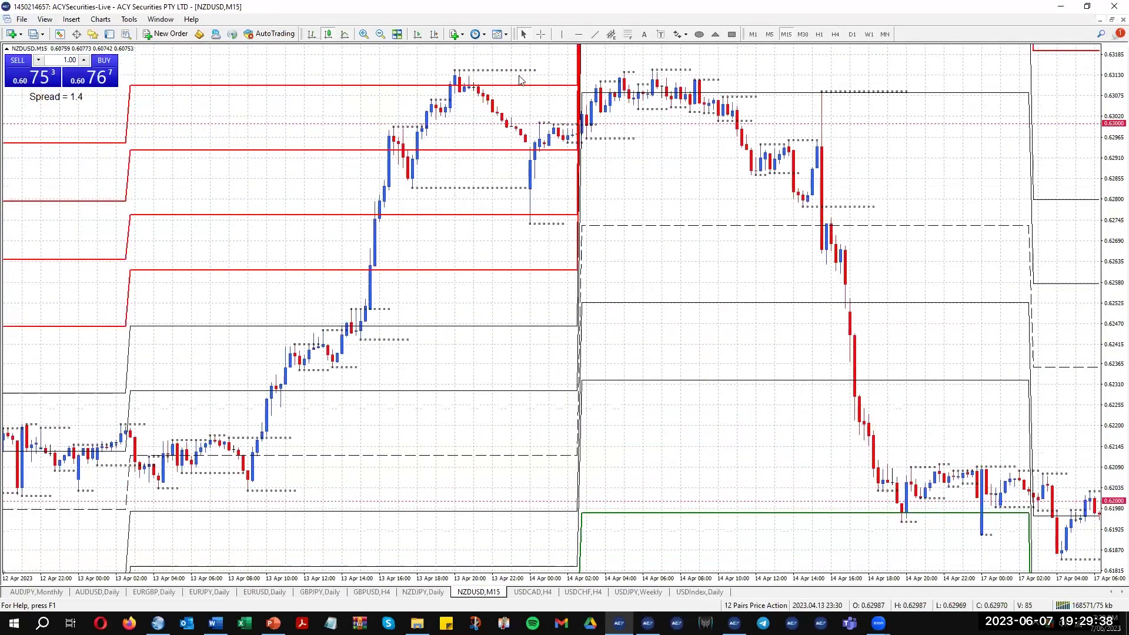
scroll(520, 80, up, 10)
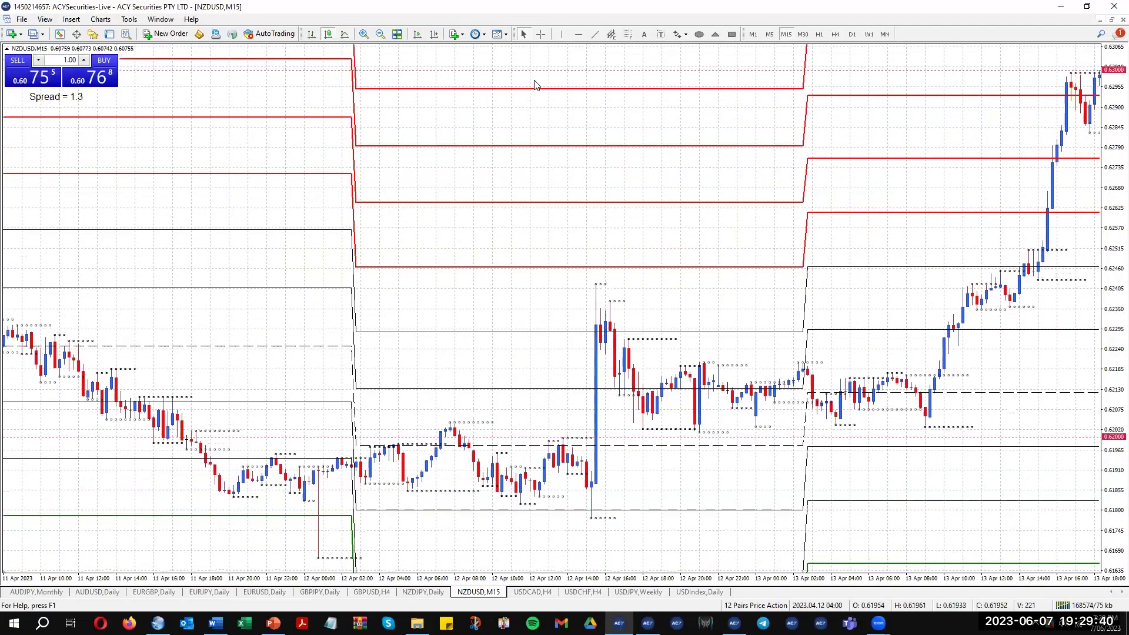
scroll(534, 84, down, 10)
scroll(553, 69, down, 15)
scroll(612, 77, down, 15)
scroll(600, 69, down, 15)
scroll(602, 61, down, 15)
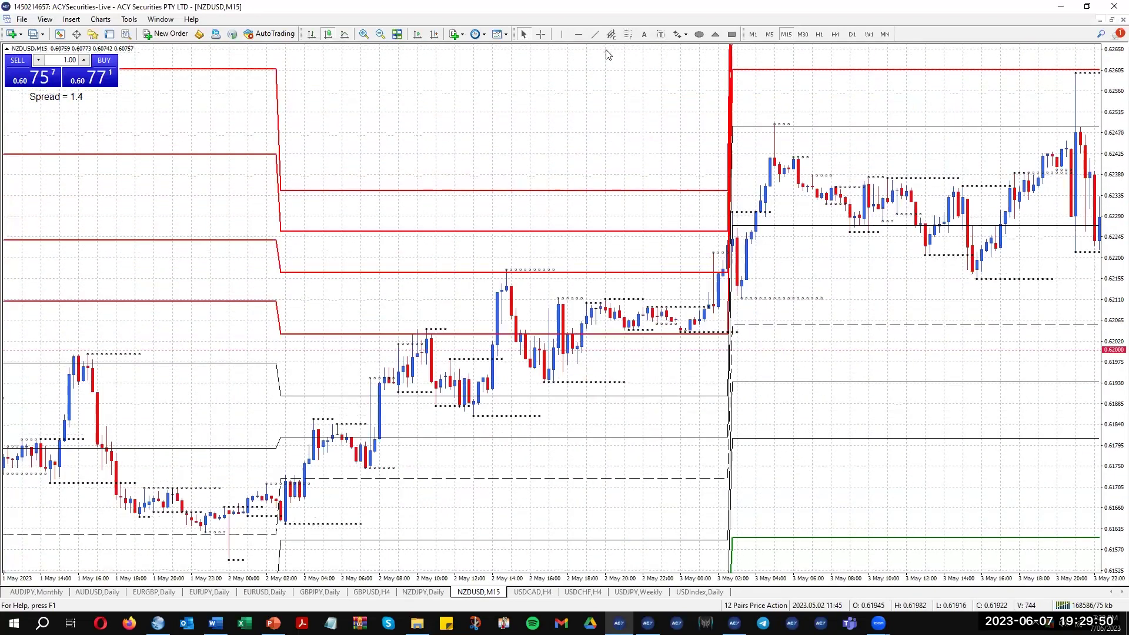
scroll(609, 52, down, 15)
scroll(609, 48, down, 15)
scroll(536, 191, down, 10)
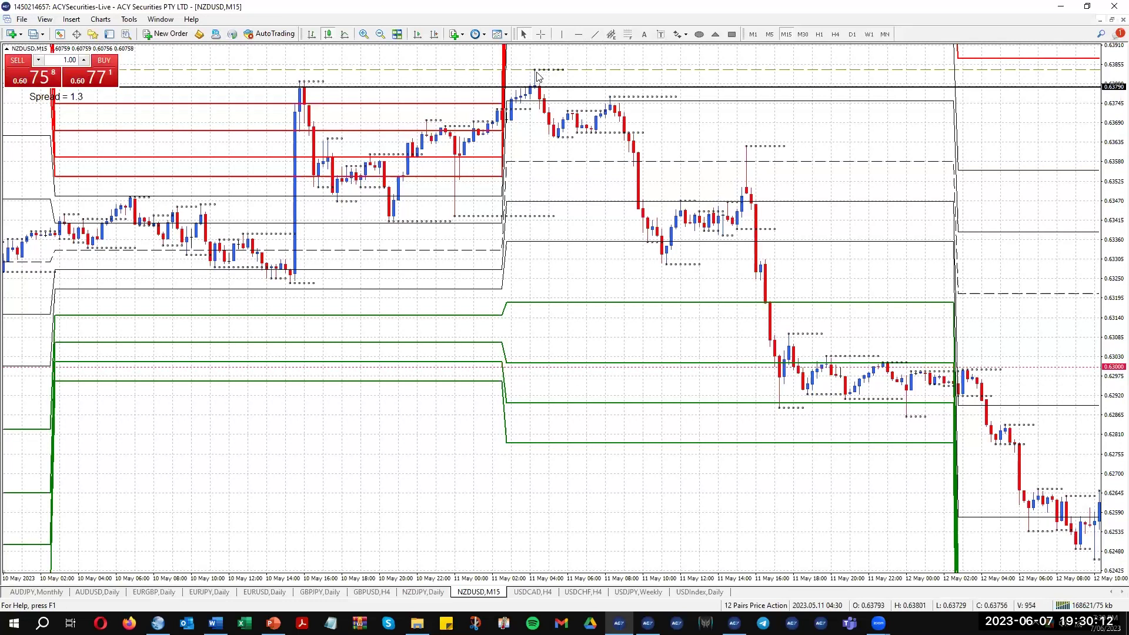
click(596, 35)
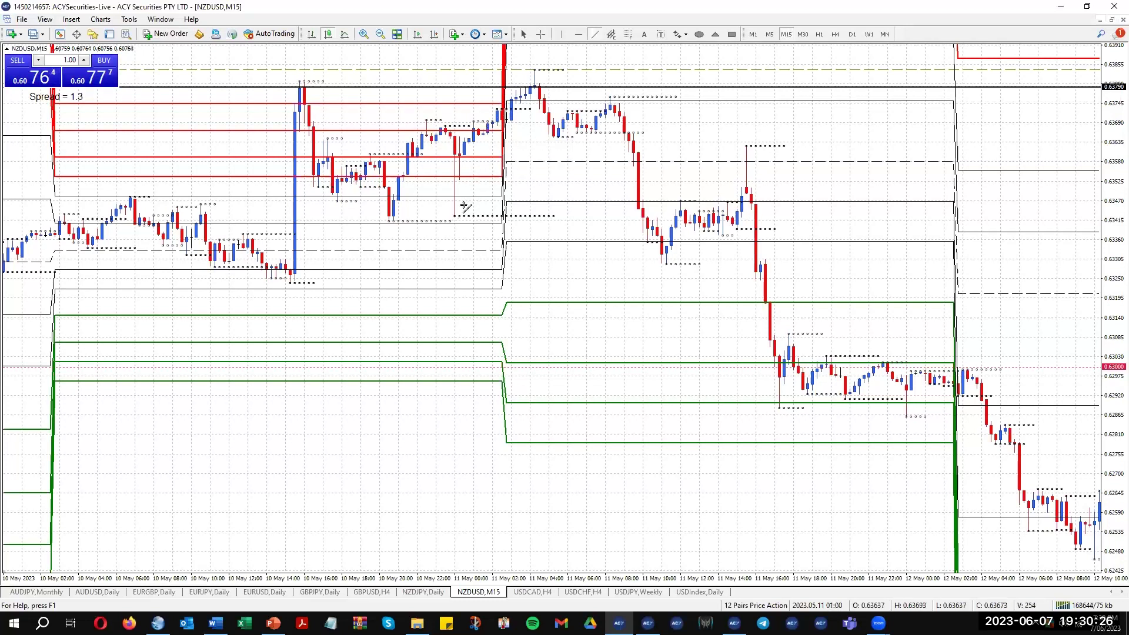
mouse_move(458, 217)
drag(456, 217, 547, 78)
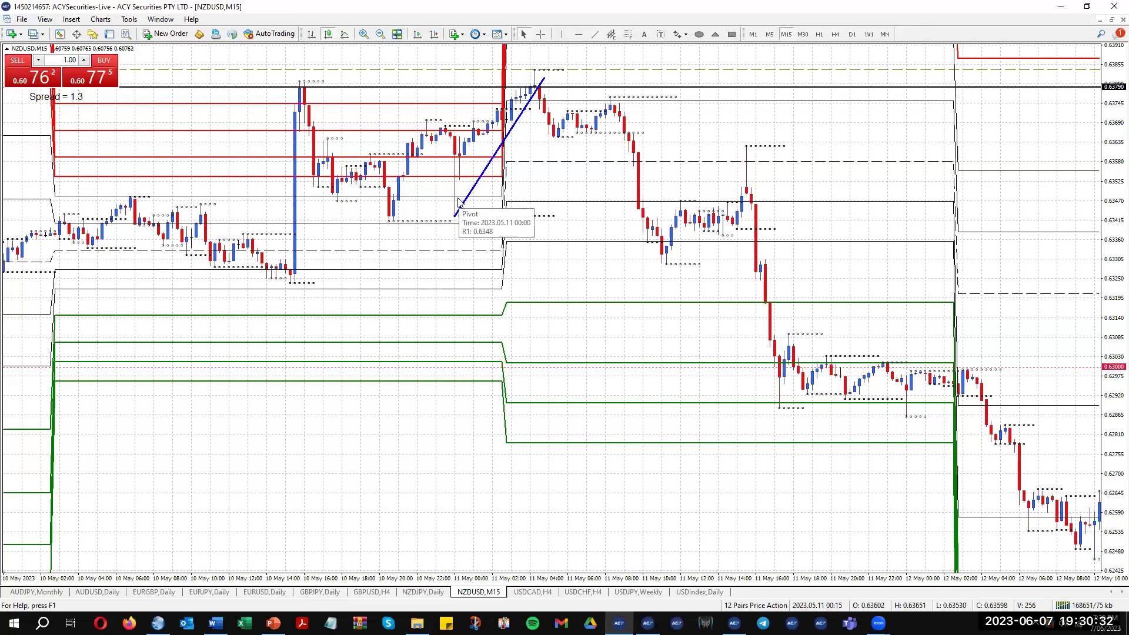
double_click(520, 119)
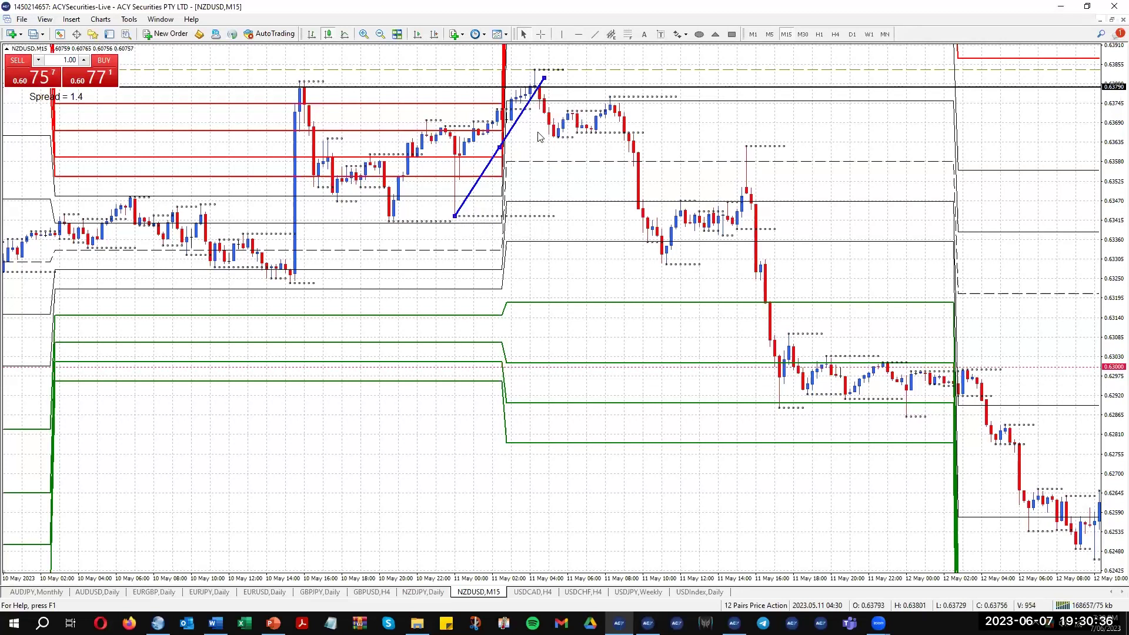
key(Delete)
click(595, 35)
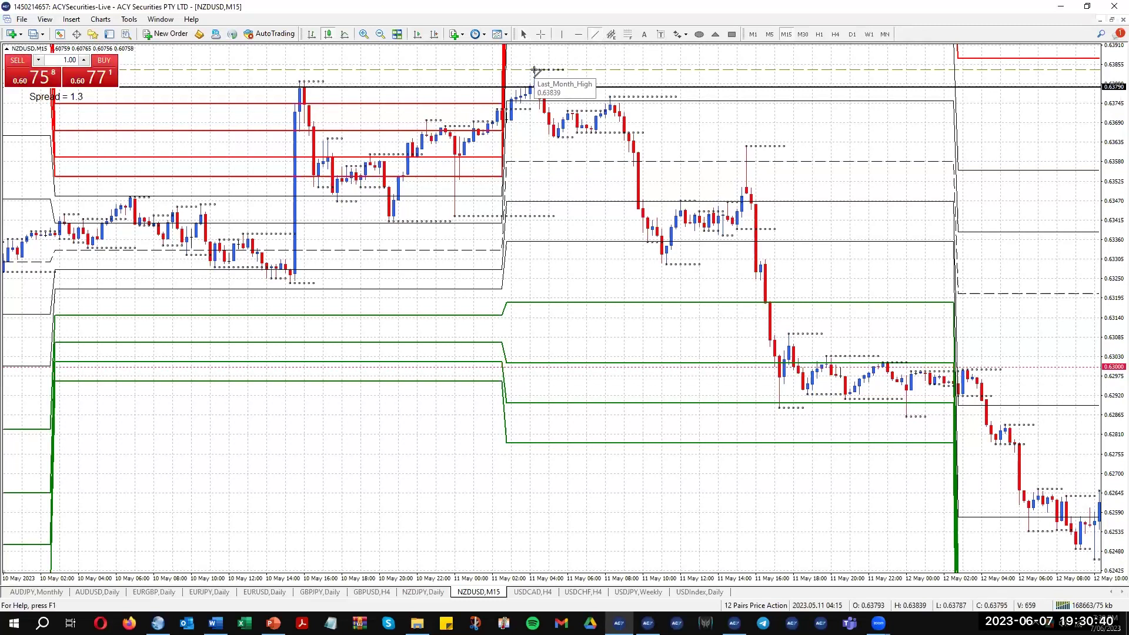
drag(534, 70, 558, 137)
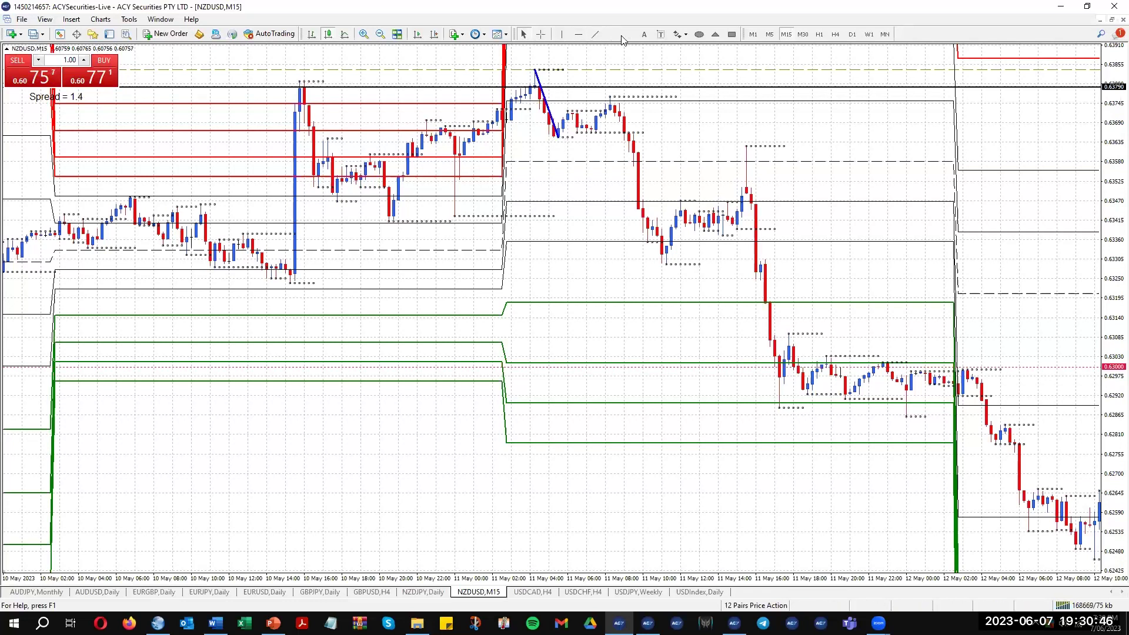
click(627, 34)
drag(535, 71, 560, 139)
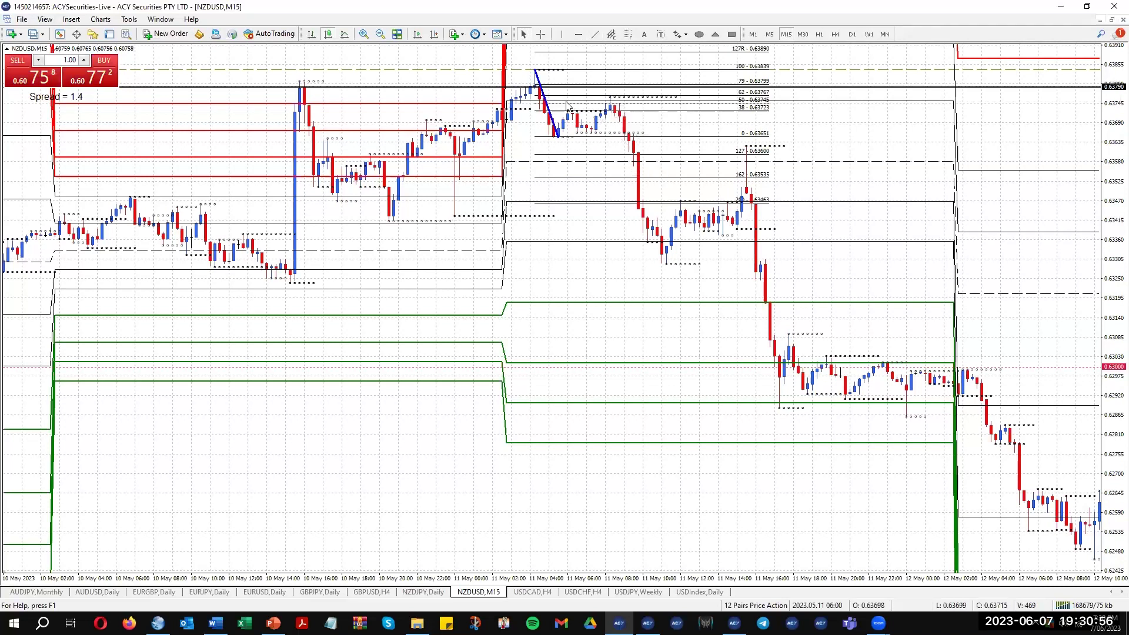
double_click(543, 94)
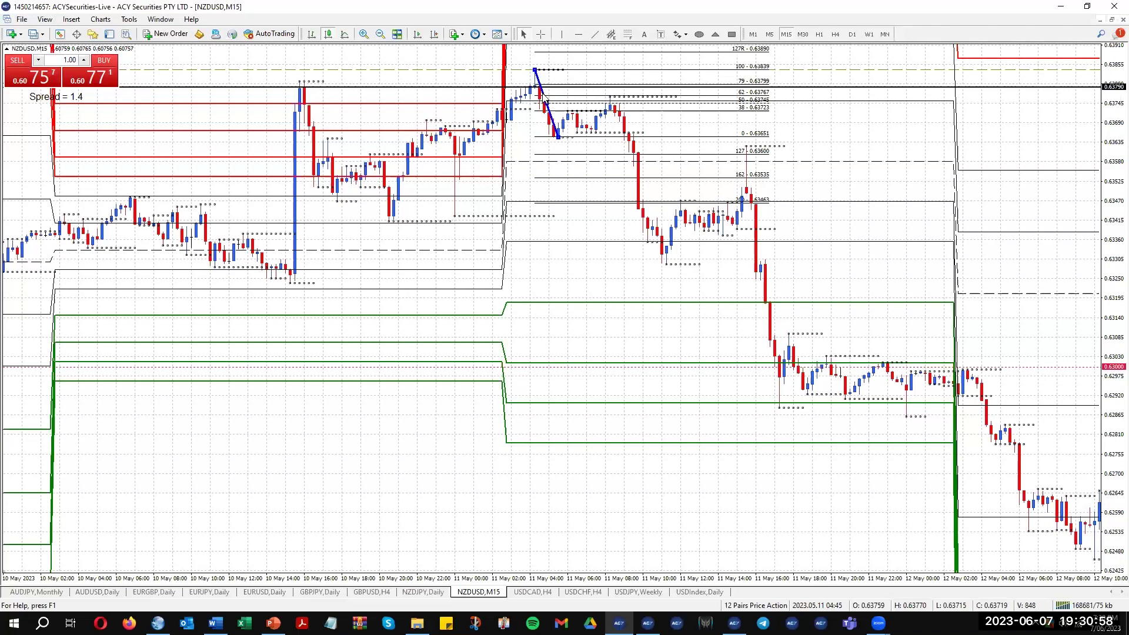
key(Delete)
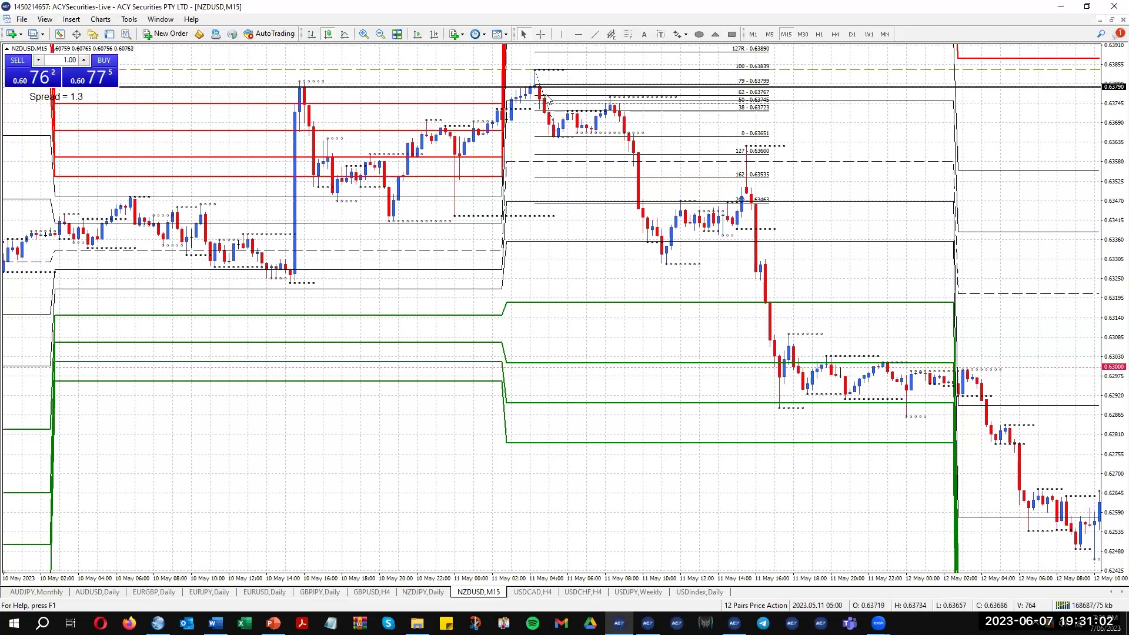
key(Delete)
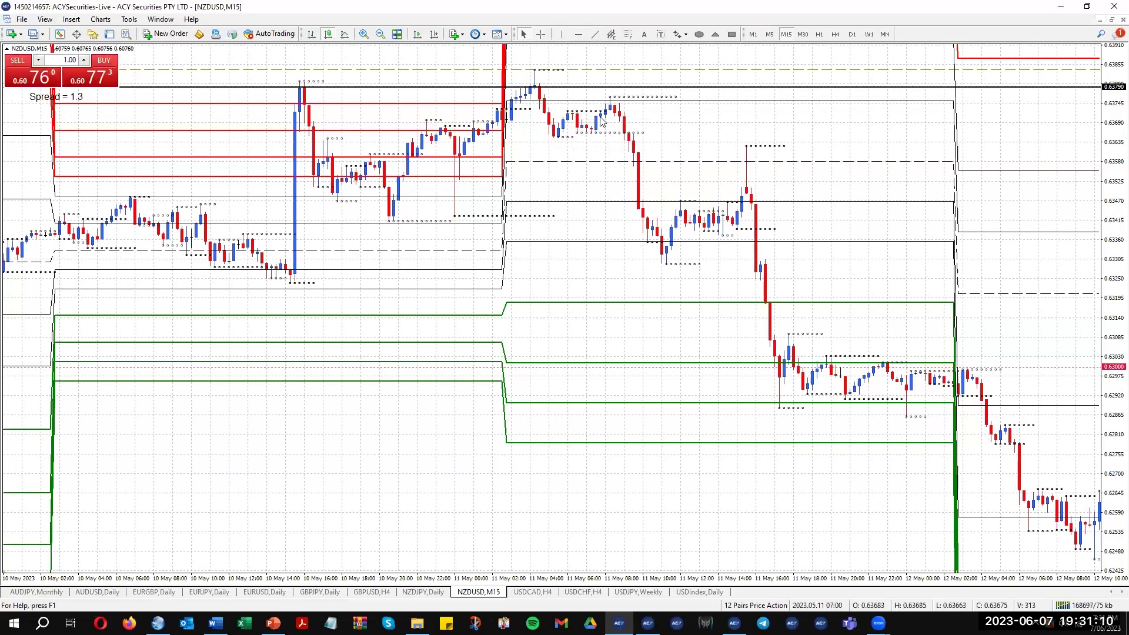
Step: Draw a rising trendline along the 11 May lows and a flat line at the breakdown level
click(594, 36)
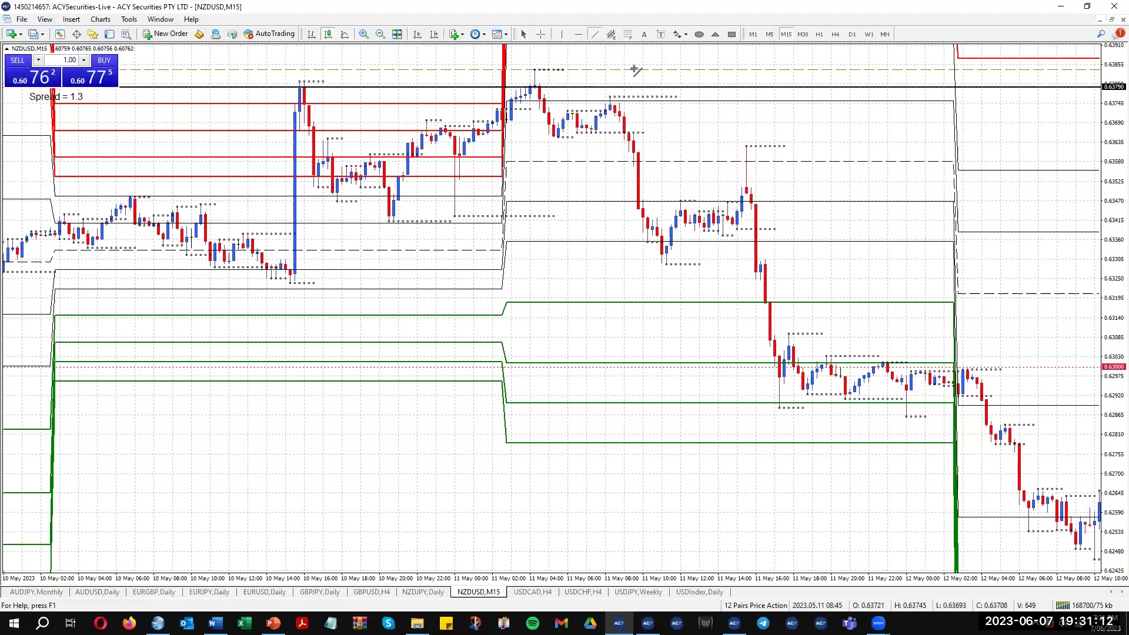
drag(557, 139, 663, 121)
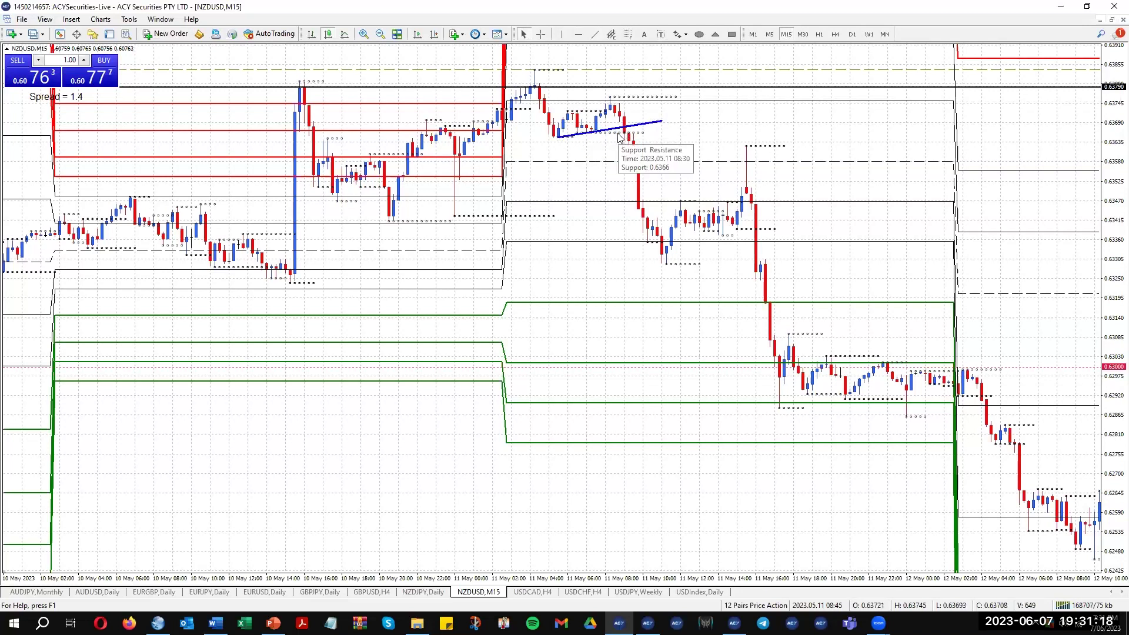
click(595, 34)
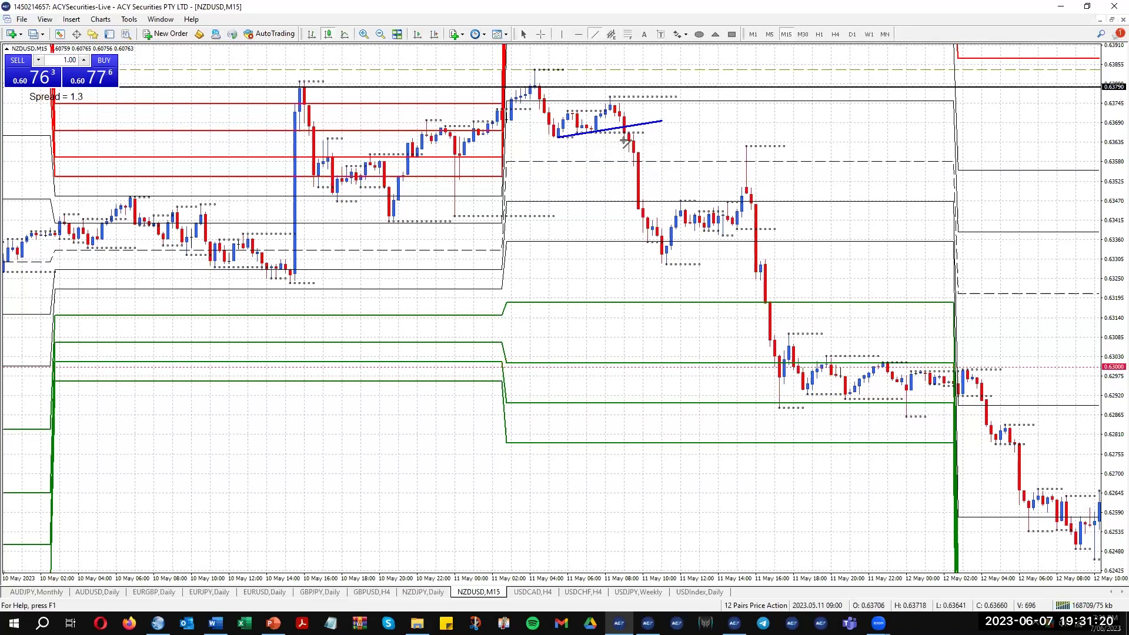
drag(669, 143, 696, 140)
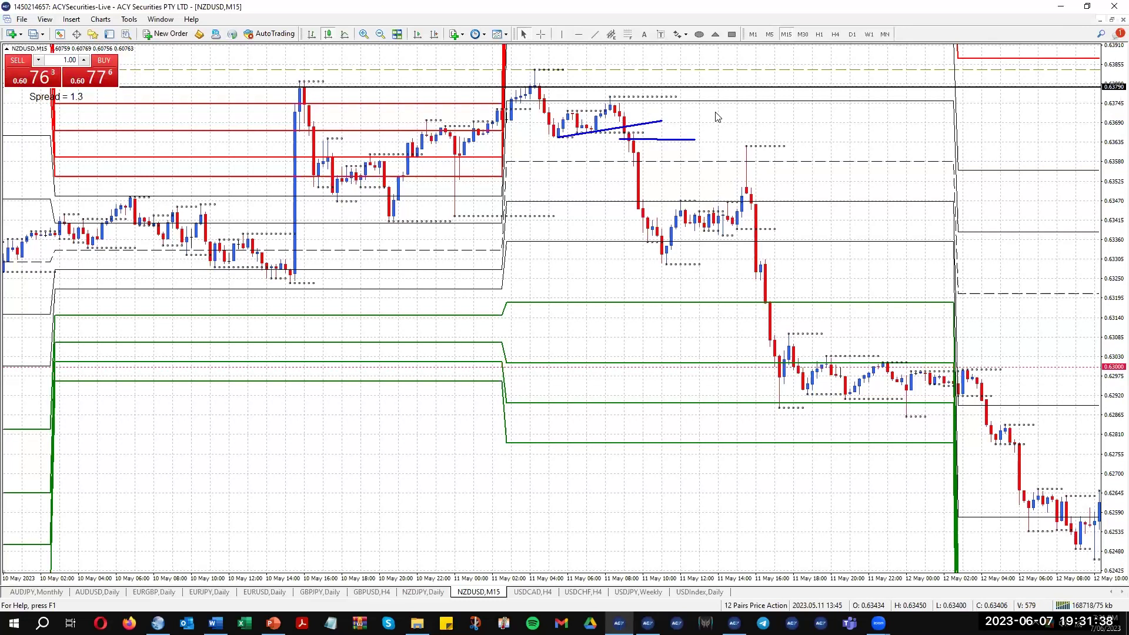
Step: Delete both new lines and return NZDUSD to the H4 timeframe
double_click(655, 123)
key(Delete)
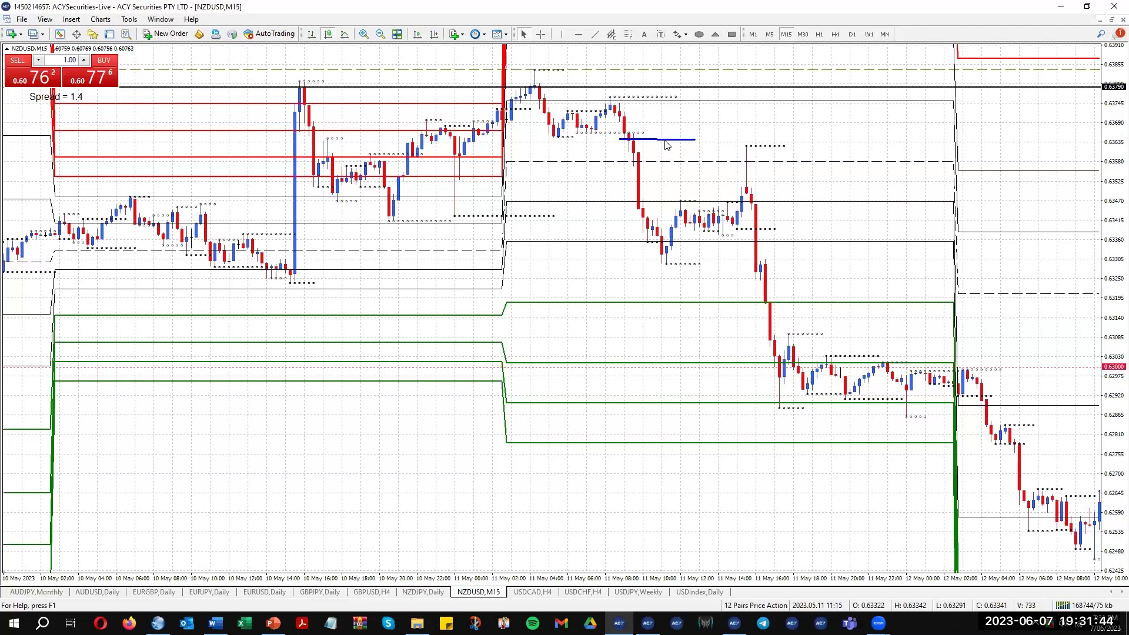
key(Delete)
click(836, 34)
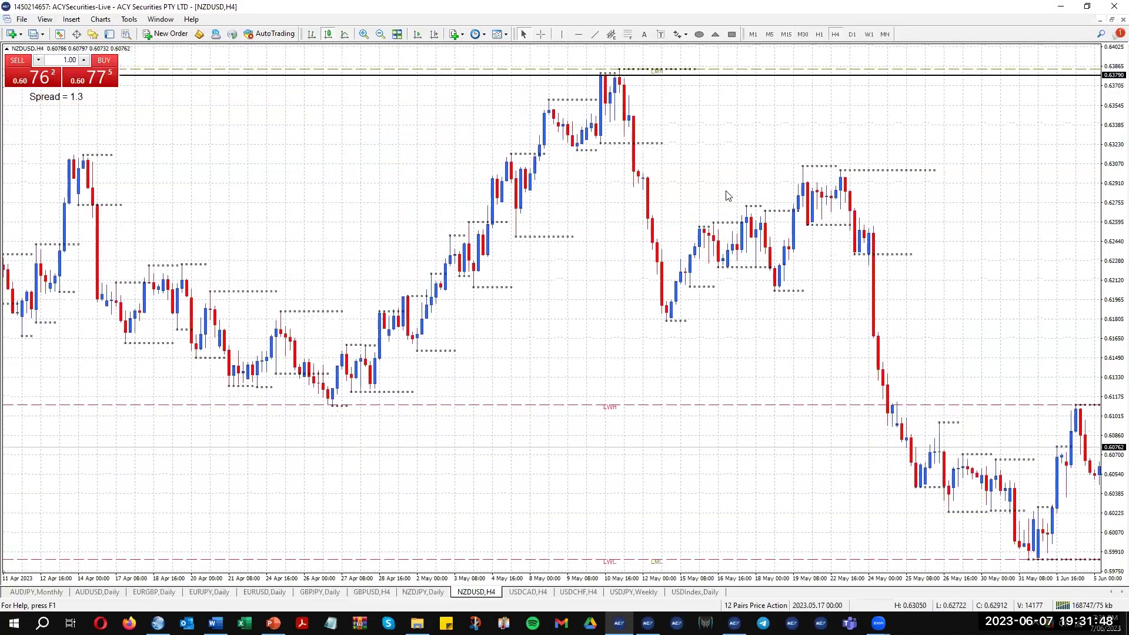
Step: Switch NZDUSD to D1 with Auto Scroll and Chart Shift enabled
click(852, 34)
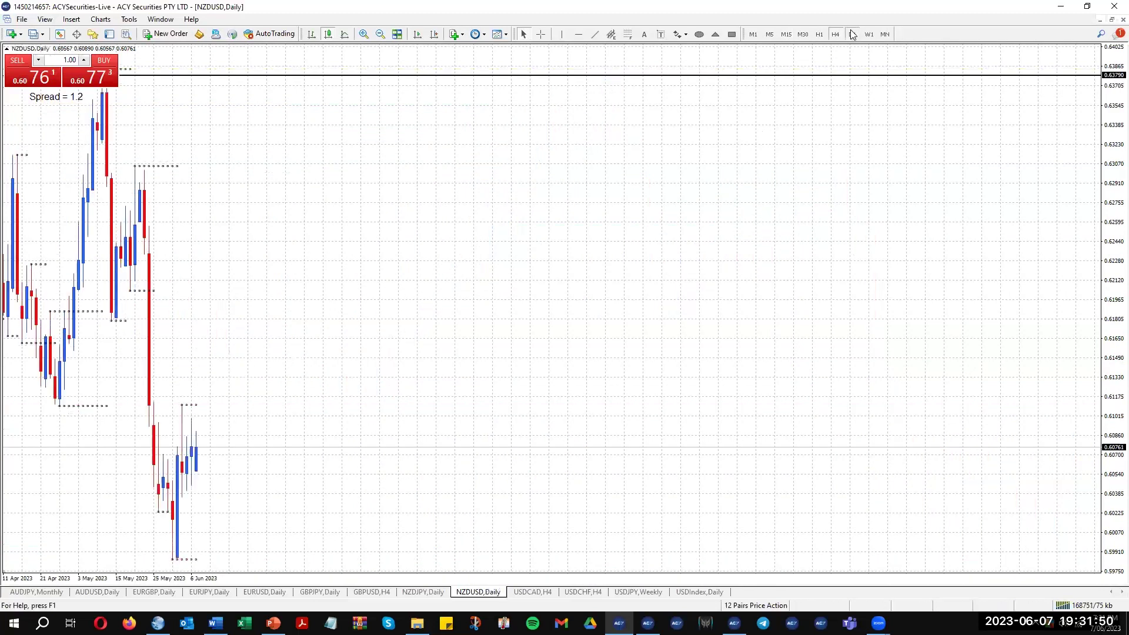
click(417, 34)
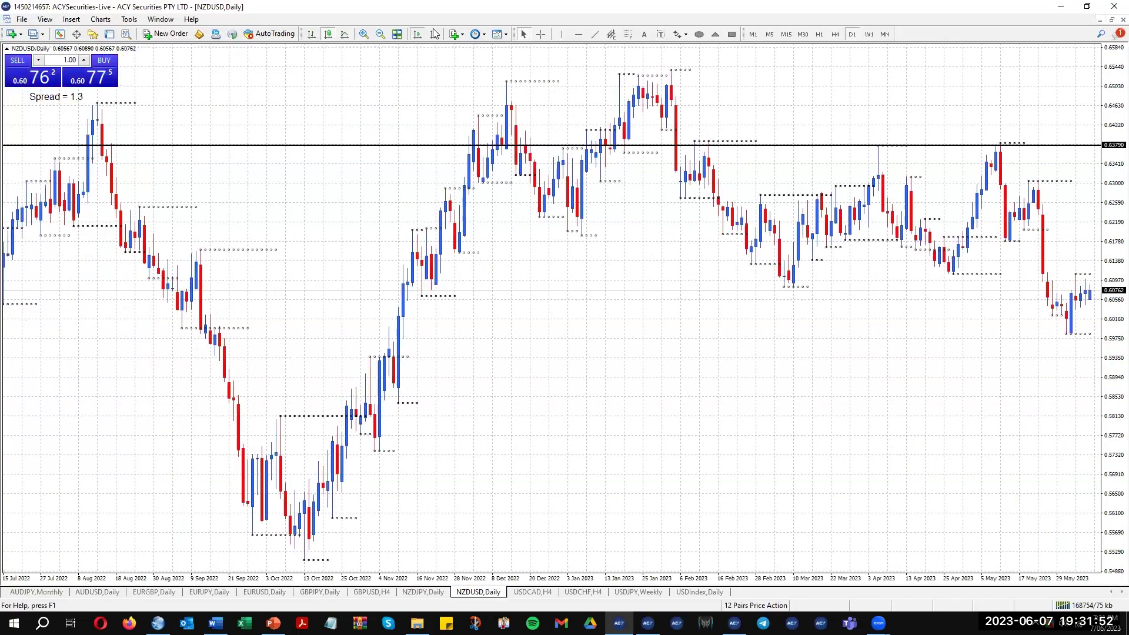
click(433, 34)
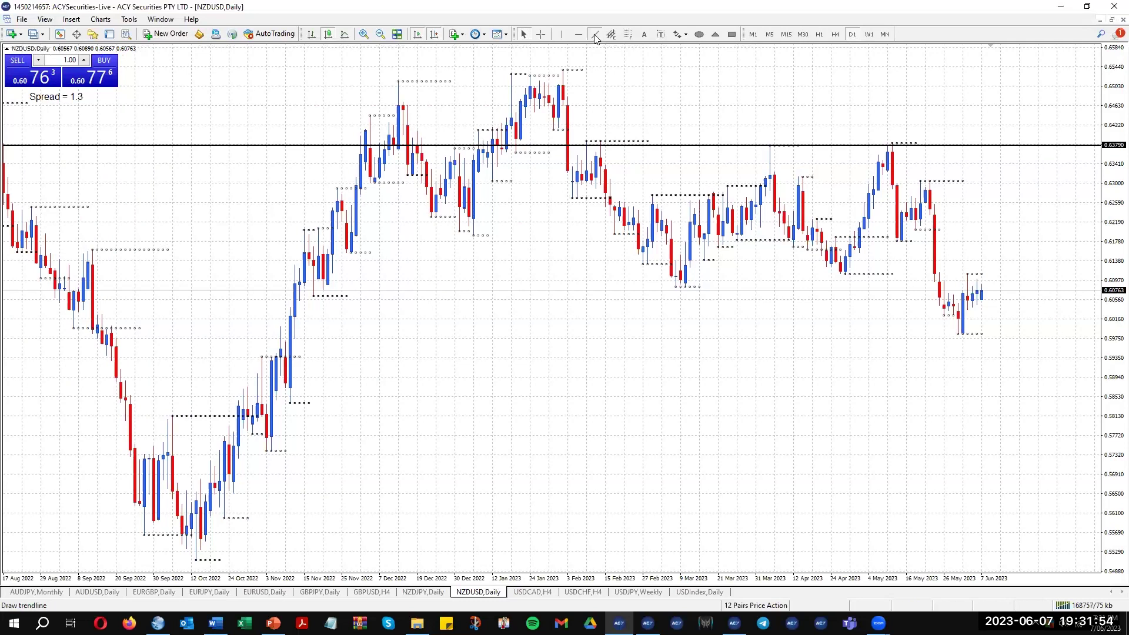
Step: Draw short horizontal trendlines near 0.6300 at the April and mid-May highs
drag(792, 179, 841, 176)
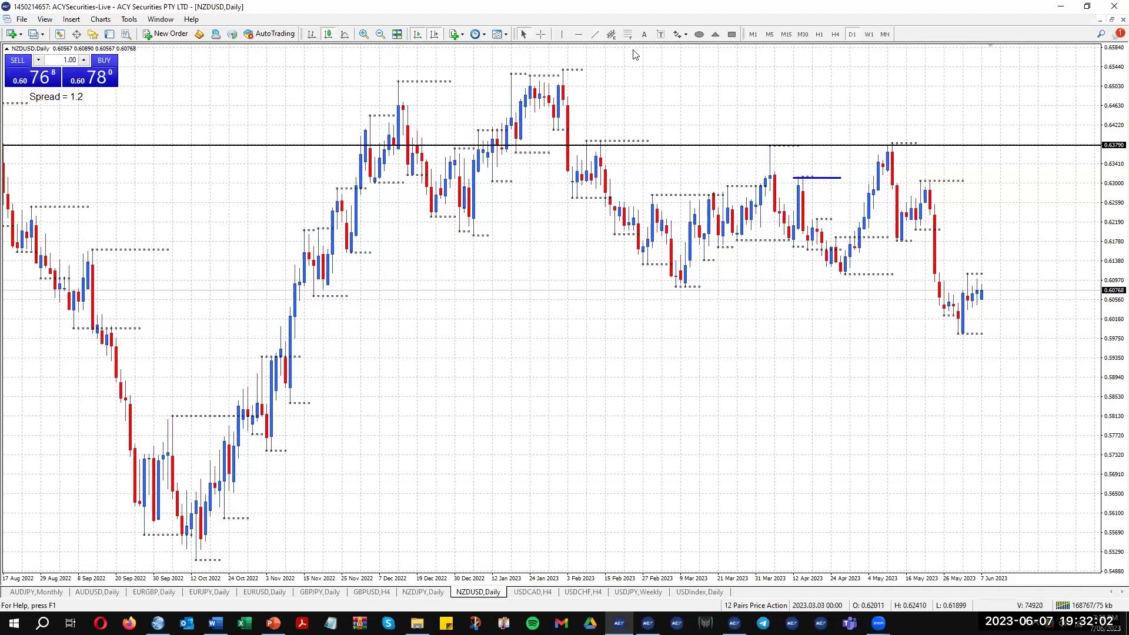
click(595, 34)
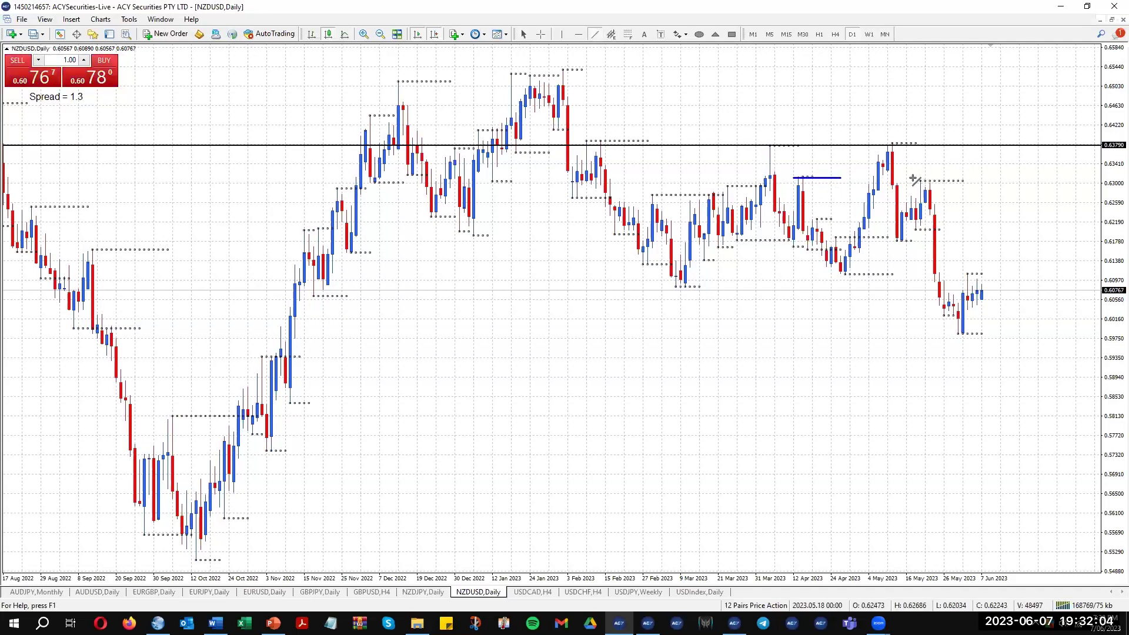
drag(906, 177, 978, 178)
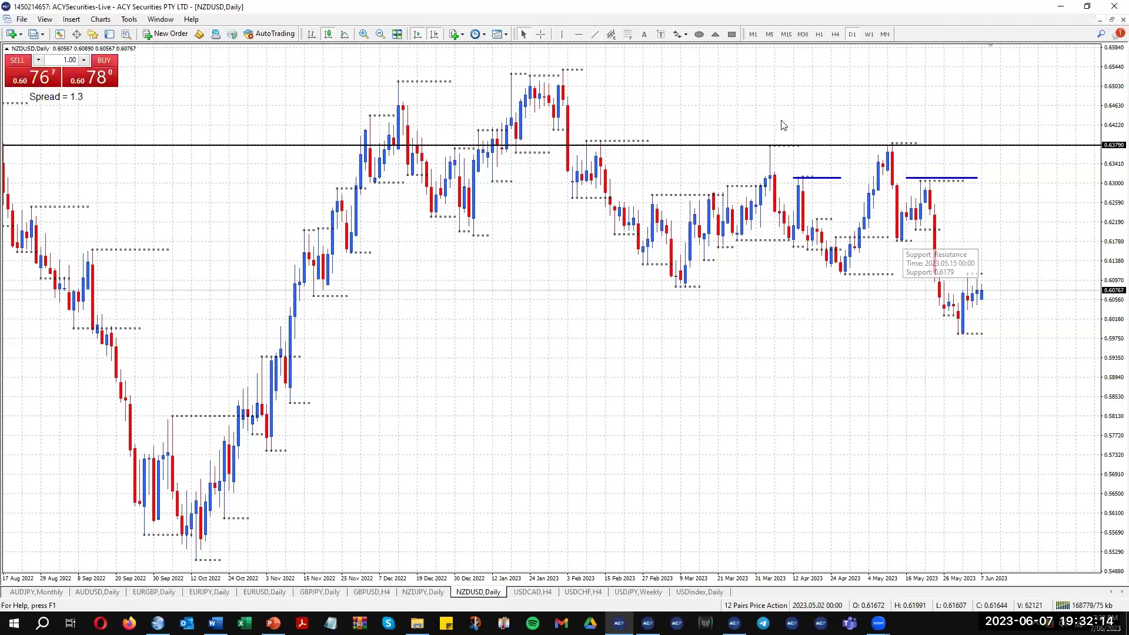
Step: Draw a Fibonacci retracement from 0.63839 May high to 0.61794 low, then view H4
click(628, 35)
mouse_move(893, 145)
mouse_down()
mouse_move(920, 173)
mouse_move(935, 168)
mouse_move(897, 150)
mouse_move(920, 179)
mouse_move(900, 244)
mouse_up()
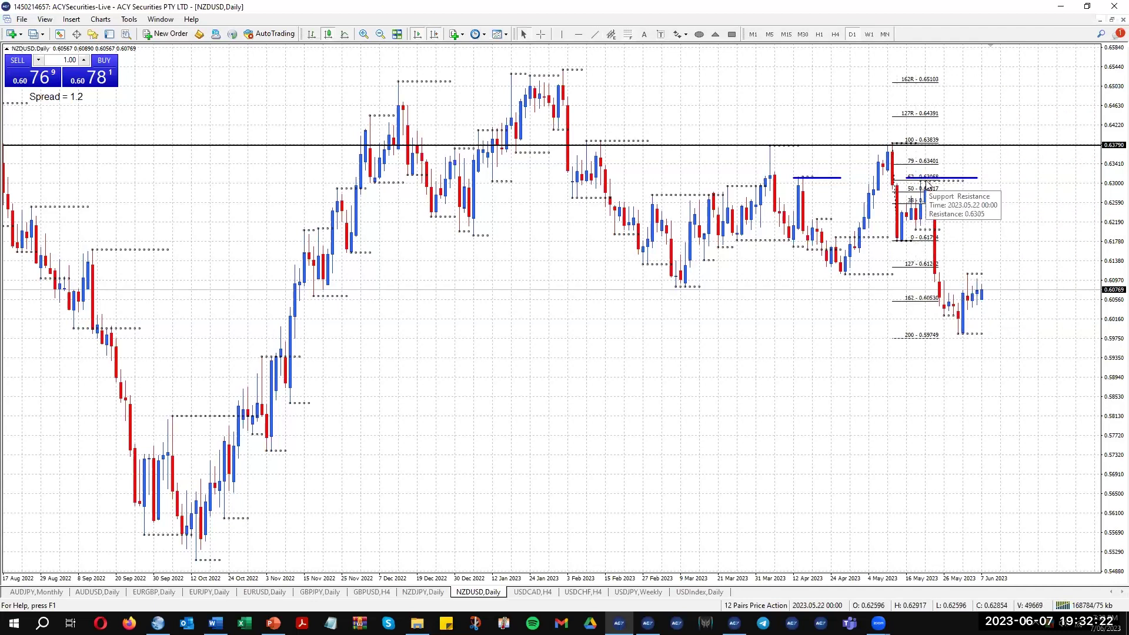
click(835, 35)
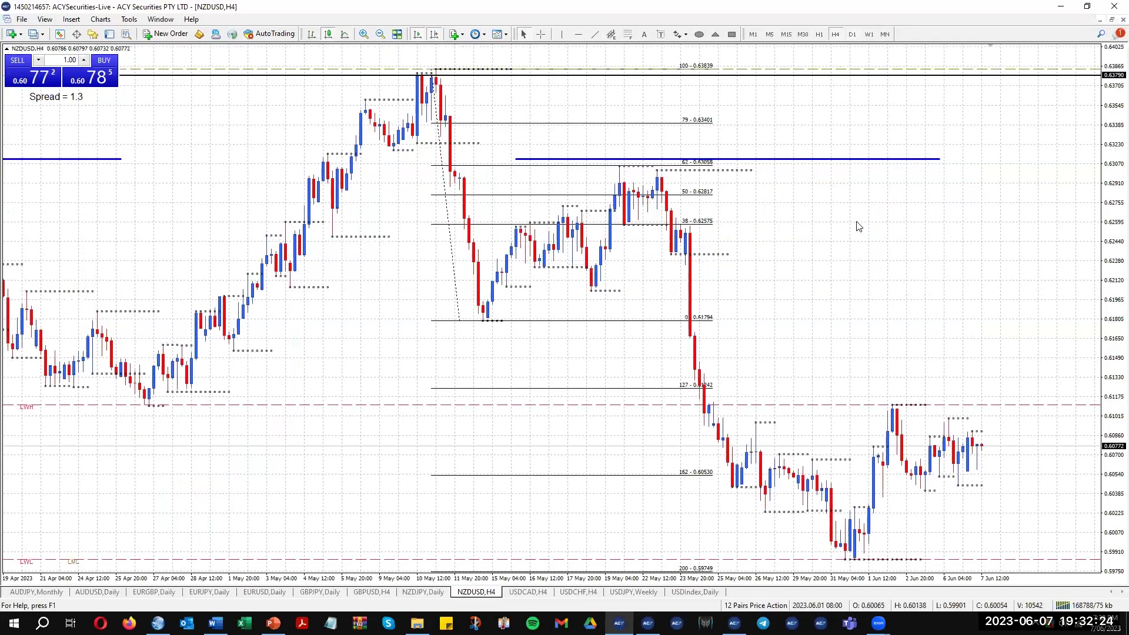
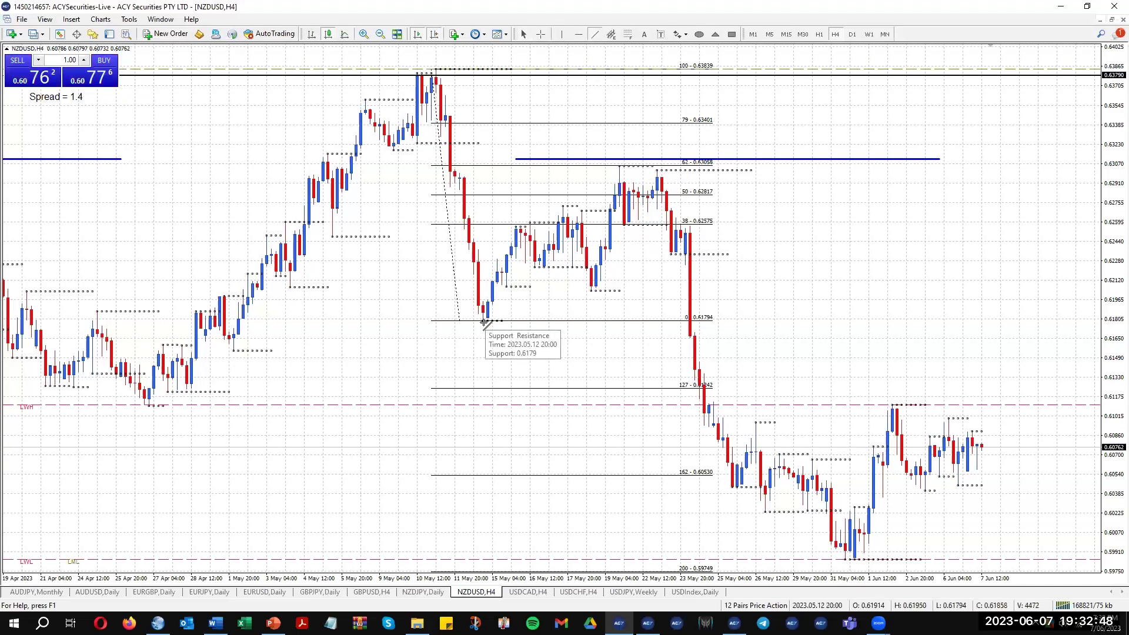
Step: Draw a trial trendline up from the May swing low, then delete it
mouse_move(483, 322)
mouse_down()
mouse_move(627, 161)
mouse_move(636, 124)
mouse_up()
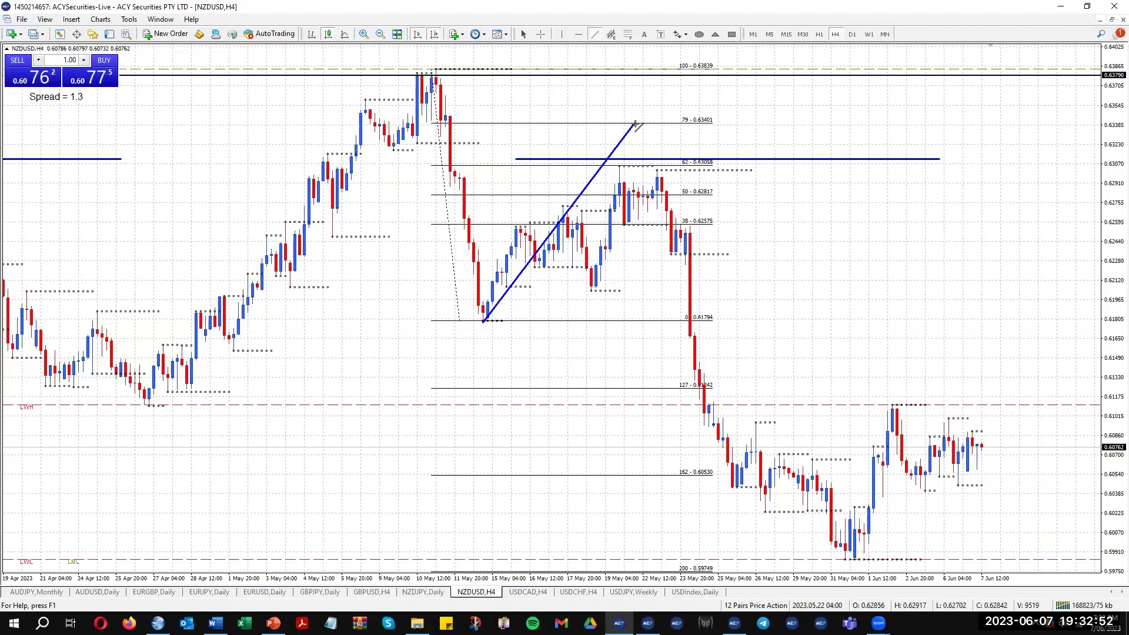
drag(635, 124, 633, 126)
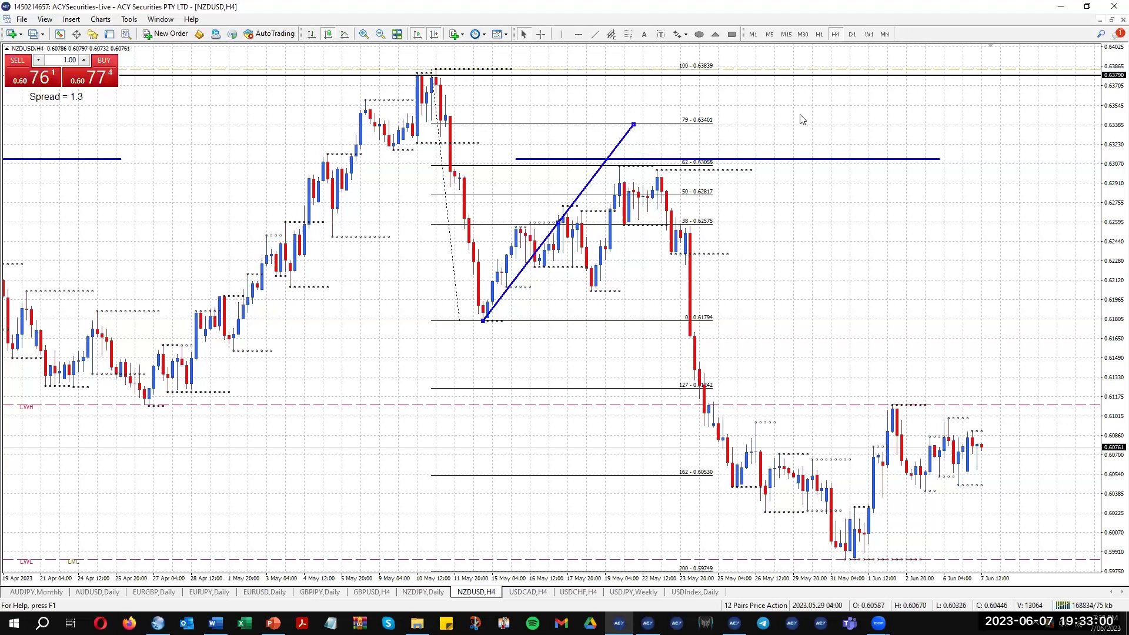
key(Delete)
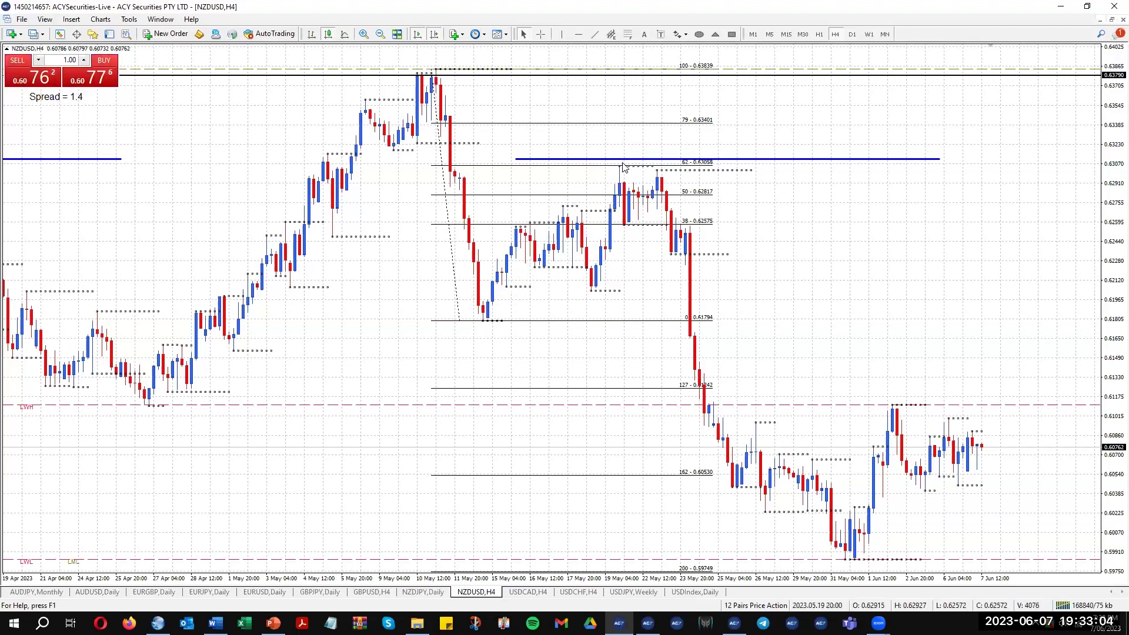
Step: Remove the Fibonacci retracement from the NZDUSD H4 chart
mouse_move(623, 171)
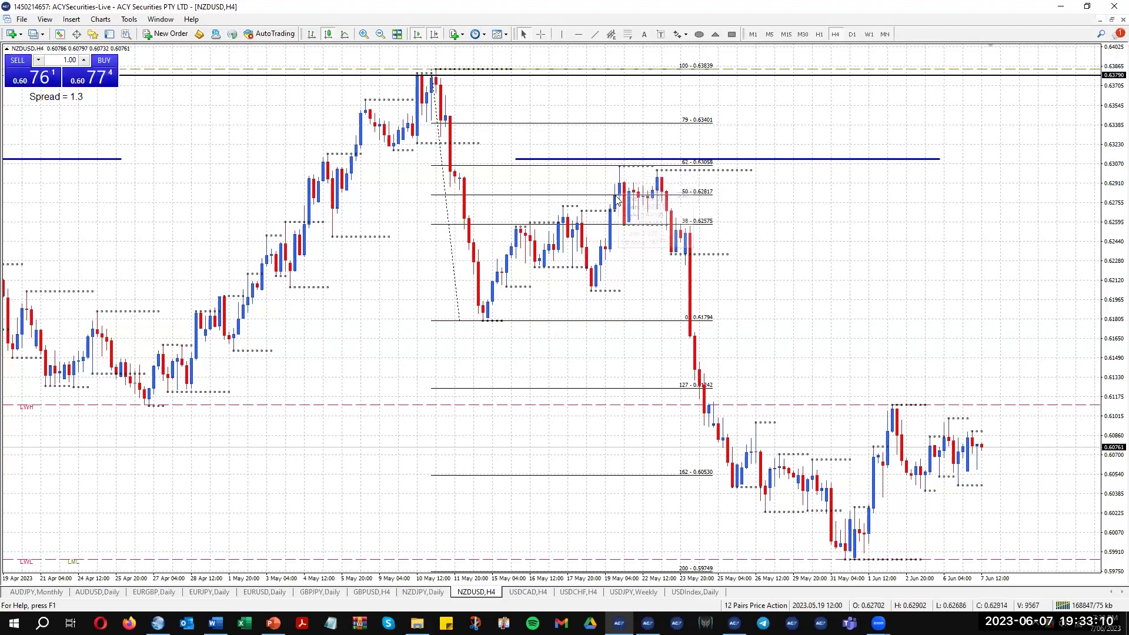
mouse_move(627, 228)
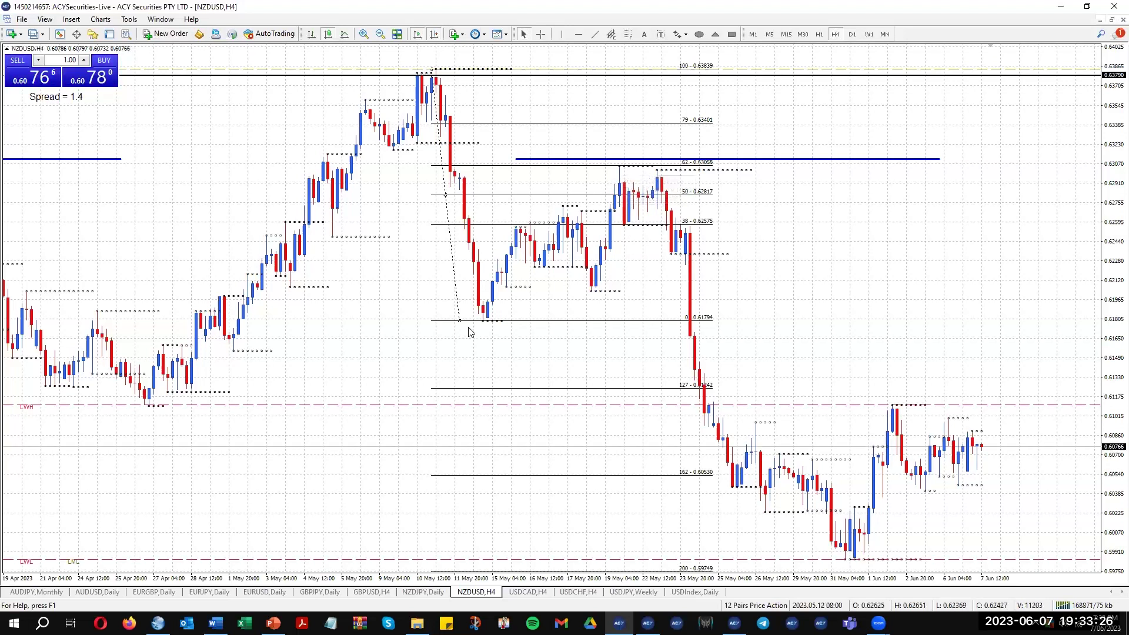
key(Delete)
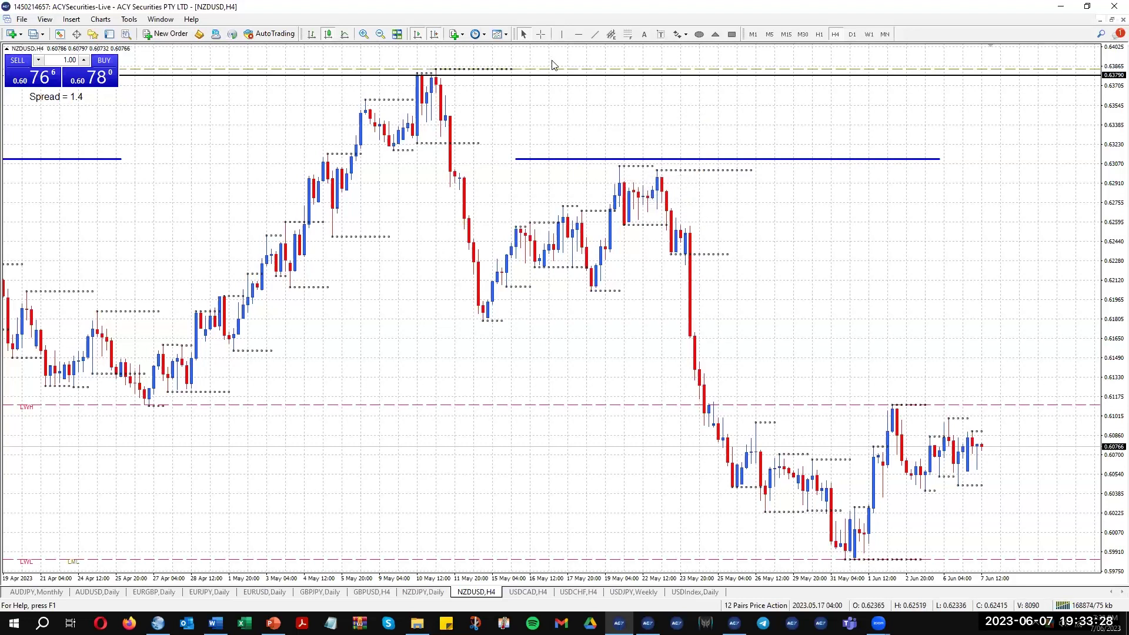
Step: Sketch a falling trendline, a small Fibonacci retracement and a rising trendline, then delete the retracement and rising trendline
click(595, 34)
drag(619, 167, 625, 224)
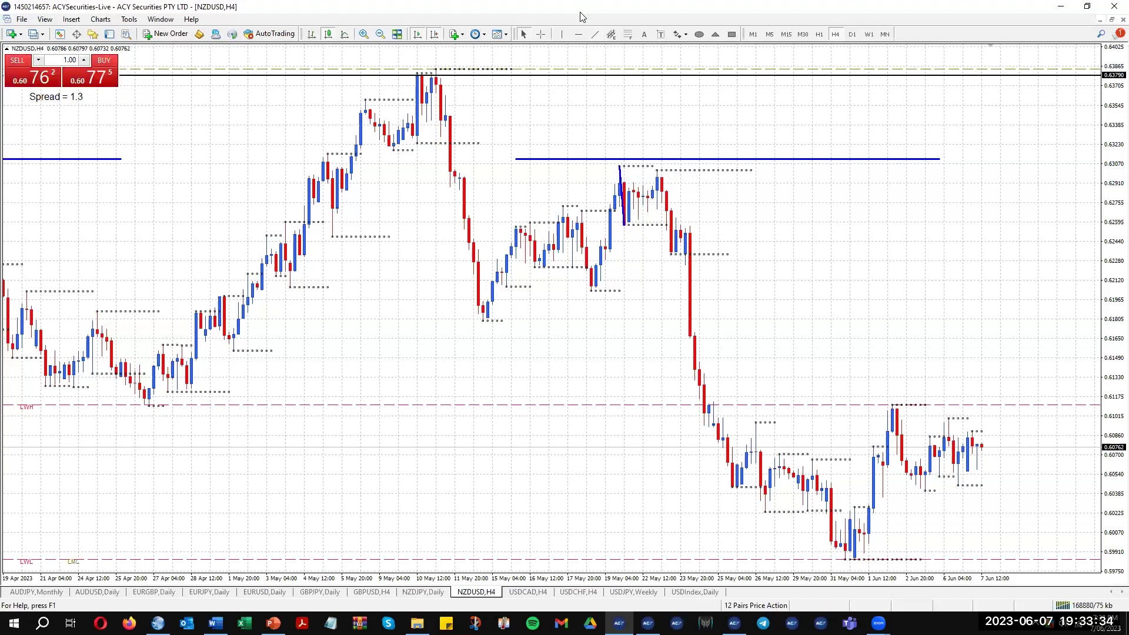
click(628, 34)
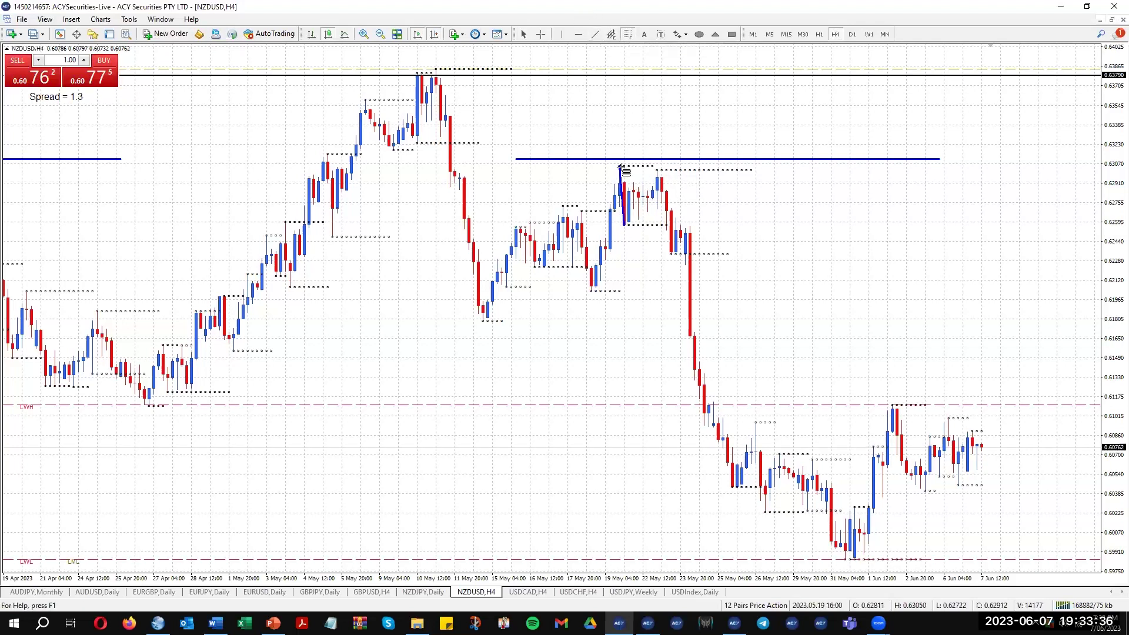
drag(620, 167, 622, 224)
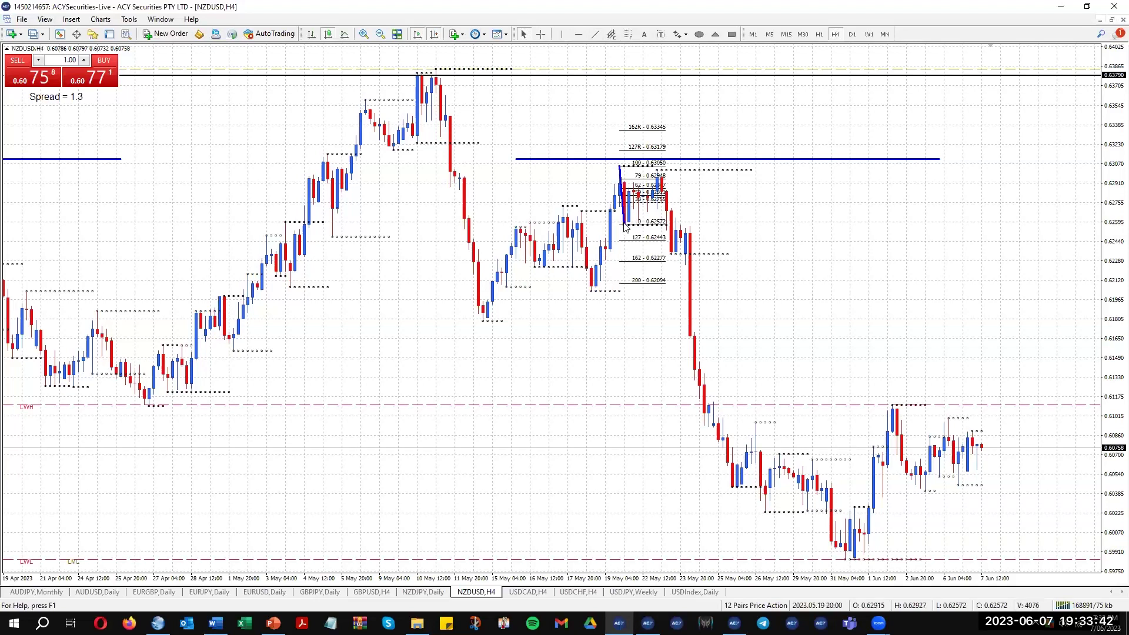
click(595, 34)
drag(623, 224, 650, 176)
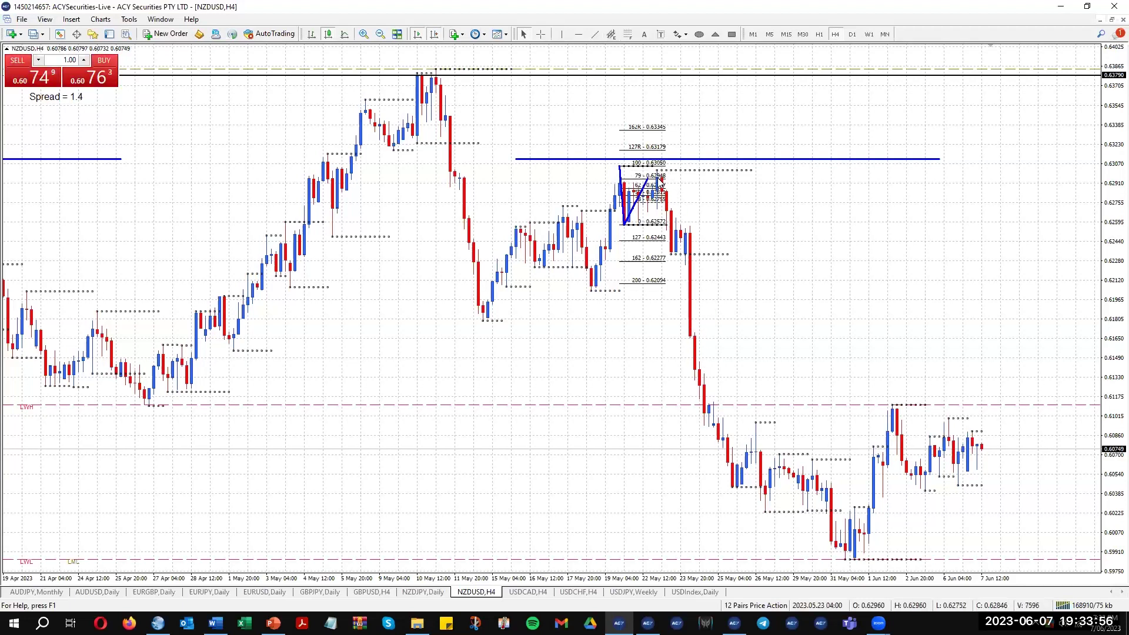
mouse_move(660, 181)
key(BackSpace)
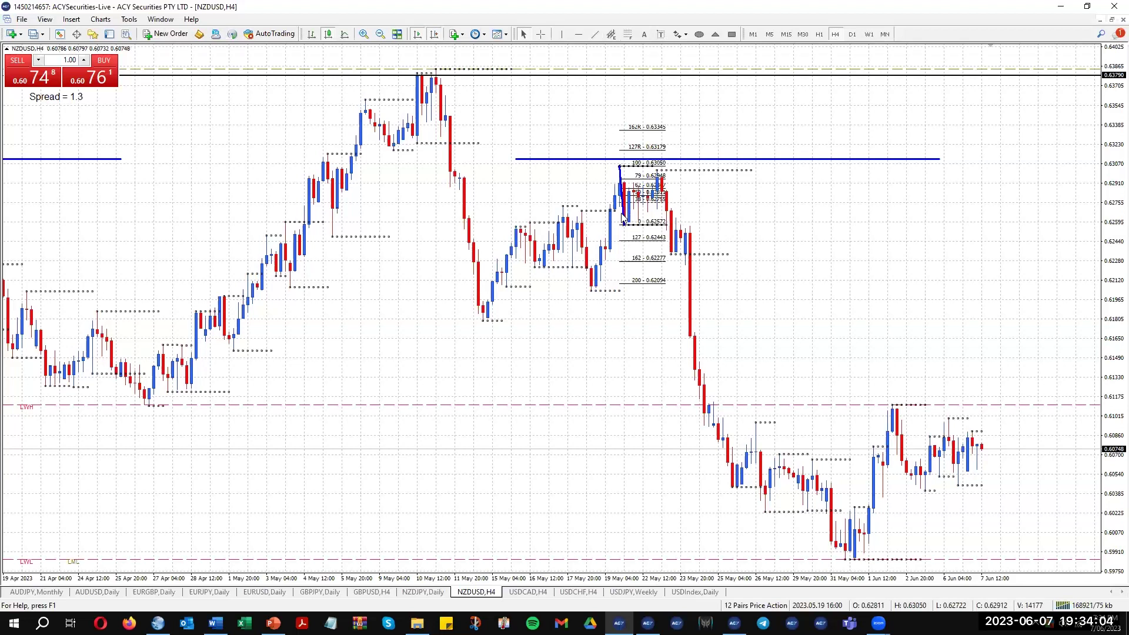
key(BackSpace)
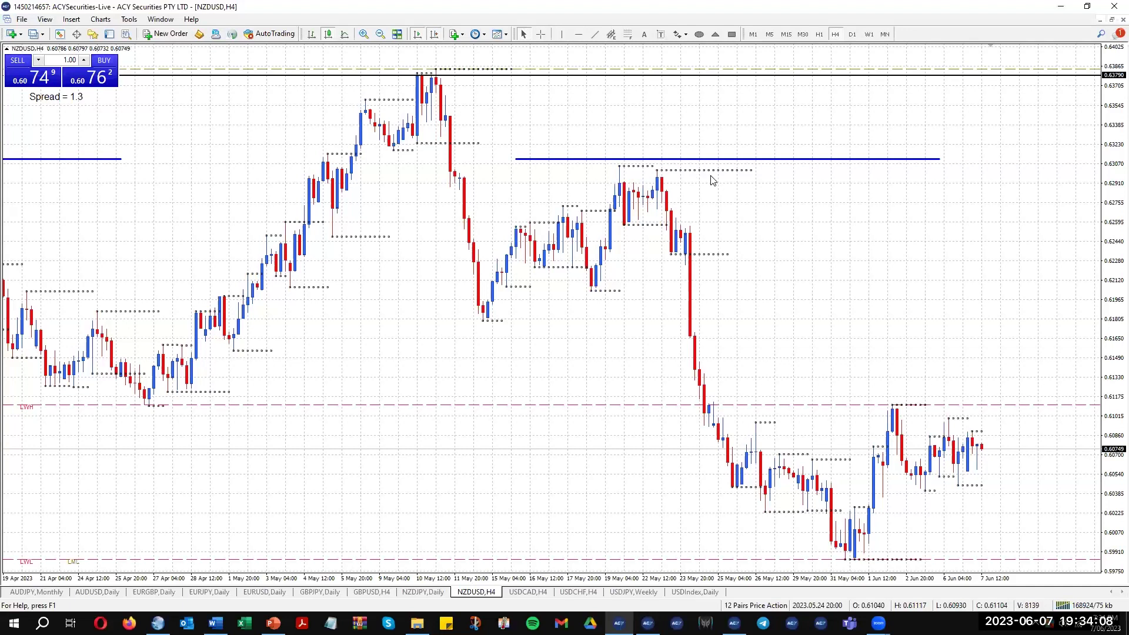
Step: Delete the long blue horizontal line and the short blue line on the left
double_click(877, 158)
key(Delete)
double_click(91, 159)
key(Delete)
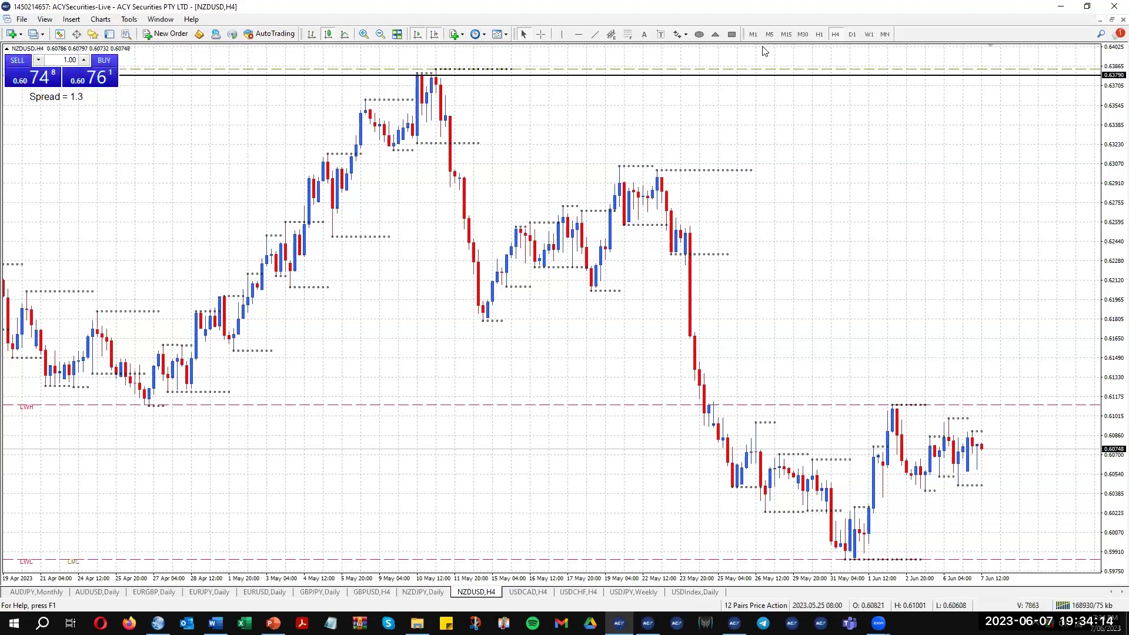
Step: On NZDUSD daily, draw trendlines from the 0.63790 peak to the April low and up to the May high
click(852, 34)
click(595, 34)
drag(770, 145, 844, 273)
click(595, 34)
drag(845, 273, 892, 145)
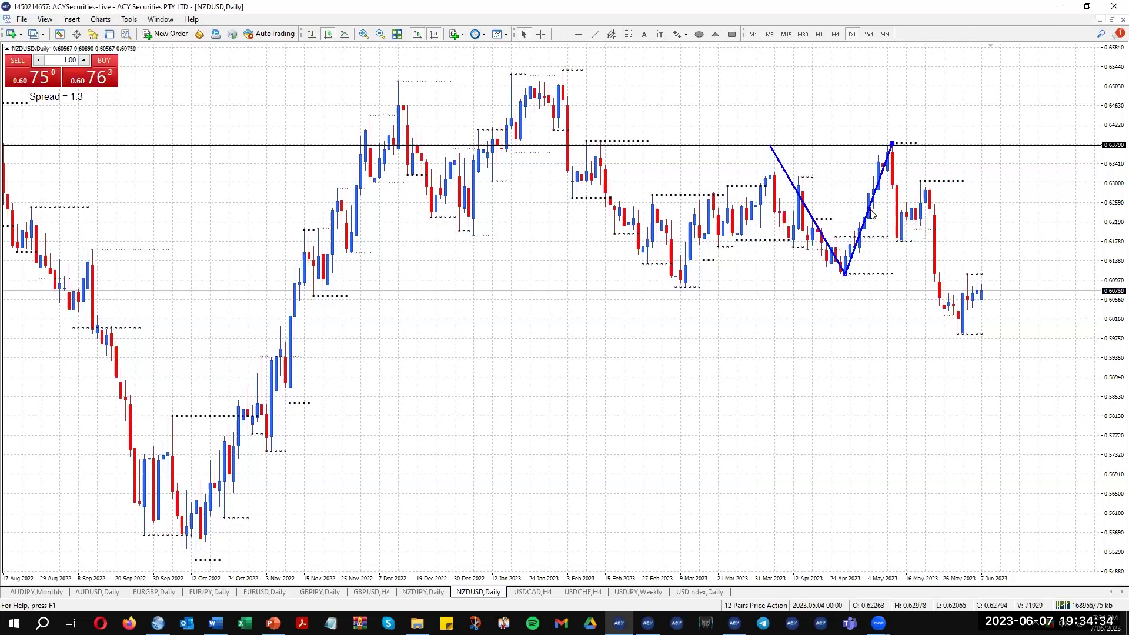
Step: Delete both the rising and the falling swing trendlines
key(Delete)
double_click(791, 187)
key(Delete)
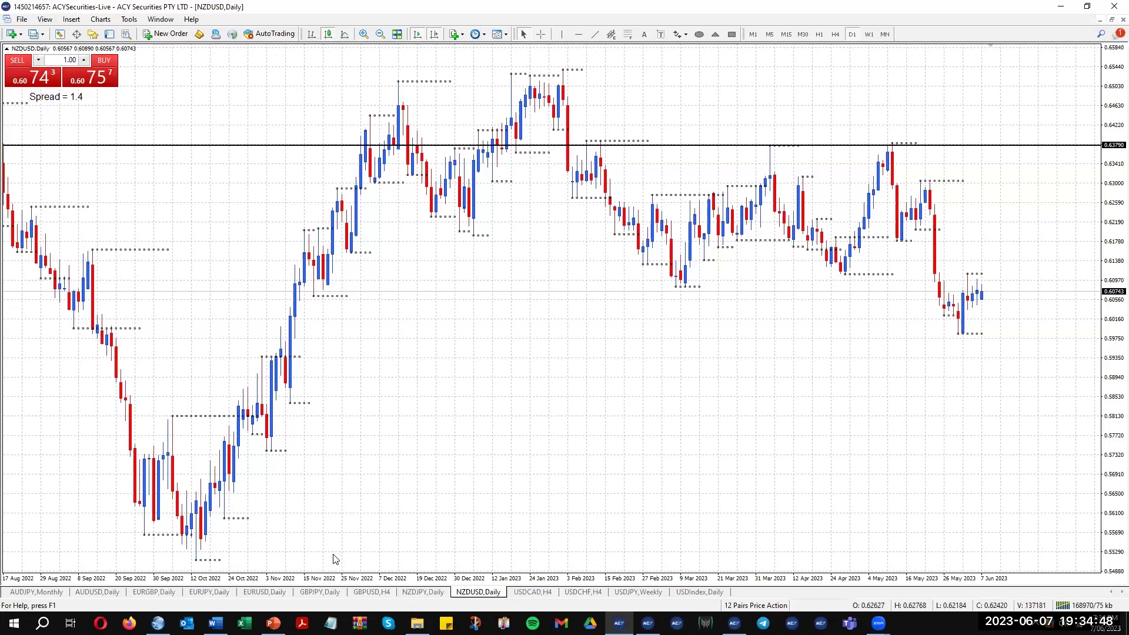
Step: Show EURUSD monthly and draw a Fibonacci retracement over the 2022 decline, 1.14947 high to 0.95357 low
click(261, 592)
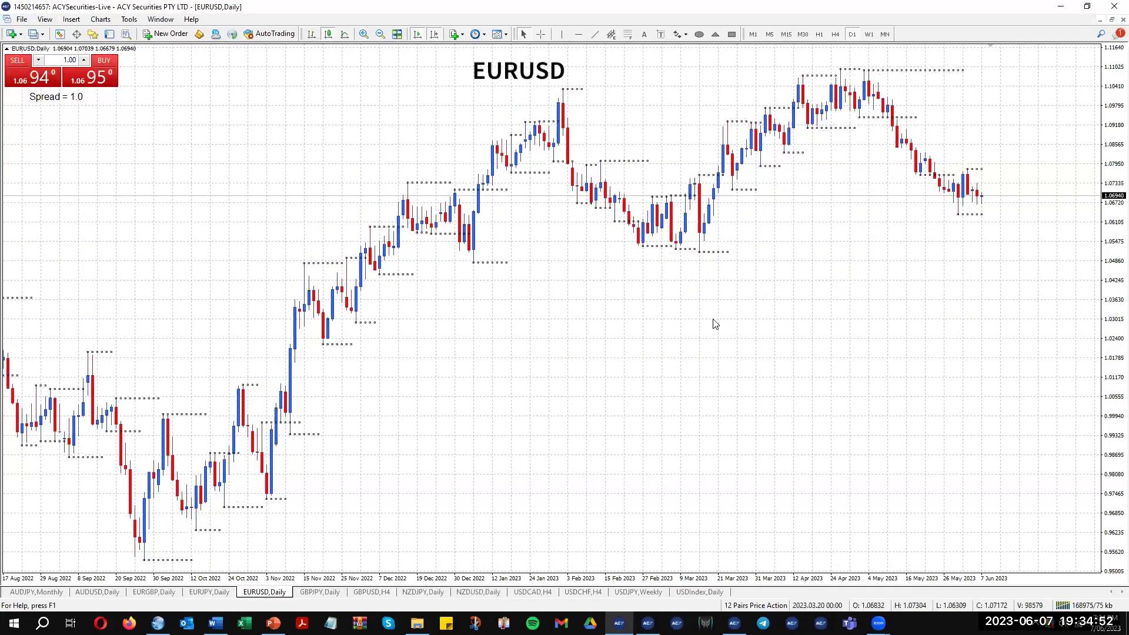
click(884, 35)
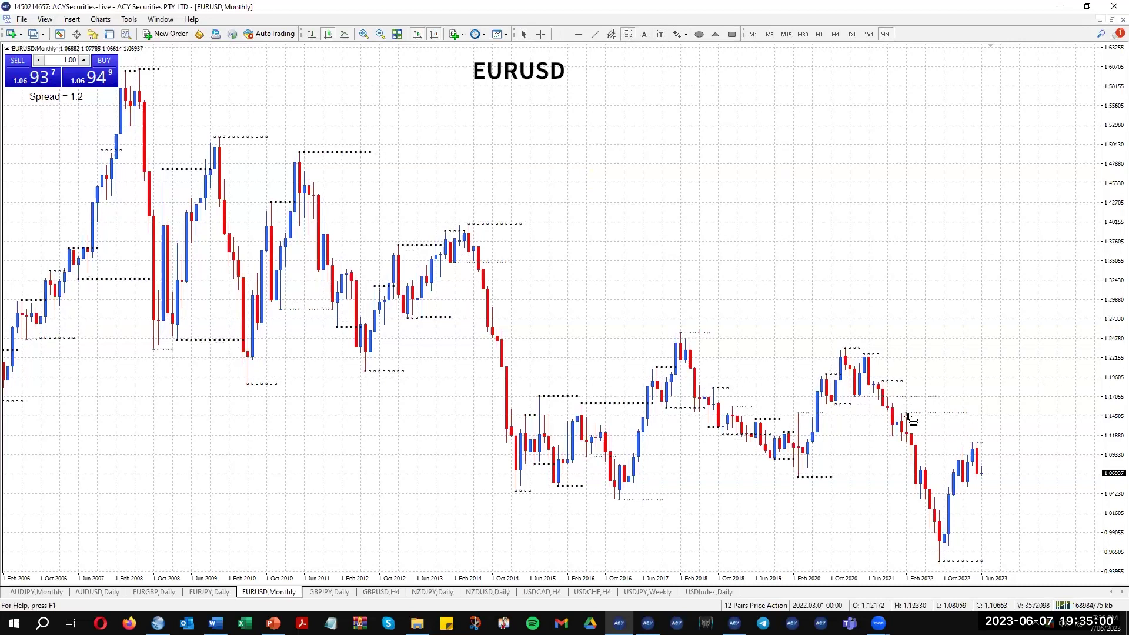
drag(906, 413, 943, 562)
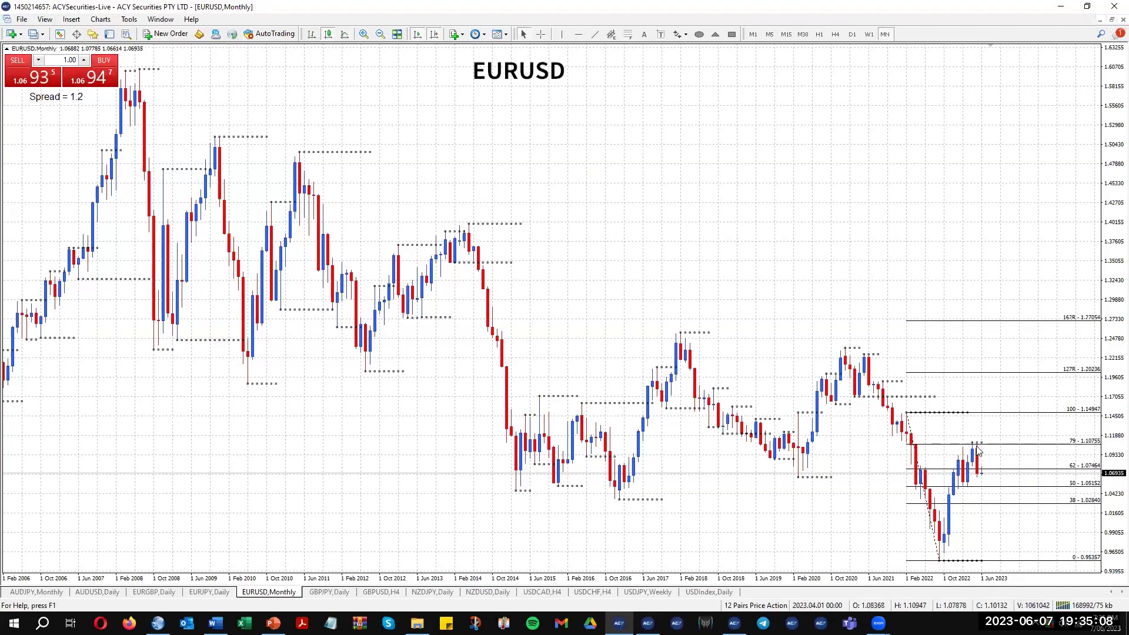
Step: Box in the 2022 decline with a temporary rectangle
mouse_move(980, 450)
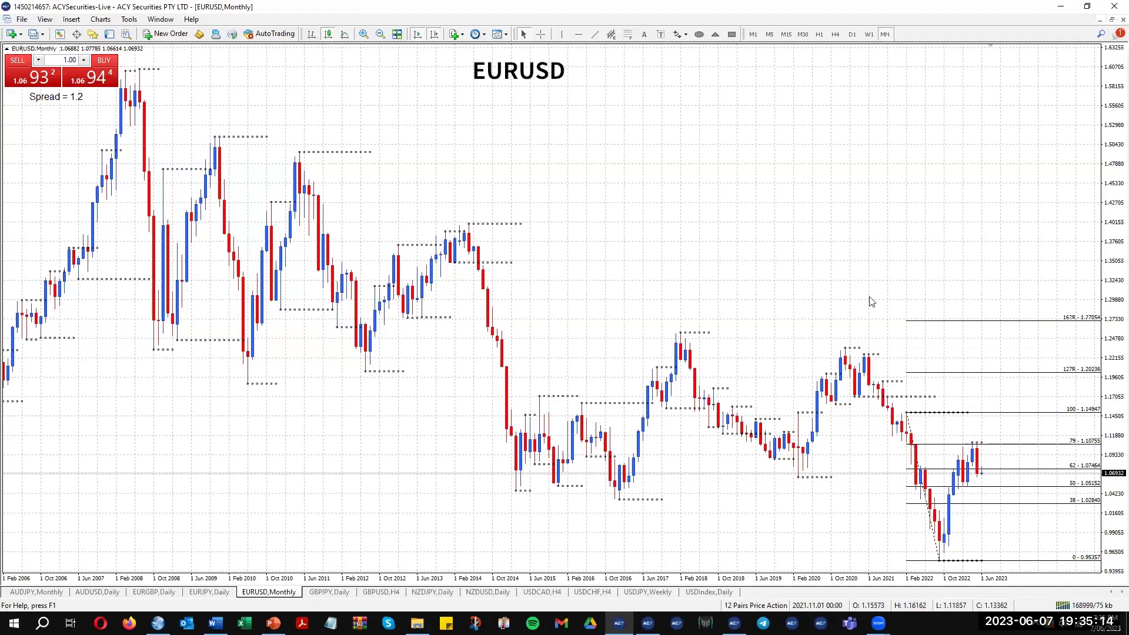
click(733, 35)
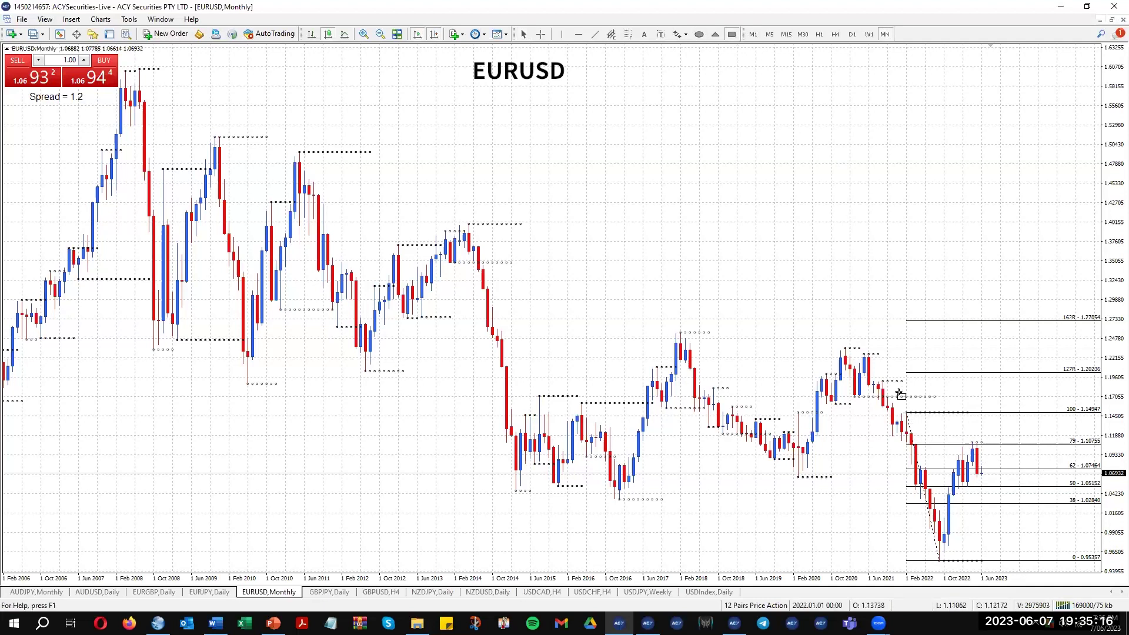
drag(911, 430, 941, 563)
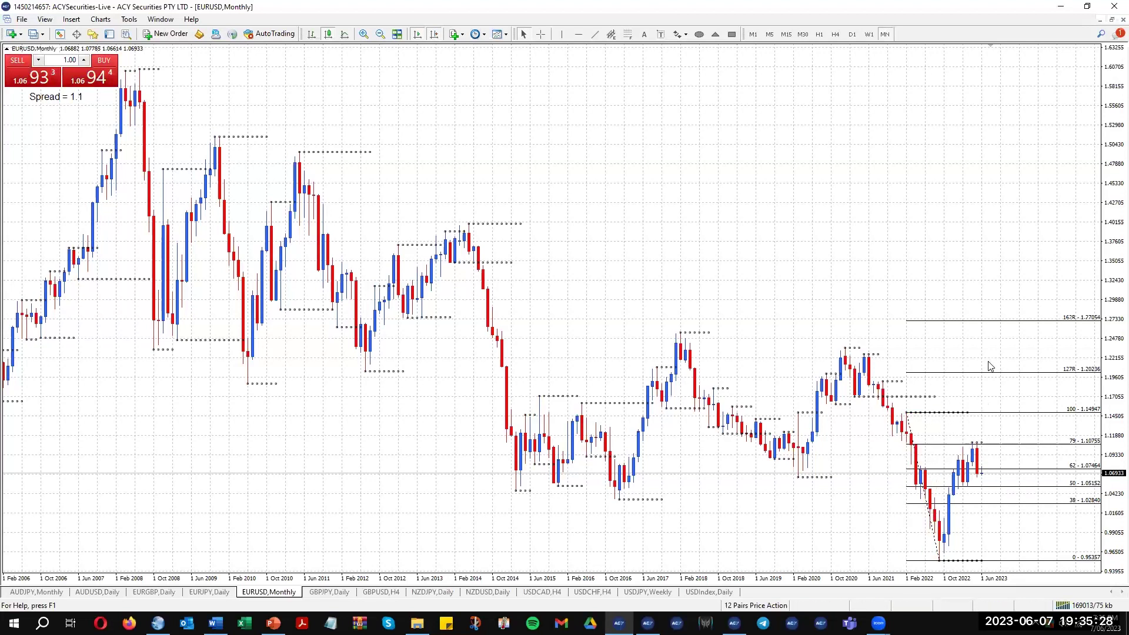
Step: Switch EURUSD to weekly and place a horizontal resistance line with its price set to 1.10330
click(868, 34)
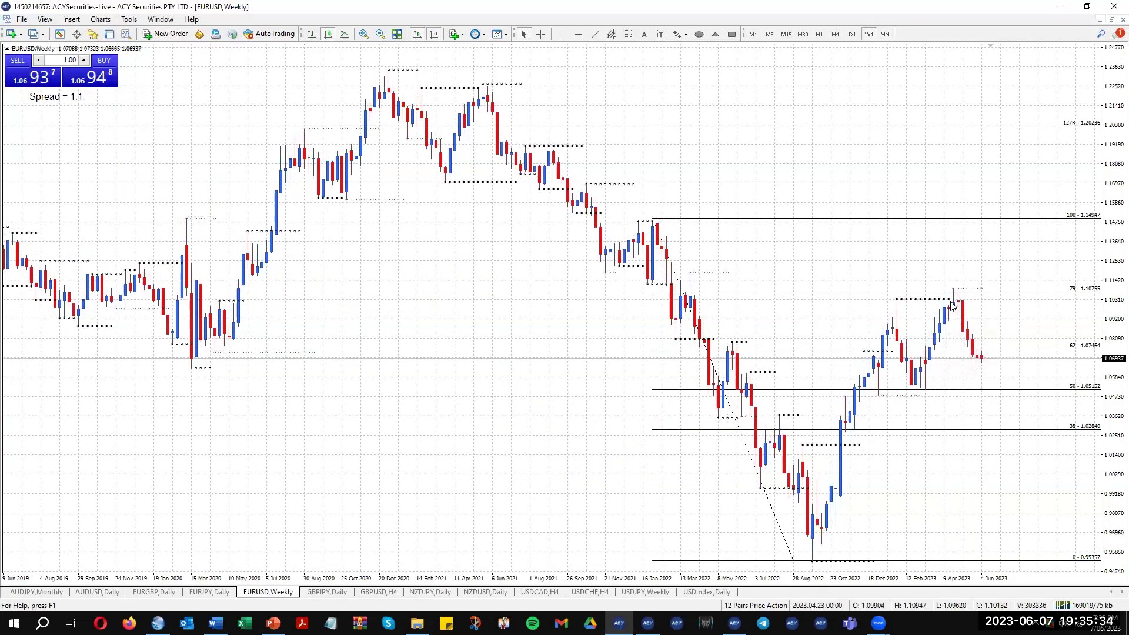
mouse_move(946, 314)
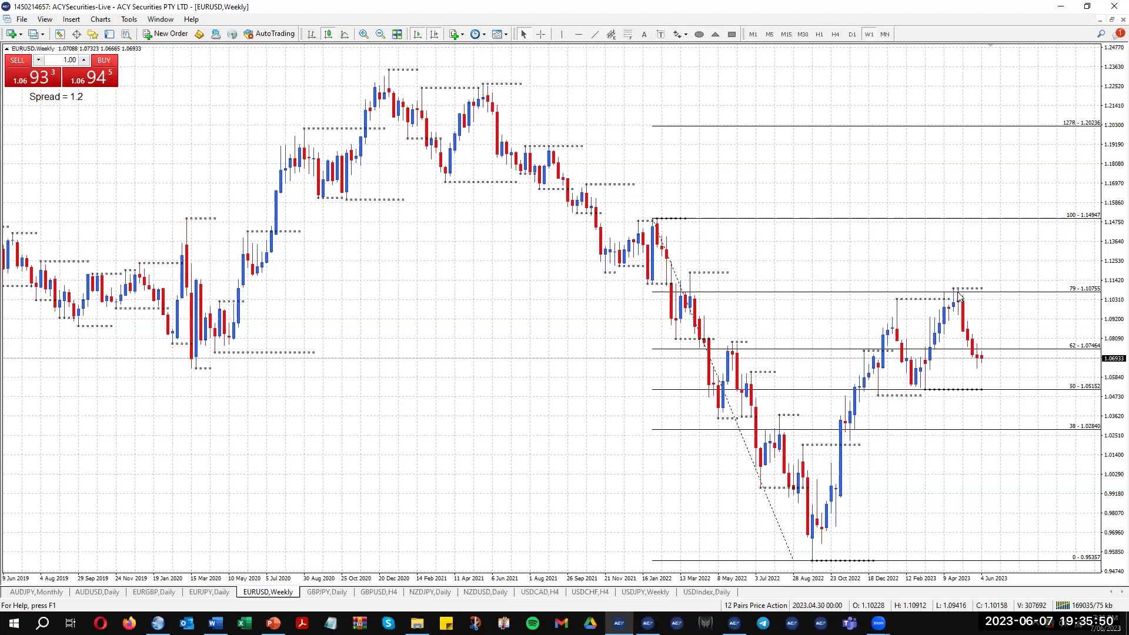
click(579, 35)
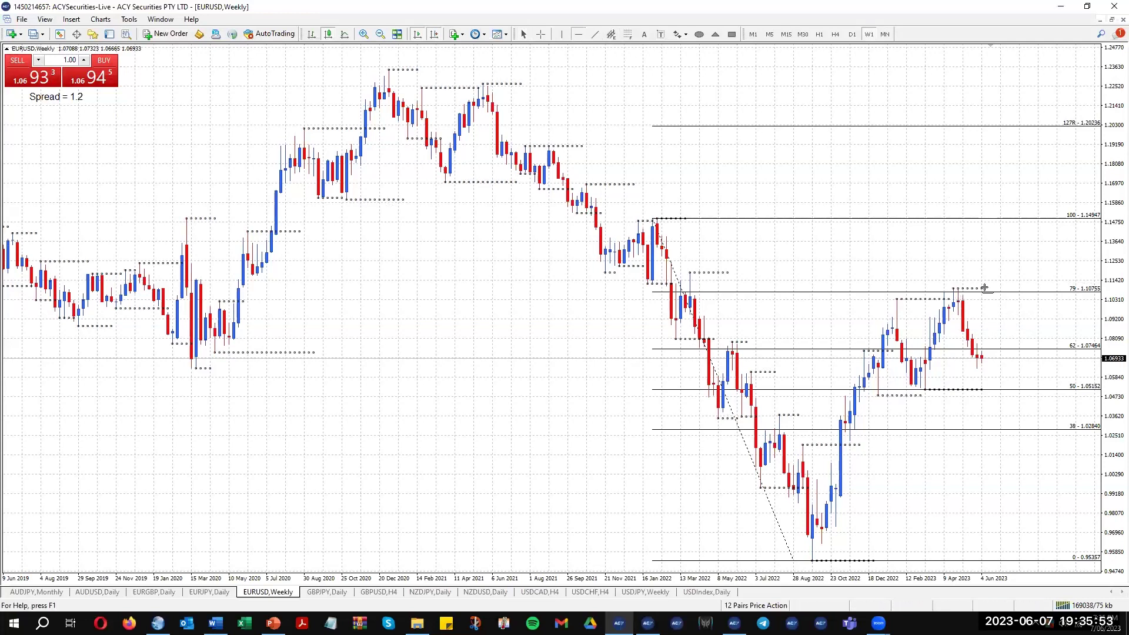
click(903, 298)
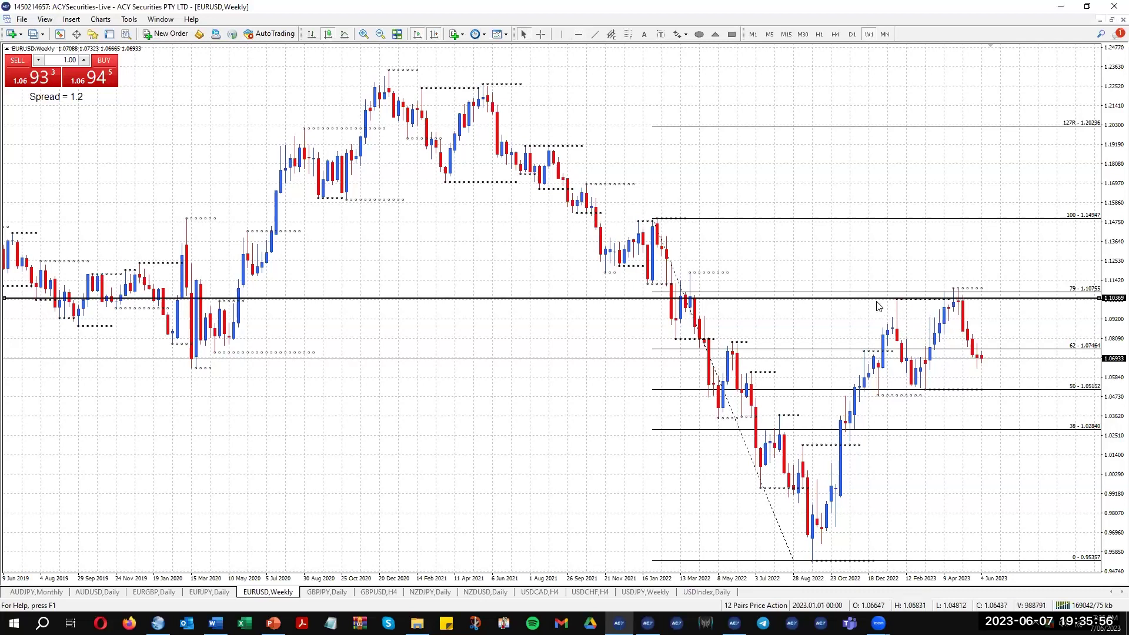
double_click(880, 298)
drag(648, 288, 691, 284)
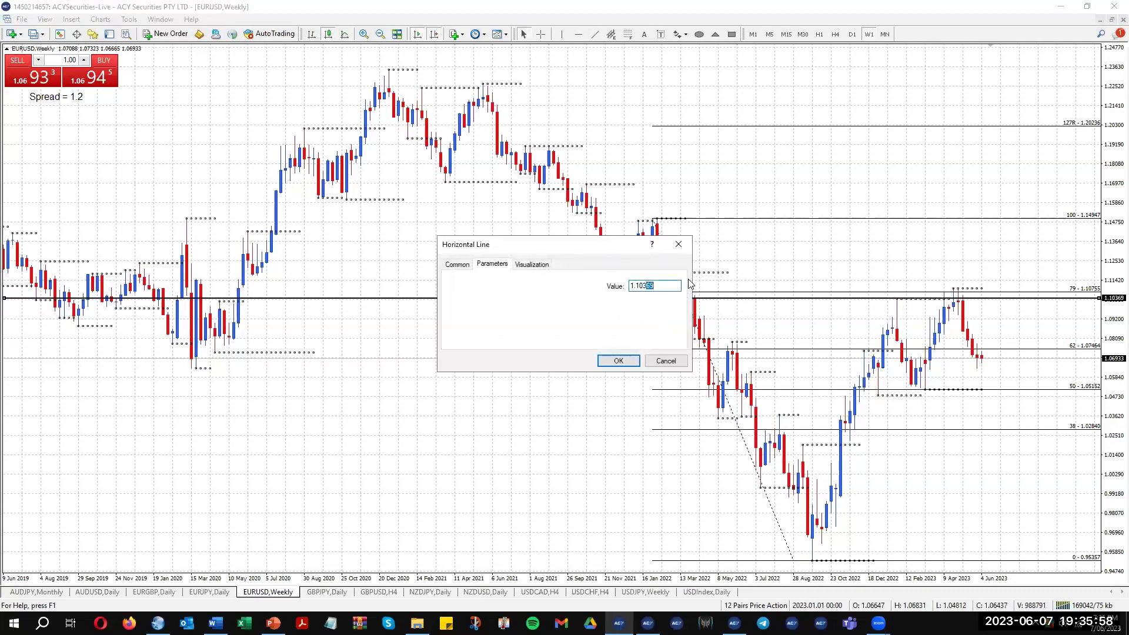
text(3)
click(619, 361)
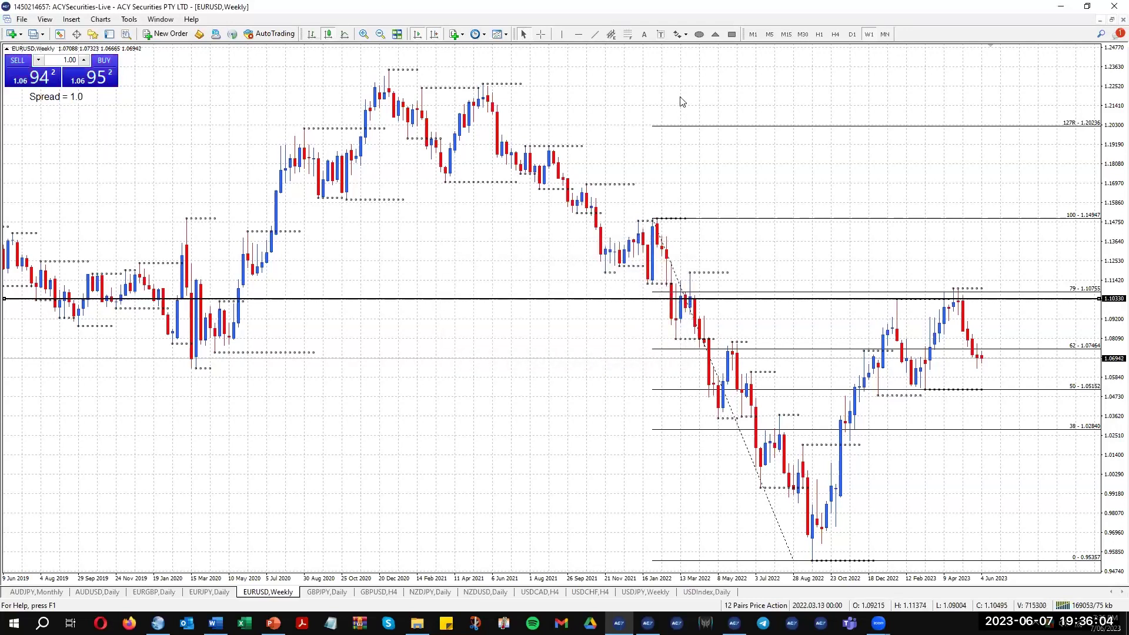
click(731, 34)
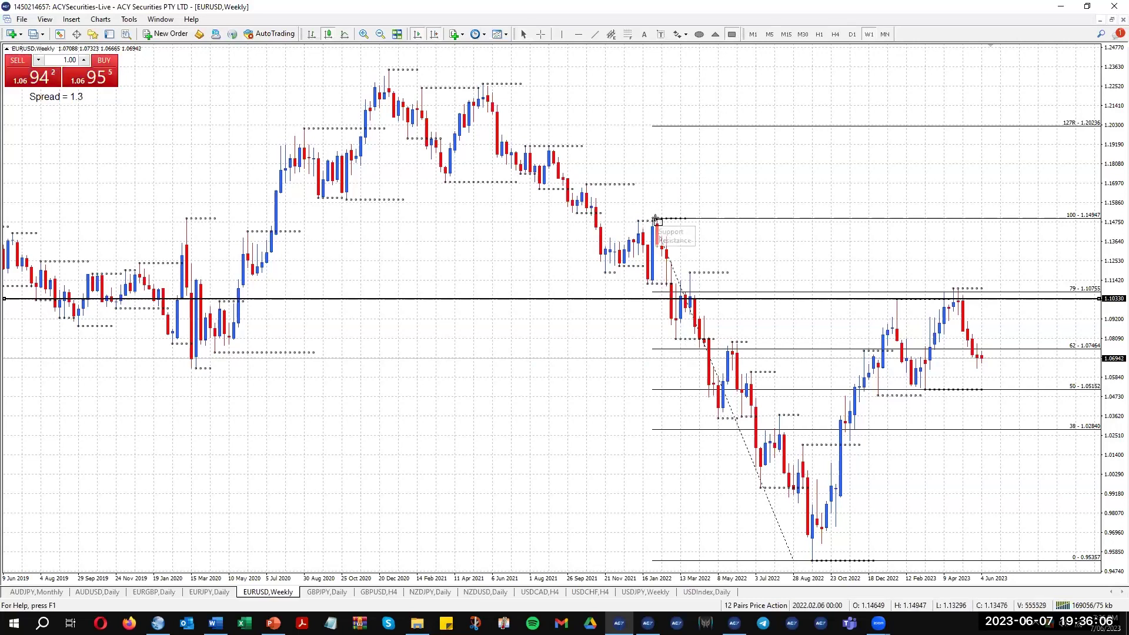
drag(657, 218, 675, 402)
drag(674, 459, 813, 559)
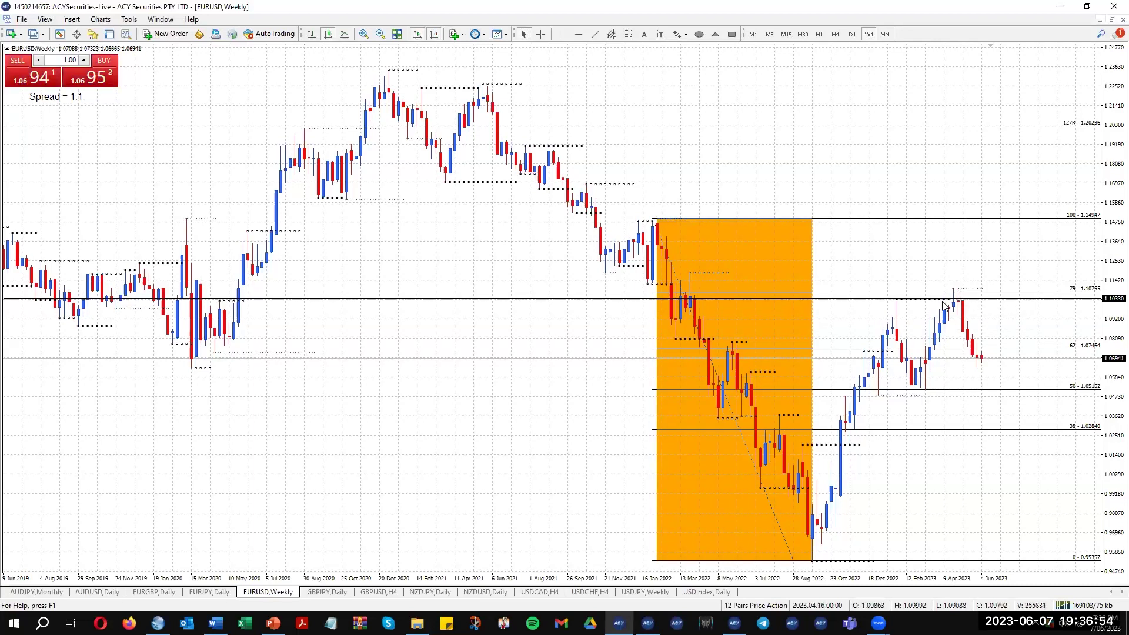
mouse_move(904, 306)
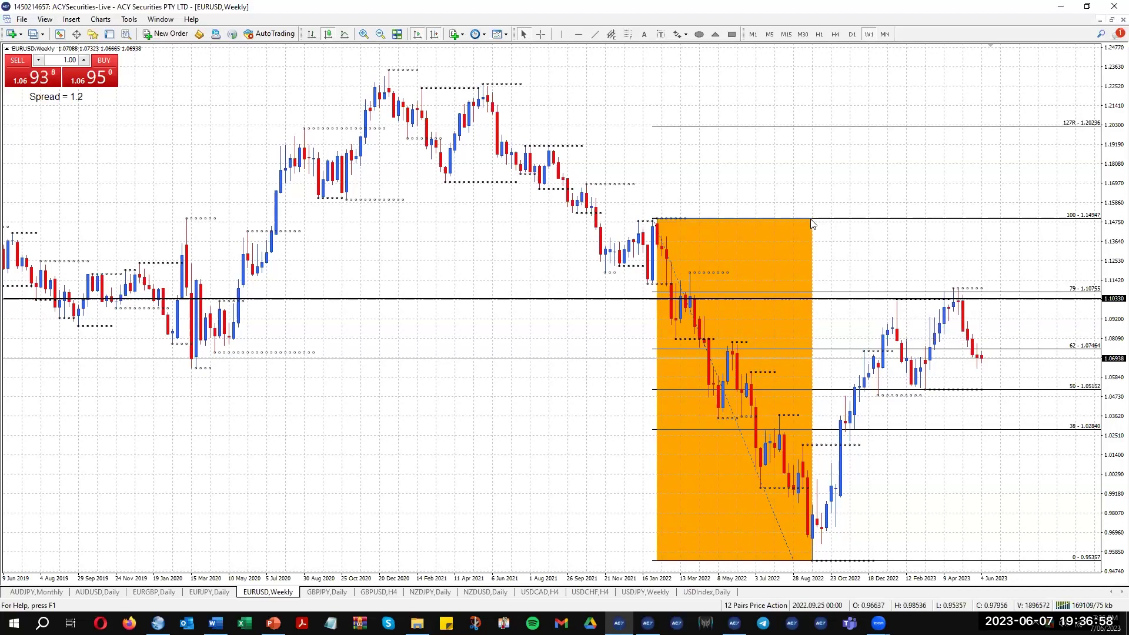
key(Delete)
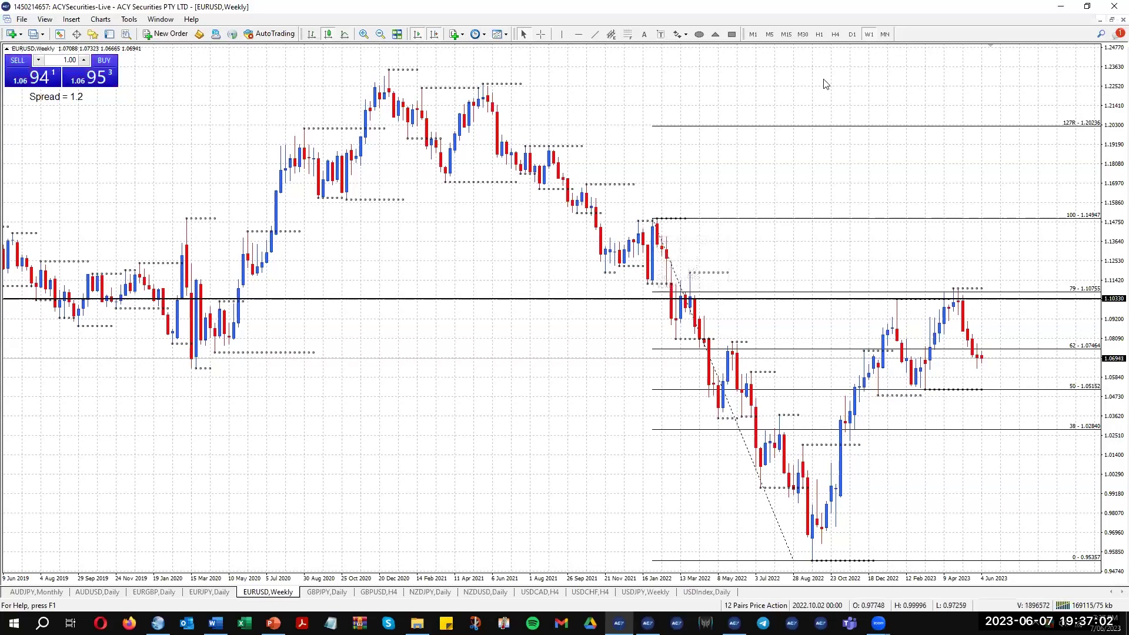
Step: On EURUSD daily, place a vertical line on an early-May candle, then delete the misplaced line
click(852, 36)
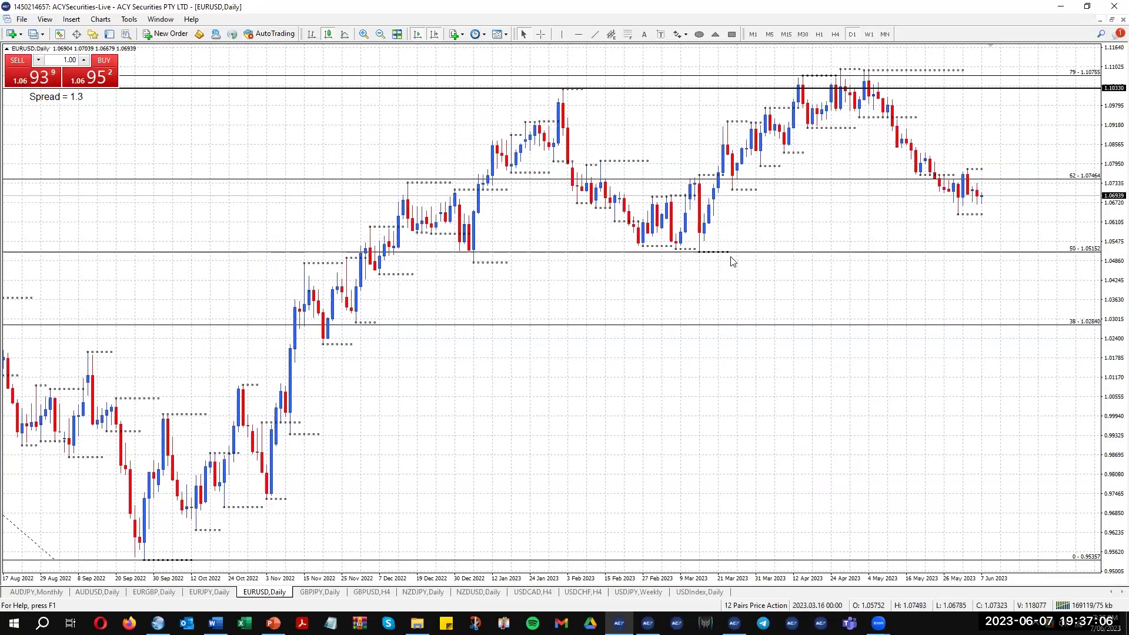
click(562, 34)
drag(840, 230, 857, 220)
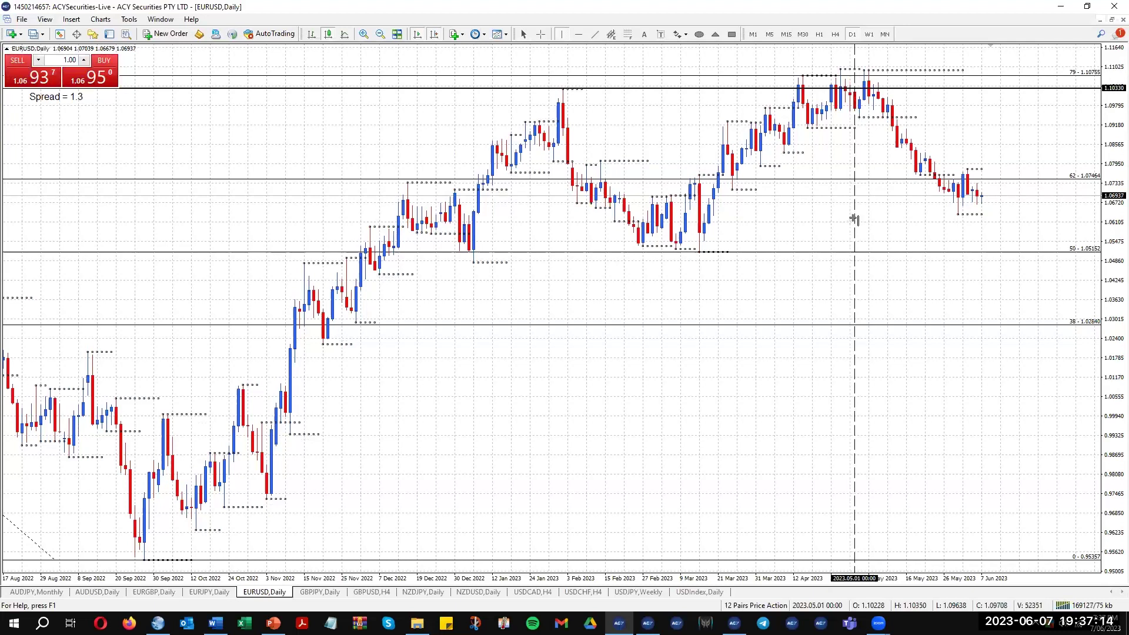
double_click(855, 111)
key(Delete)
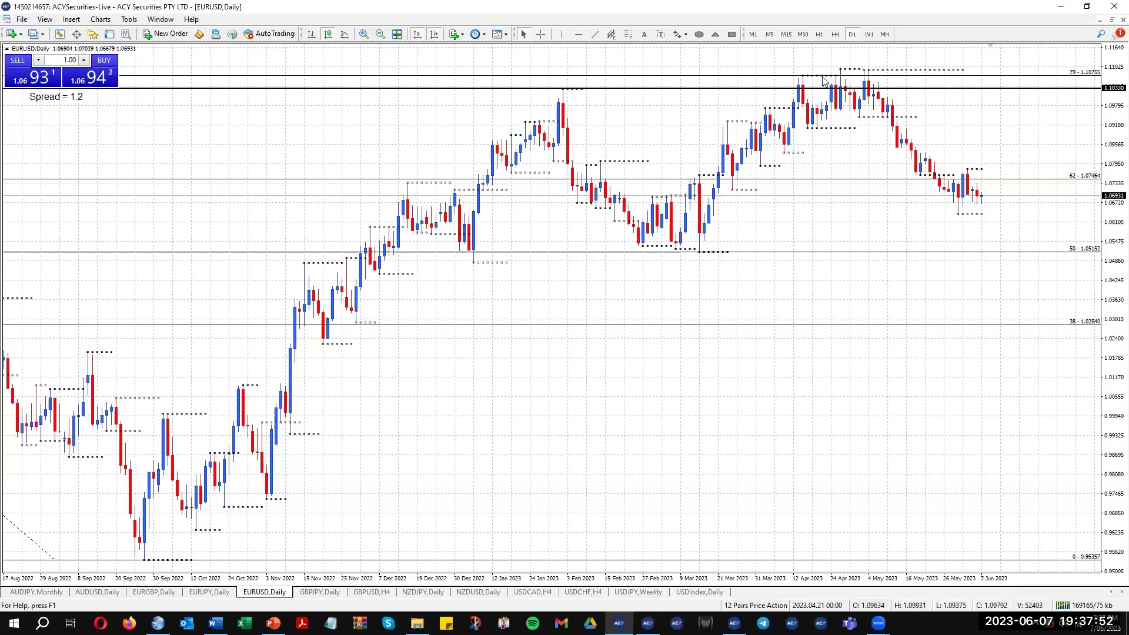
Step: Mark 5 May 2023 with a vertical line and switch the chart to H4
mouse_move(815, 80)
mouse_move(869, 75)
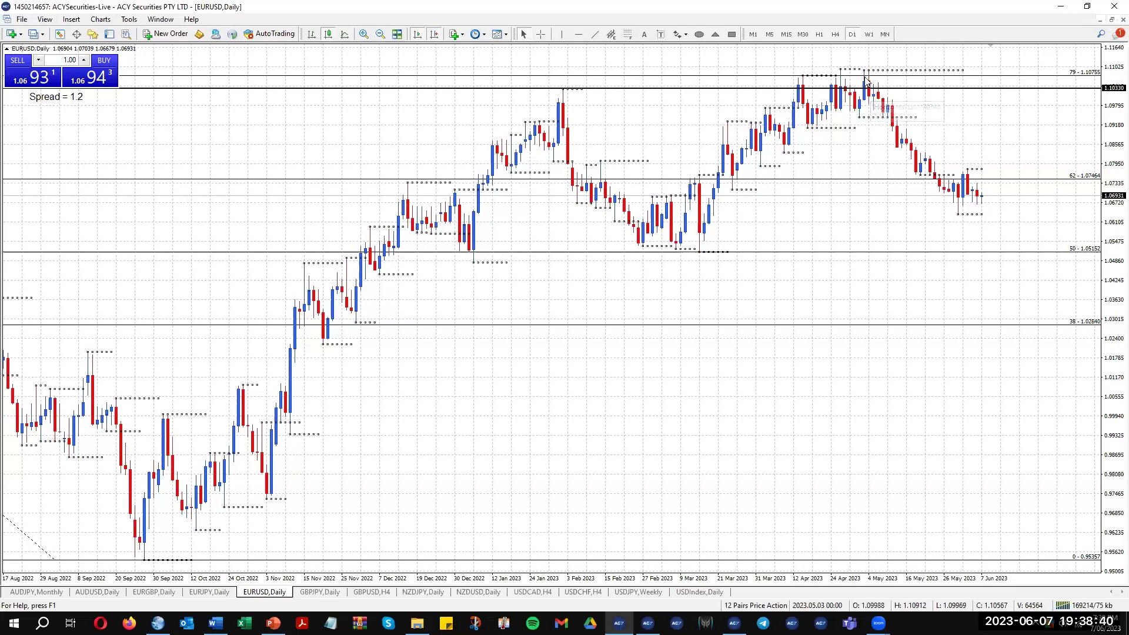
mouse_move(870, 100)
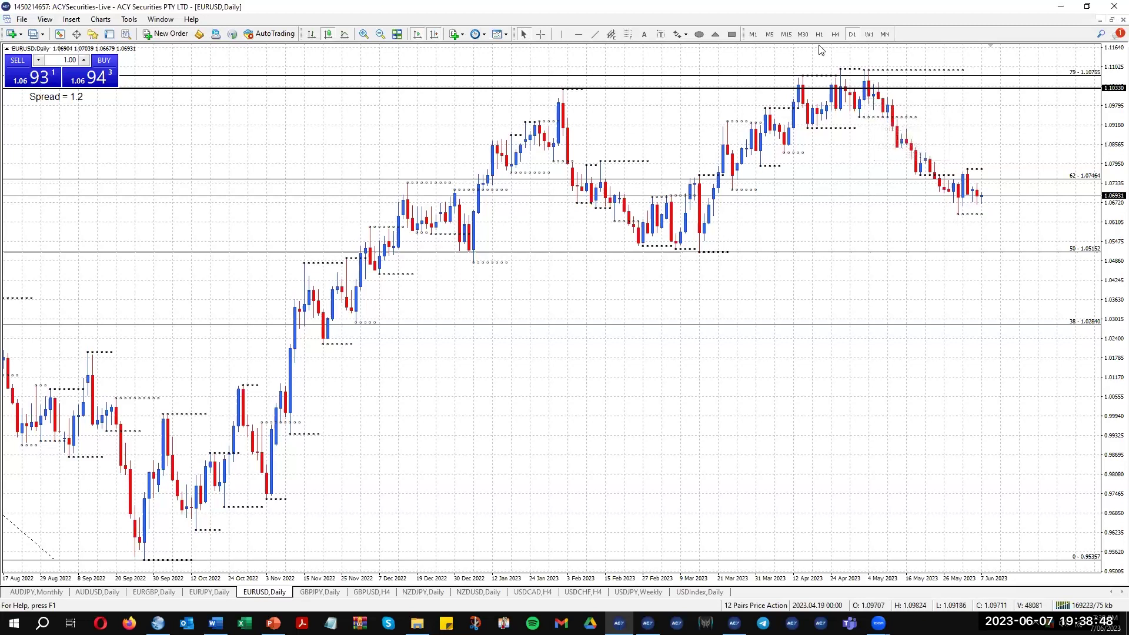
click(568, 35)
click(874, 138)
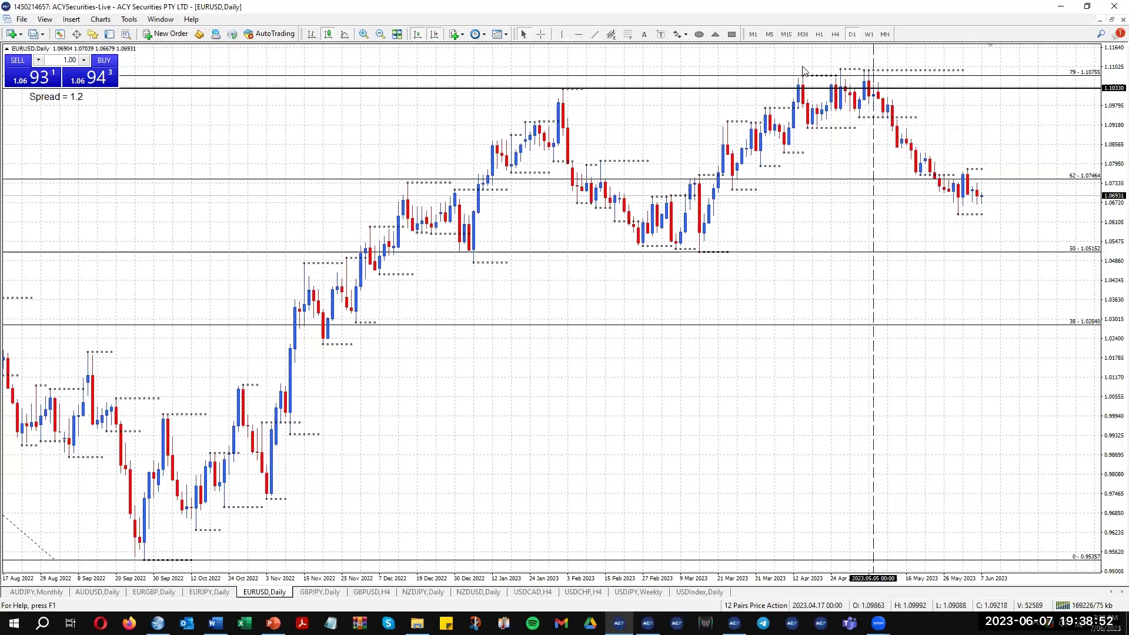
click(835, 34)
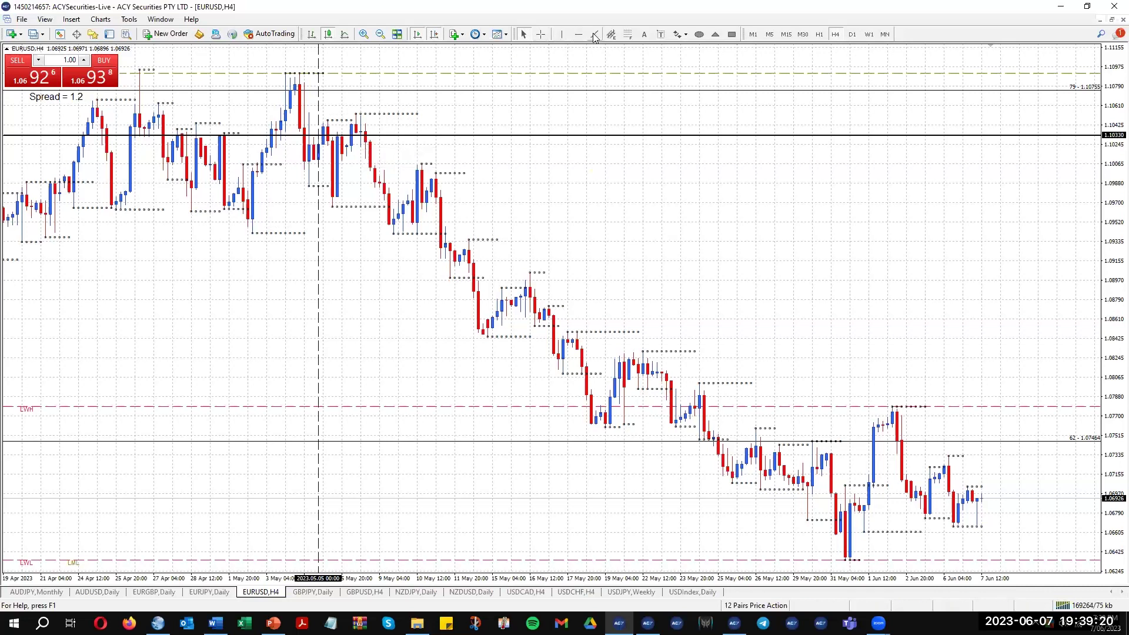
Step: Measure with the crosshair from the 8 May high down to the recent lows
click(559, 35)
click(366, 134)
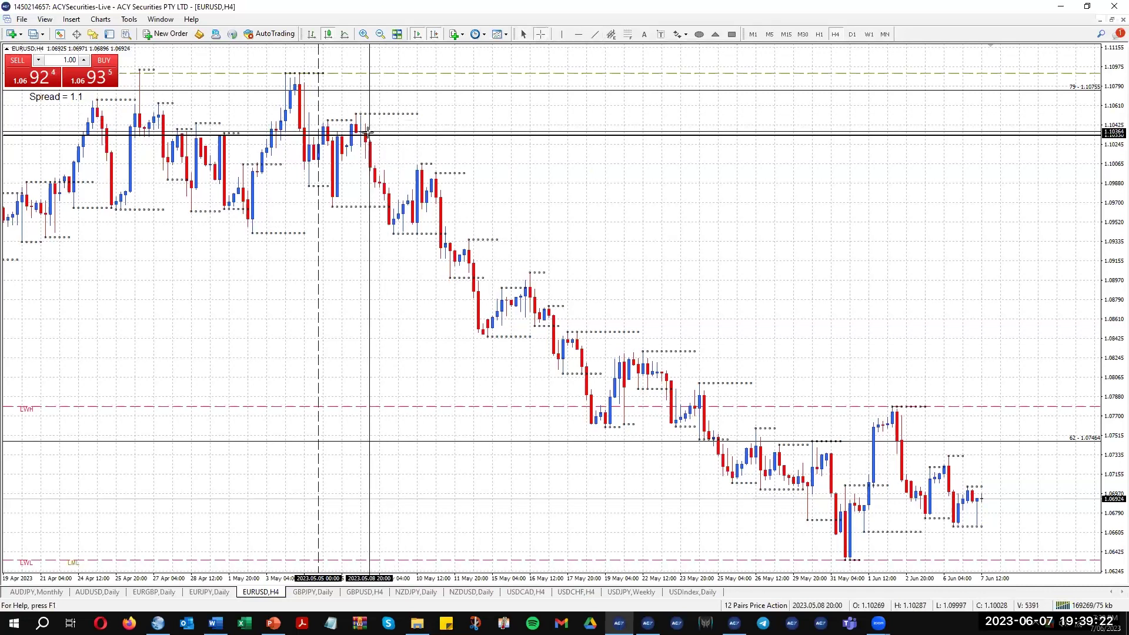
drag(366, 134, 772, 560)
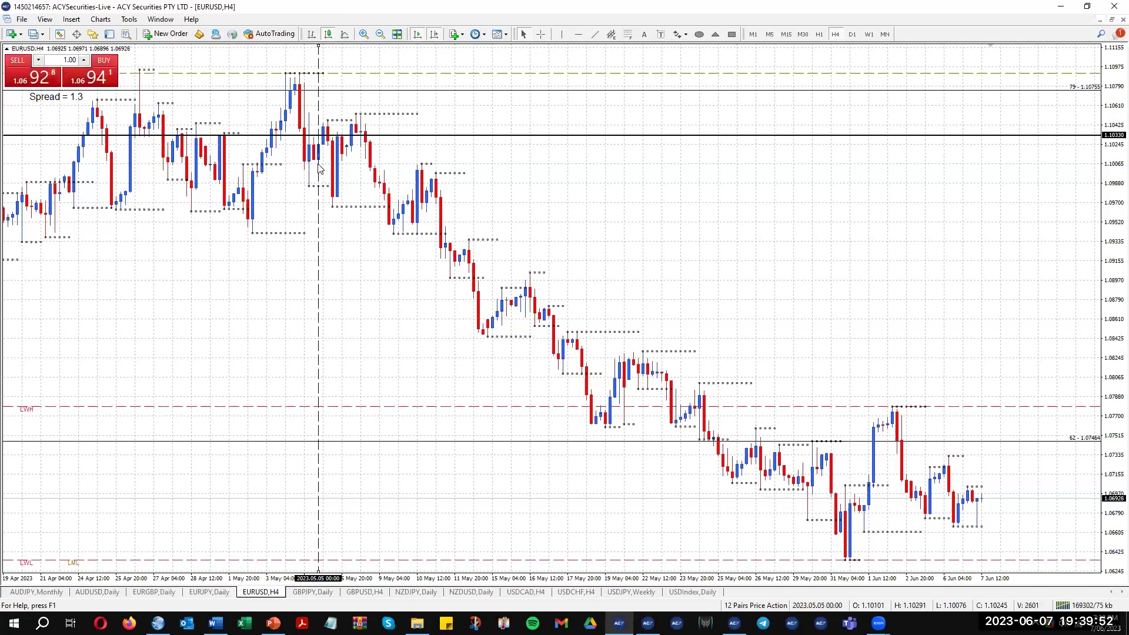
Step: Switch EURUSD back to D1 candles
click(852, 34)
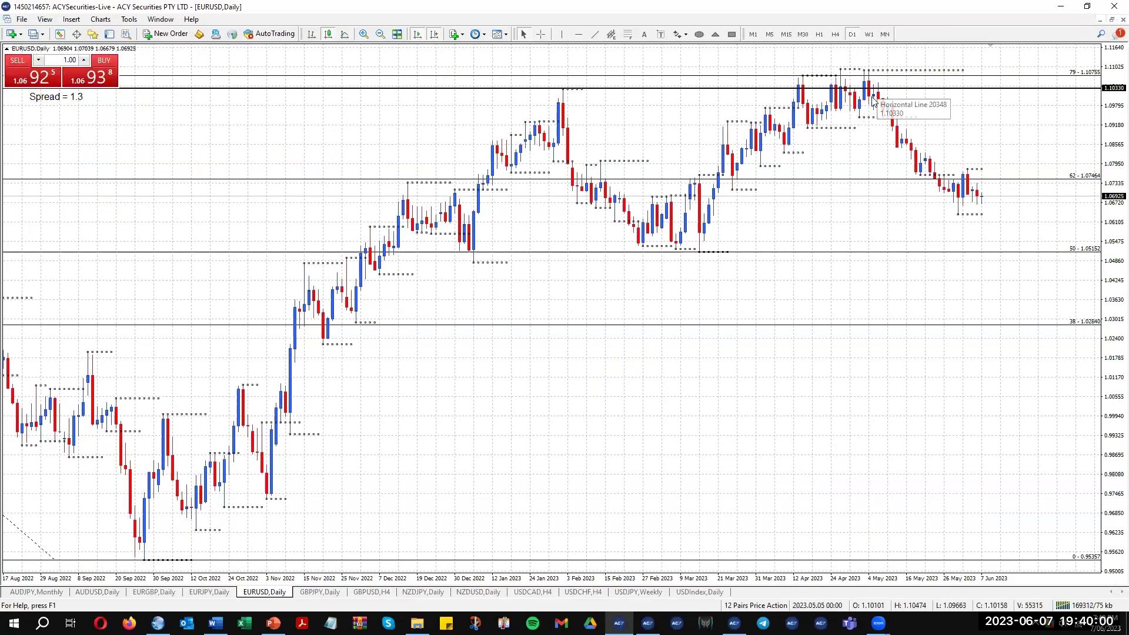
mouse_move(862, 122)
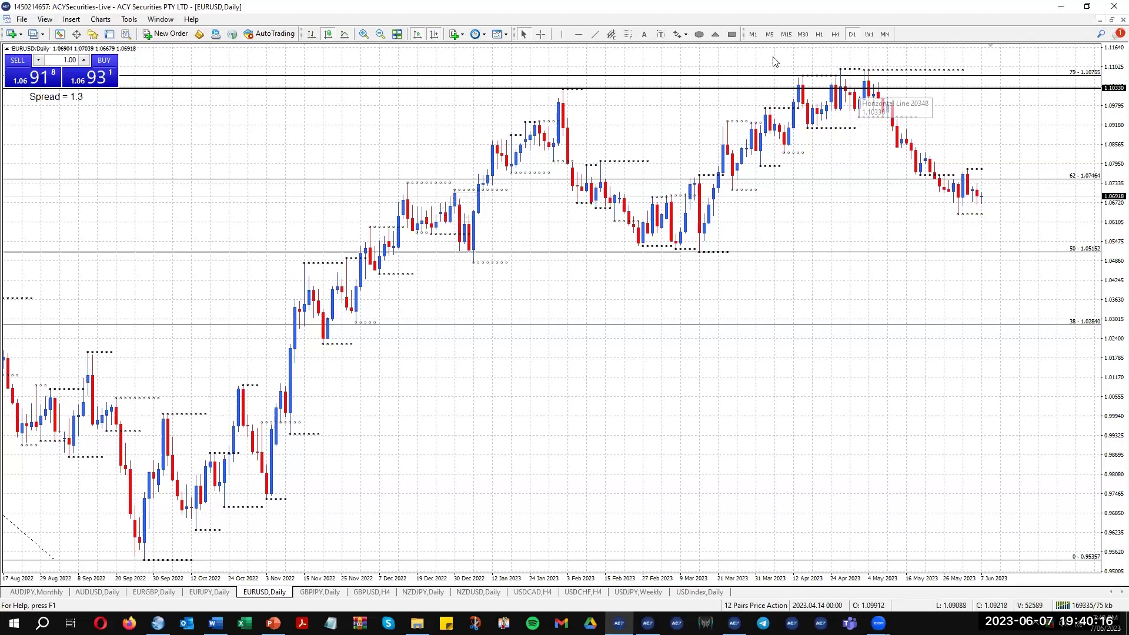
Step: Place a horizontal line at the late-April lows and set its price to 1.0909
click(581, 36)
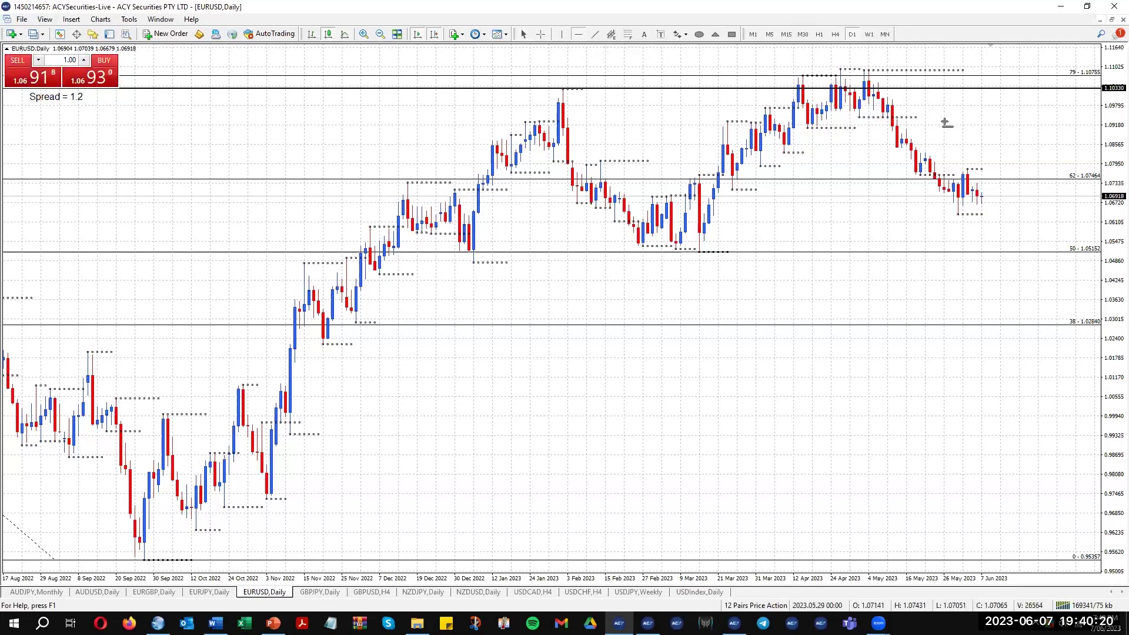
click(844, 127)
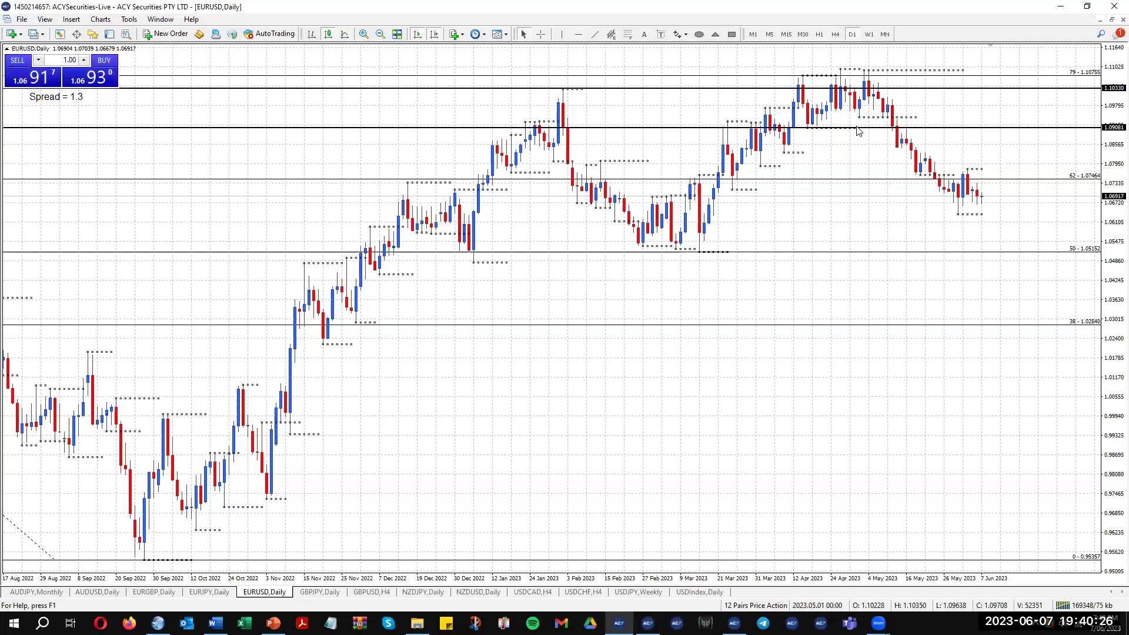
double_click(858, 127)
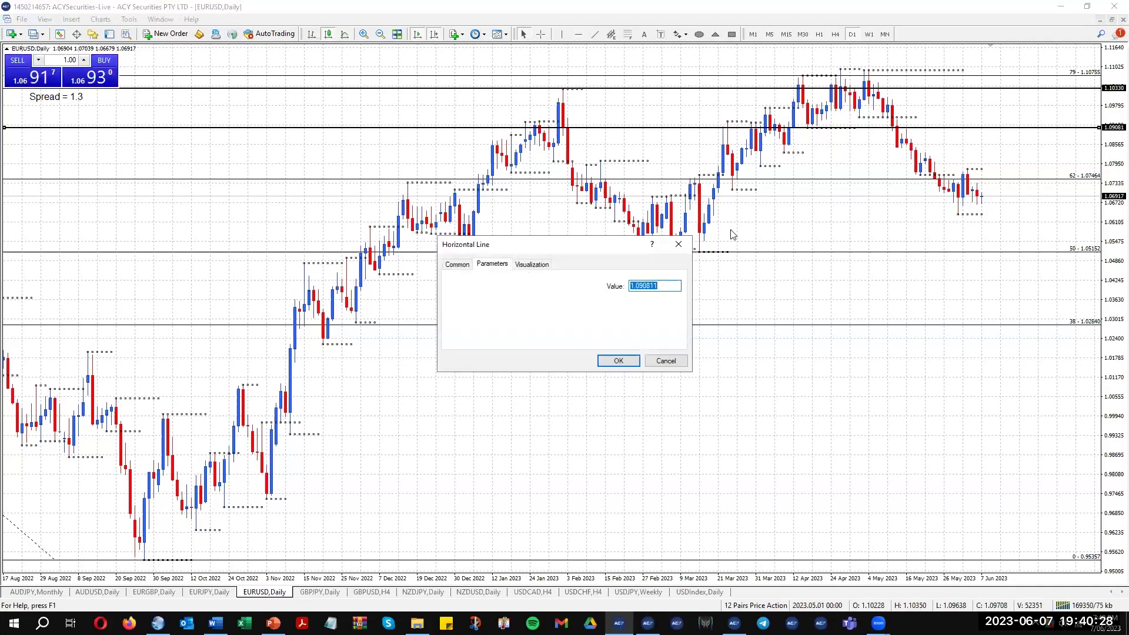
click(647, 287)
key(Delete)
key(Delete)
text(9)
click(619, 361)
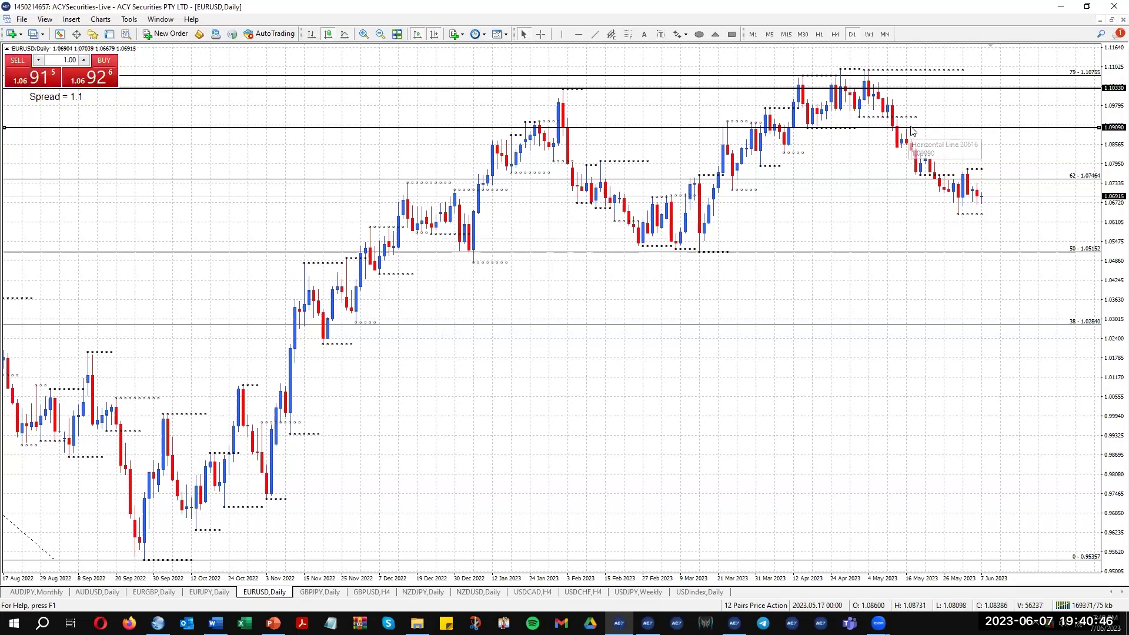
click(899, 116)
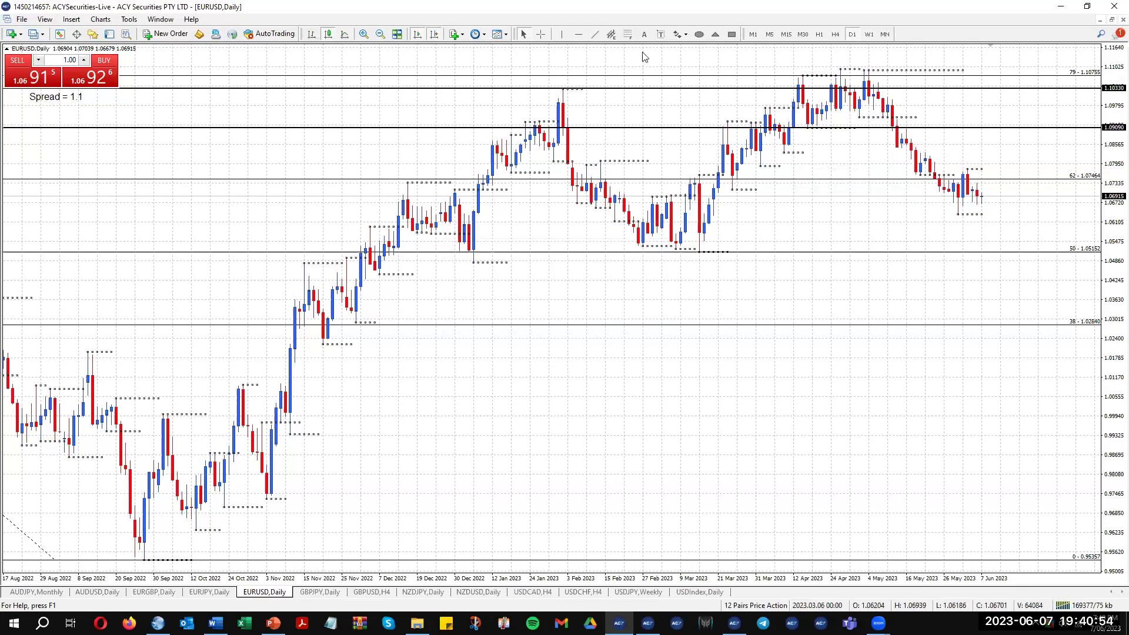
Step: Place a horizontal line near the mid-May lows and set its price to 1.0831
click(579, 34)
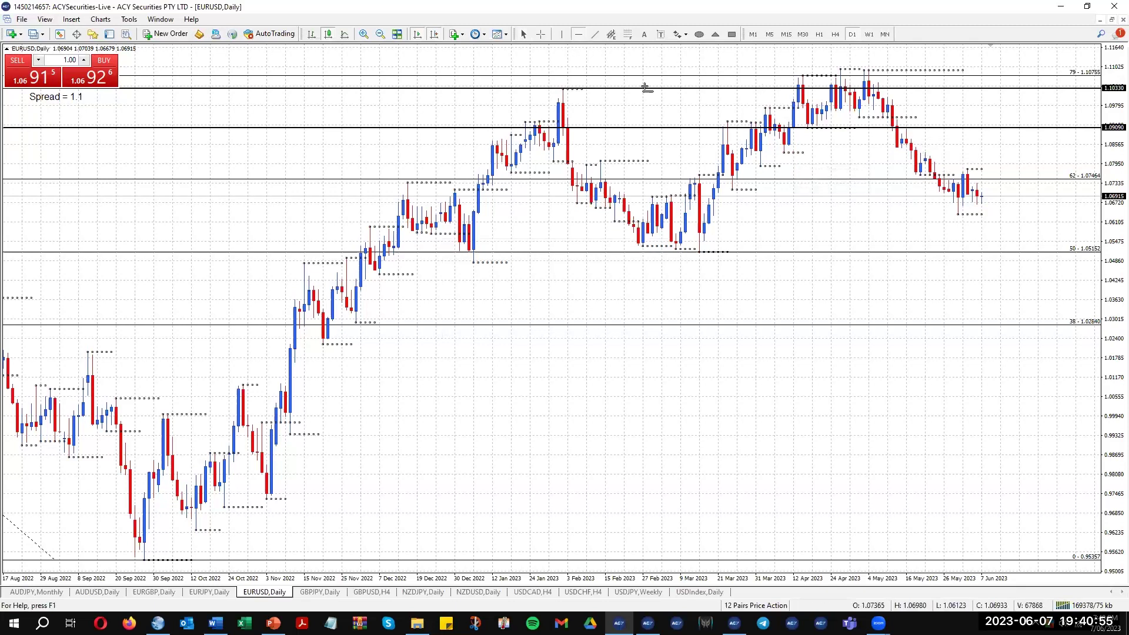
click(801, 152)
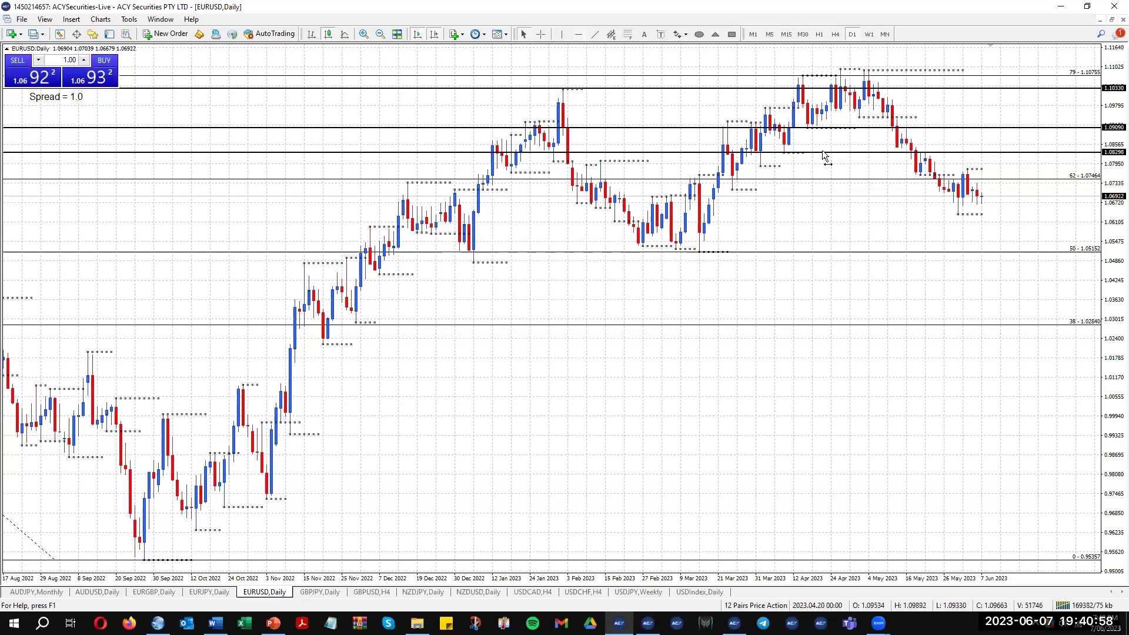
double_click(828, 153)
drag(643, 286, 694, 274)
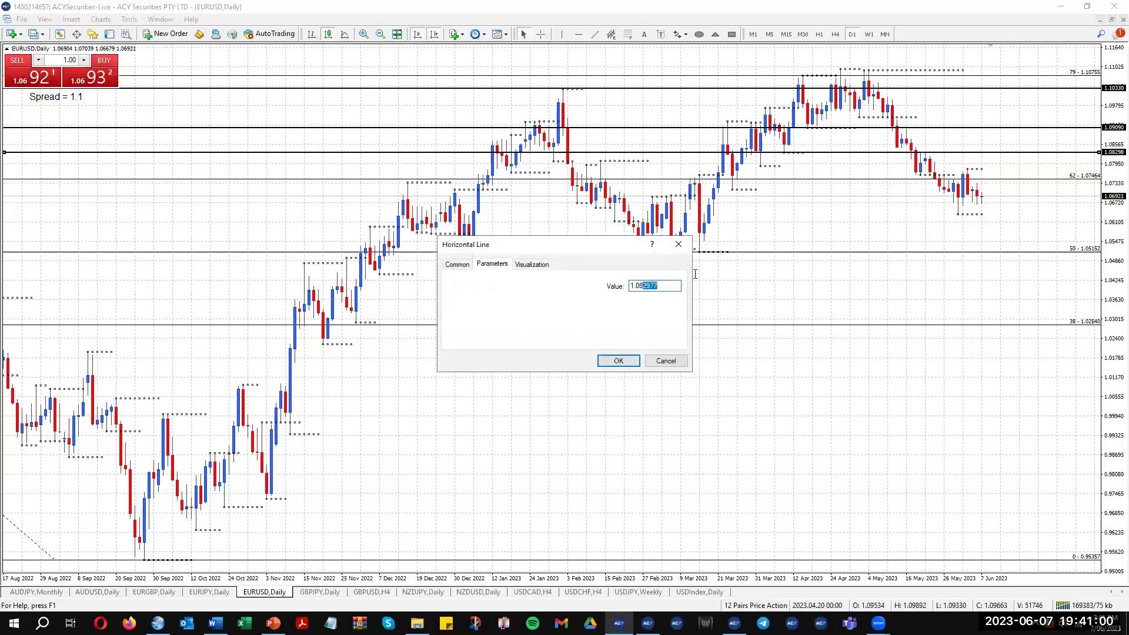
text(31)
click(618, 361)
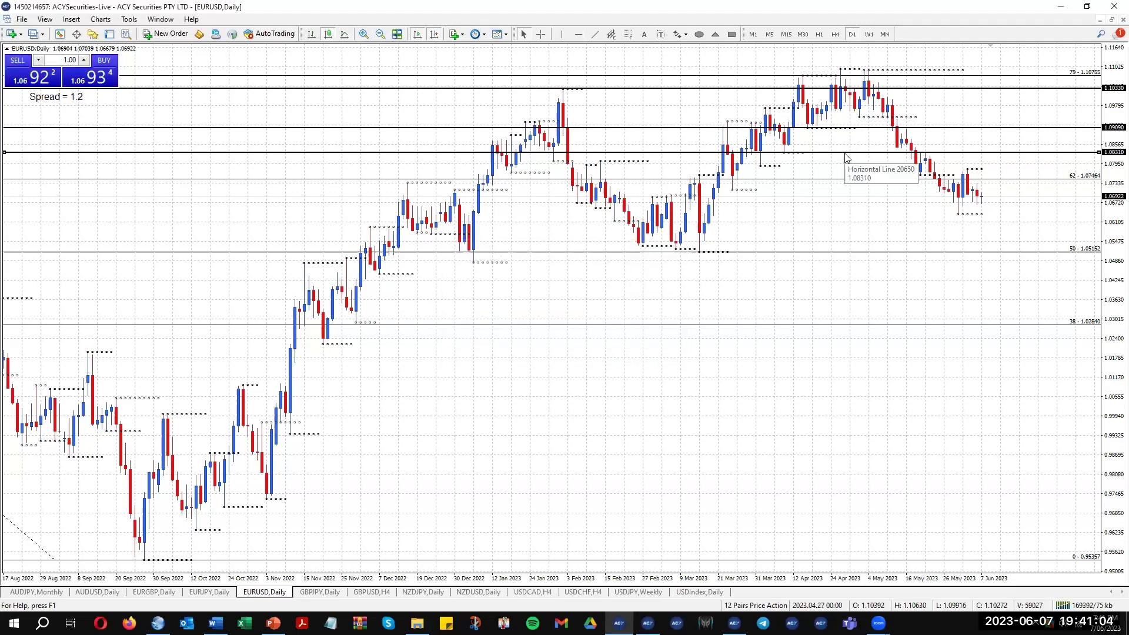
click(910, 144)
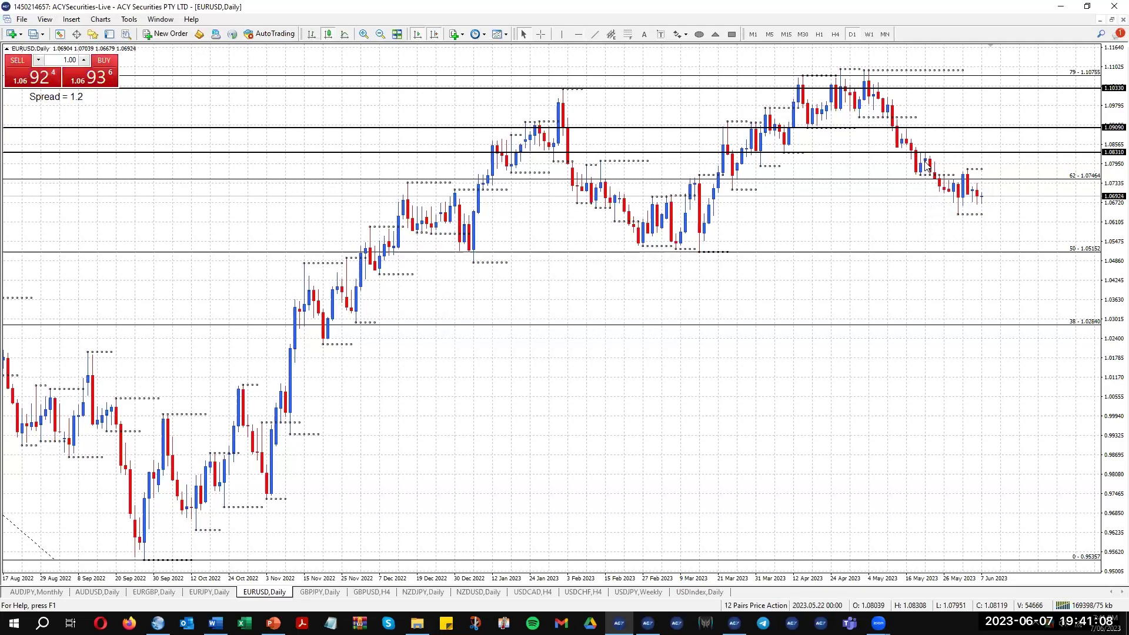
mouse_move(927, 164)
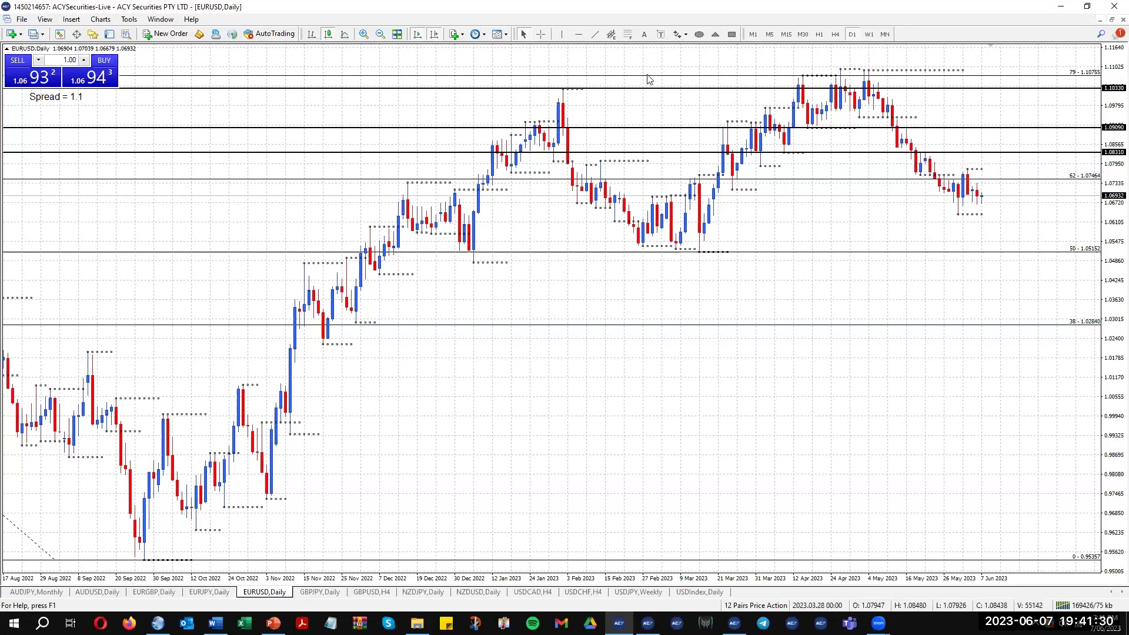
Step: Draw vertical lines marking 16 May and 22 May 2023 on the EURUSD chart
click(562, 34)
click(906, 196)
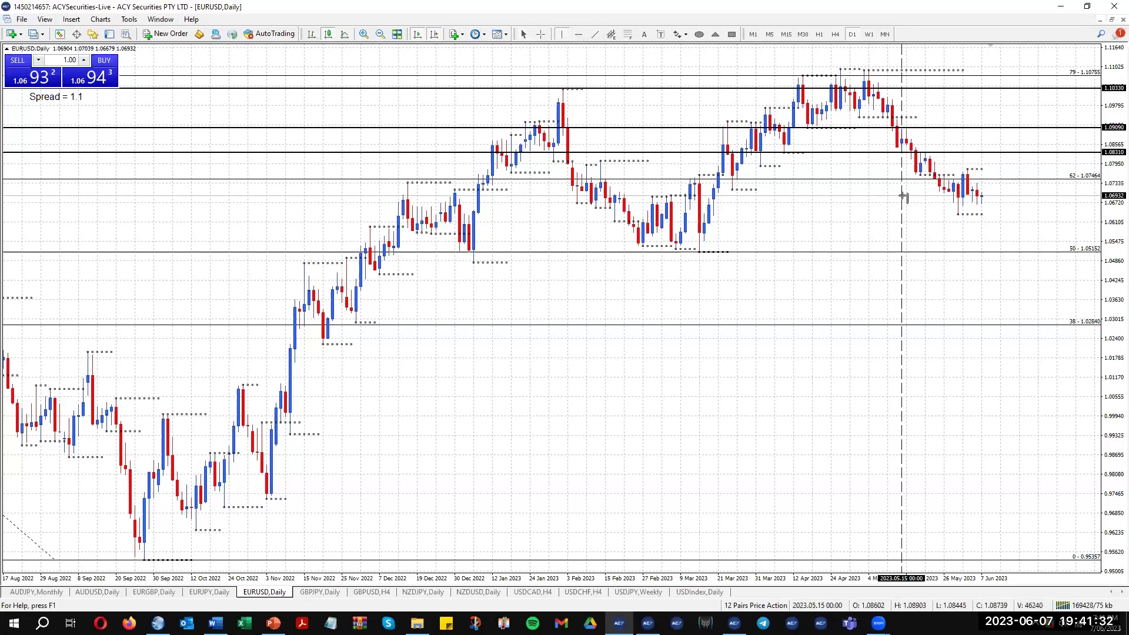
click(562, 34)
click(929, 215)
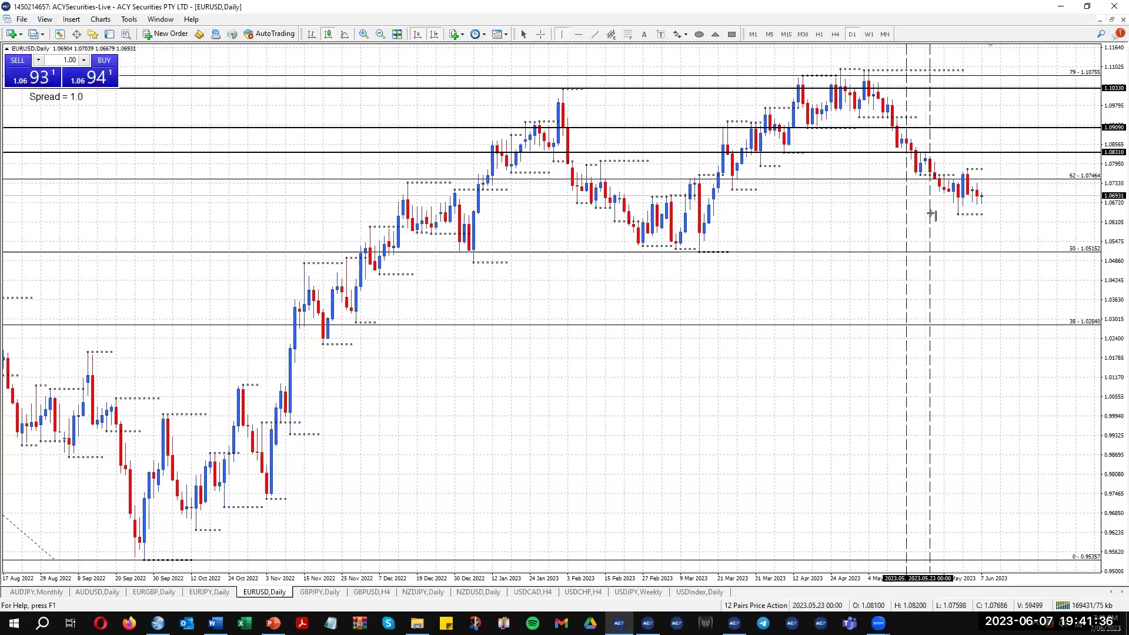
drag(930, 214, 925, 214)
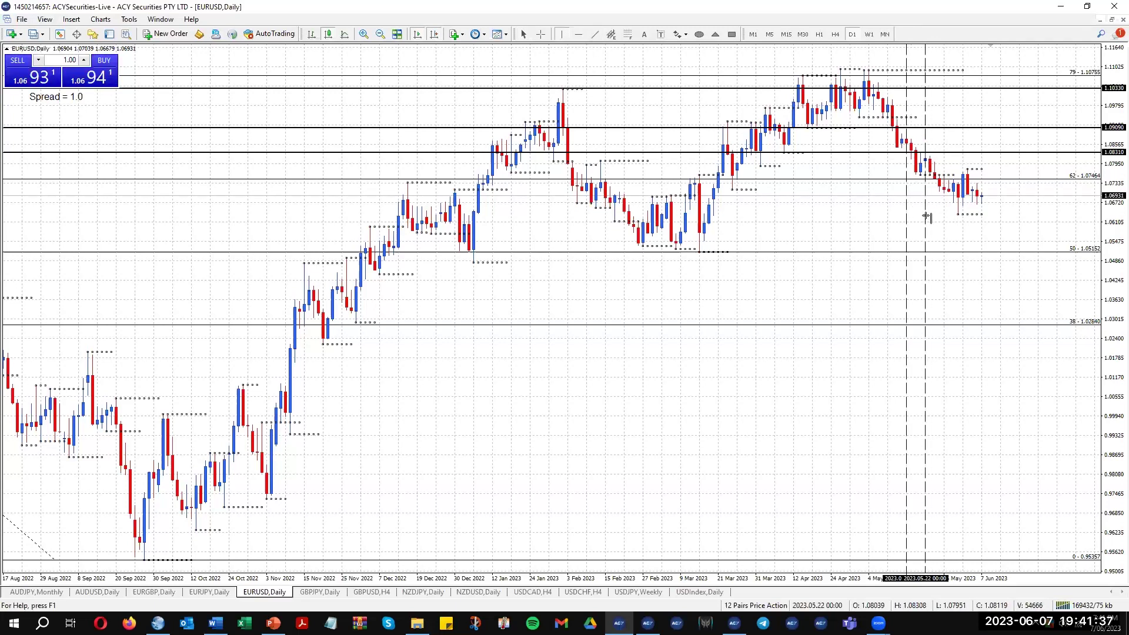
Step: On H4, move both vertical lines to 12:00, then show EURUSD on M15
click(835, 35)
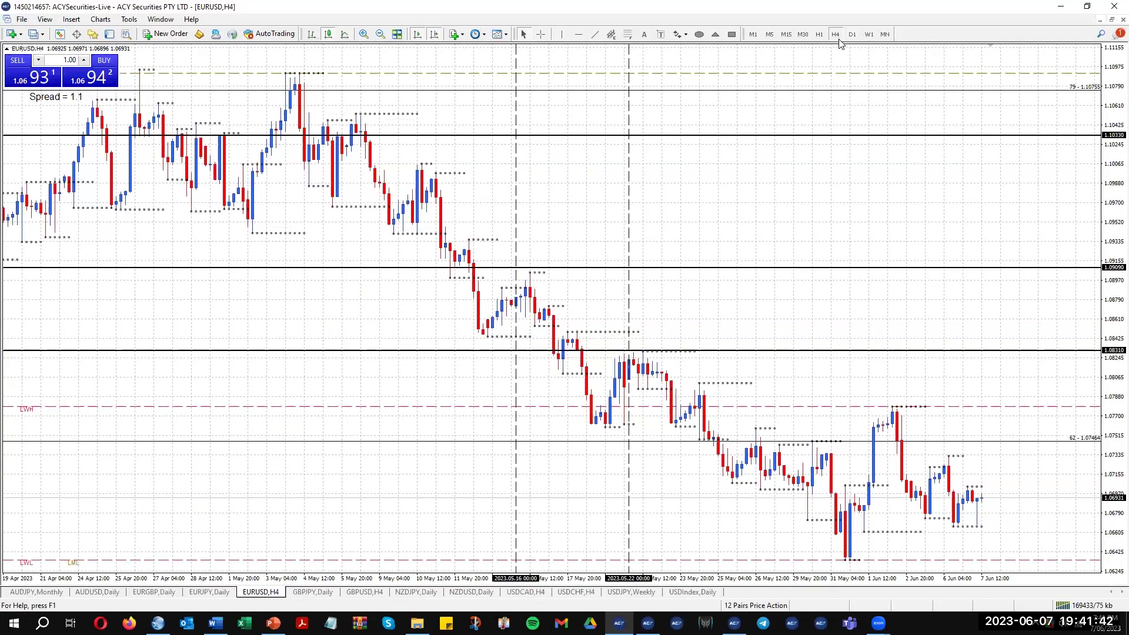
double_click(517, 375)
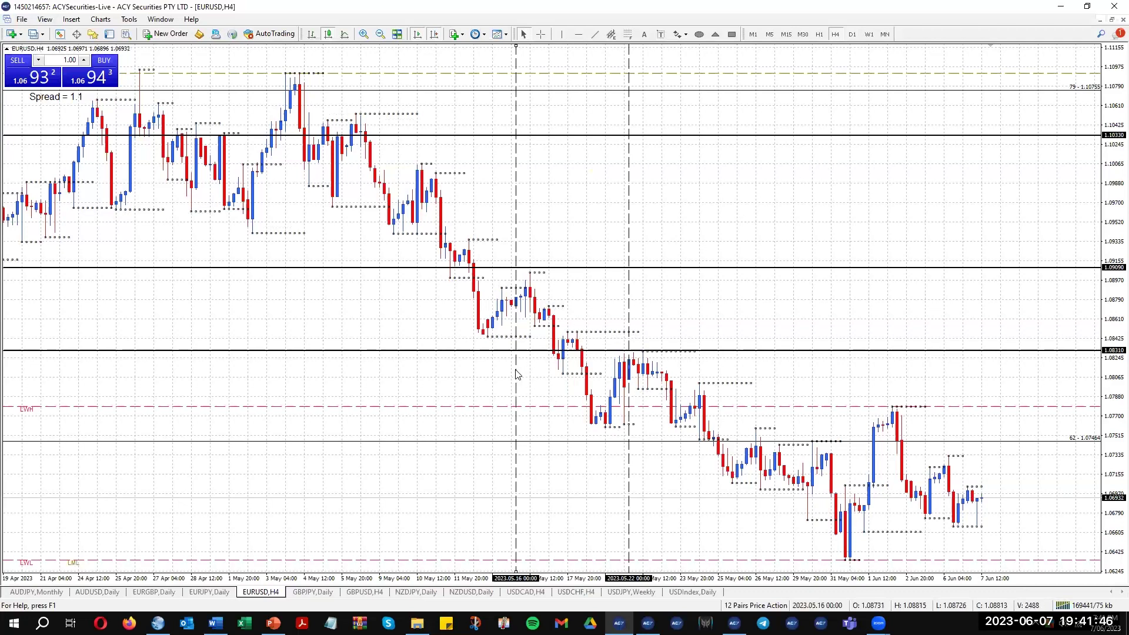
drag(517, 375, 531, 374)
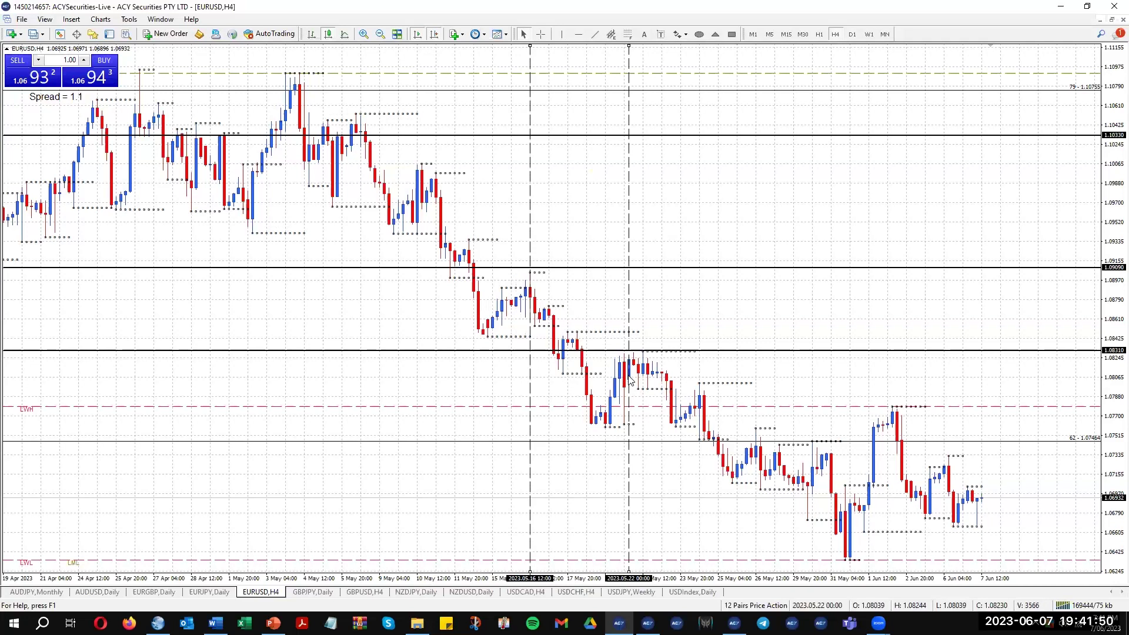
drag(638, 379, 644, 381)
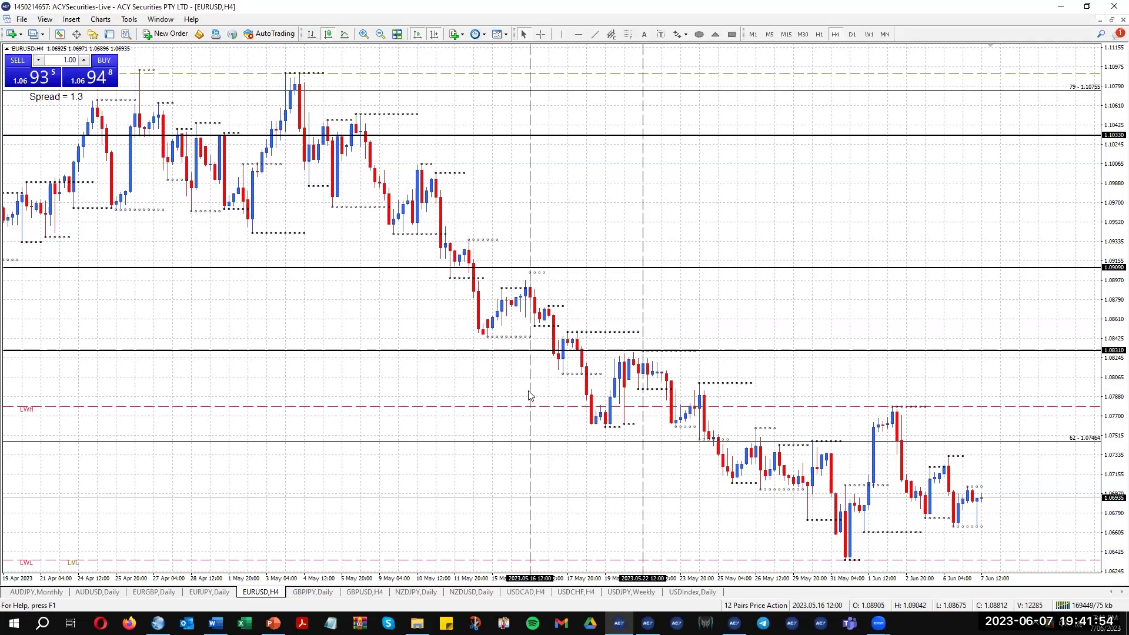
click(787, 34)
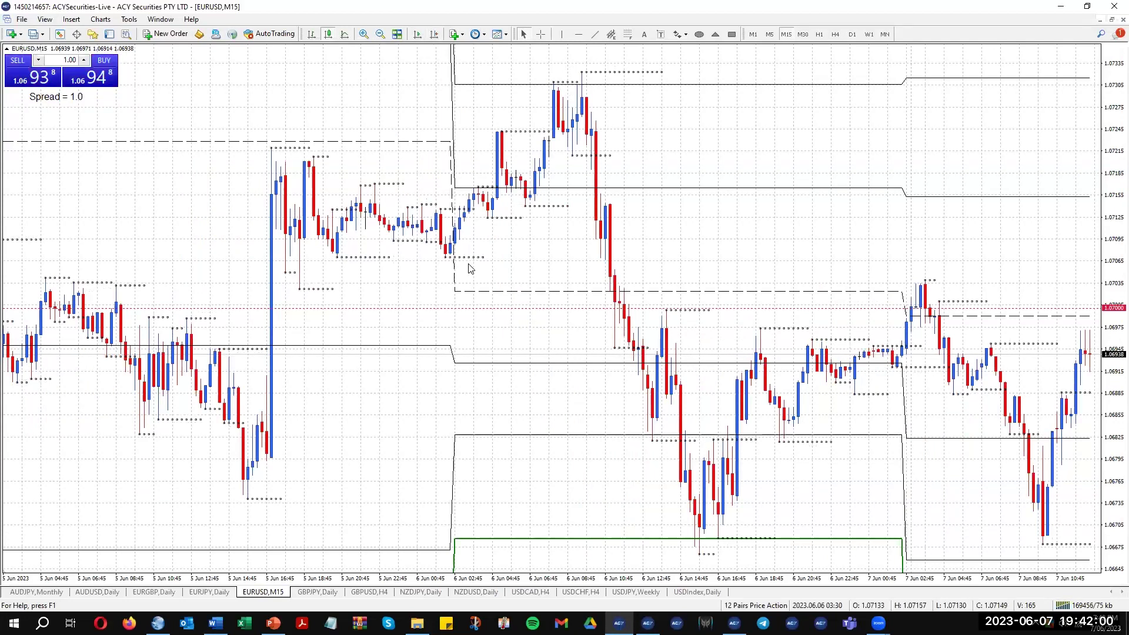
Step: Scroll the EURUSD M15 chart back to early May, then forward to 15–17 May
scroll(382, 302, up, 4)
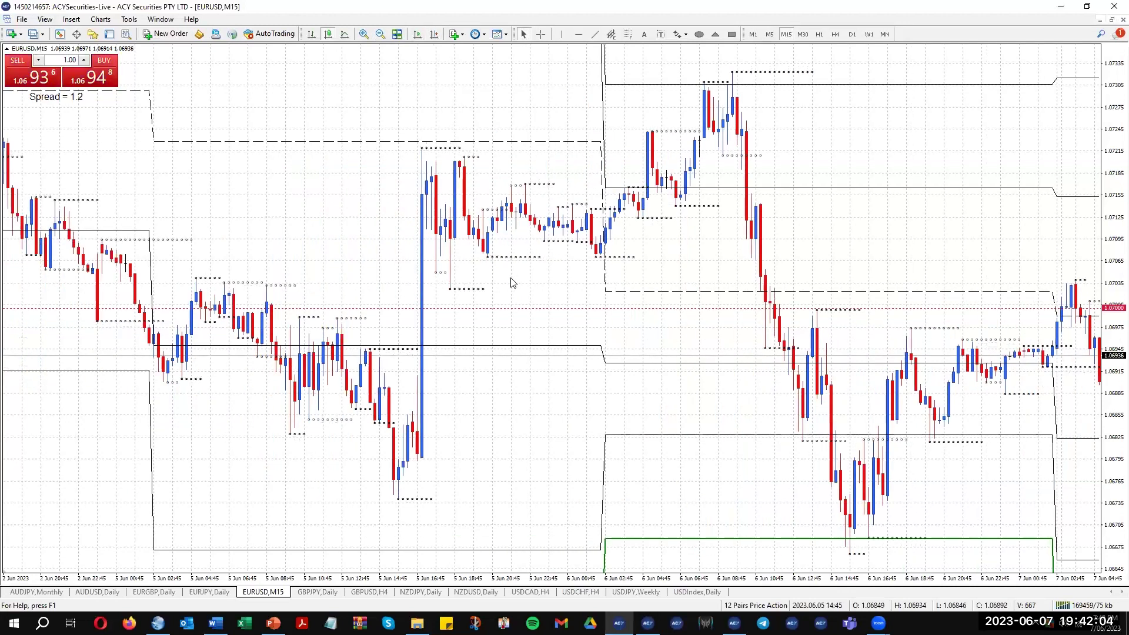
scroll(552, 276, up, 15)
scroll(566, 270, up, 20)
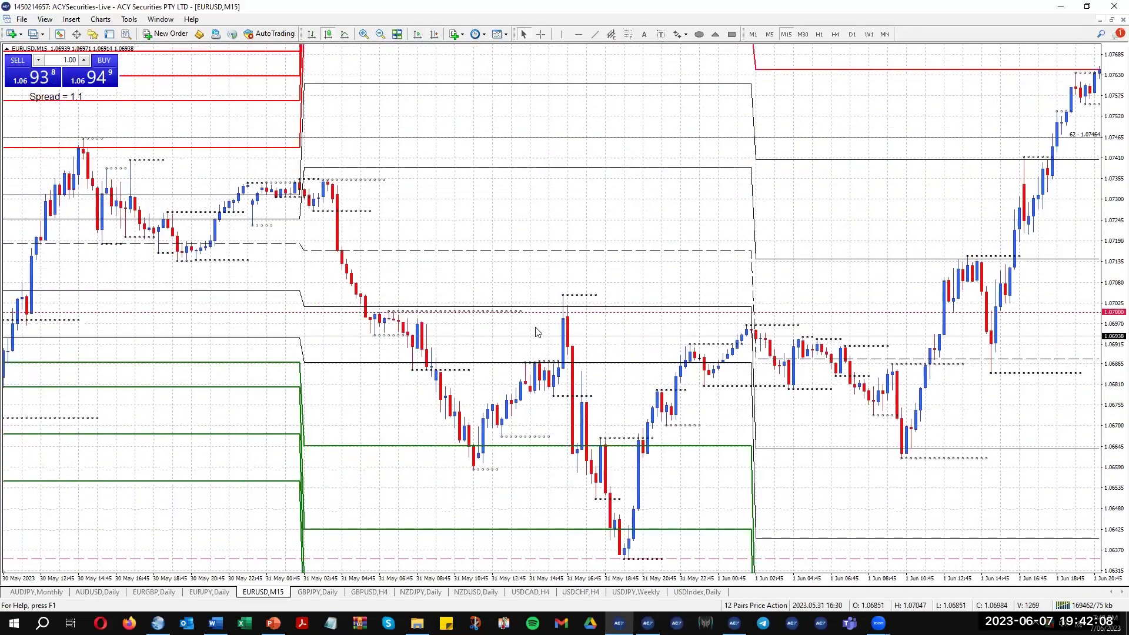
scroll(536, 333, up, 20)
scroll(563, 367, up, 20)
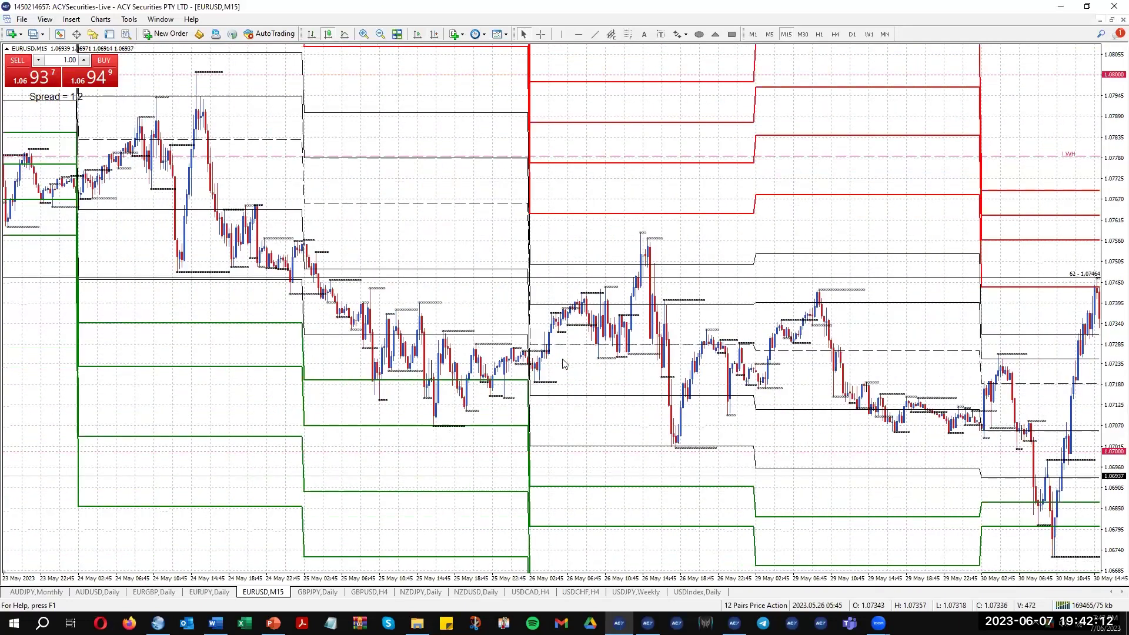
scroll(563, 364, up, 20)
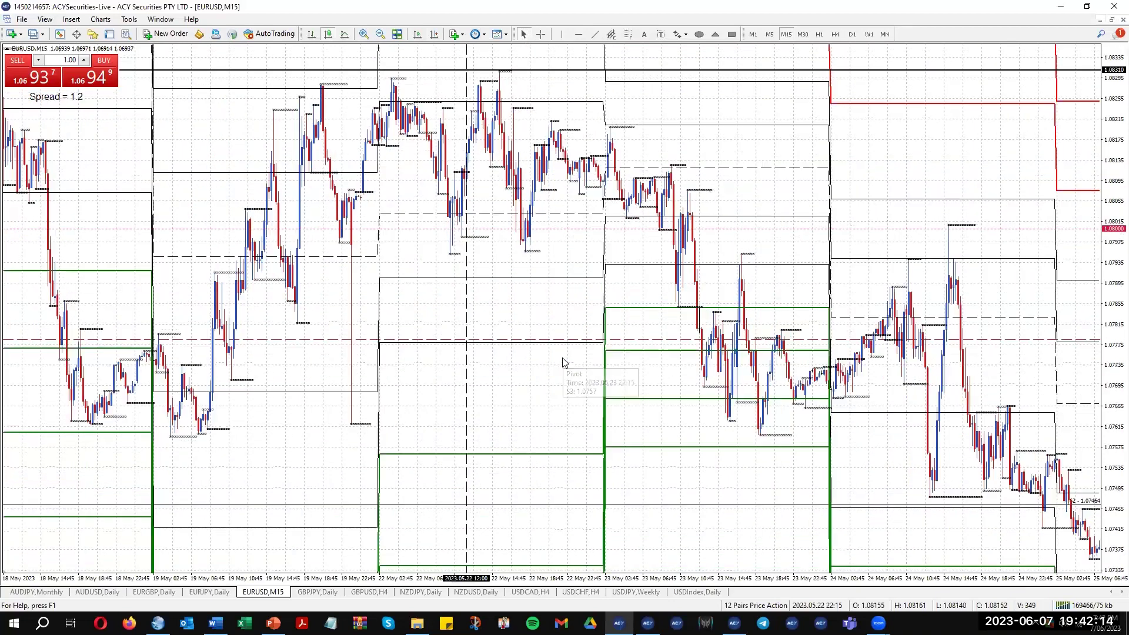
scroll(563, 363, up, 20)
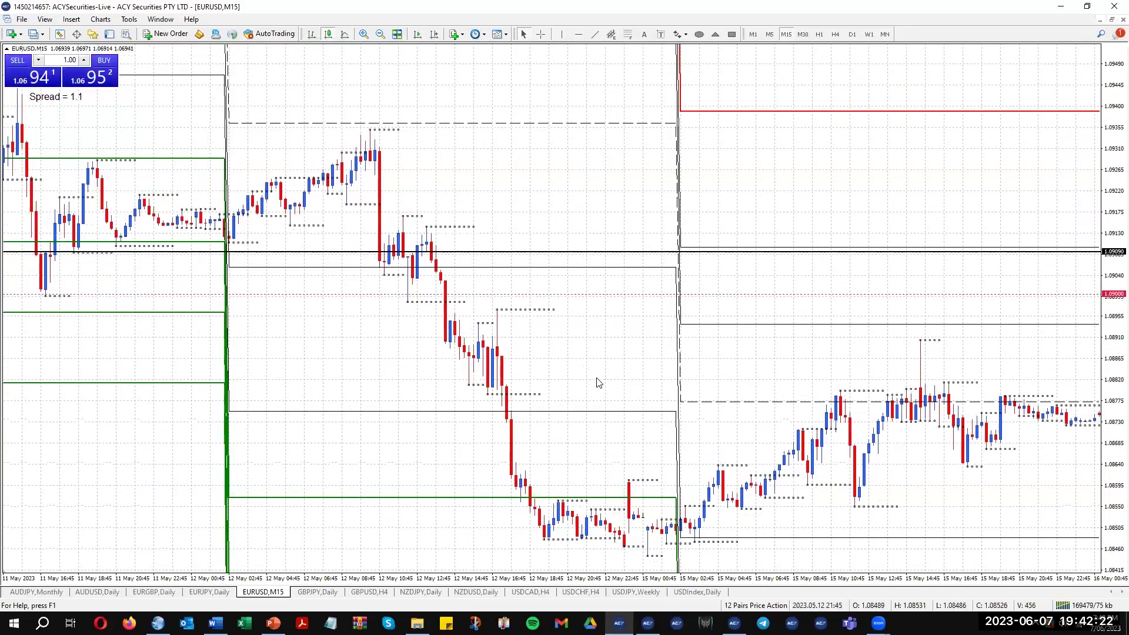
scroll(598, 383, up, 10)
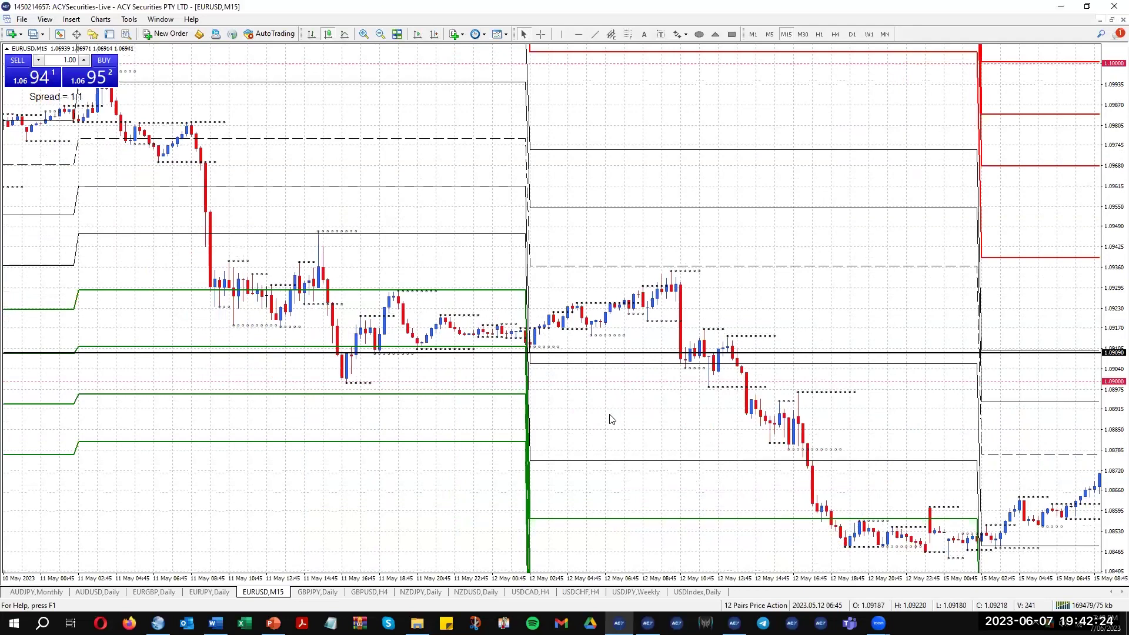
scroll(611, 421, up, 20)
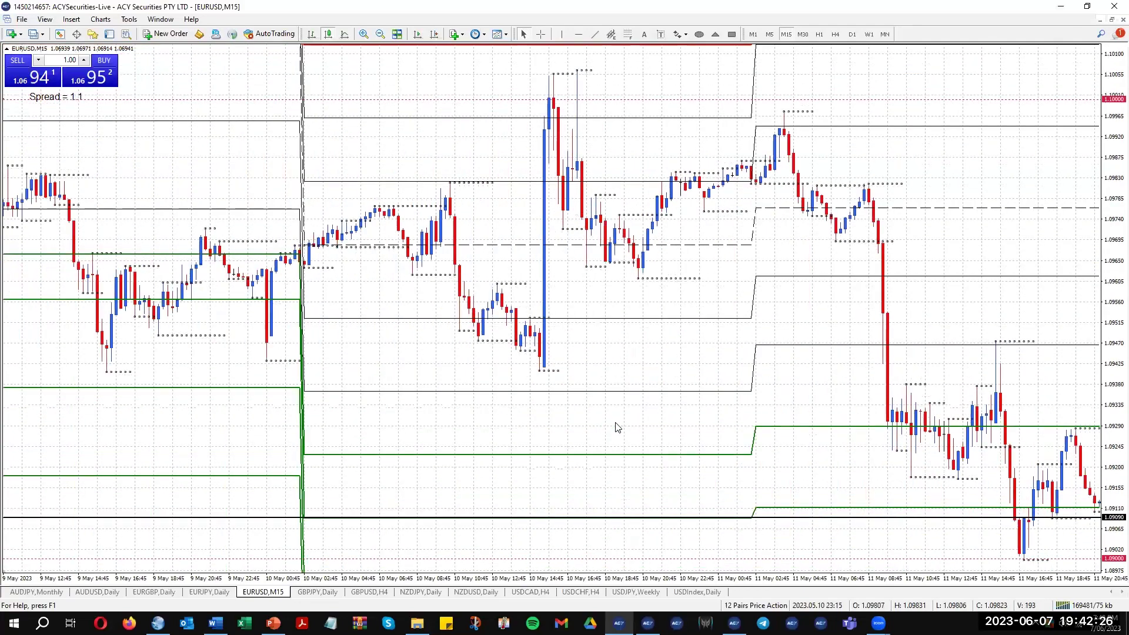
scroll(618, 428, up, 15)
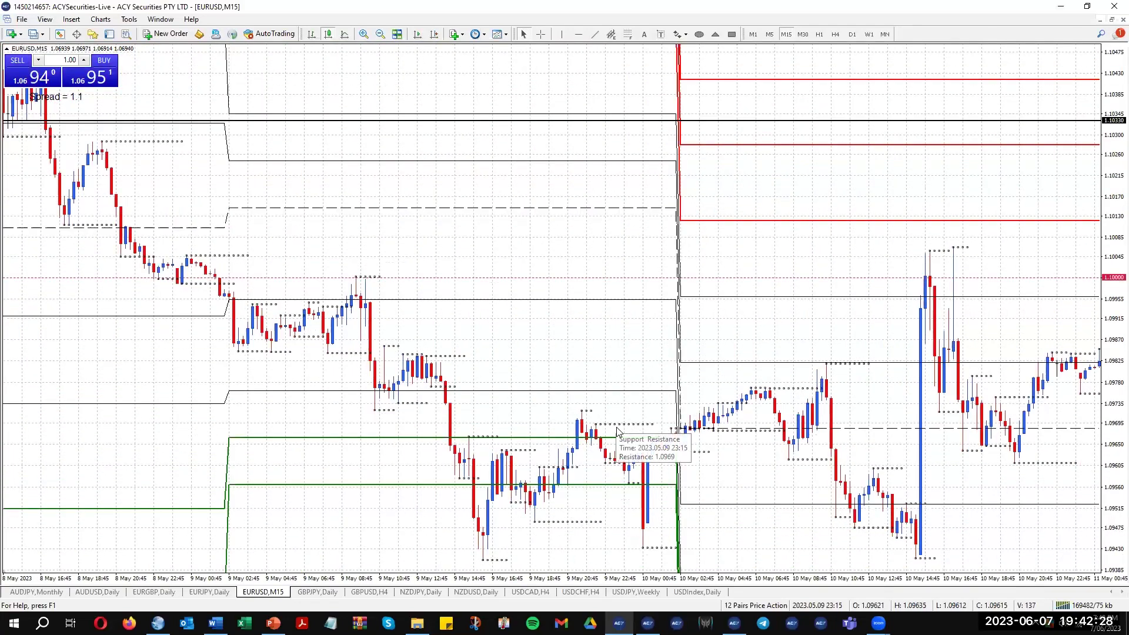
scroll(618, 431, down, 15)
scroll(618, 429, down, 20)
scroll(623, 329, down, 20)
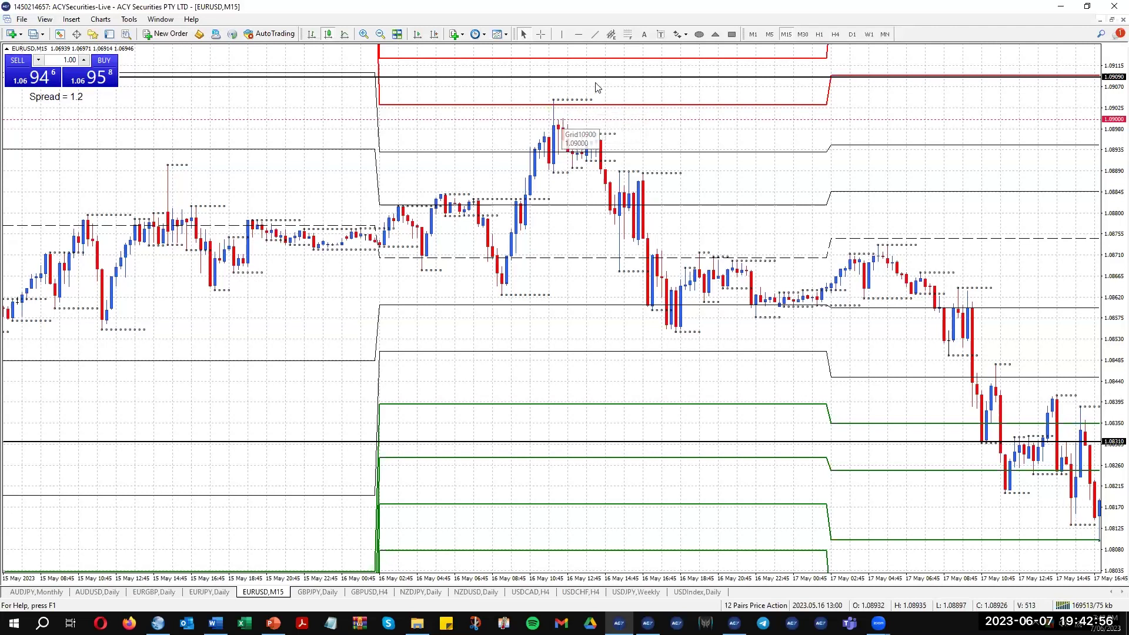
Step: Draw a trial trendline across the 16 May peak, then delete it
click(595, 34)
mouse_move(553, 173)
mouse_down()
mouse_move(617, 203)
mouse_move(651, 143)
mouse_move(696, 124)
mouse_up()
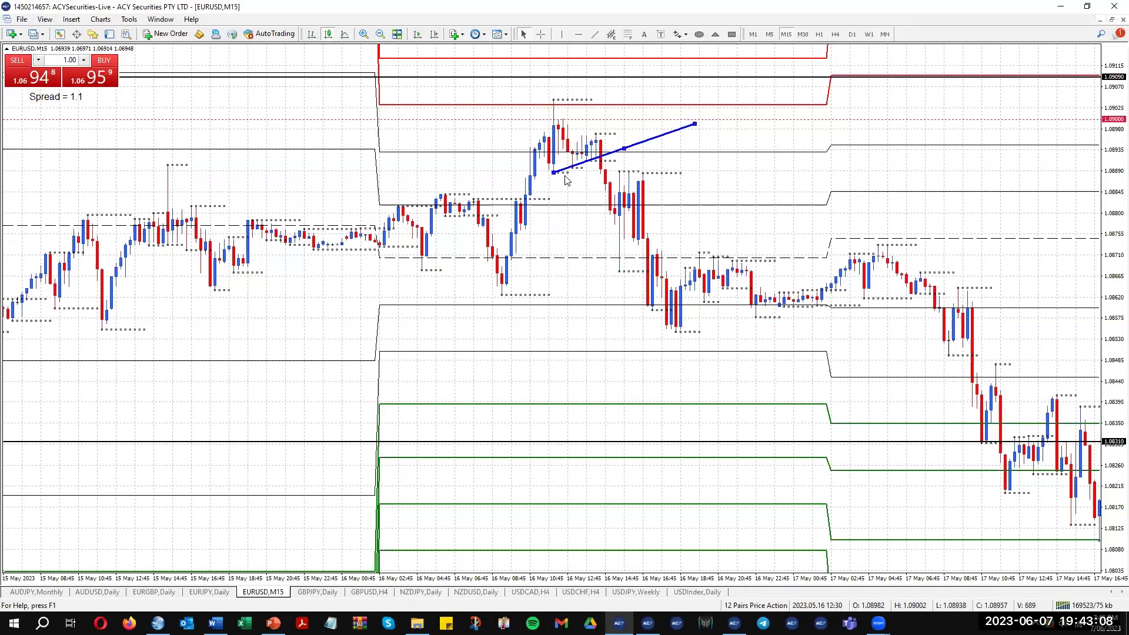
key(Delete)
Step: Scroll the EURUSD M15 chart forward to the 18–22 May candles
scroll(567, 180, down, 10)
scroll(566, 179, down, 8)
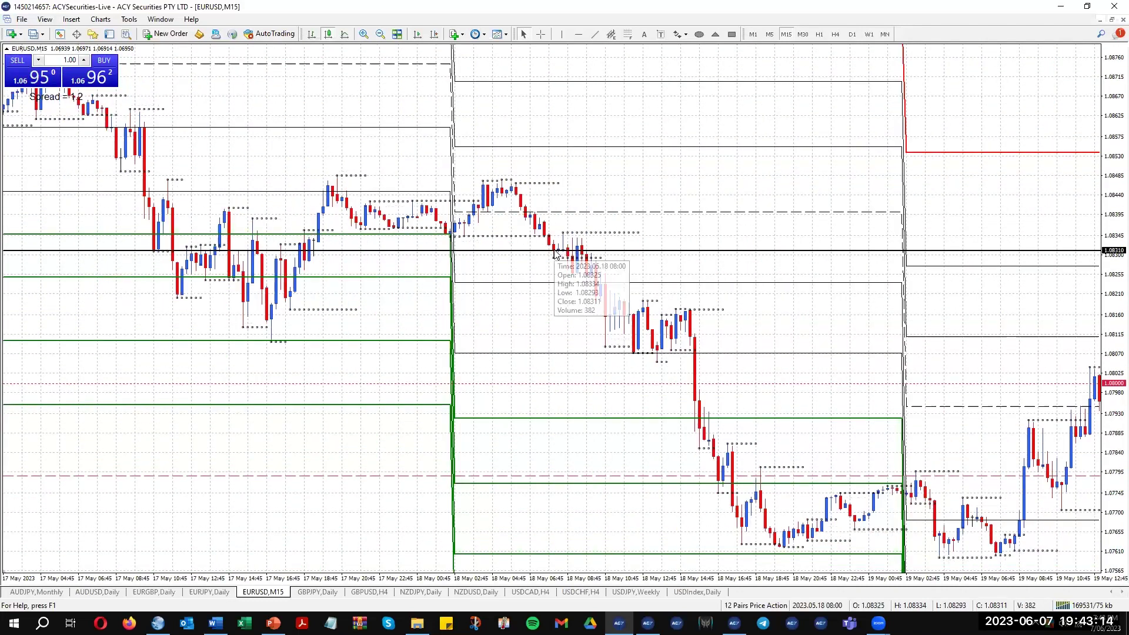
scroll(541, 276, down, 3)
scroll(542, 276, down, 5)
scroll(542, 276, down, 5)
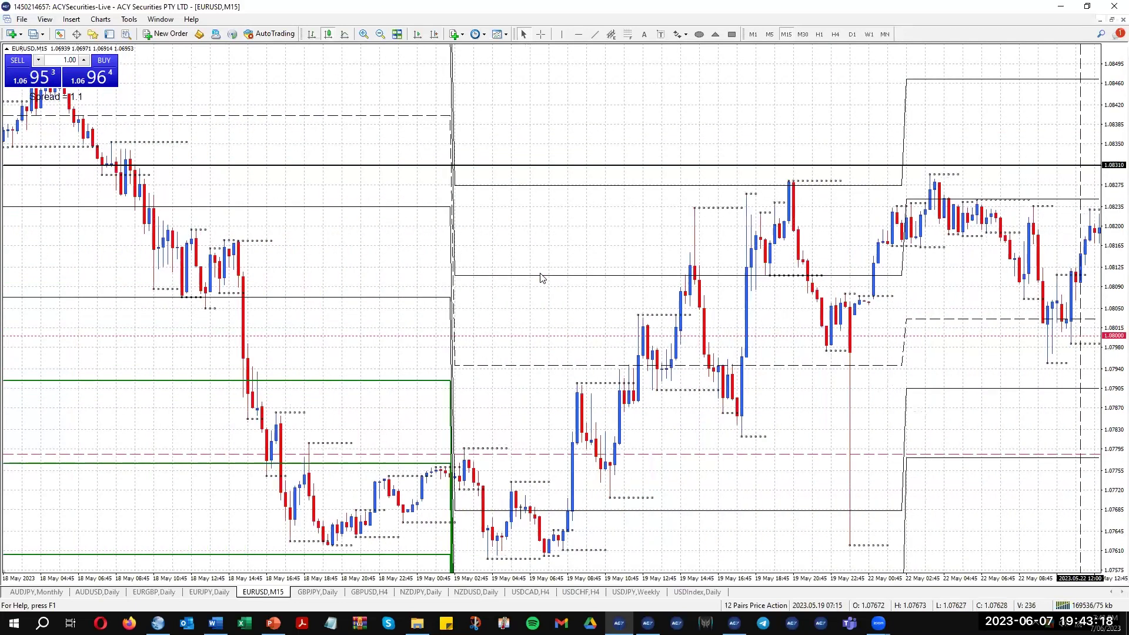
mouse_move(1001, 78)
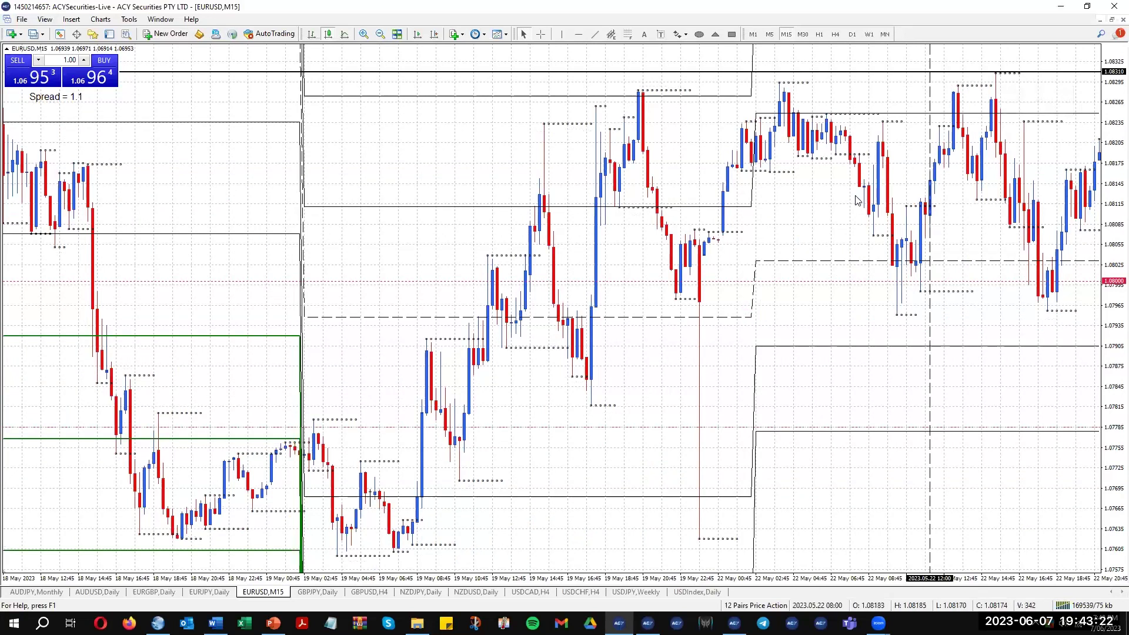
scroll(856, 200, down, 2)
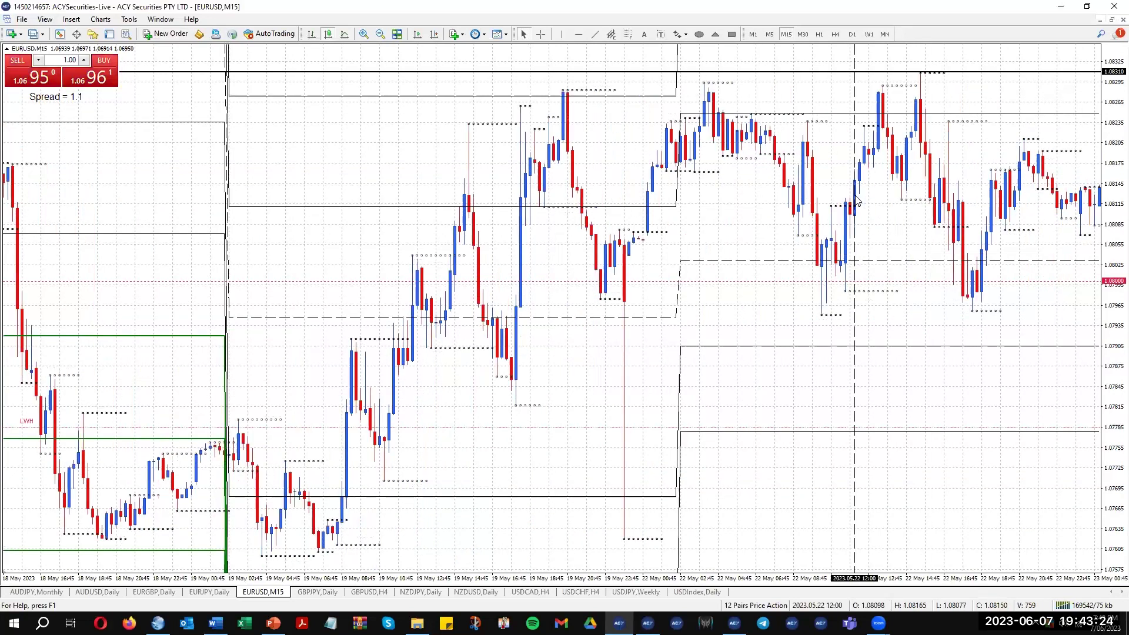
scroll(856, 199, down, 2)
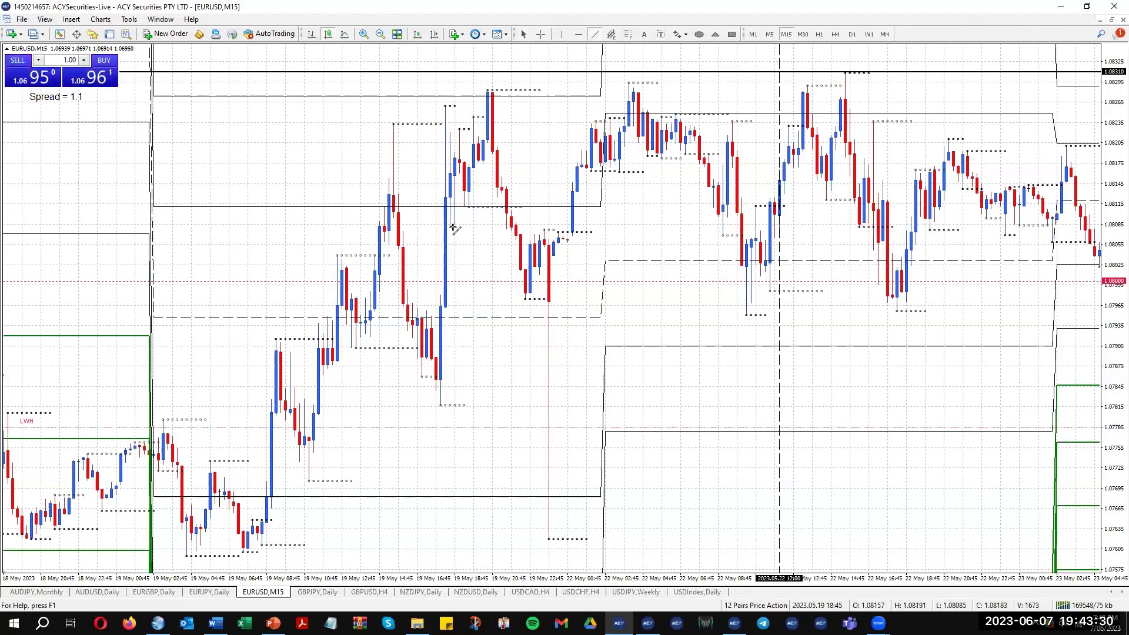
Step: Draw three blue trendlines: the 19 May rally, 22 May pullback and 22 May low
drag(454, 227, 525, 158)
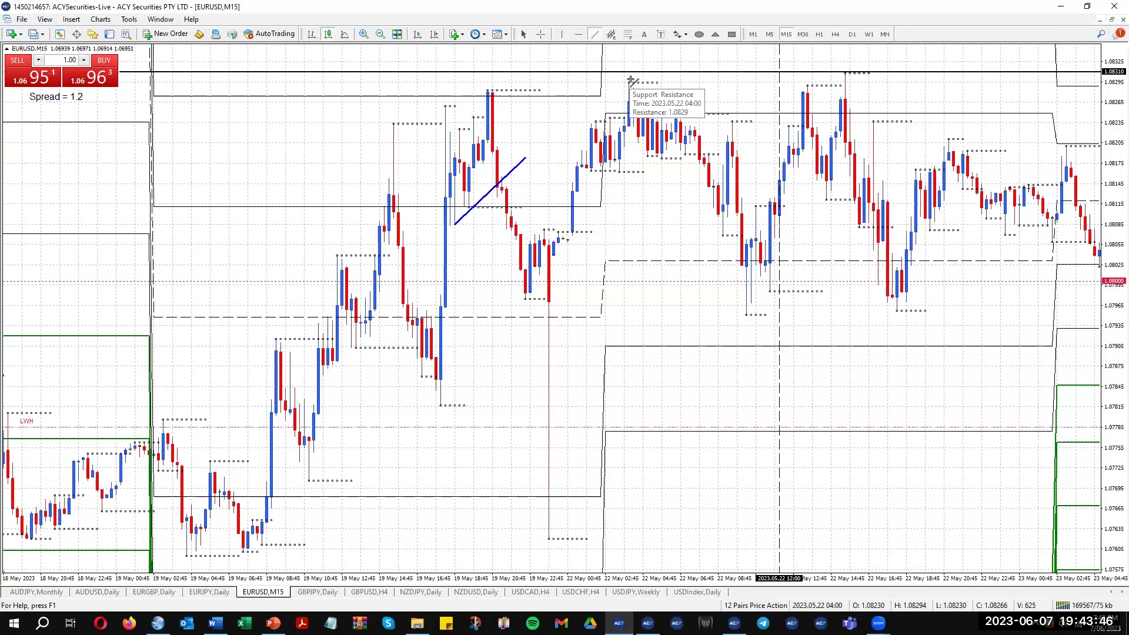
drag(622, 172, 720, 121)
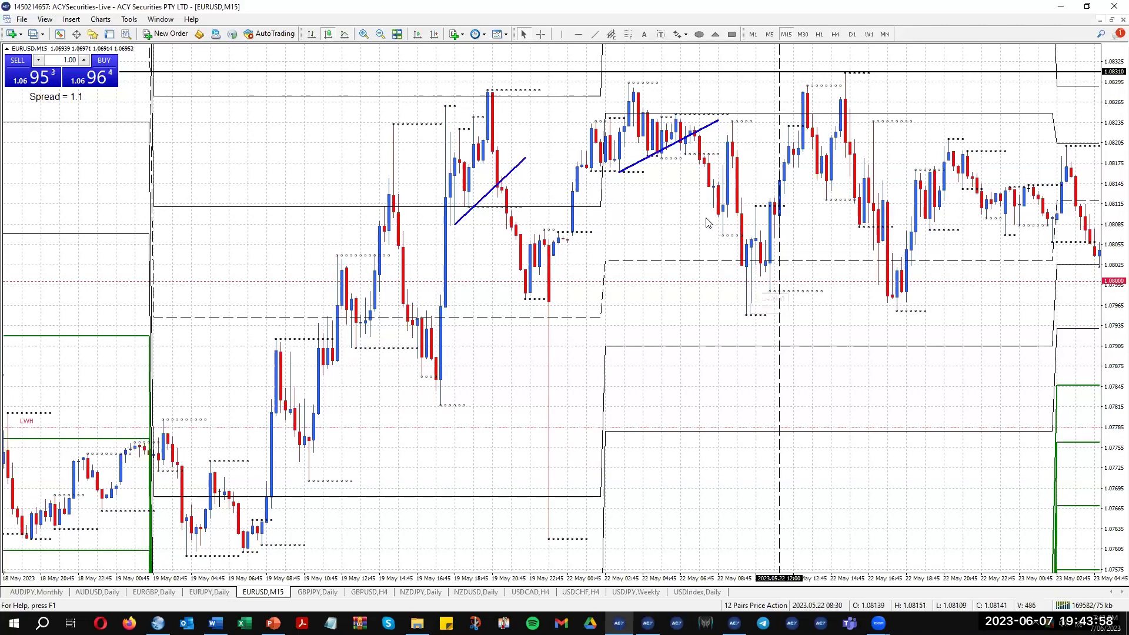
scroll(688, 200, down, 3)
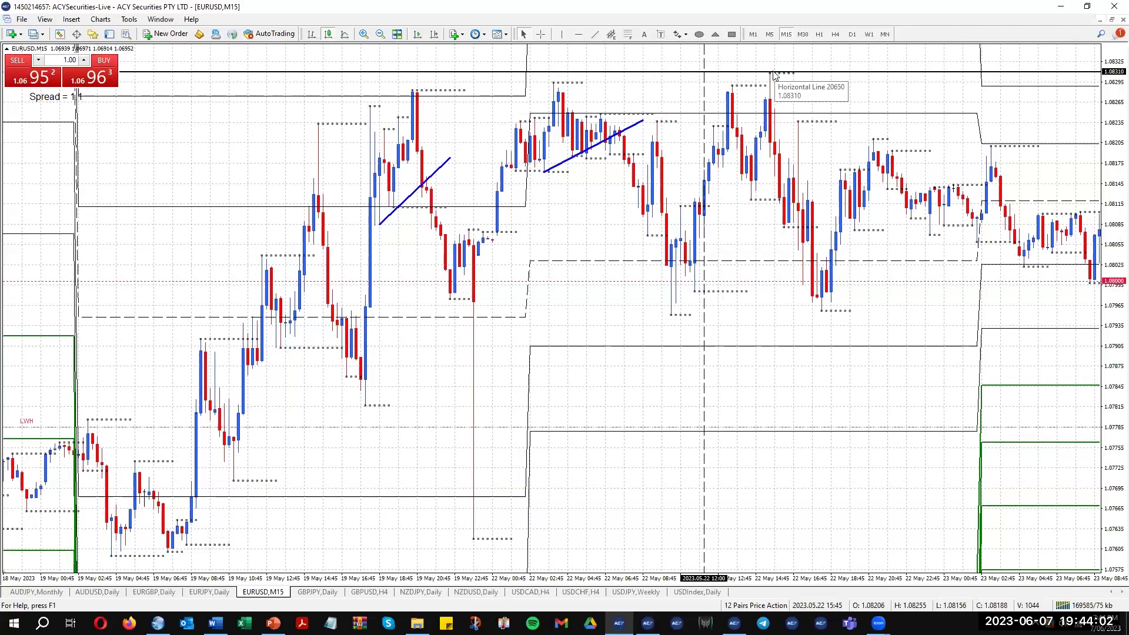
click(600, 35)
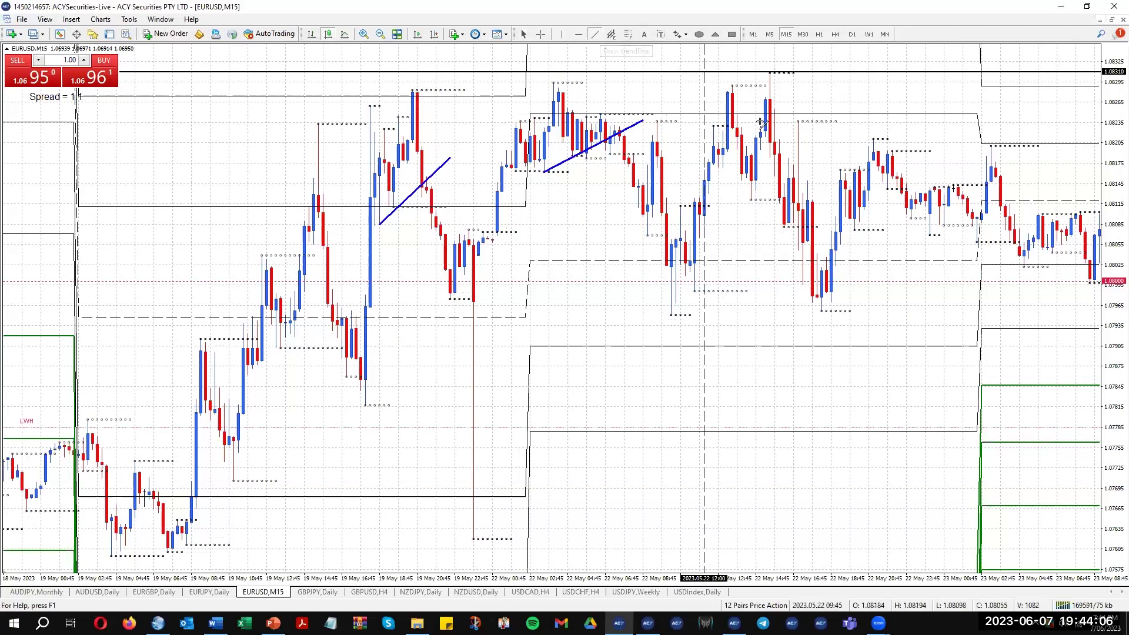
mouse_move(695, 291)
mouse_down()
mouse_move(736, 271)
mouse_move(838, 93)
mouse_move(827, 79)
mouse_up()
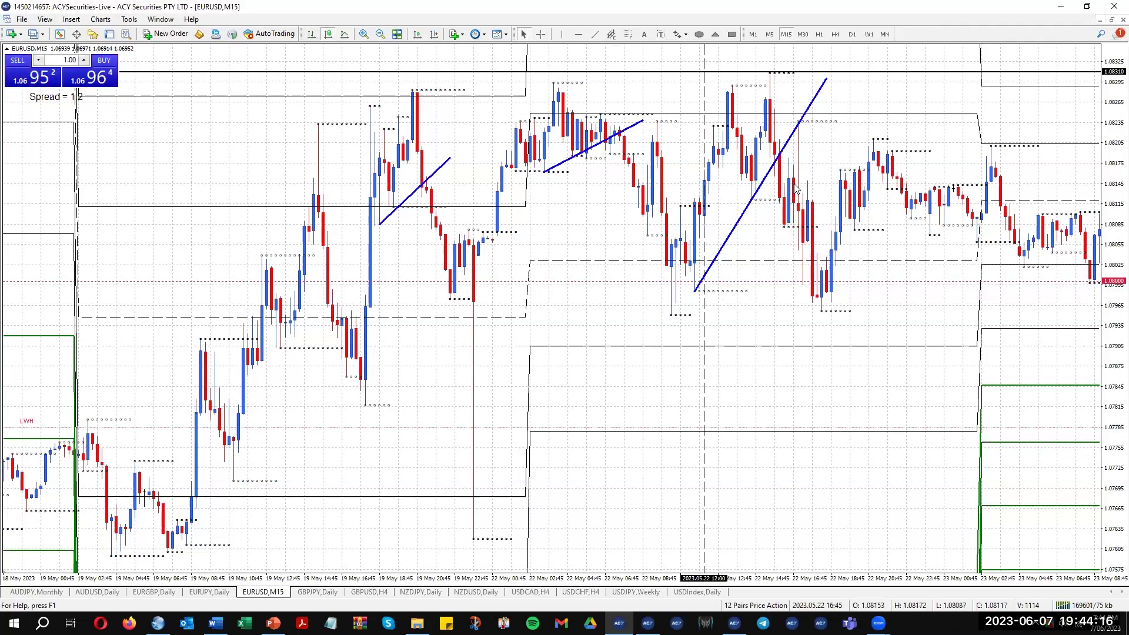
Step: Measure bars and price with the Crosshair up to the 22 May high
click(542, 34)
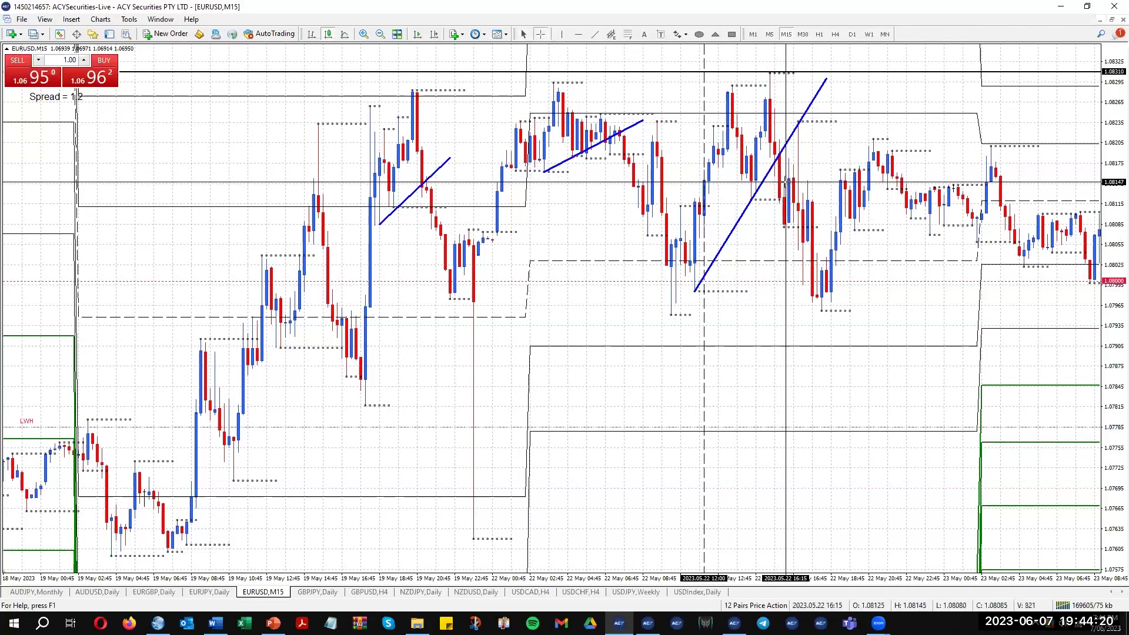
drag(784, 181, 776, 59)
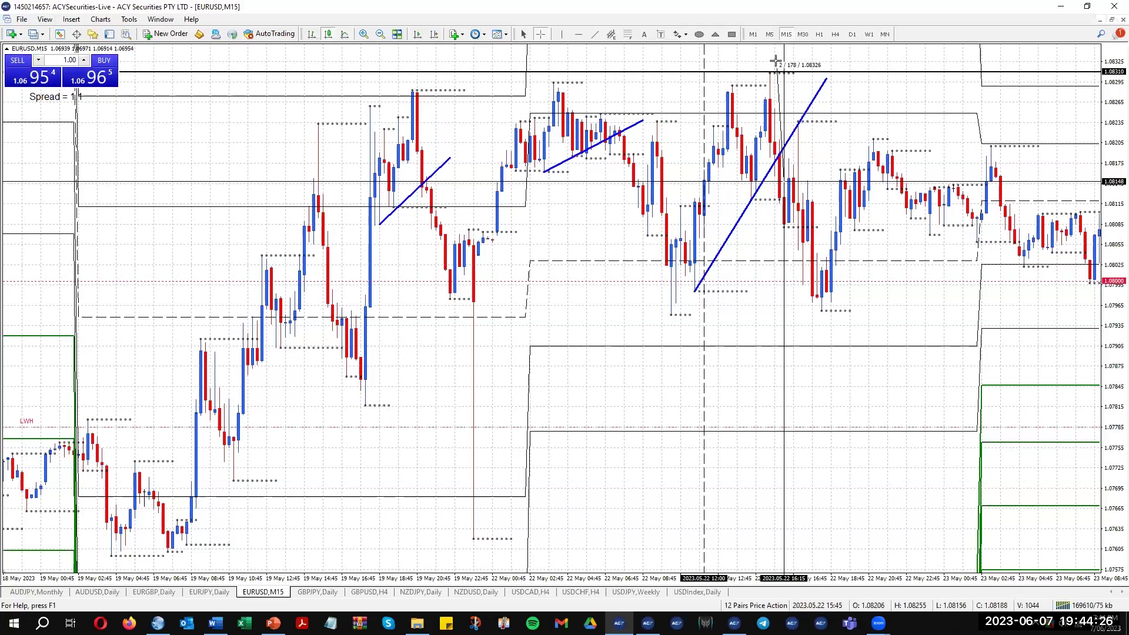
drag(775, 60, 775, 58)
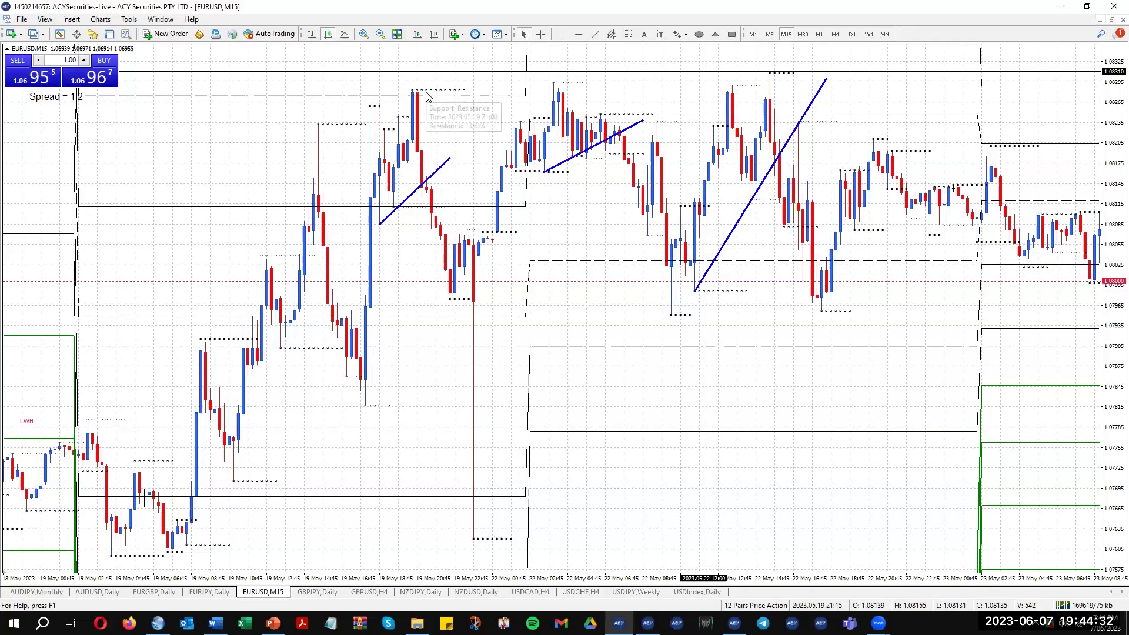
scroll(508, 215, down, 2)
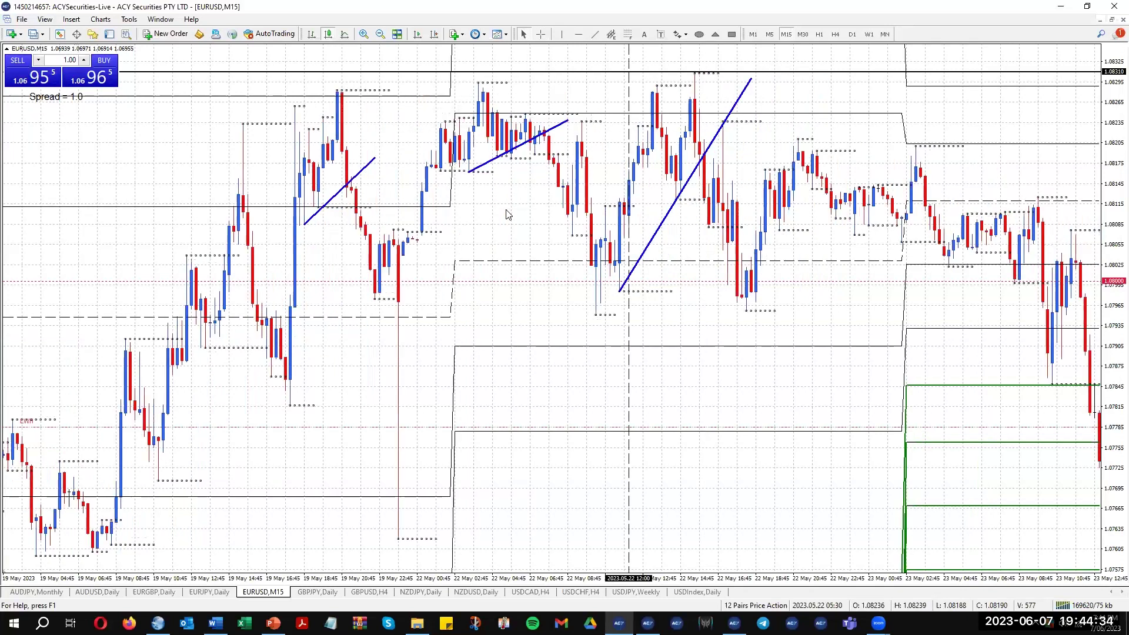
scroll(507, 215, down, 2)
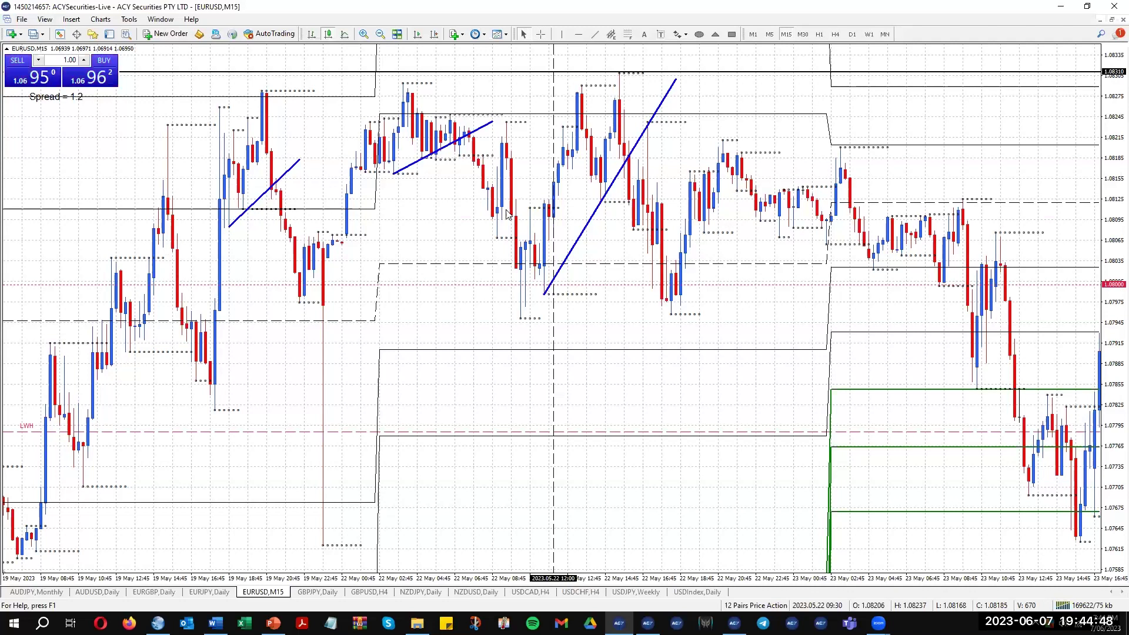
Step: Delete the three blue trendlines and the vertical dashed time marker
double_click(259, 203)
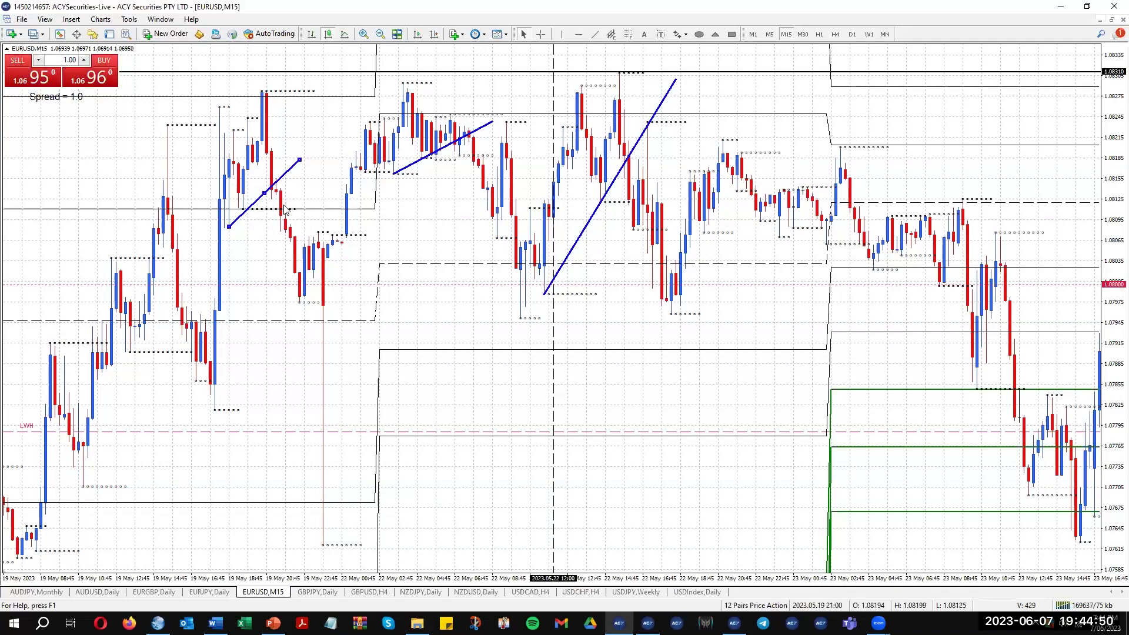
key(Delete)
double_click(419, 161)
key(Delete)
double_click(619, 180)
key(Delete)
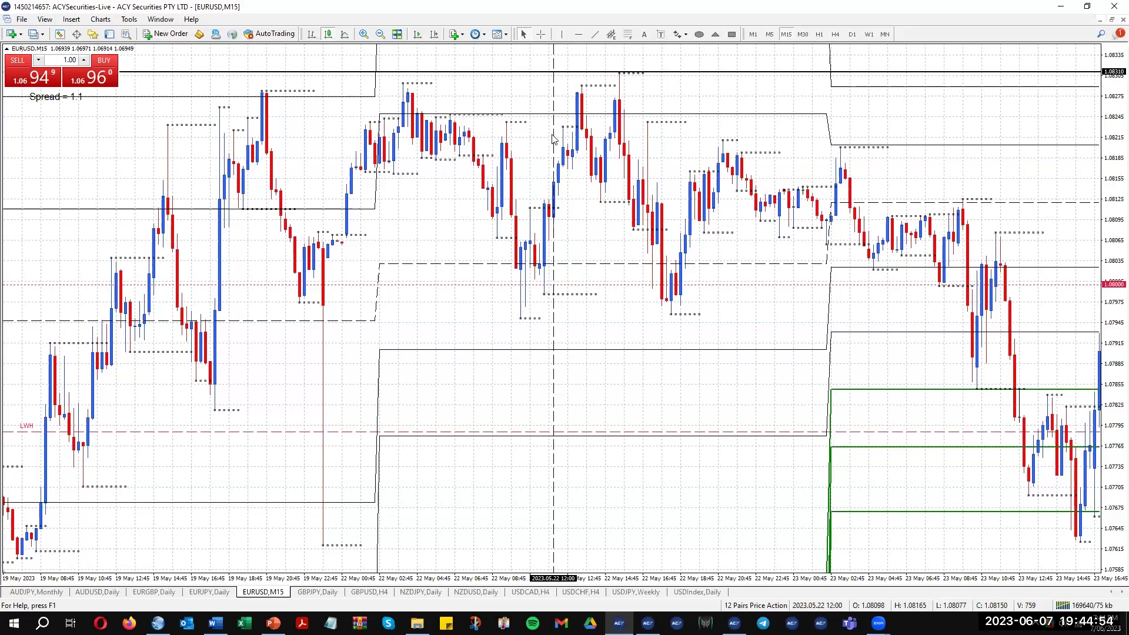
key(Delete)
Step: Switch EURUSD to D1 with Chart Shift on, toggling the Crosshair on and off
click(853, 34)
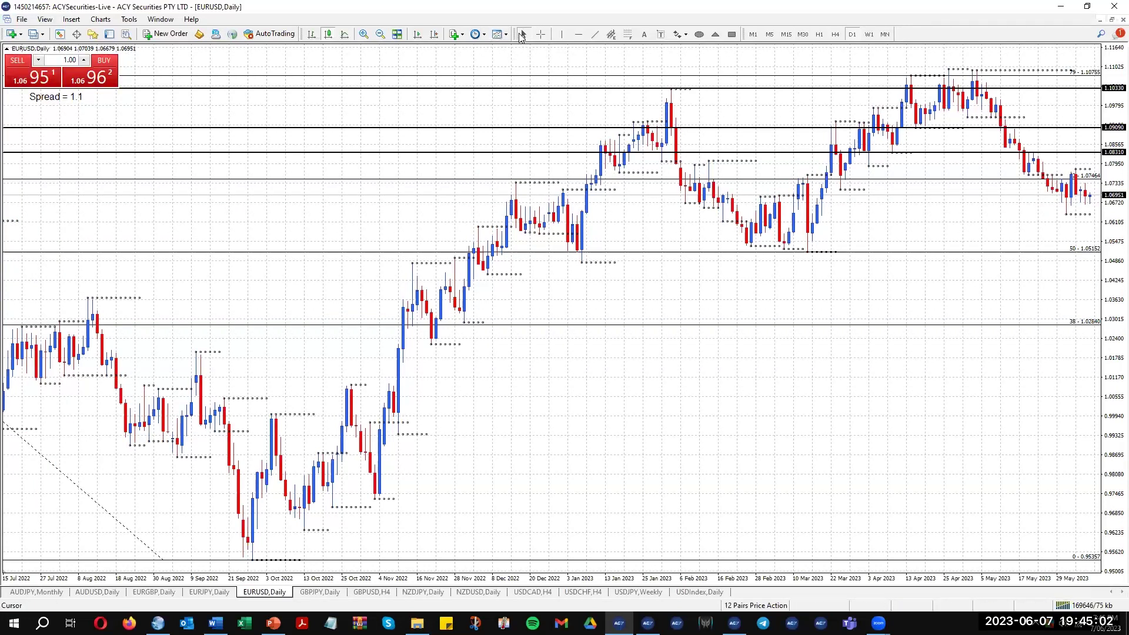
click(435, 37)
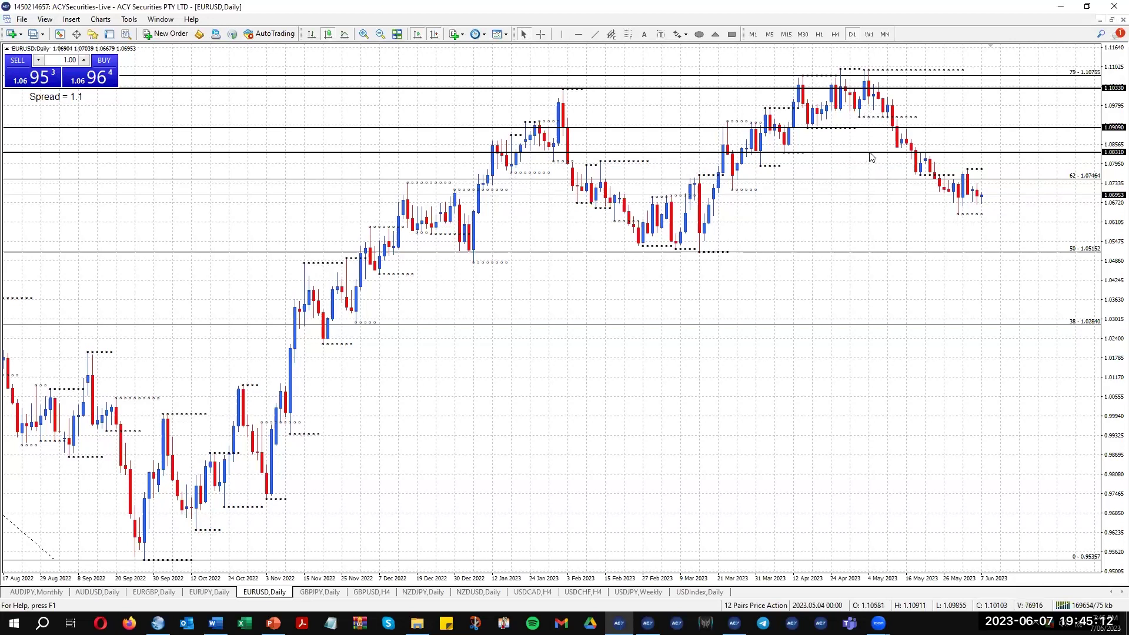
click(542, 34)
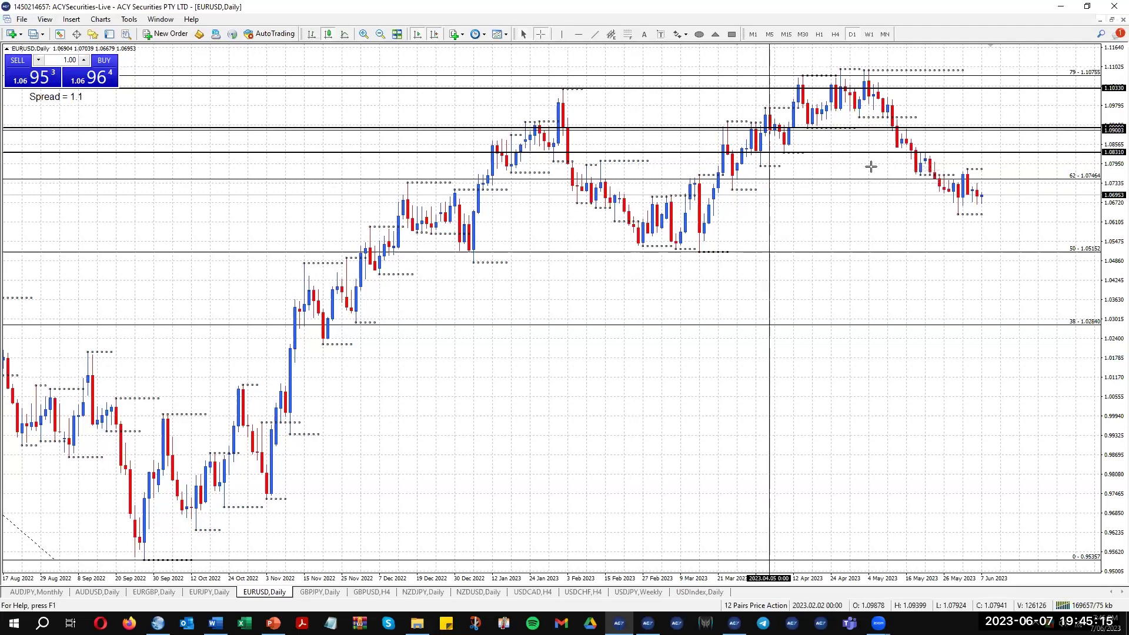
click(946, 185)
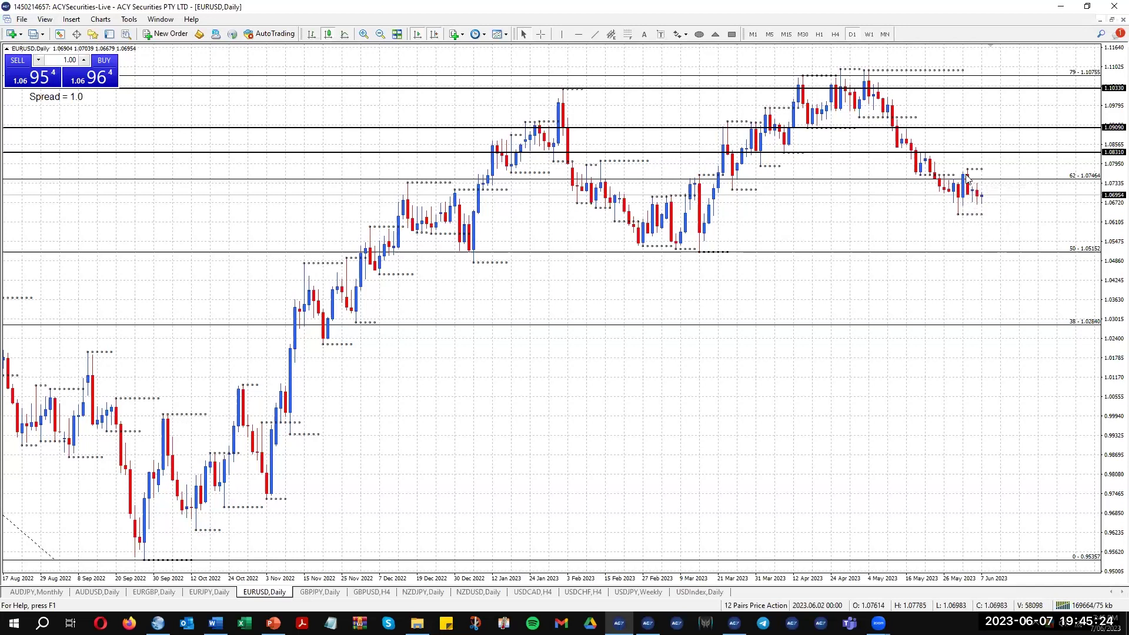
mouse_move(980, 202)
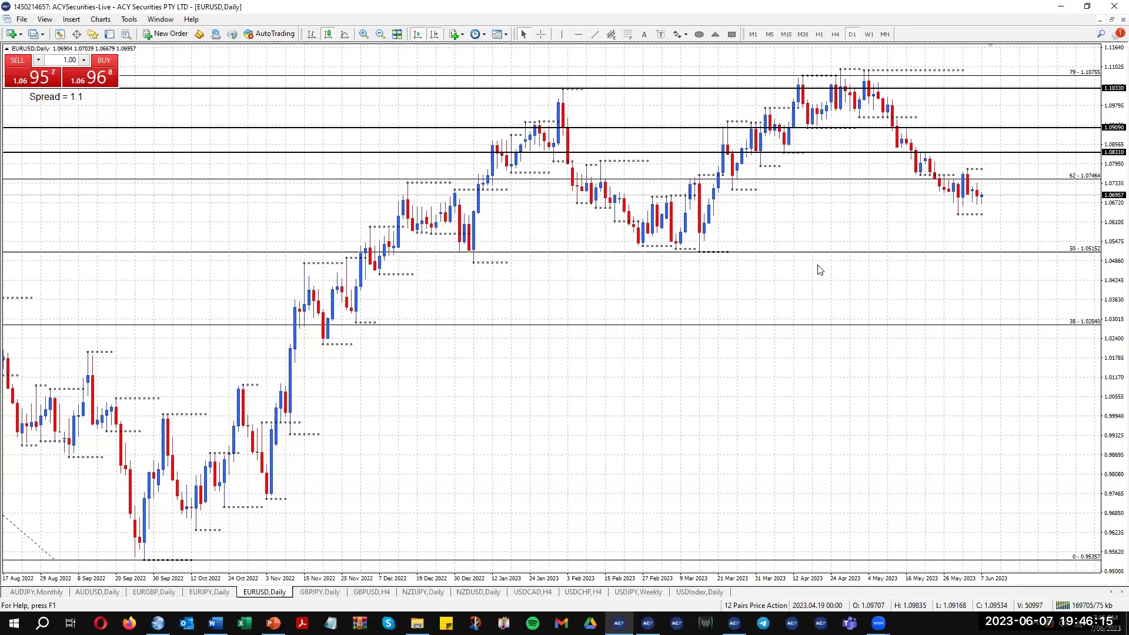
Step: Open the USDCAD chart and set it to the weekly timeframe
click(542, 598)
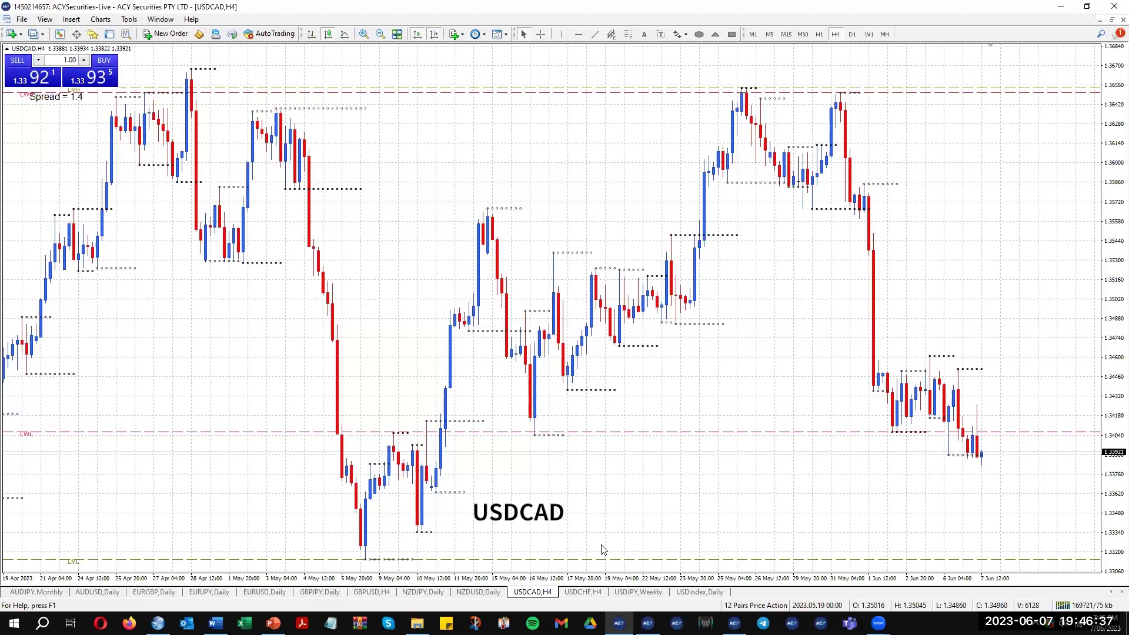
click(853, 35)
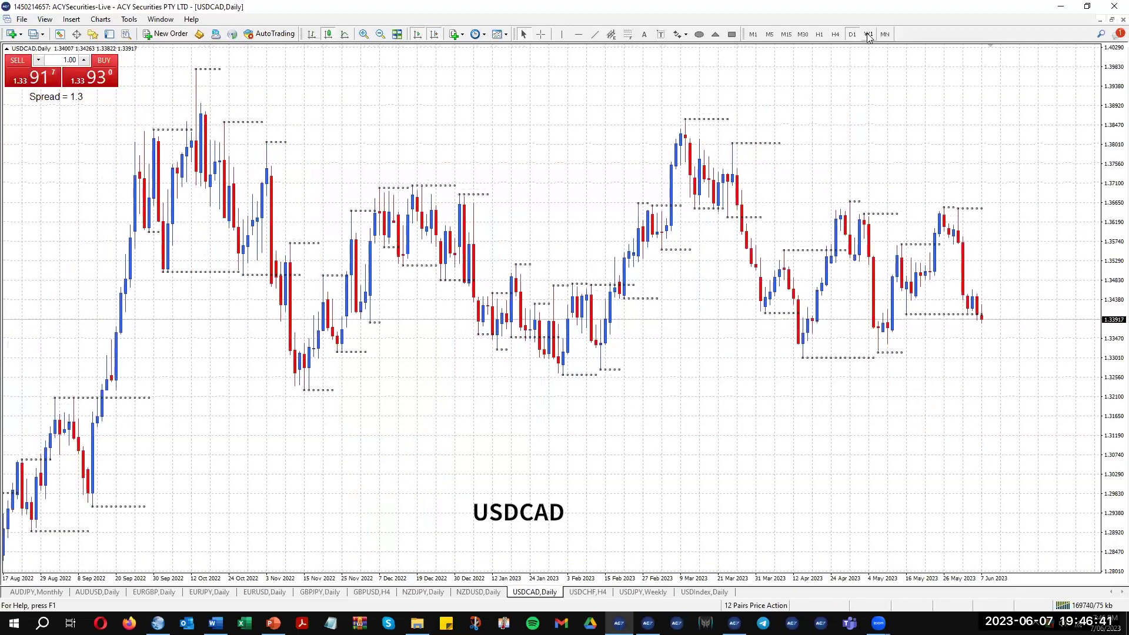
click(869, 35)
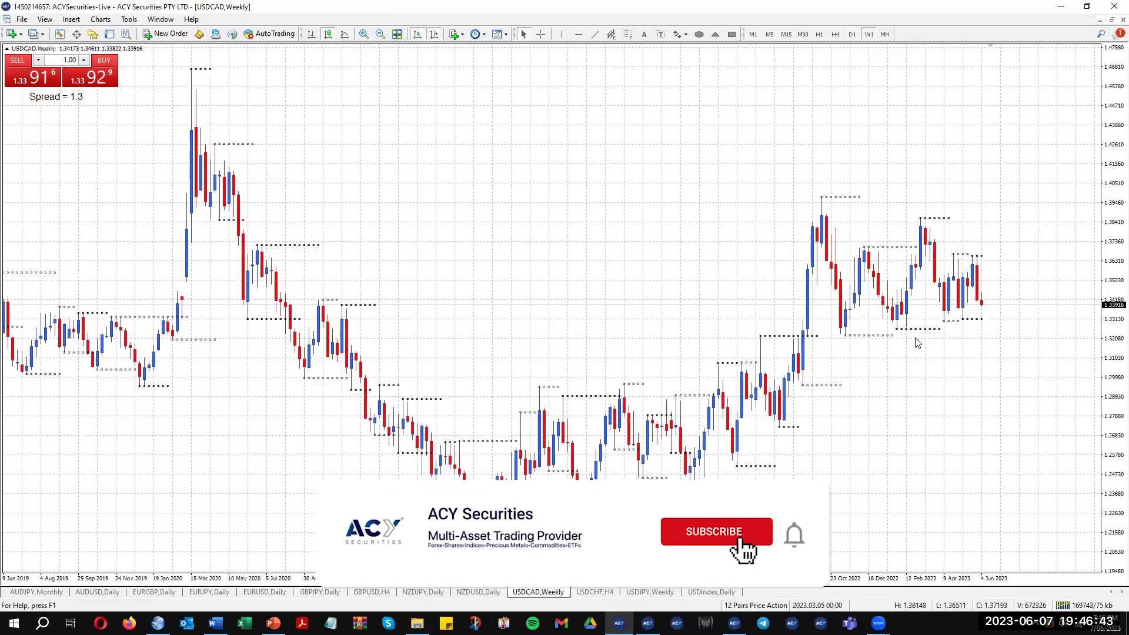
mouse_move(962, 323)
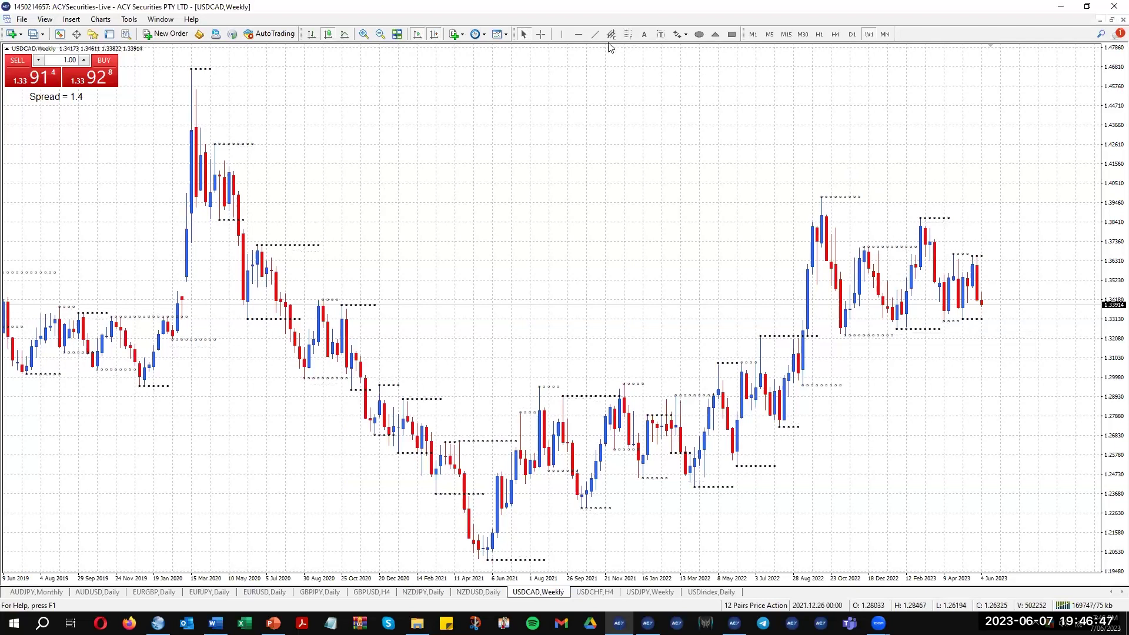
Step: Place a horizontal support line and set its price to 1.33010
click(578, 35)
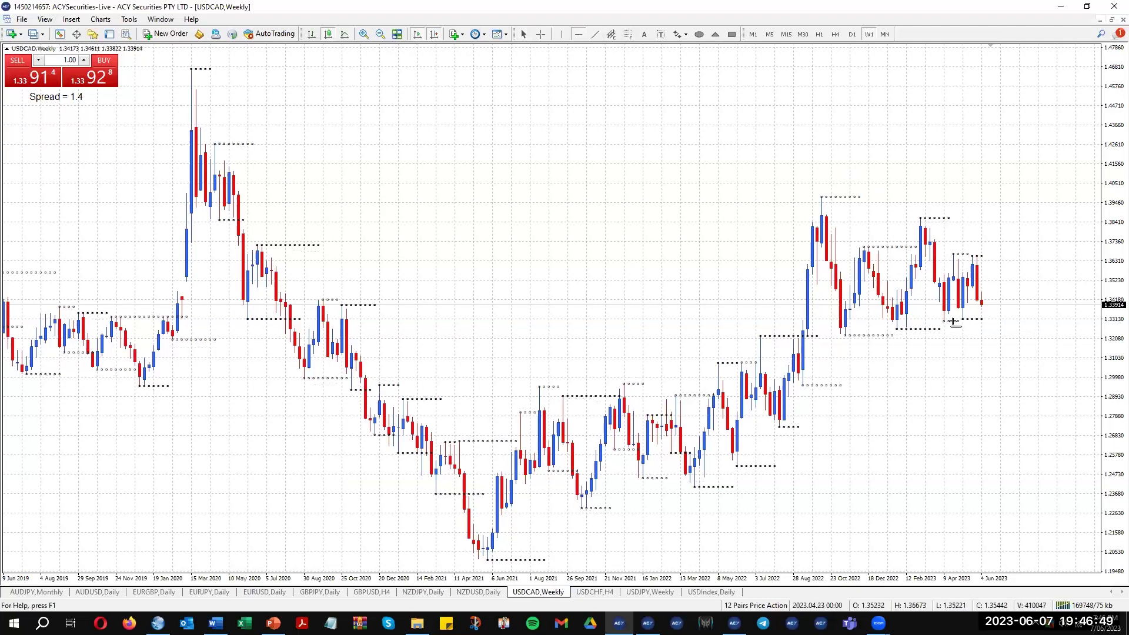
mouse_move(953, 323)
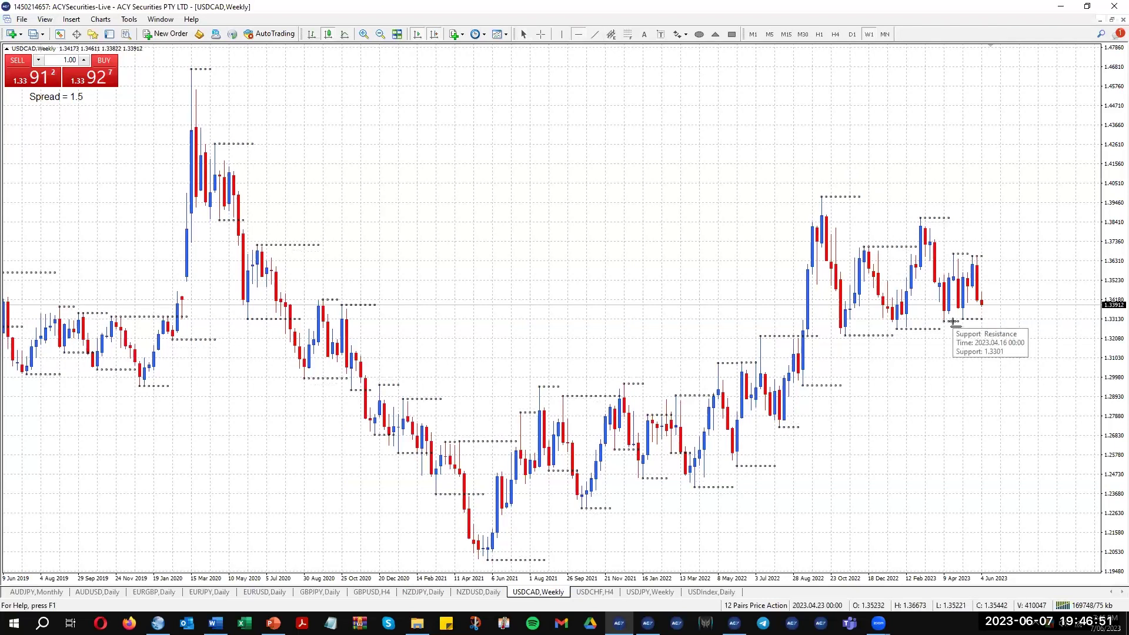
click(952, 322)
double_click(953, 321)
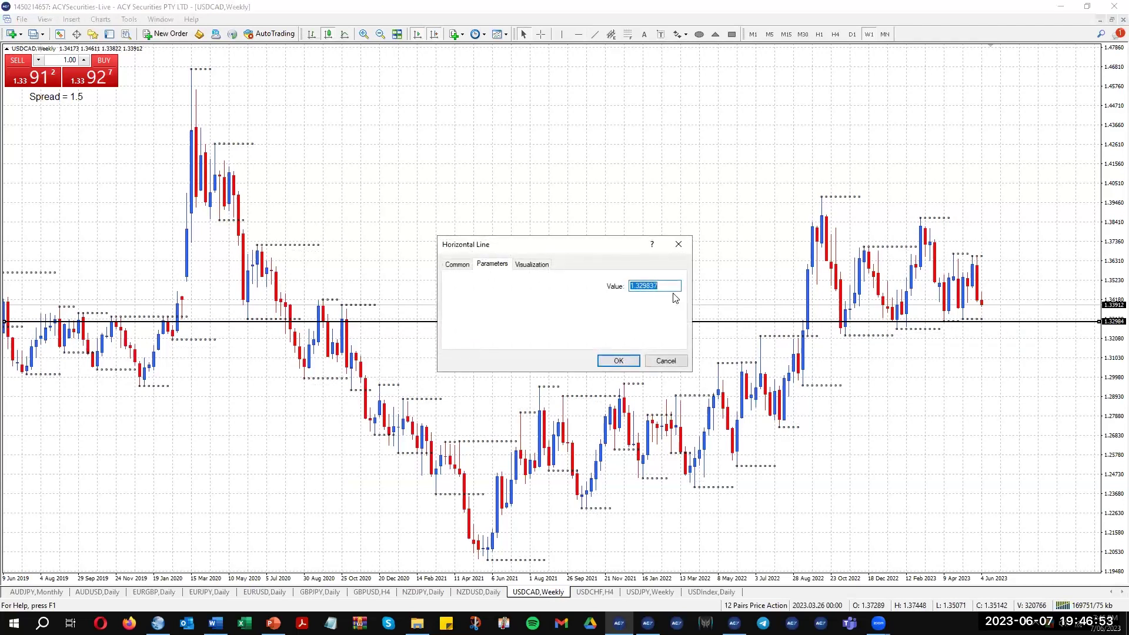
drag(642, 285, 690, 285)
key(BackSpace)
key(BackSpace)
text(3)
click(623, 361)
Step: Copy the line up as resistance at 1.36670, then switch to D1
drag(996, 321, 957, 259)
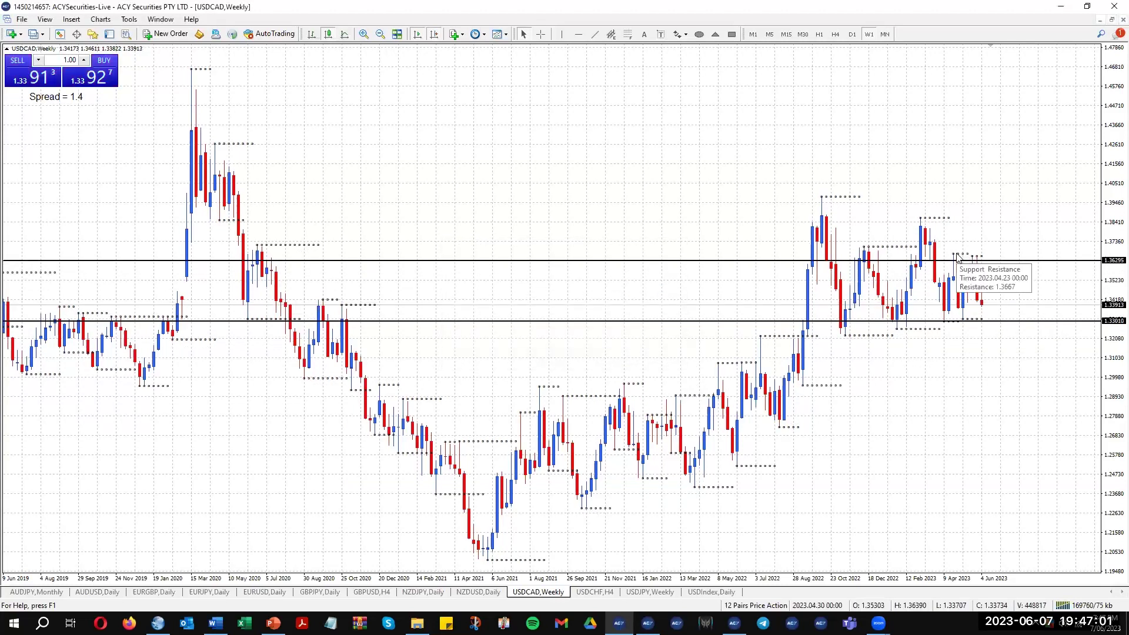
double_click(957, 259)
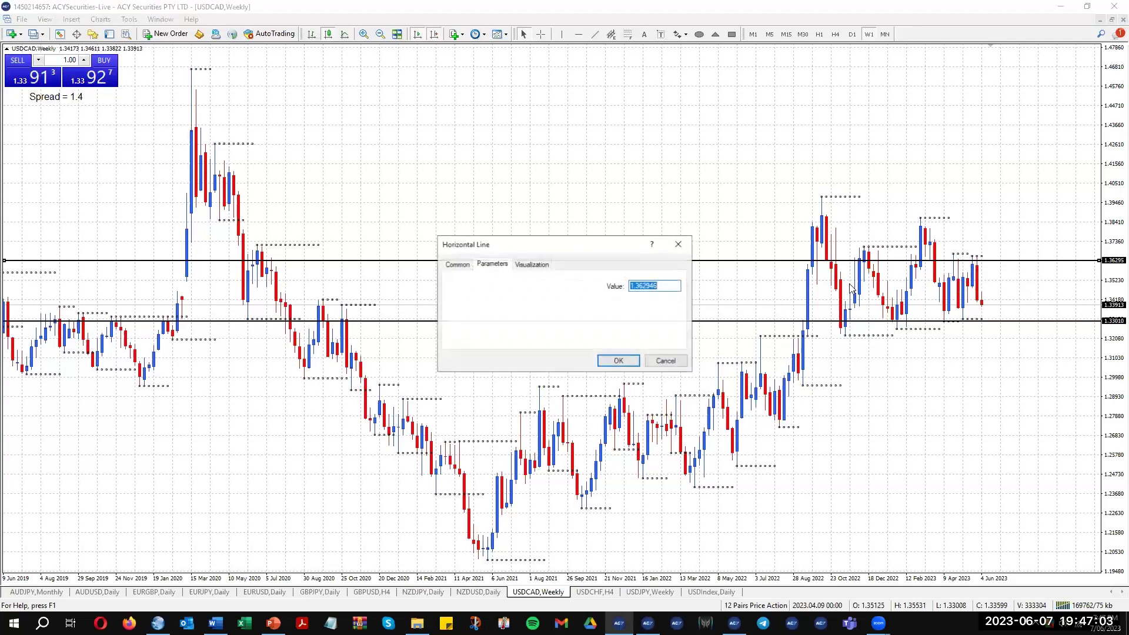
text(1.3667)
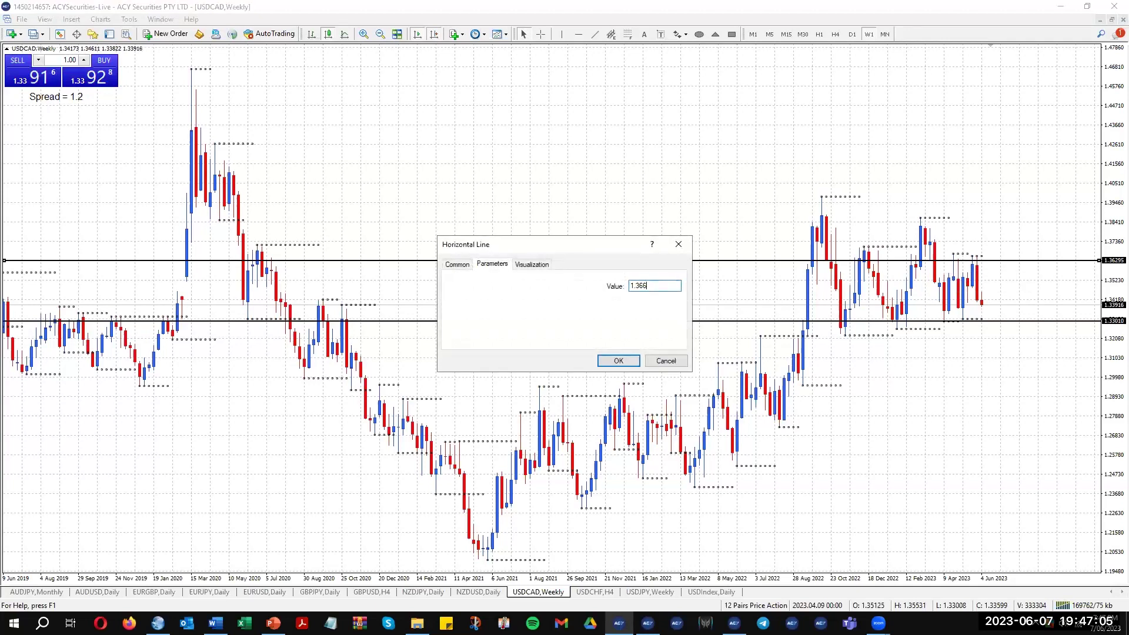
click(619, 360)
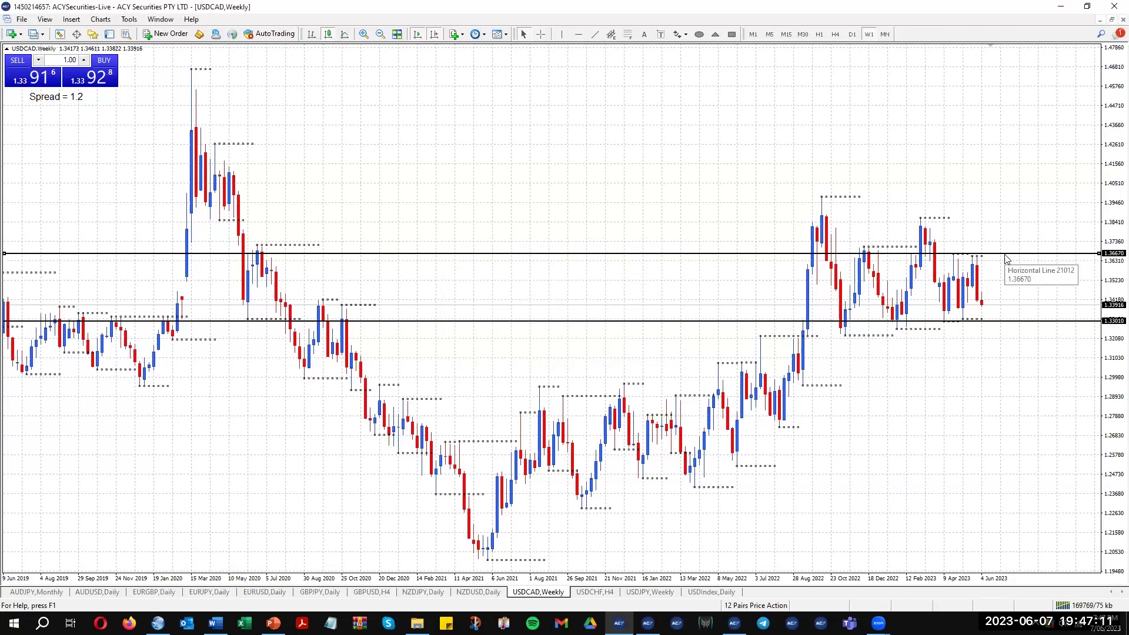
click(852, 34)
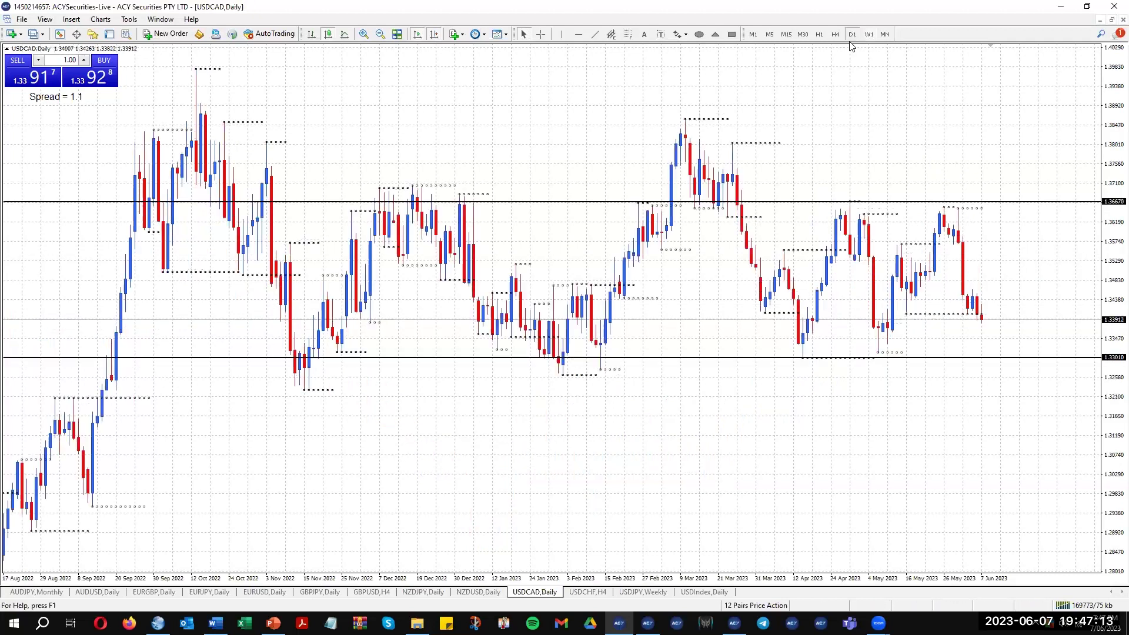
Step: Place a vertical date line on USDCAD, then switch the chart to H4
click(562, 34)
click(881, 181)
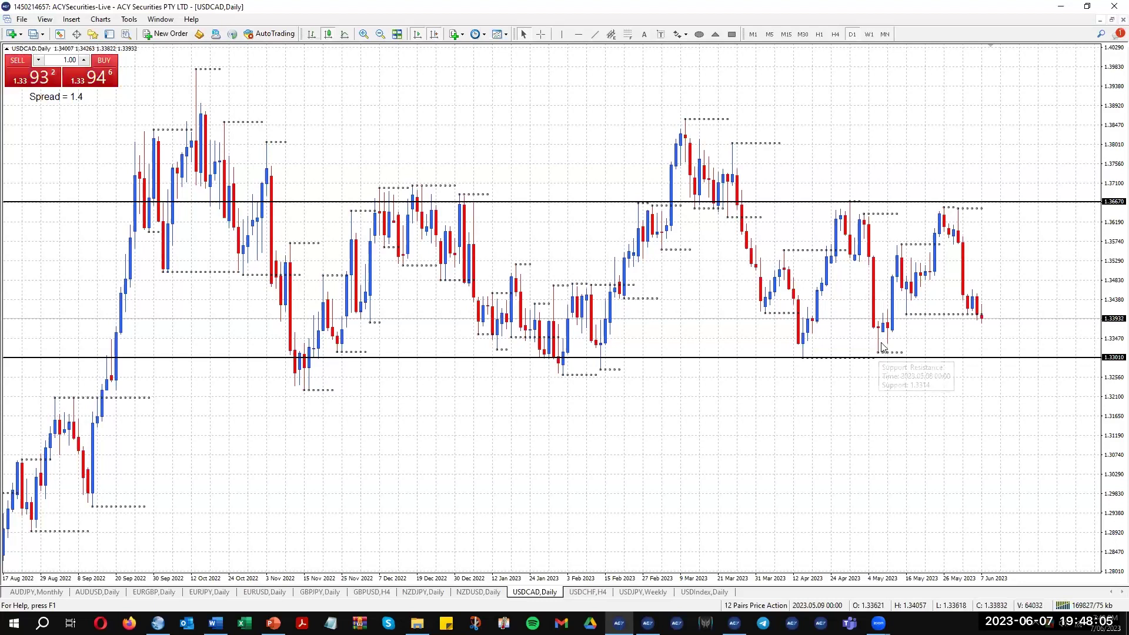
mouse_move(880, 330)
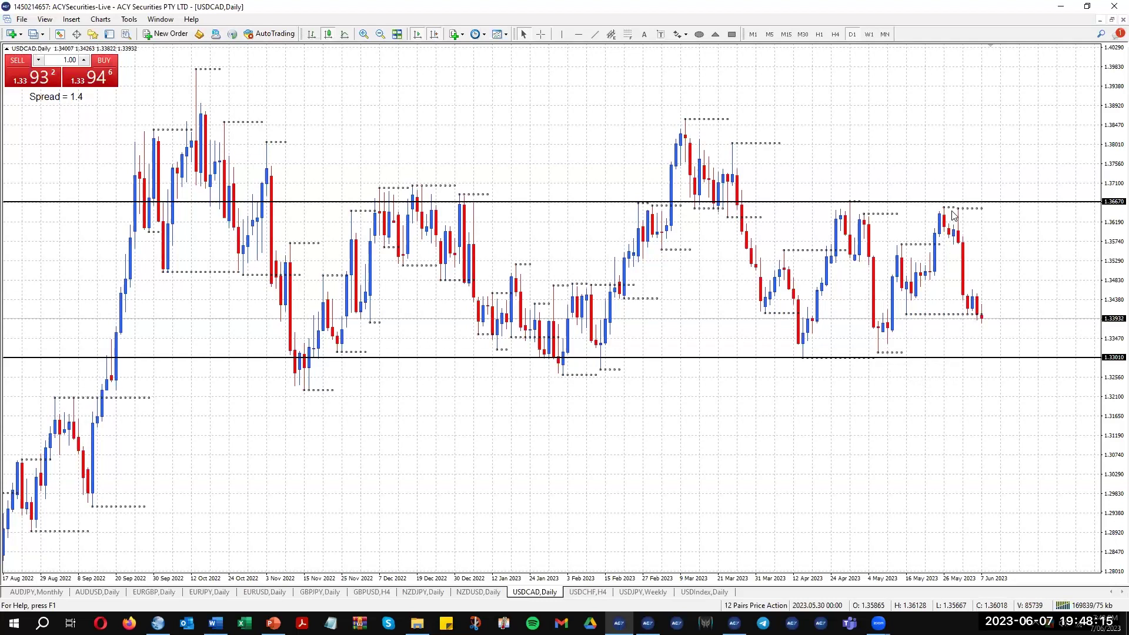
click(835, 35)
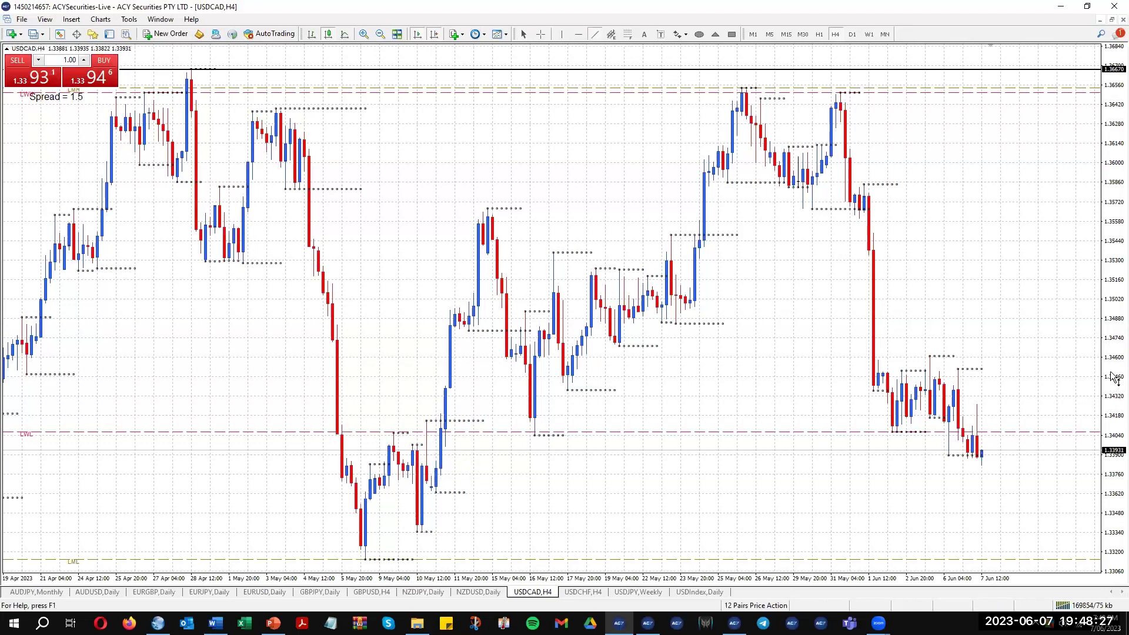
Step: Compress the price scale so both the 1.36670 and 1.33010 lines show
right_click(1113, 400)
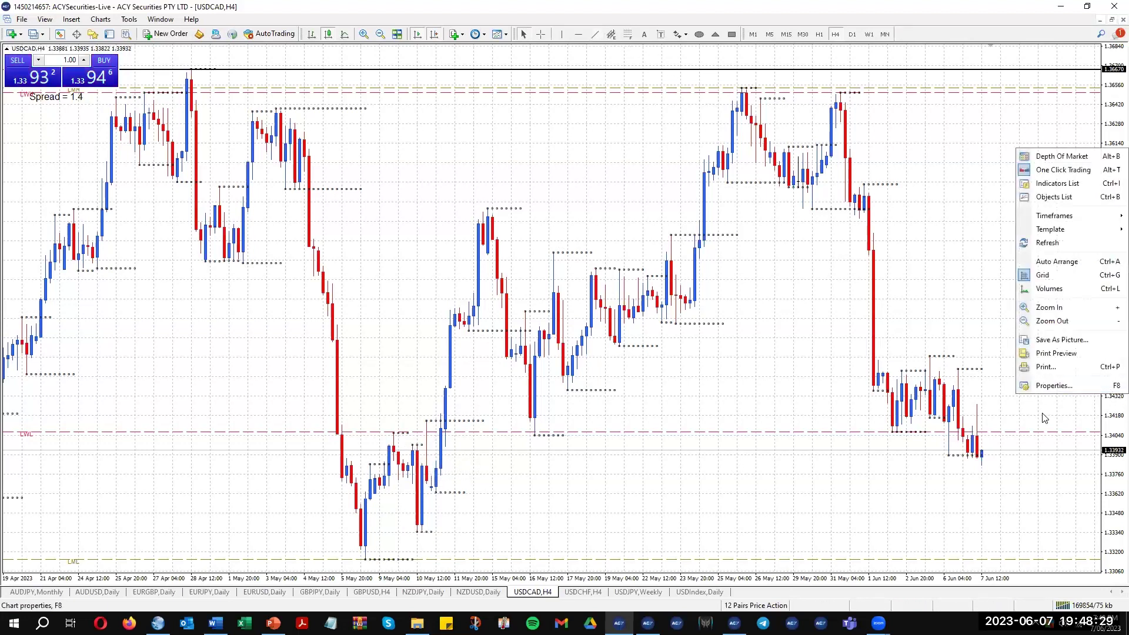
click(1062, 397)
drag(1113, 365, 433, 550)
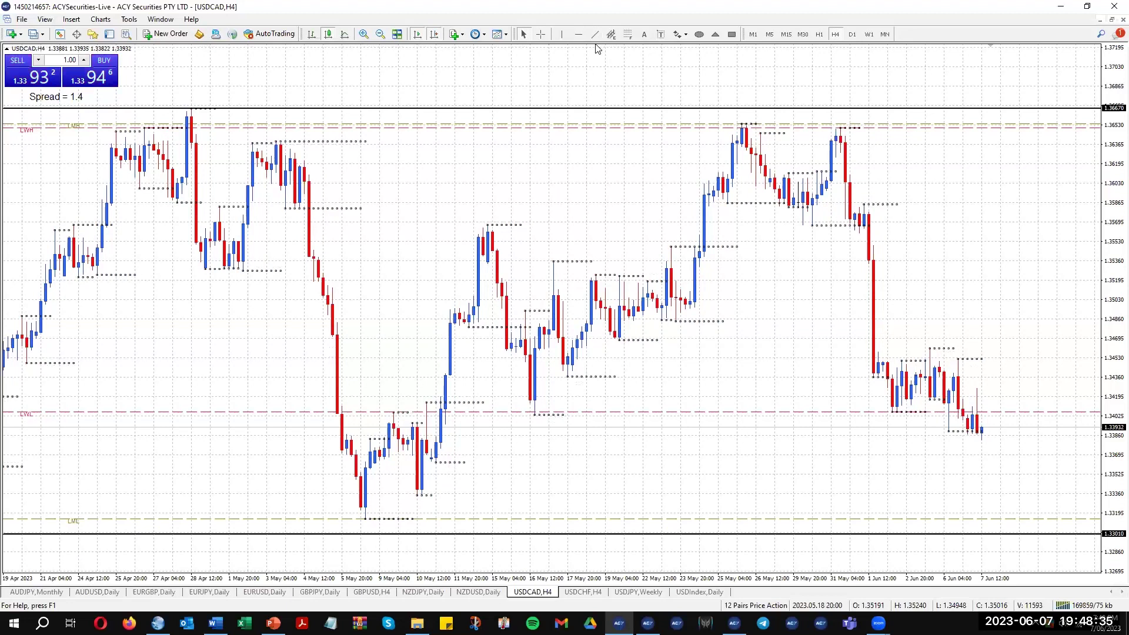
Step: Add a Fibonacci from 1.33144 to 1.34057 and a blue upswing trendline, removing the extra leg
click(628, 34)
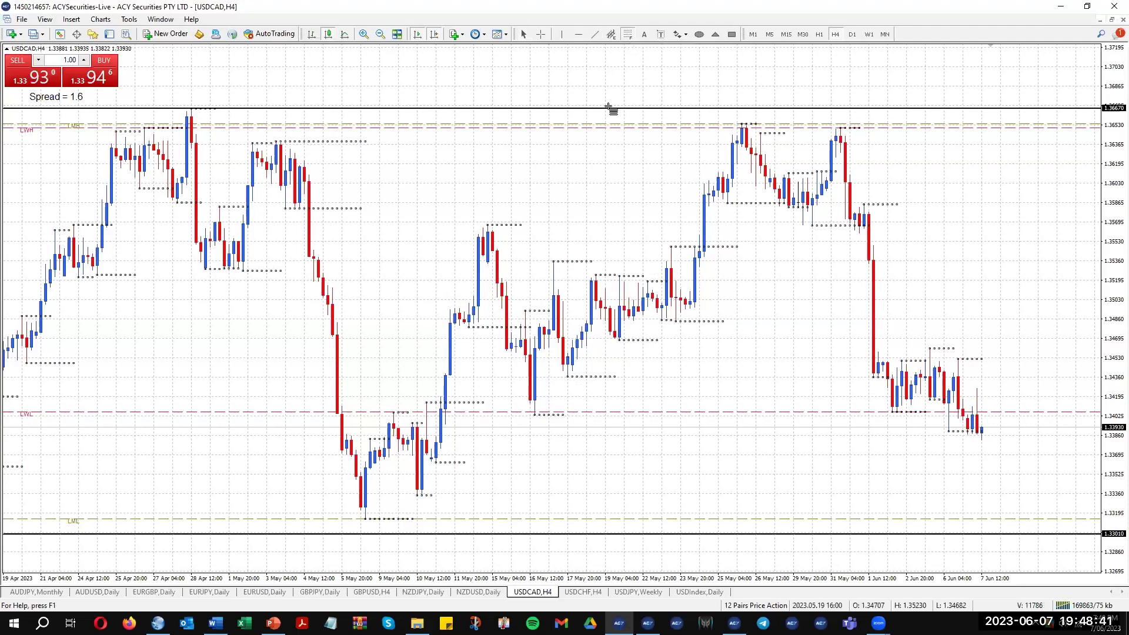
drag(365, 519, 410, 412)
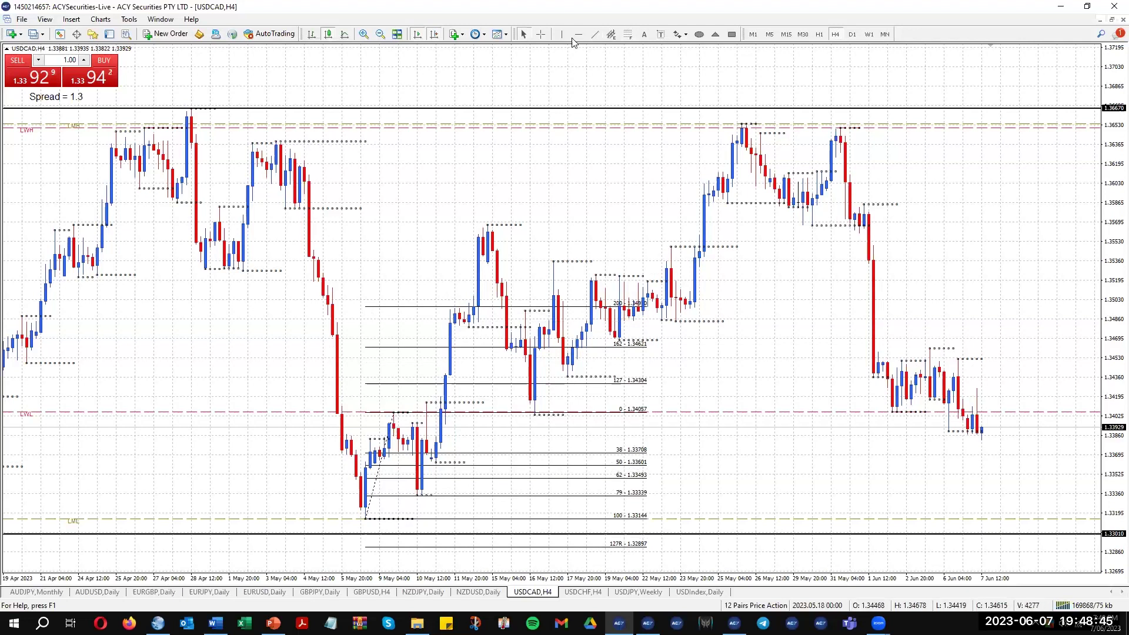
mouse_move(365, 519)
mouse_down()
mouse_move(404, 420)
mouse_move(394, 413)
mouse_up()
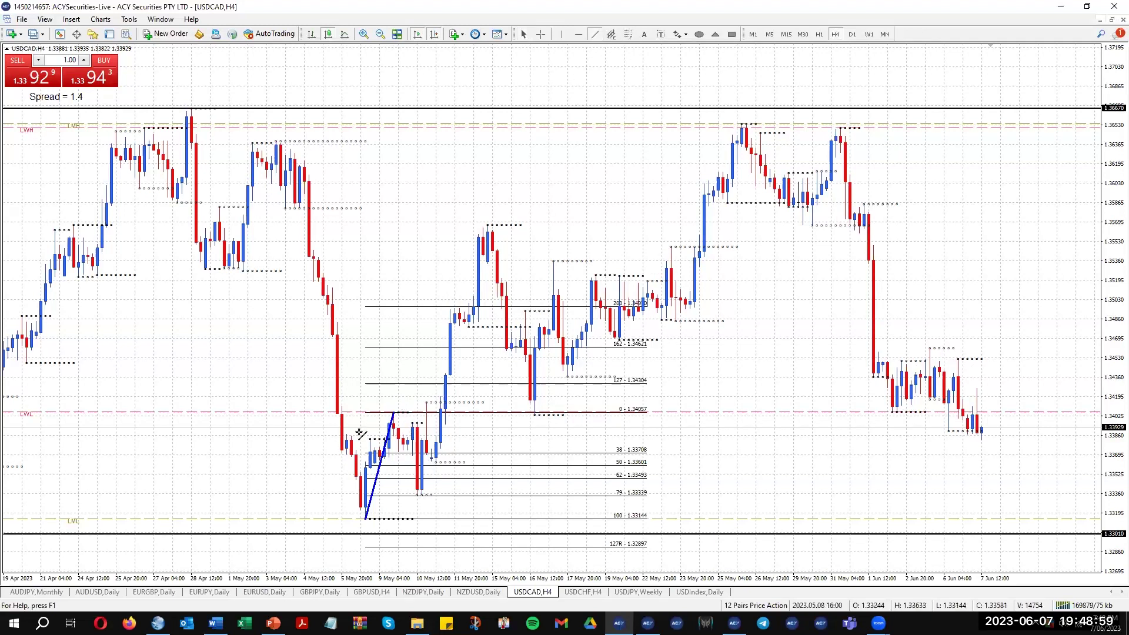
drag(392, 415, 417, 496)
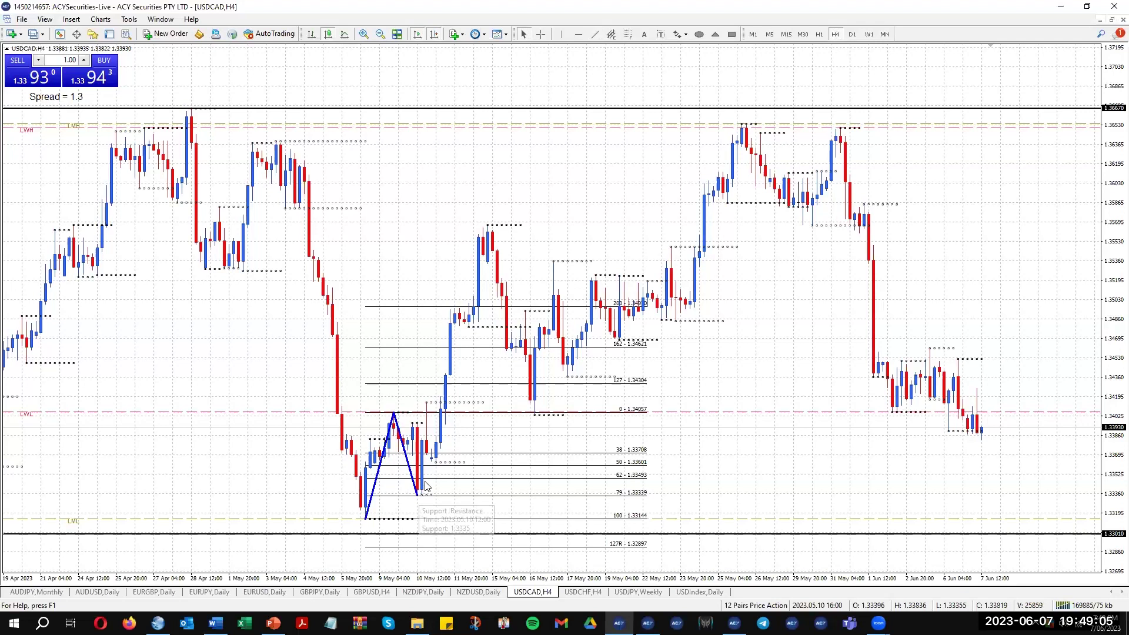
mouse_move(490, 227)
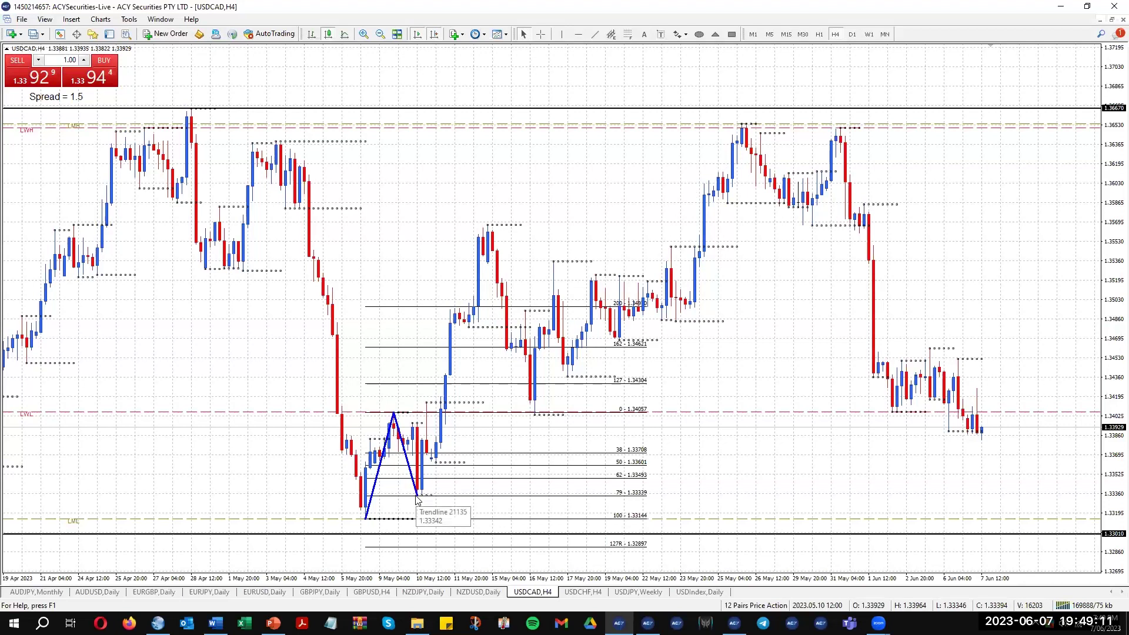
mouse_move(419, 501)
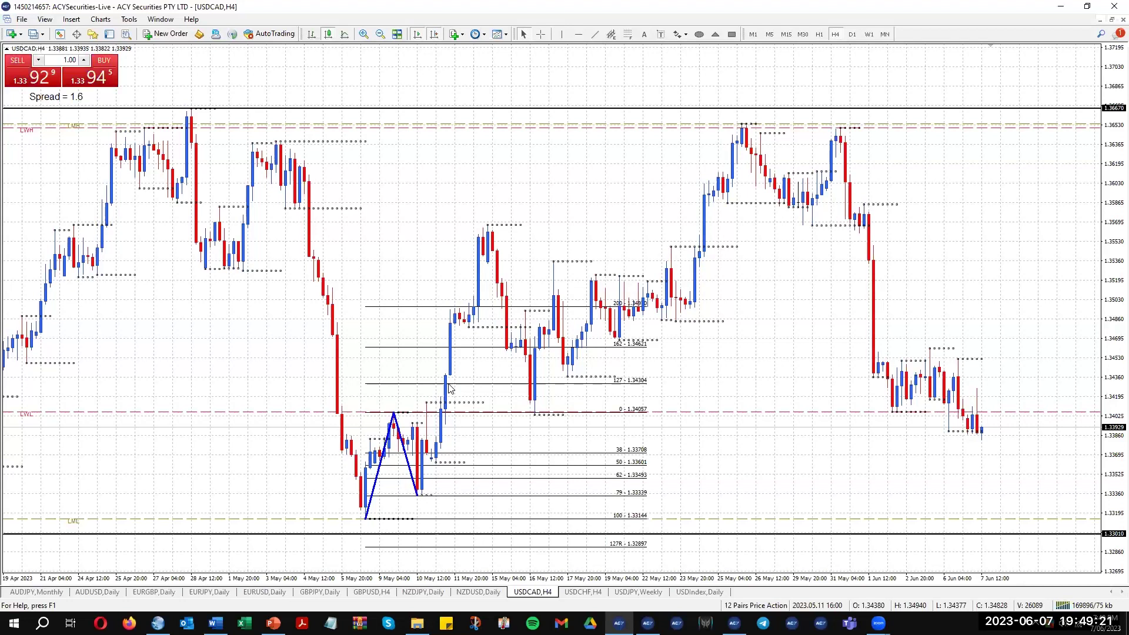
double_click(400, 434)
key(Delete)
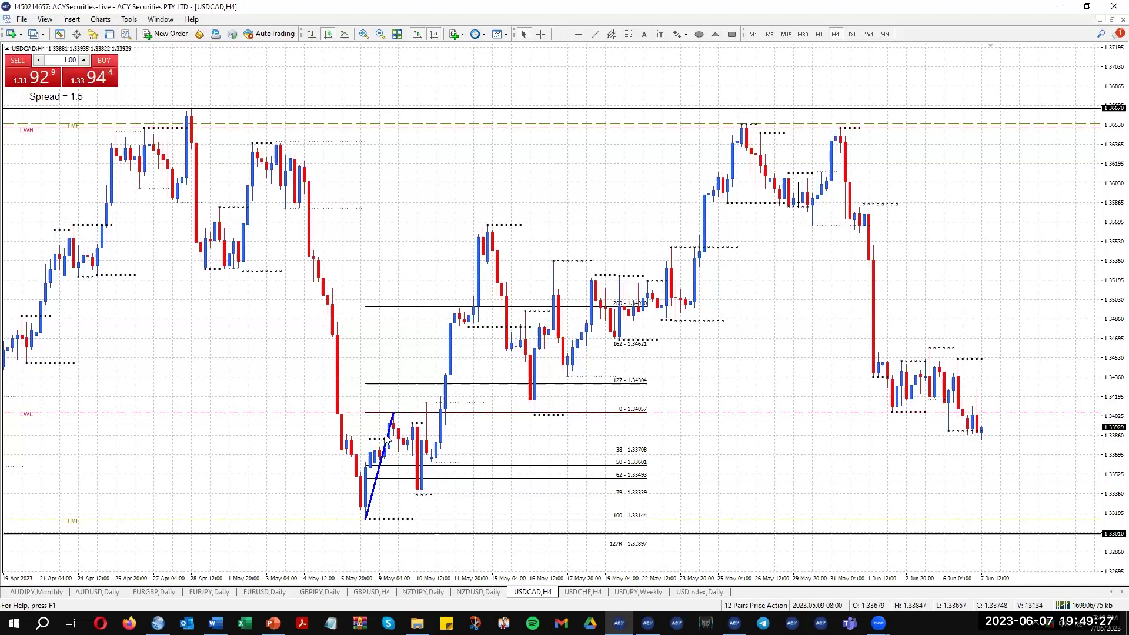
Step: Delete the blue trendline and Fibonacci retracement, then switch USDCAD to D1
key(Delete)
key(BackSpace)
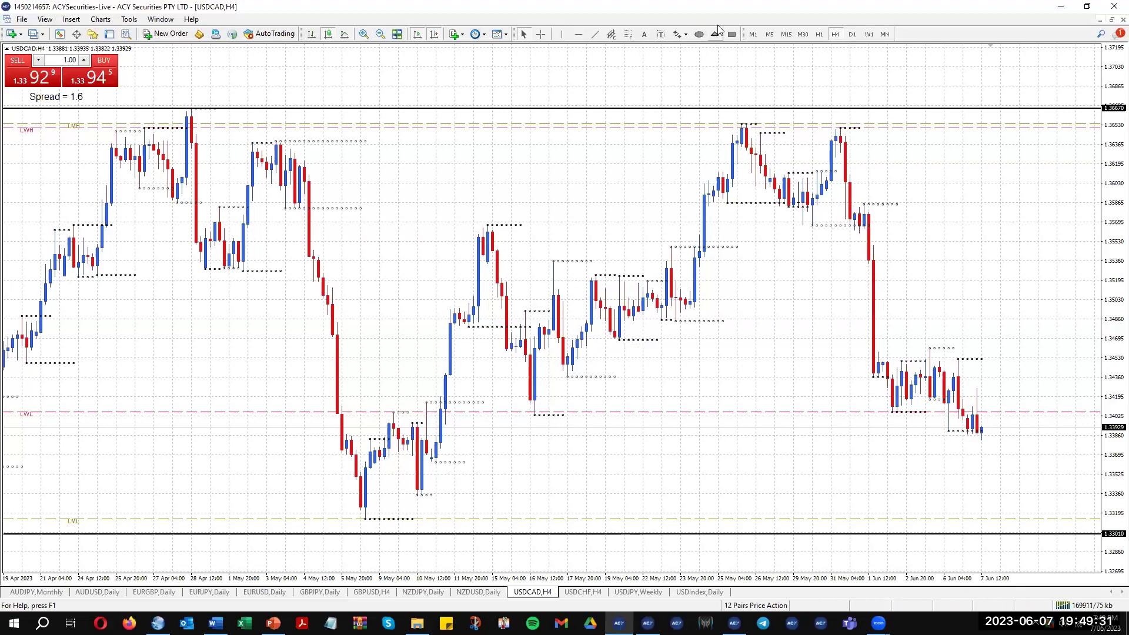
click(852, 34)
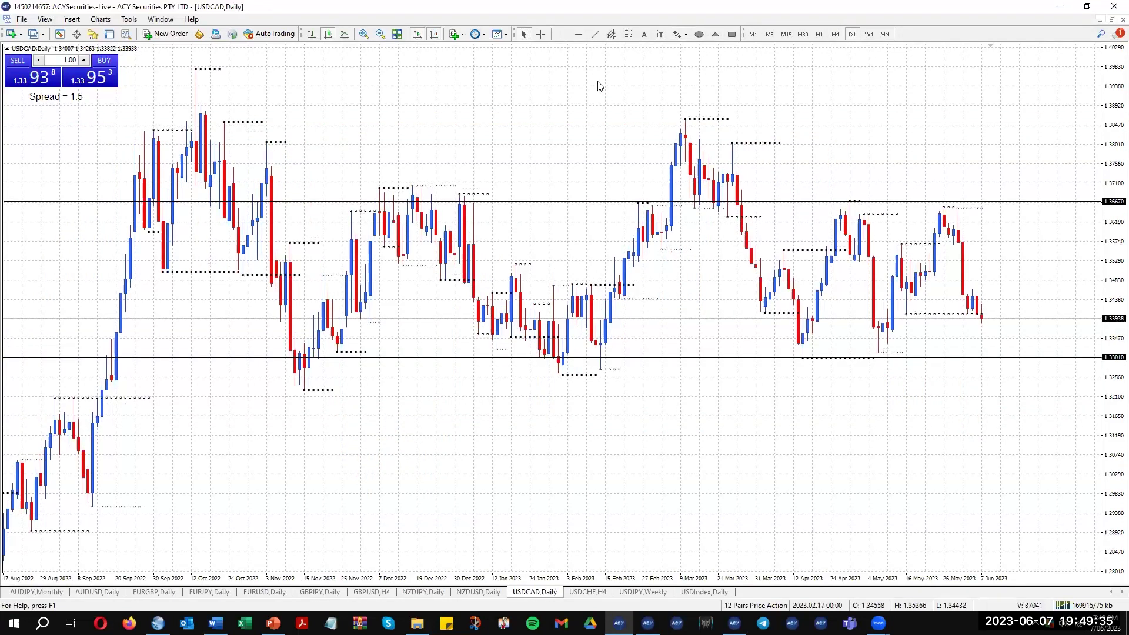
Step: Draw a trial blue trendline near the May low, then delete it
click(595, 35)
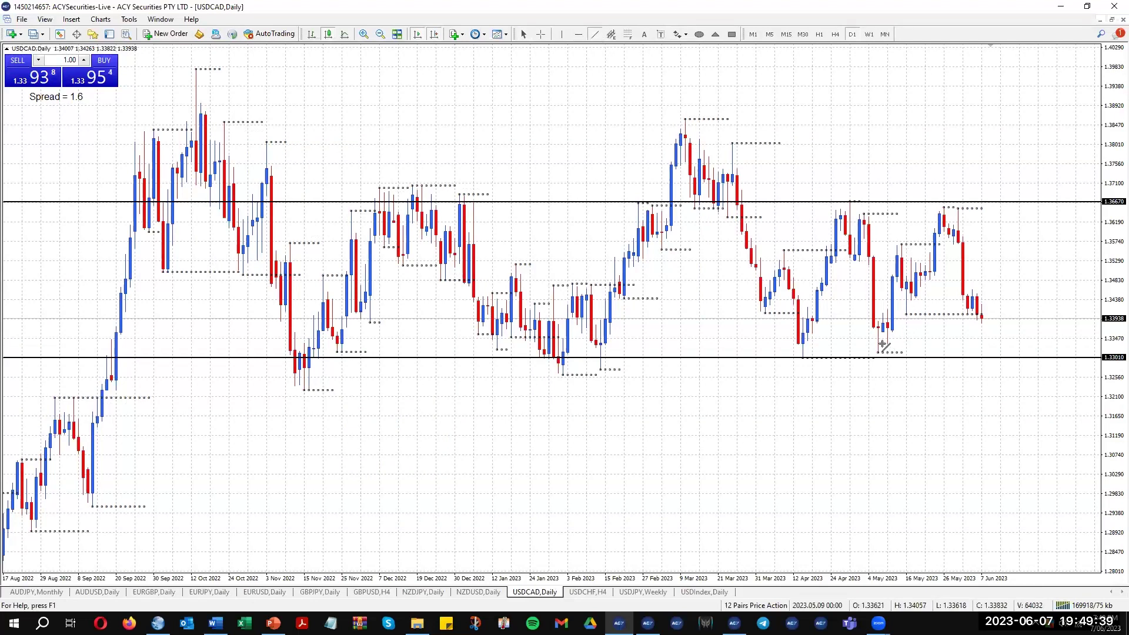
drag(899, 346, 920, 345)
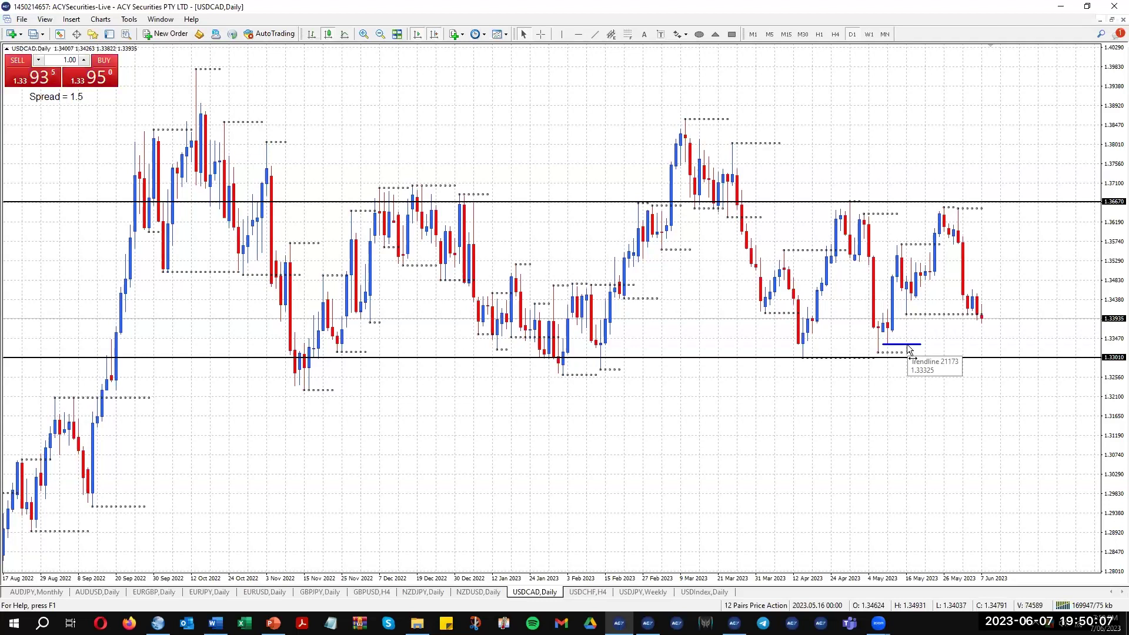
double_click(907, 346)
key(Delete)
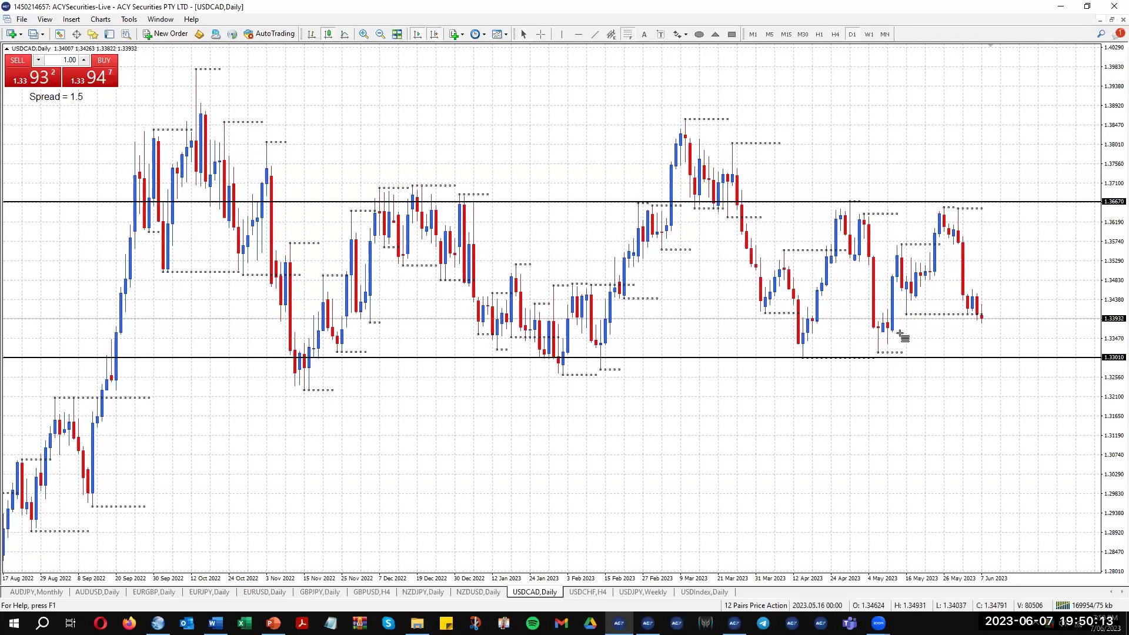
mouse_move(881, 353)
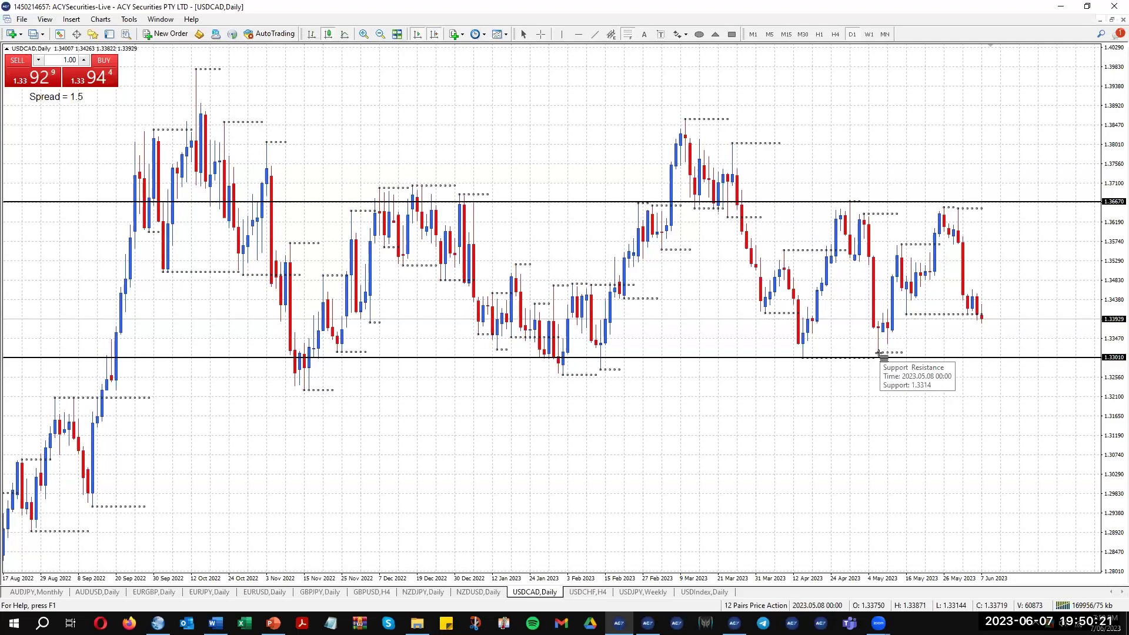
Step: Drop a horizontal line near the May lows and set its Parameters value to 1.3404
drag(879, 353, 944, 206)
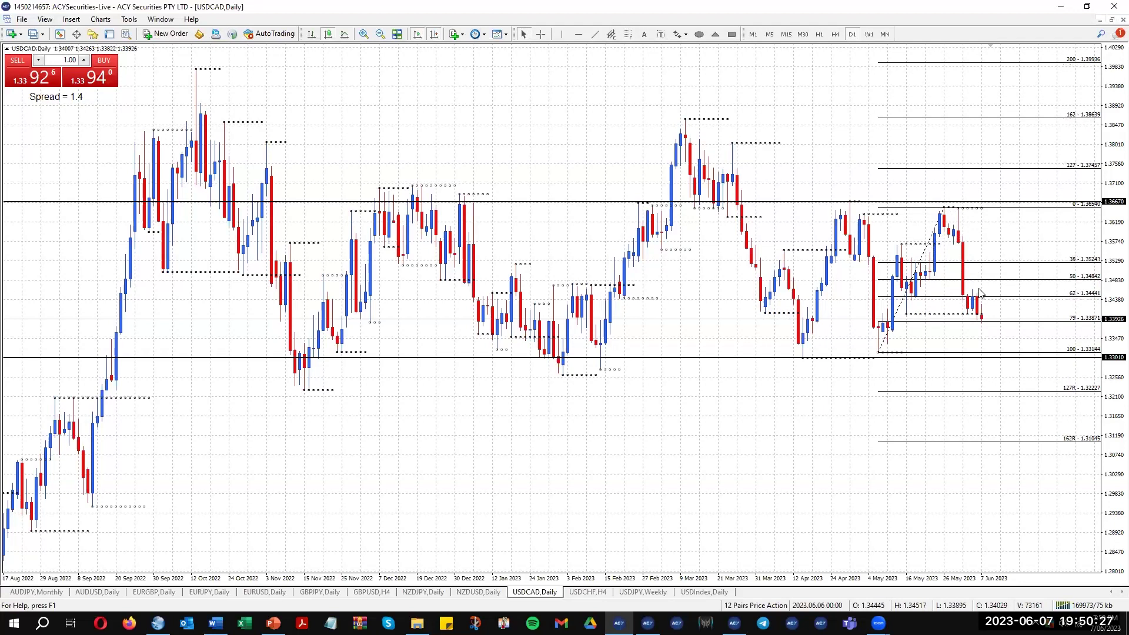
click(577, 37)
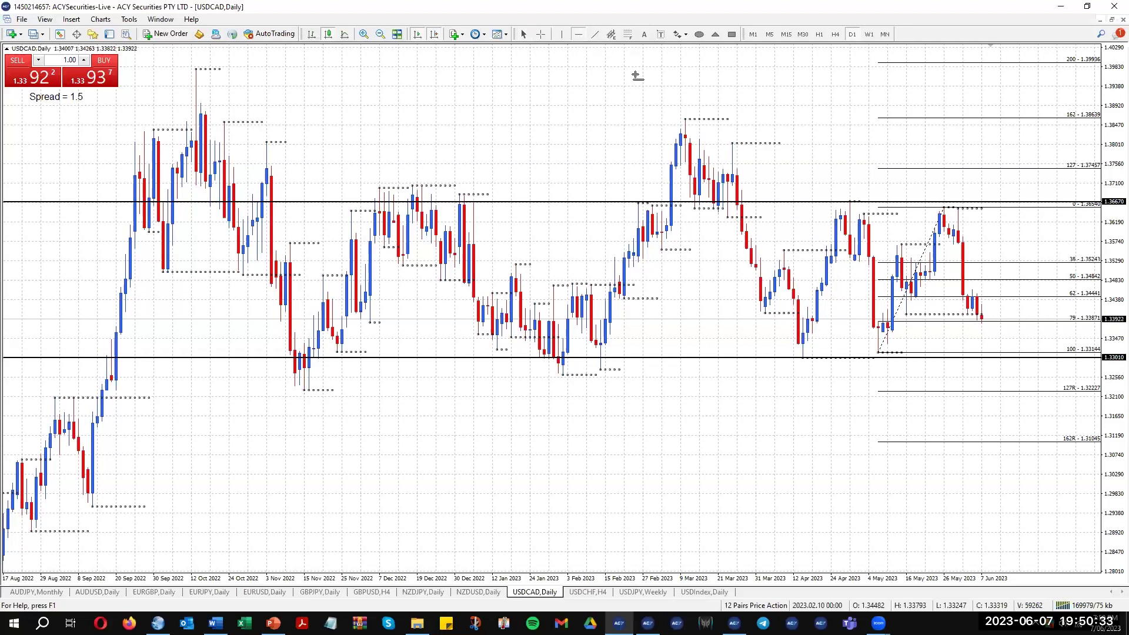
click(922, 315)
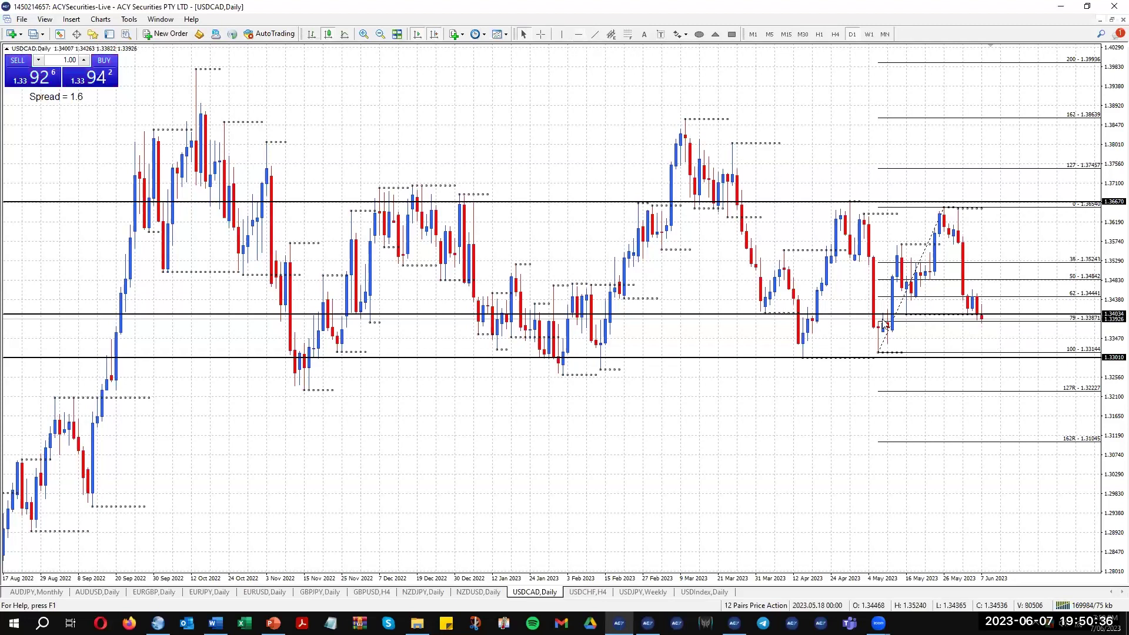
double_click(691, 315)
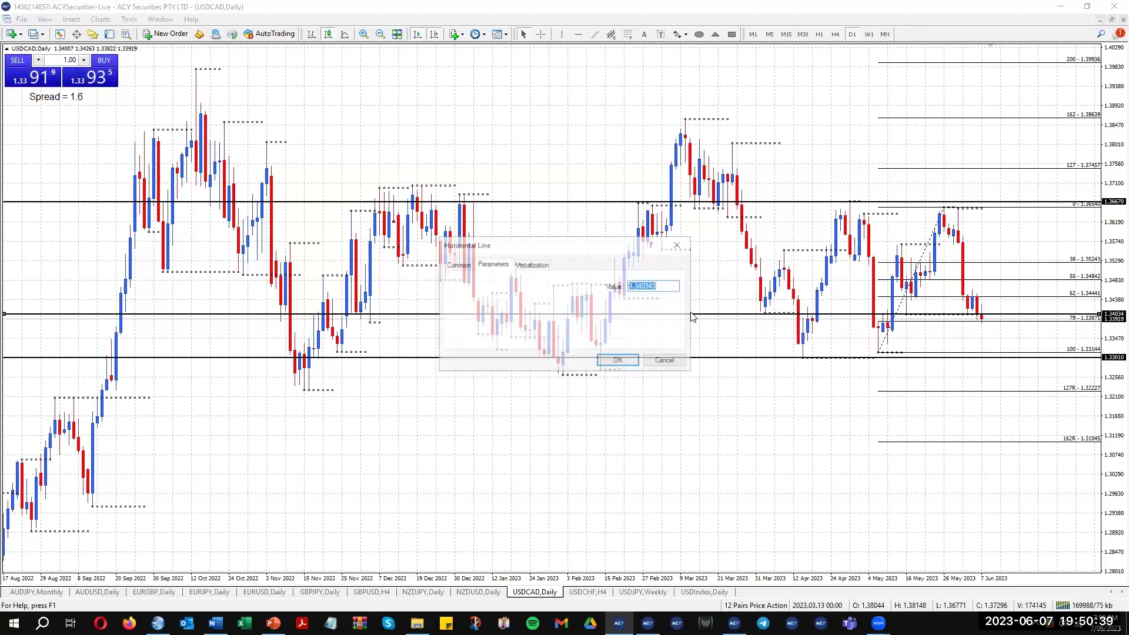
drag(646, 286, 686, 294)
text(4)
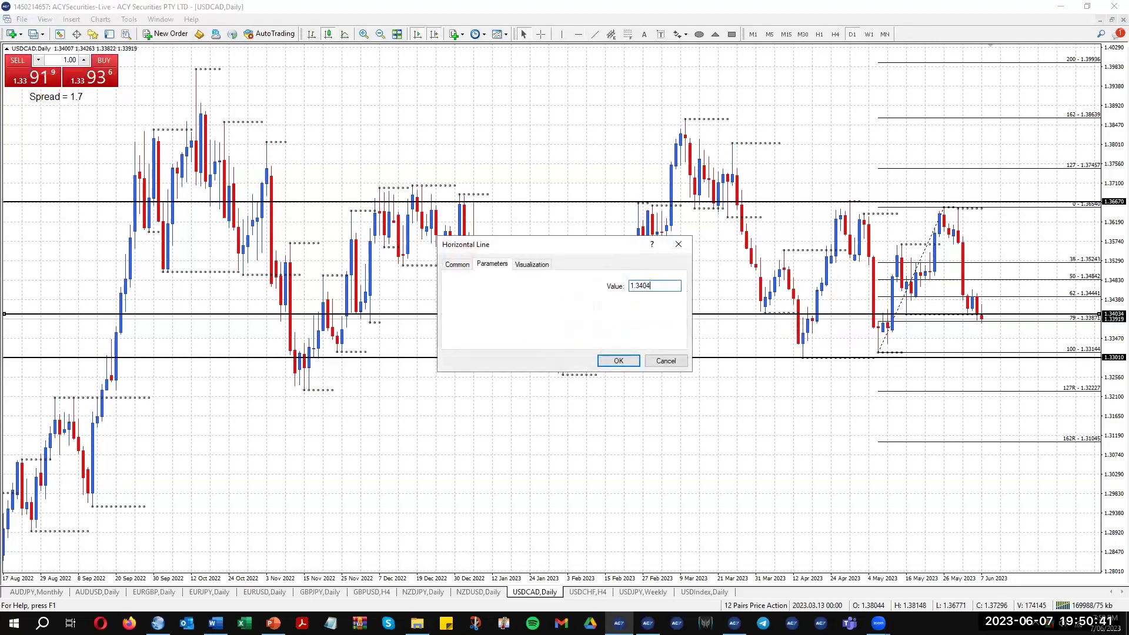
click(617, 361)
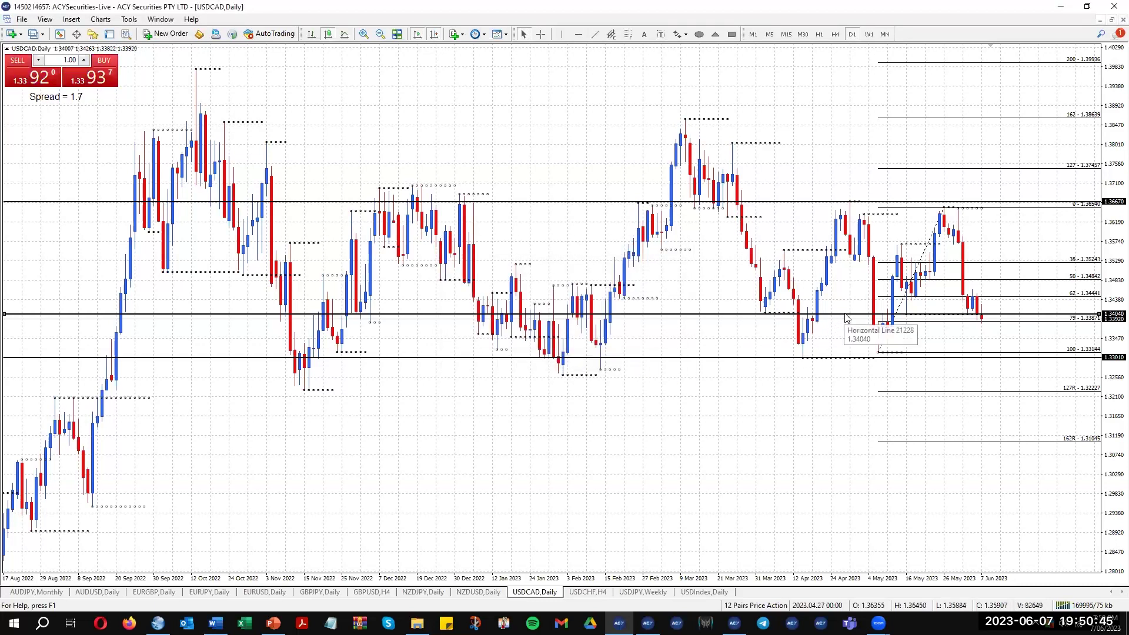
mouse_move(921, 317)
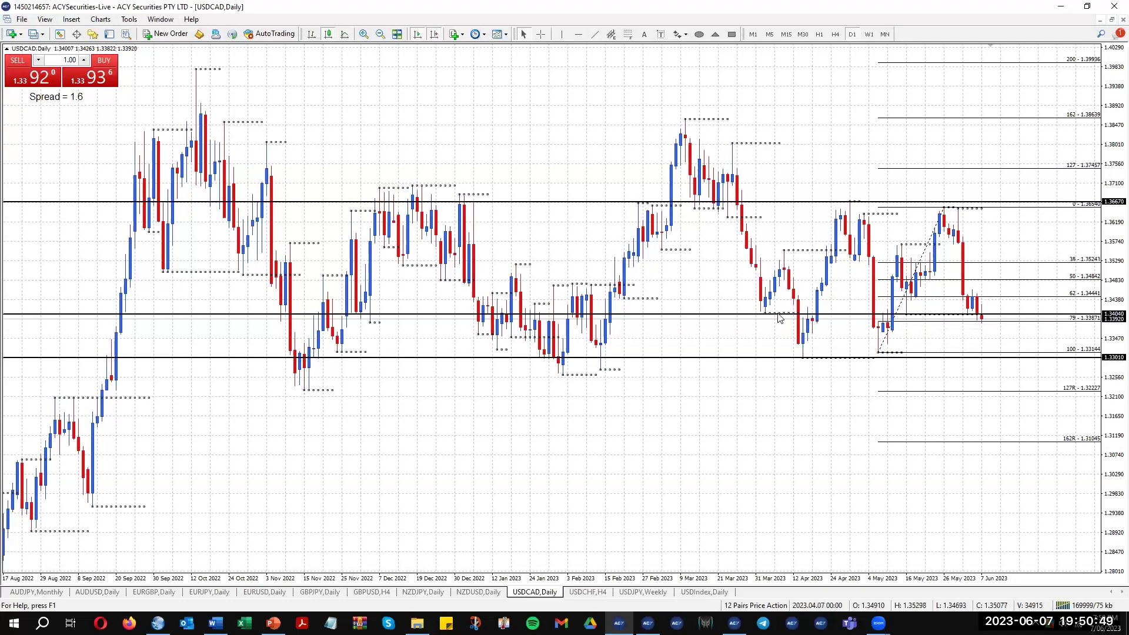
mouse_move(779, 318)
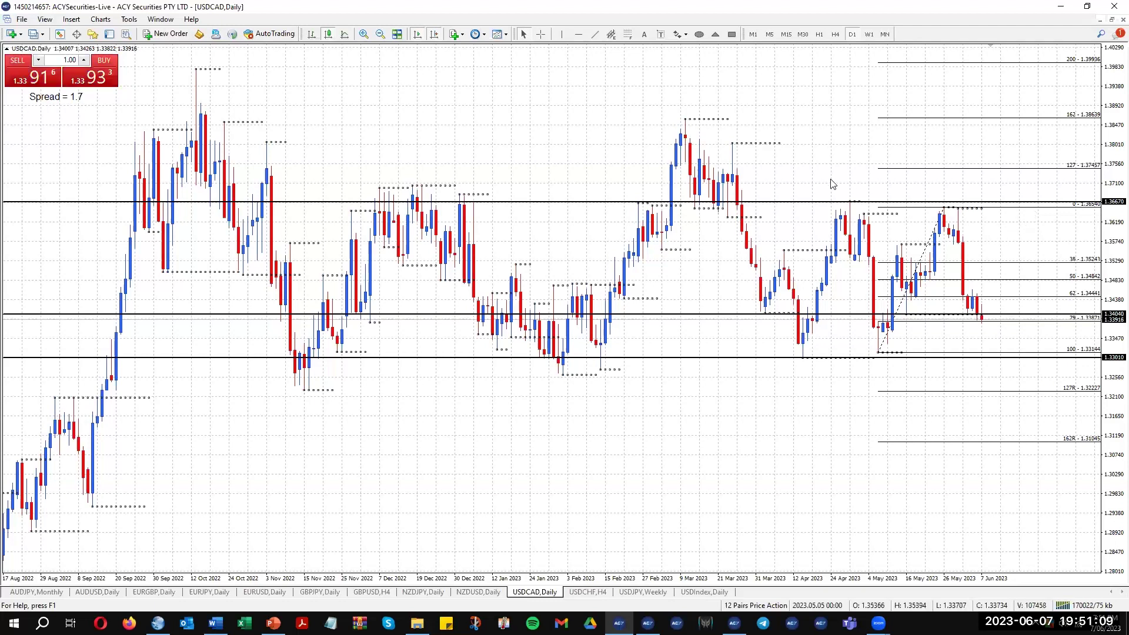
Step: Switch USDCAD to H4 and draw a short blue line under the 6–7 June lows near 1.33871
click(836, 34)
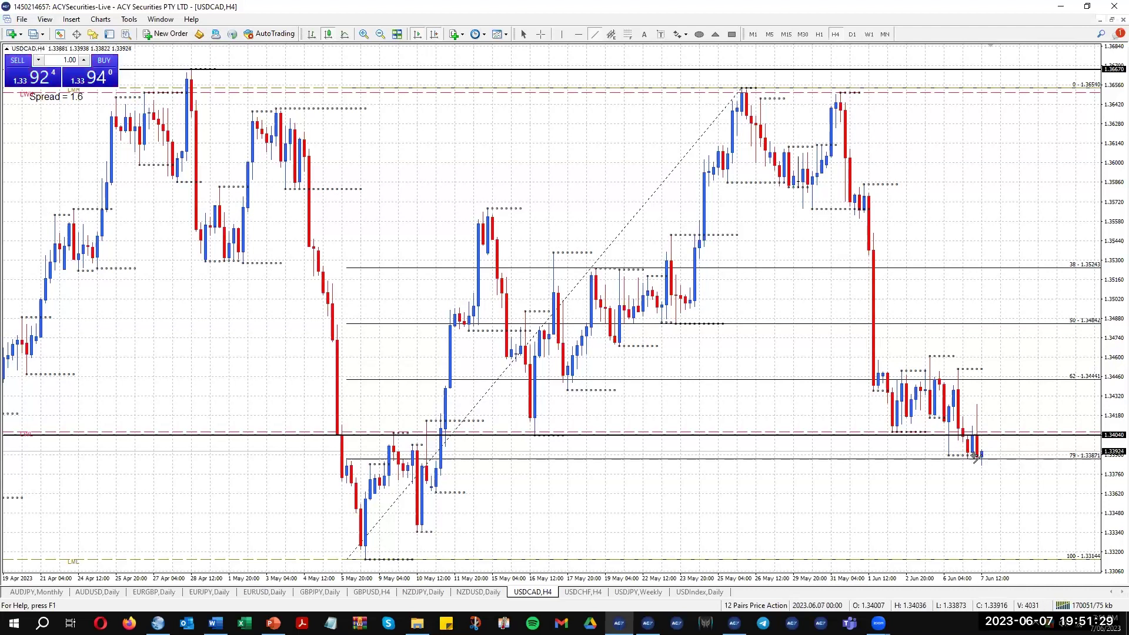
mouse_move(984, 457)
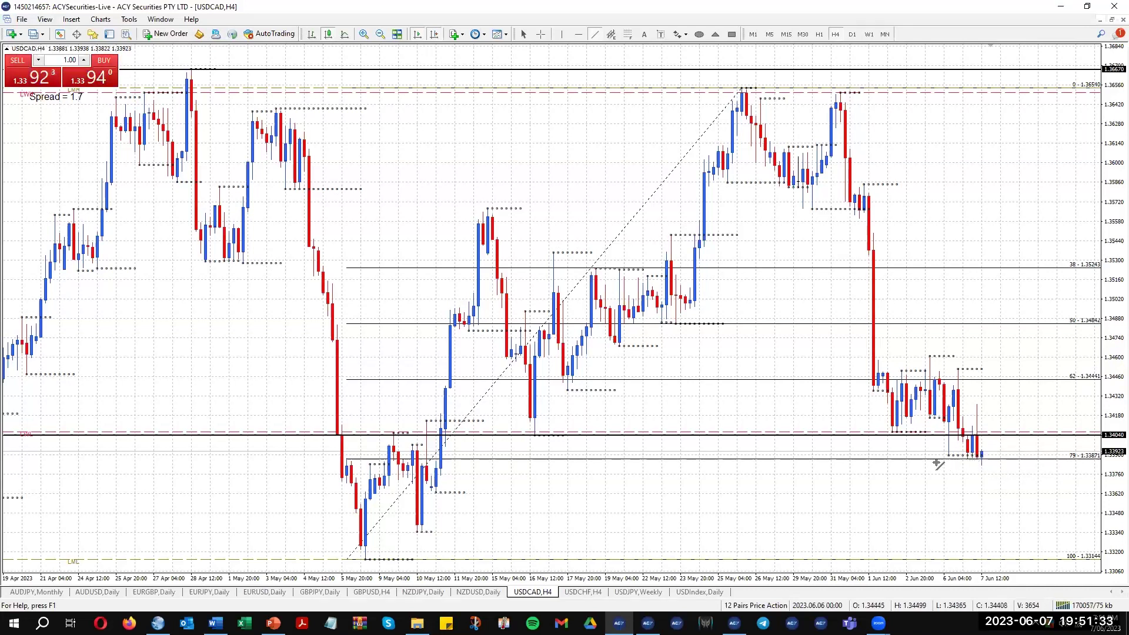
drag(930, 461, 1019, 462)
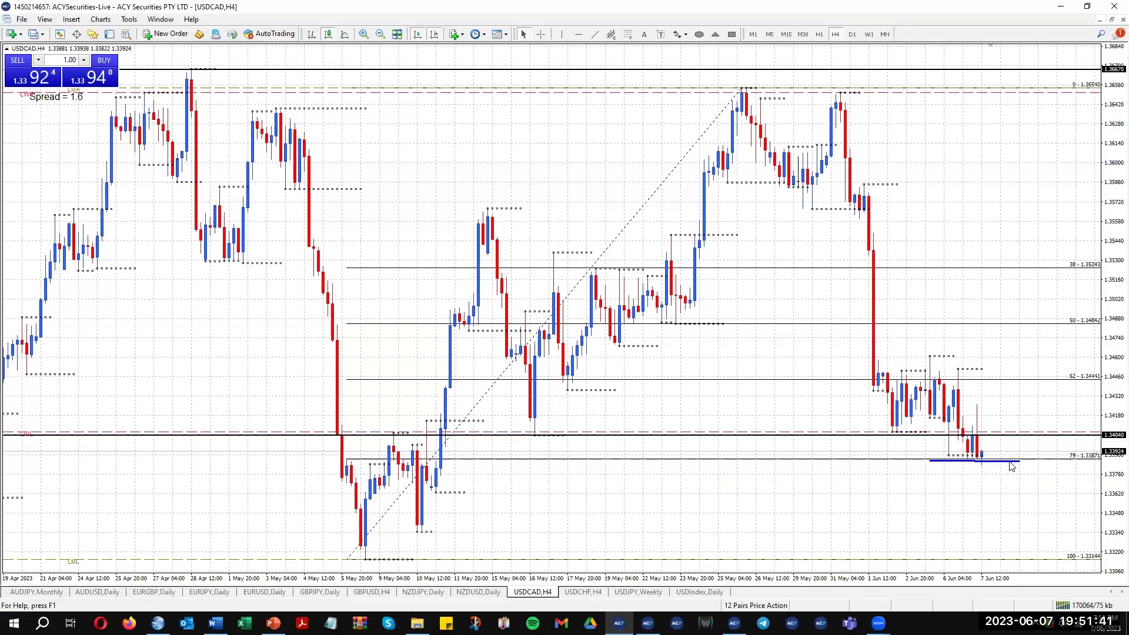
Step: Delete the blue line, then sketch an up-swing trendline from the latest candle with a Fibonacci along it
key(Delete)
click(593, 35)
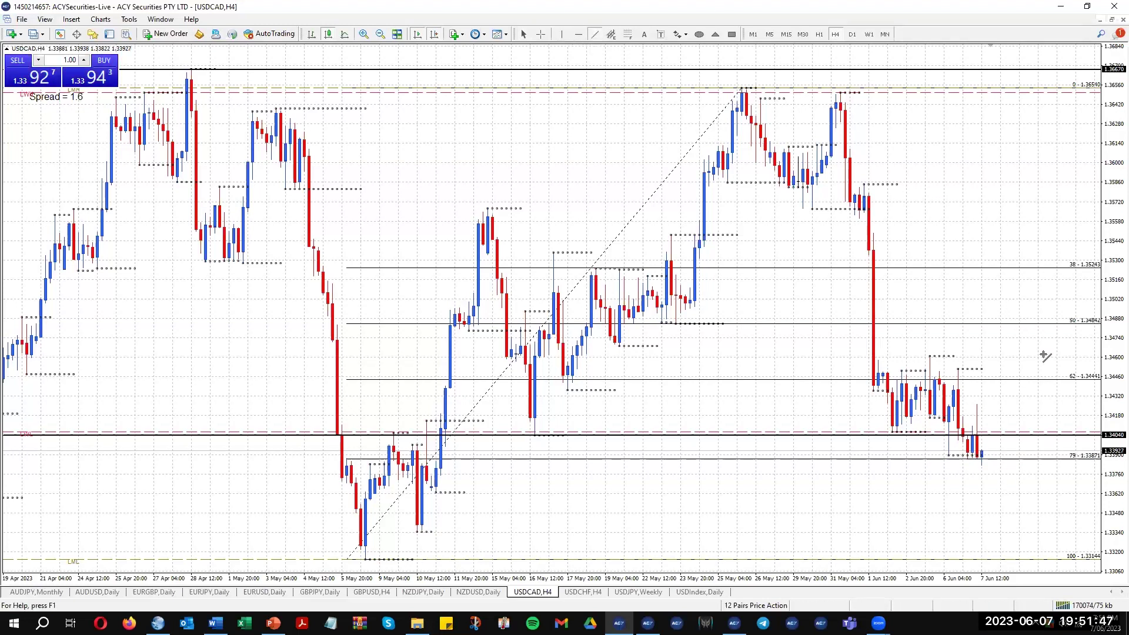
drag(987, 460, 1016, 349)
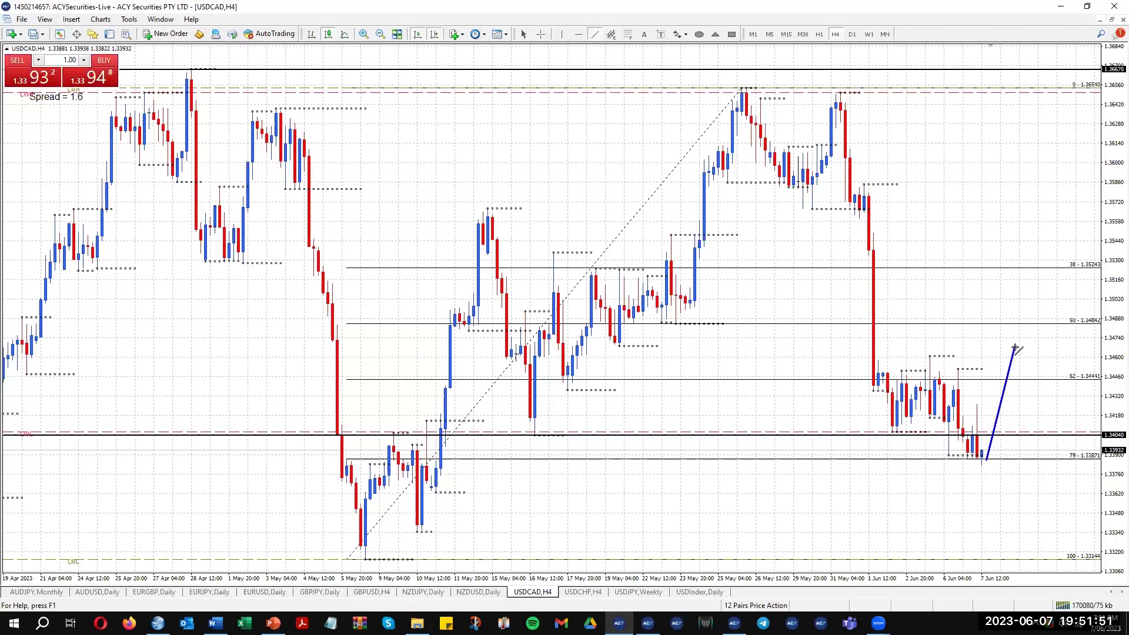
click(633, 34)
drag(987, 459, 1015, 345)
Step: Add a pullback leg to about 1.3404 and a long rally, then erase all projected legs and the Fibonacci
click(594, 35)
drag(1016, 349, 1043, 436)
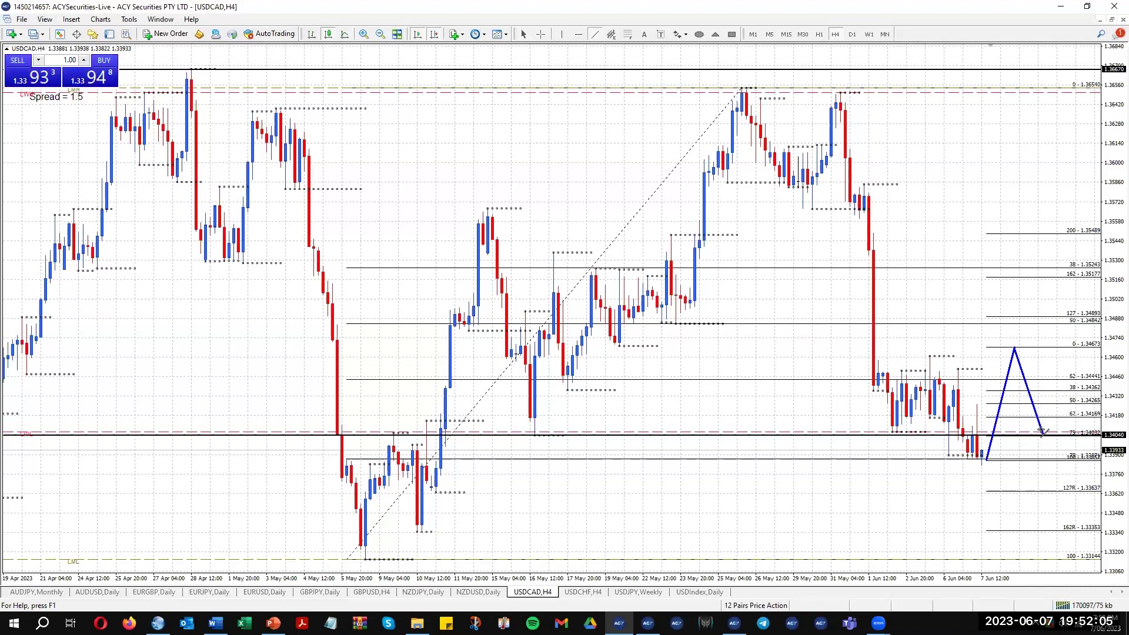
mouse_move(1042, 433)
mouse_down()
mouse_move(1101, 193)
mouse_move(1085, 85)
mouse_up()
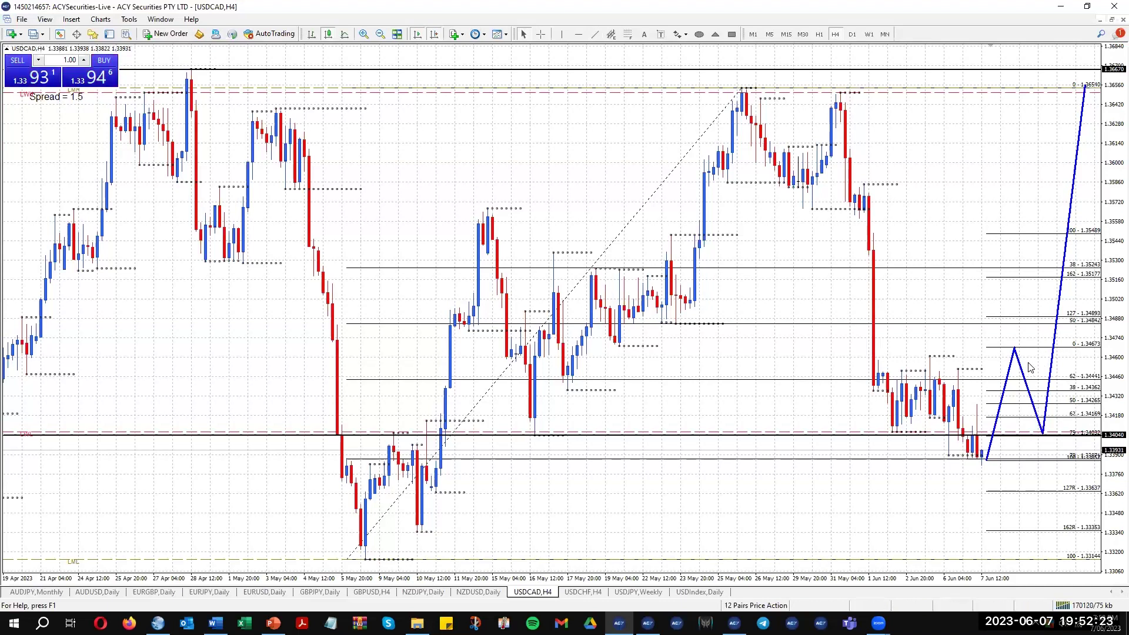
key(BackSpace)
key(BackSpace)
key(BackSpace)
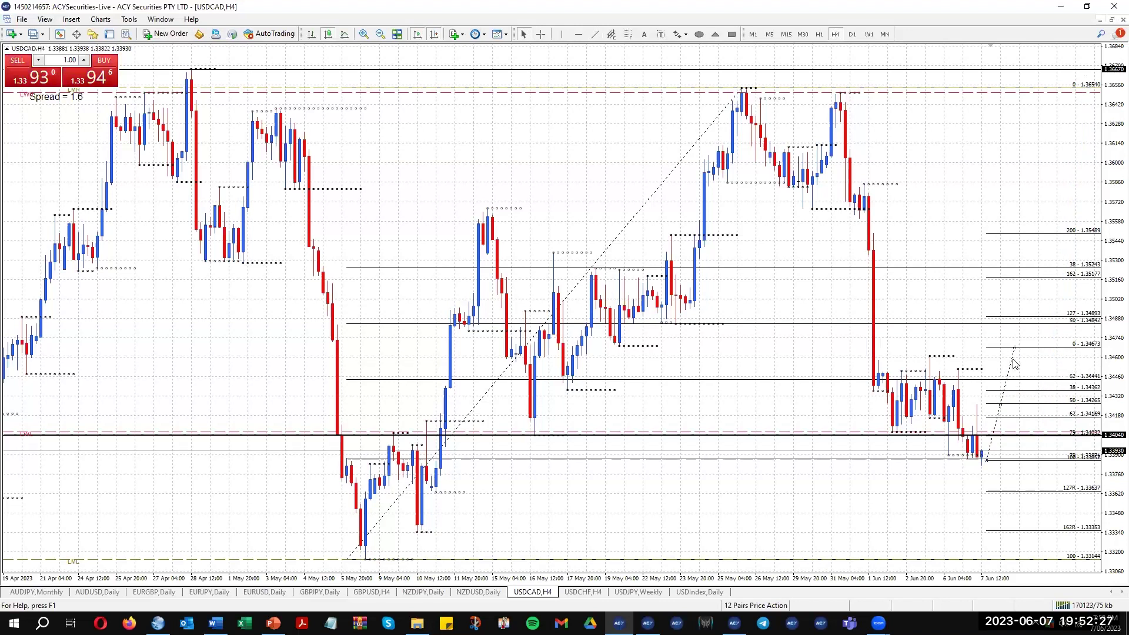
key(BackSpace)
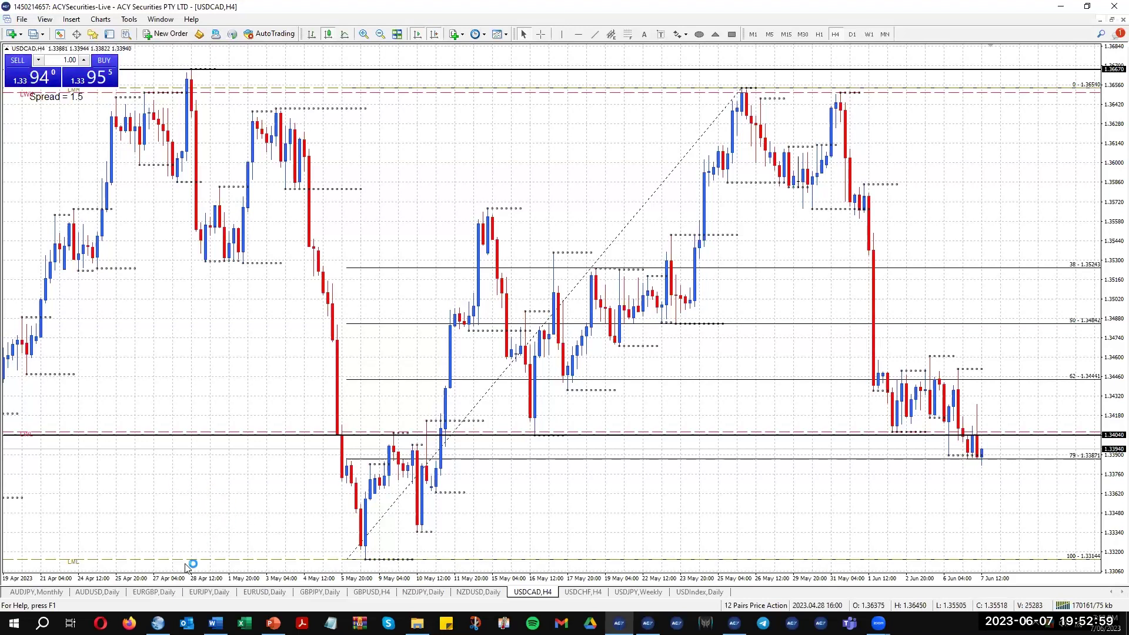
Step: Bring Chrome forward to the 'Forex Seminar And Webinar' tab showing ACY's 7–14 June sessions
click(158, 624)
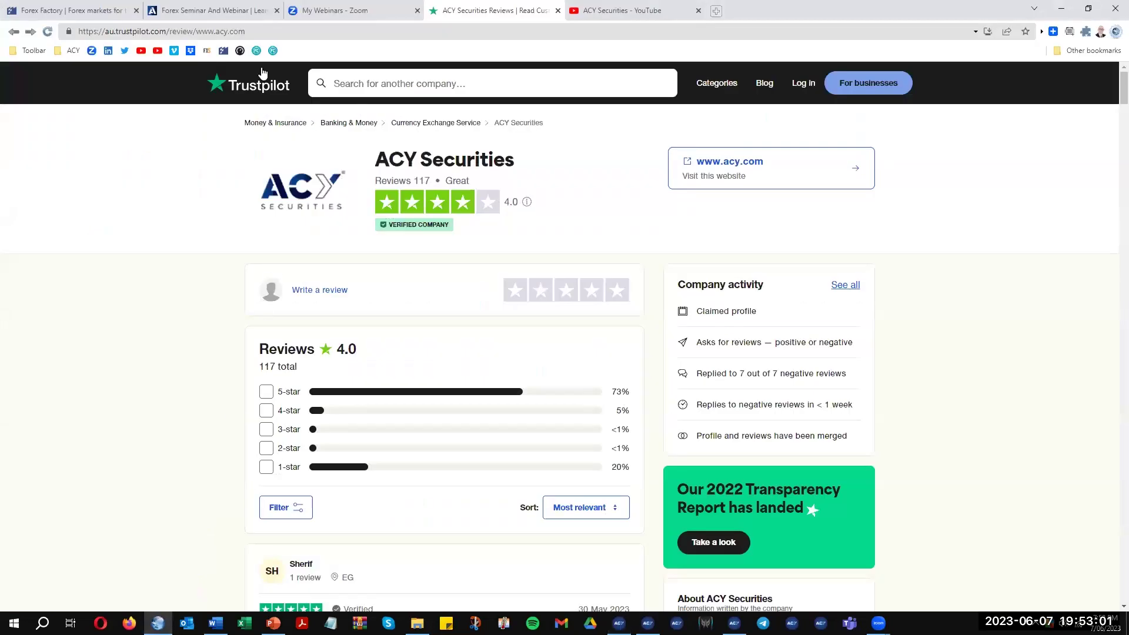
click(241, 10)
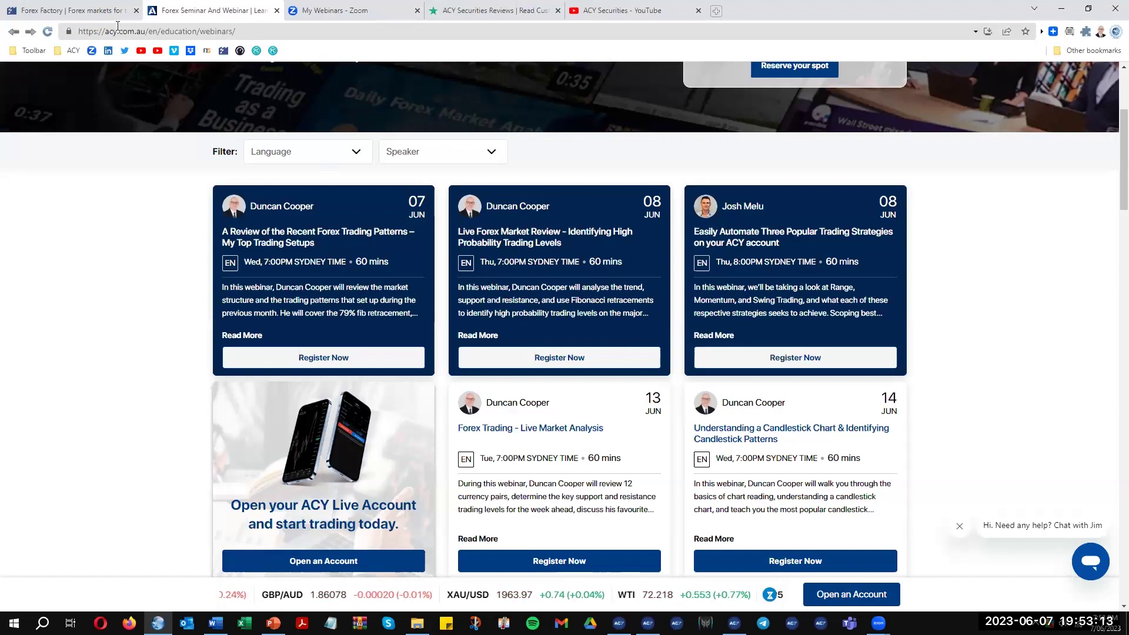
Step: Switch to the Forex Factory tab showing the 6–13 June 2023 economic calendar
click(97, 12)
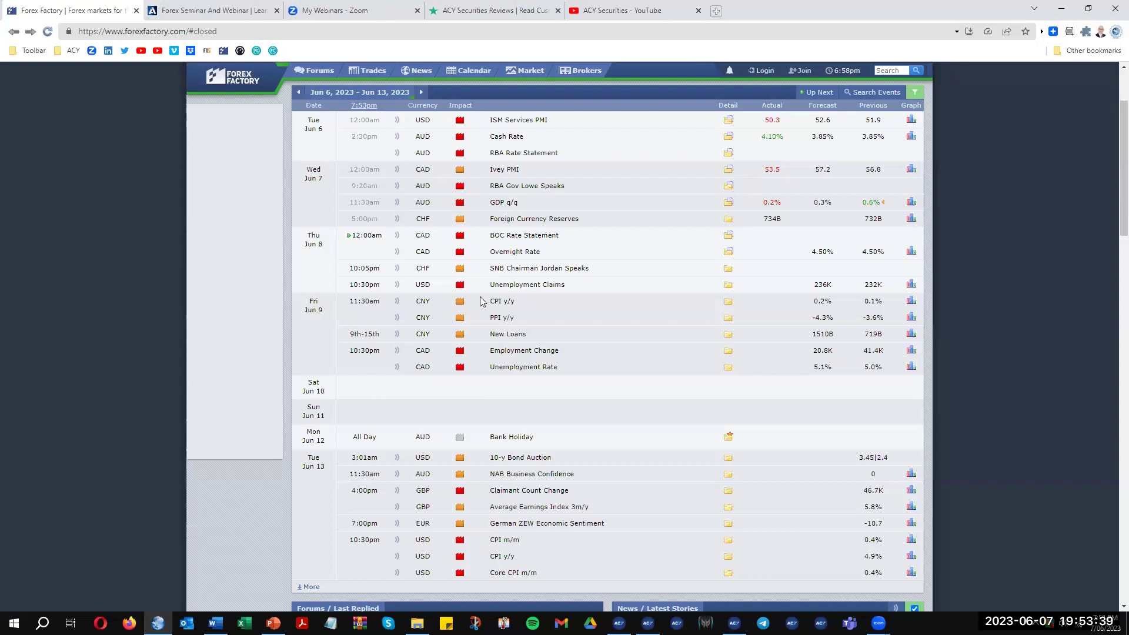
Step: Bring MetaTrader 4 forward on the GBPUSD,M15 chart for 5–7 June 2023
click(648, 623)
click(360, 592)
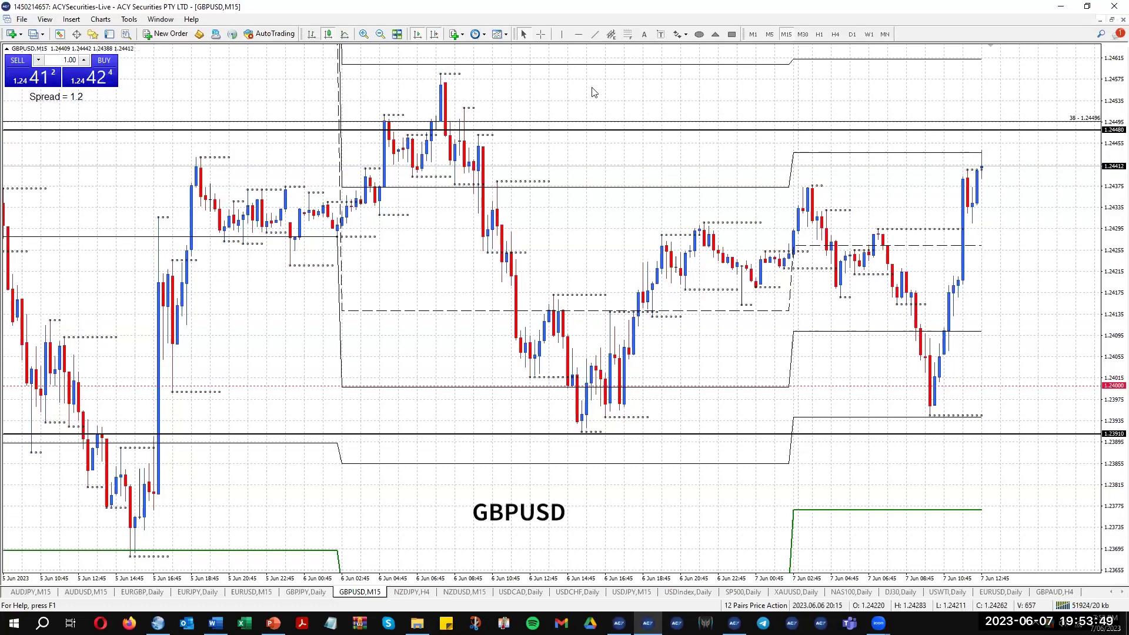
Step: Draw a GBPUSD Fibonacci retracement from 1.24585 down to 1.23913, then move to the EURUSD,M15 chart
mouse_move(440, 75)
drag(439, 76, 582, 432)
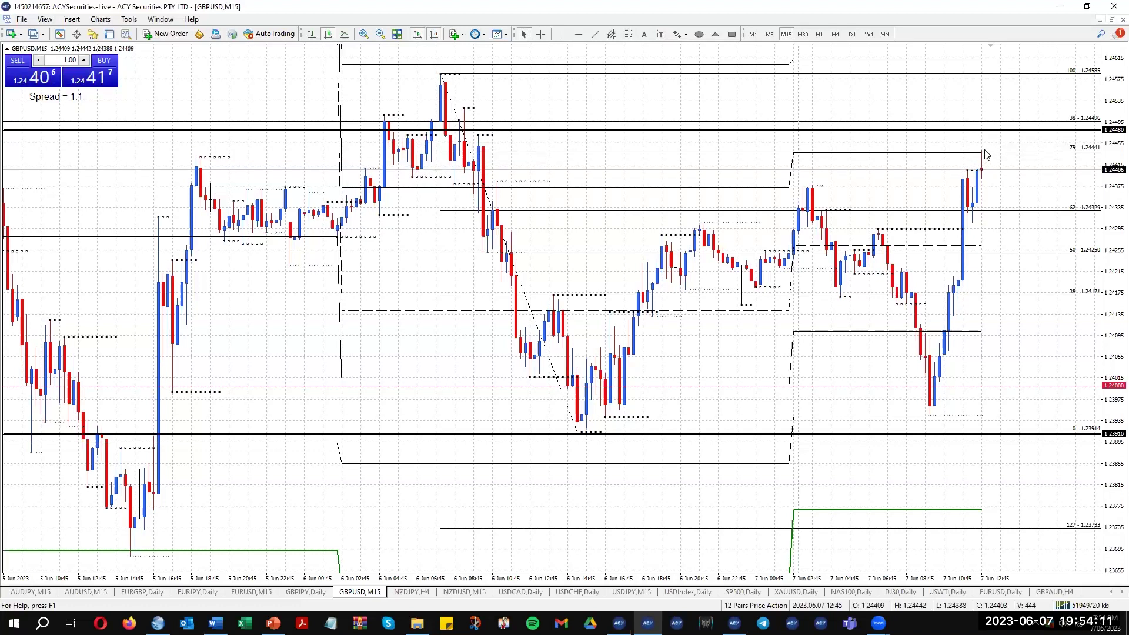
click(271, 591)
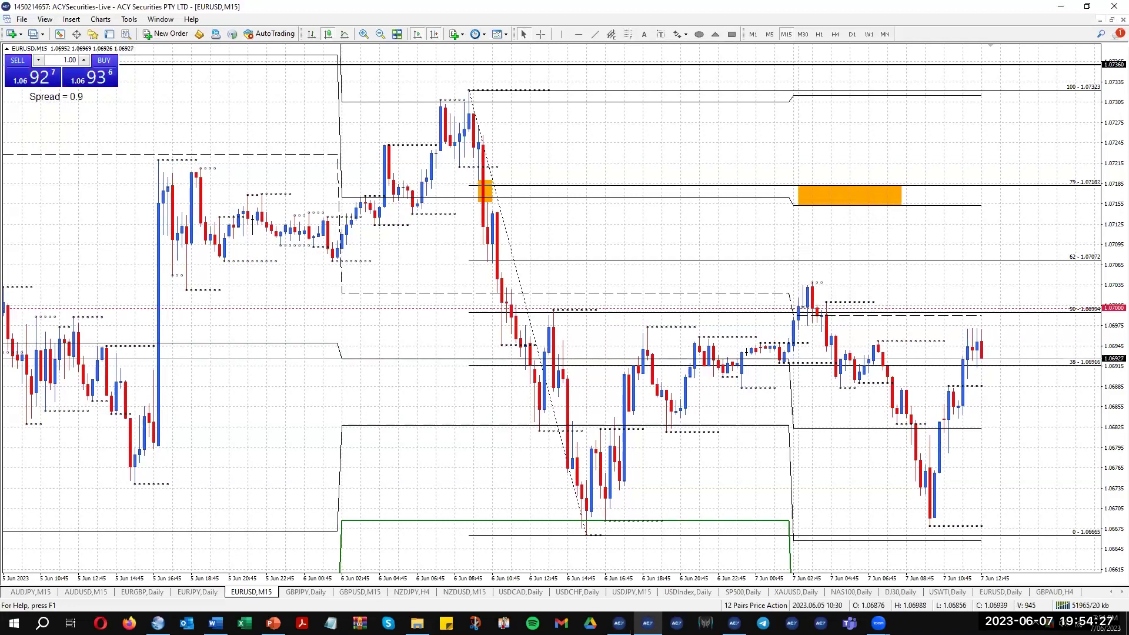
Step: Replace the EURUSD Fibonacci with one from 1.07040 to 1.06680, then return to GBPUSD,M15
key(alt+Tab)
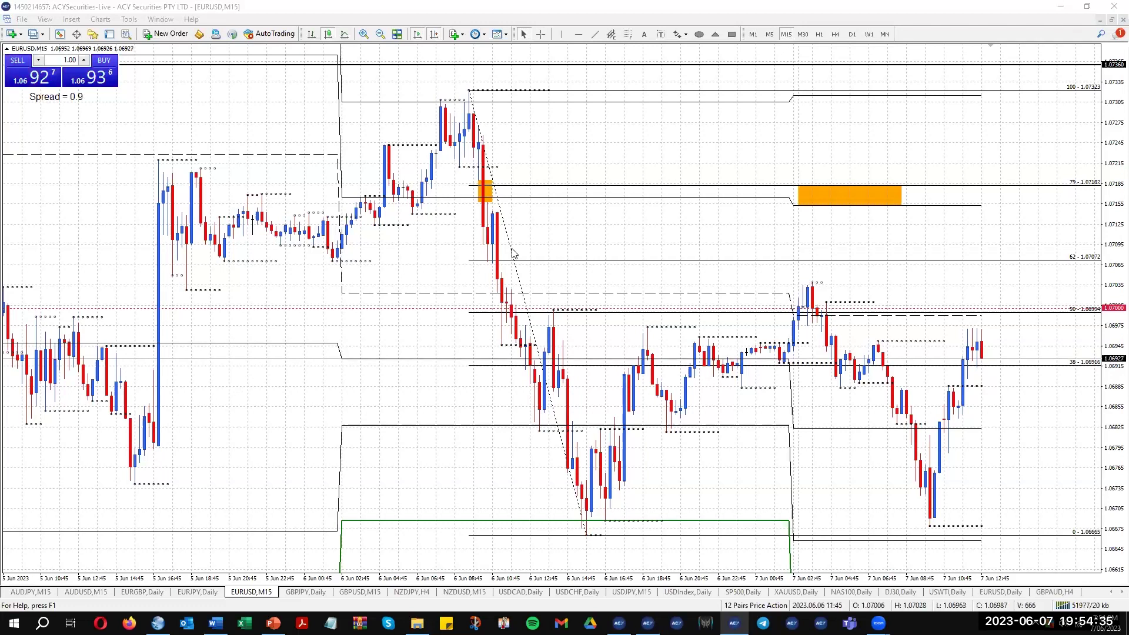
key(Delete)
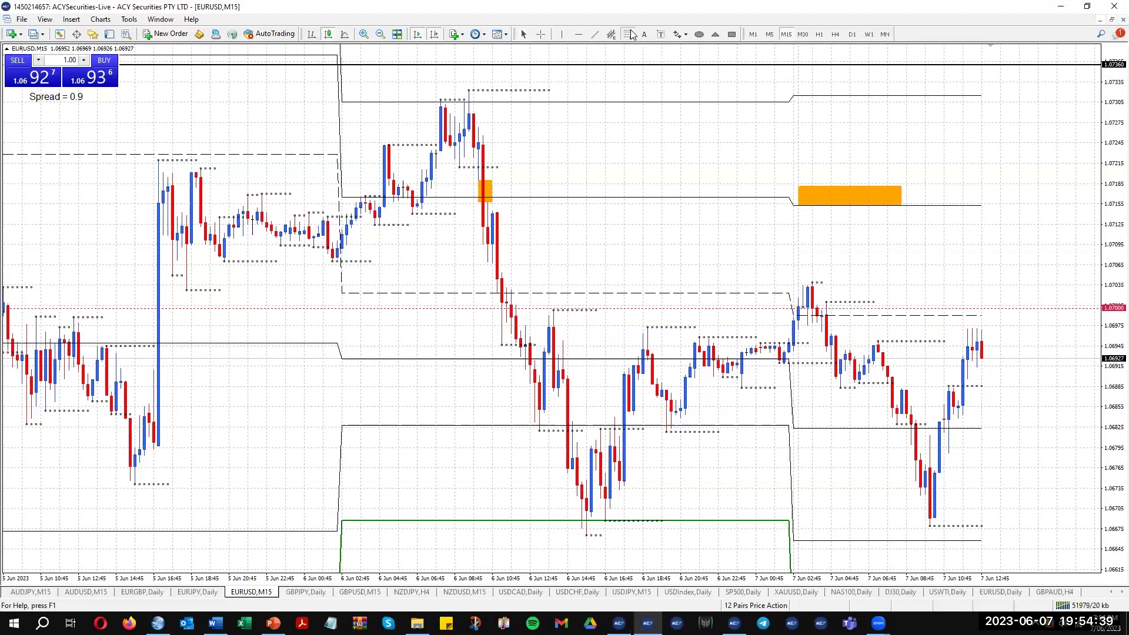
mouse_move(816, 284)
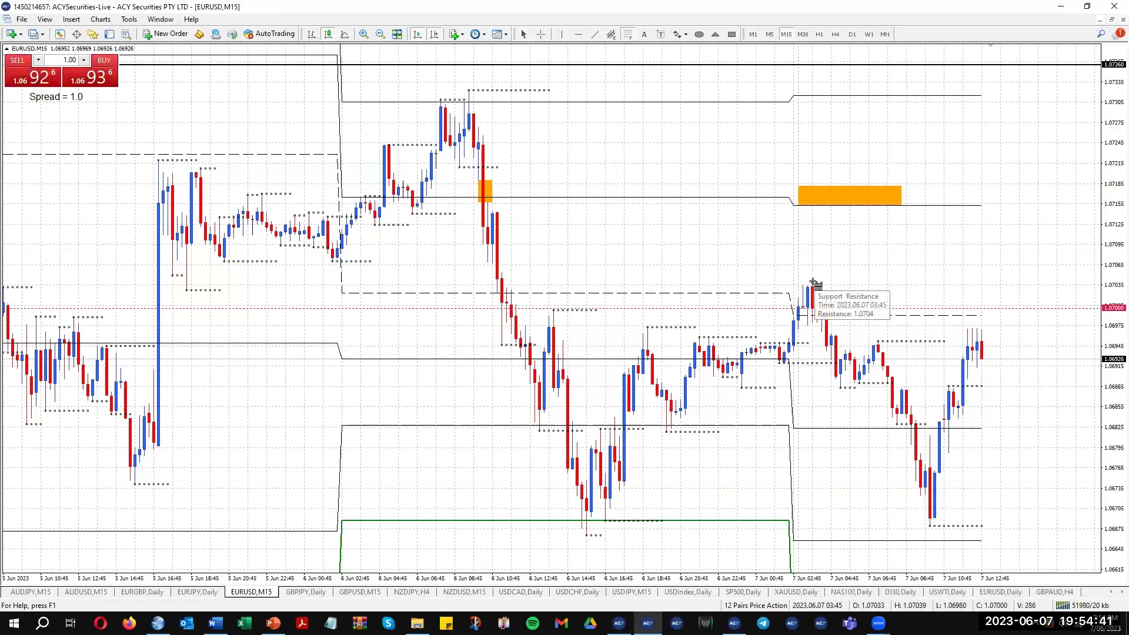
mouse_move(815, 288)
mouse_down()
mouse_move(882, 484)
mouse_move(933, 530)
mouse_up()
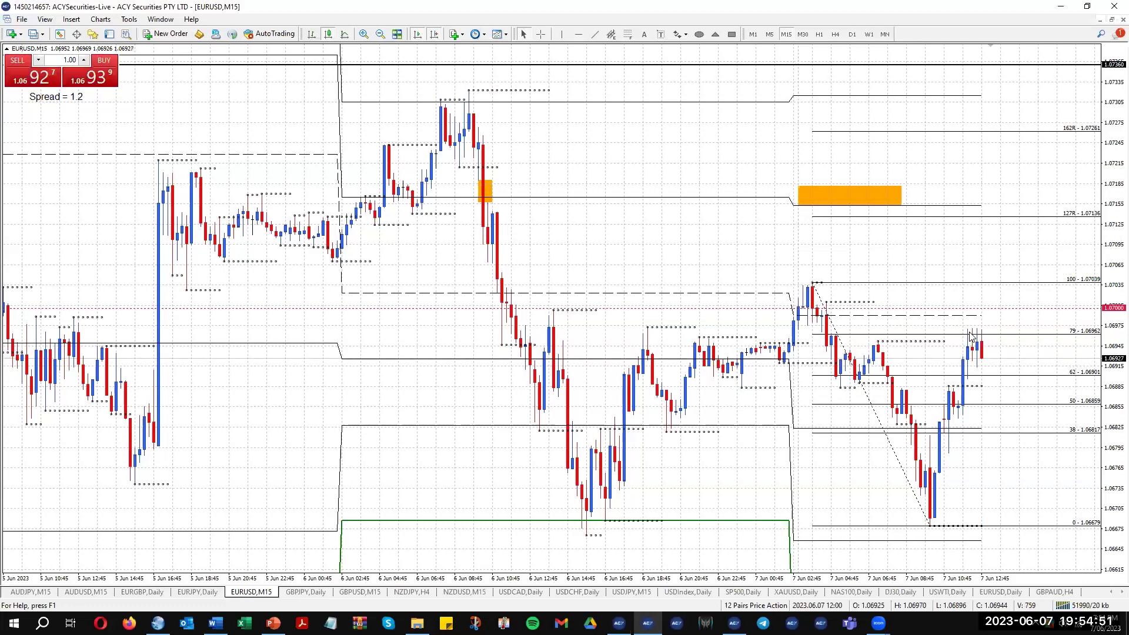
click(355, 592)
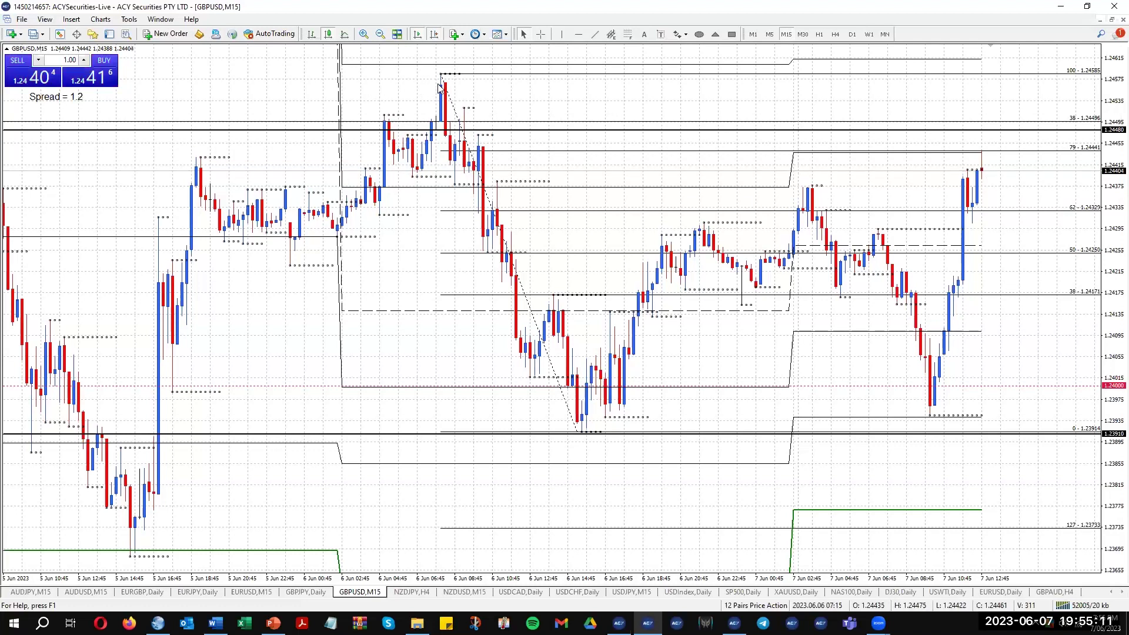
mouse_move(442, 78)
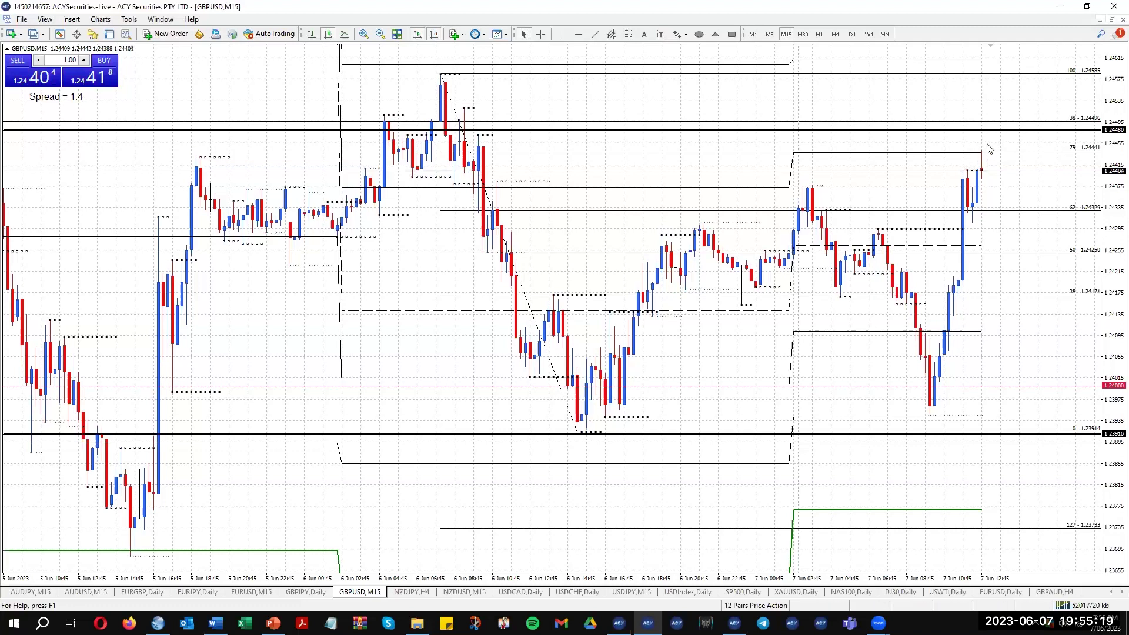
mouse_move(979, 155)
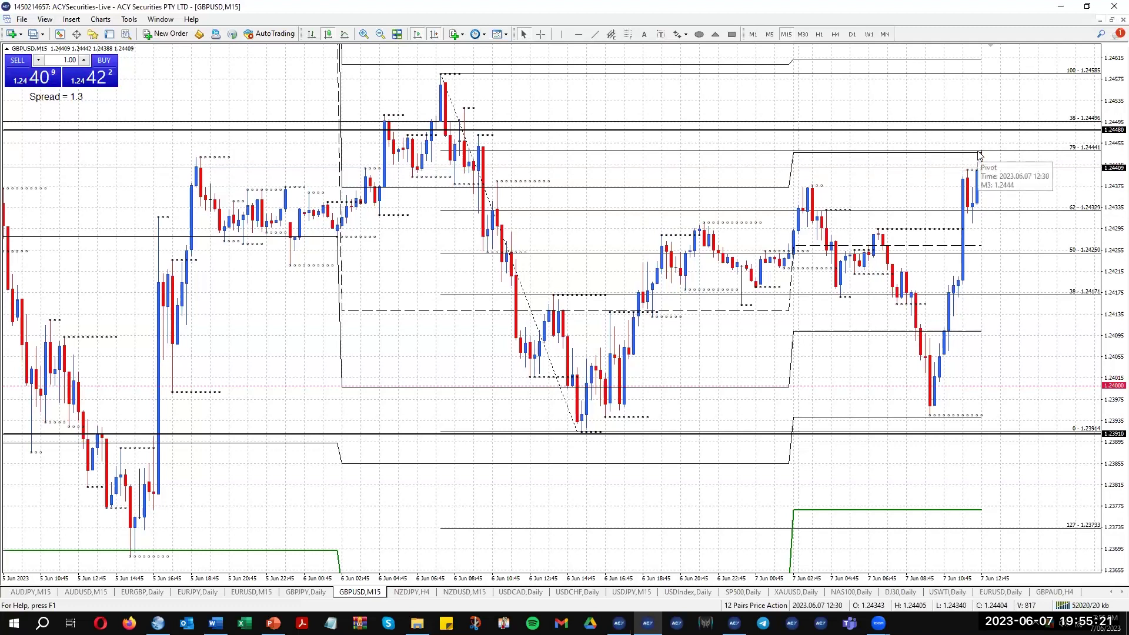